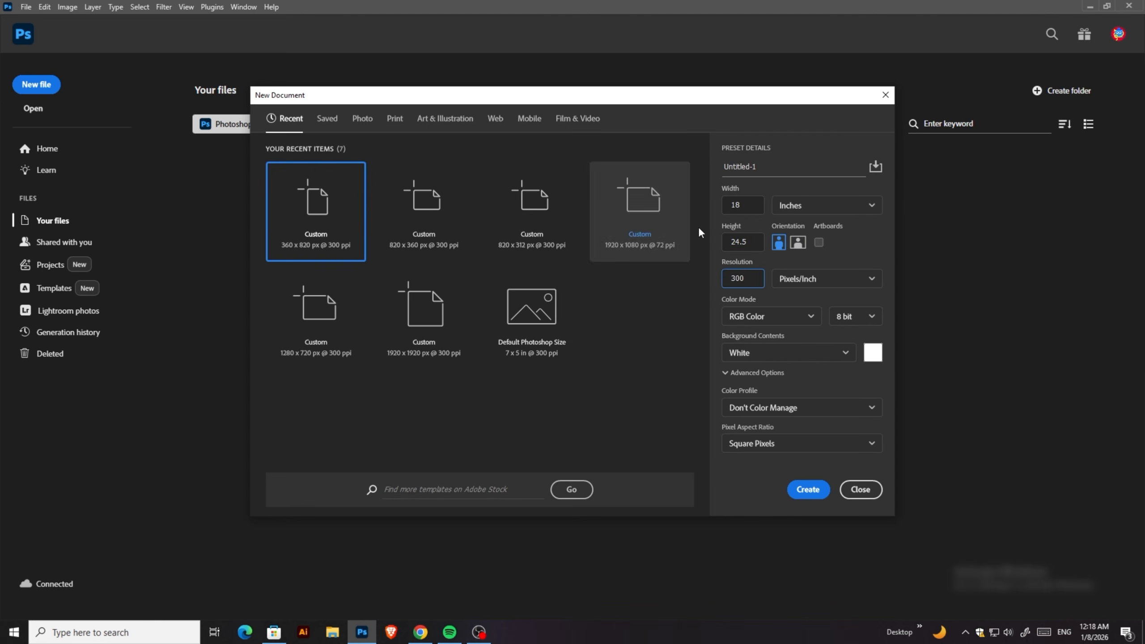
# Step: Create a new 18 by 24.5 inch RGB document at 300 pixels/inch with a white background
pyautogui.click(808, 489)
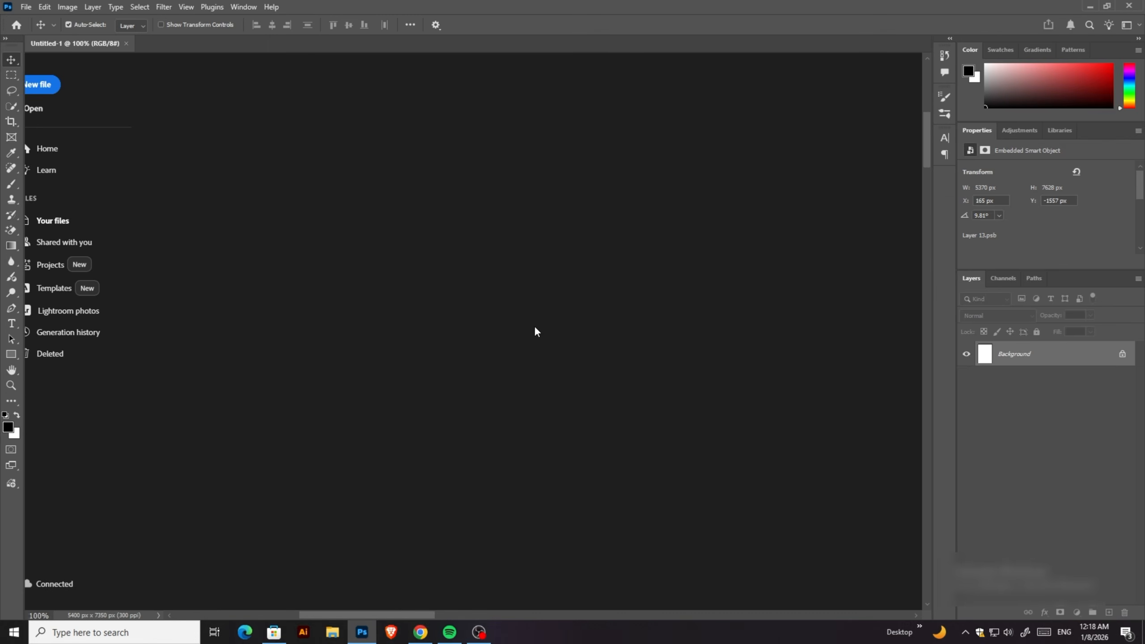
pyautogui.scroll(-6, 350, 314)
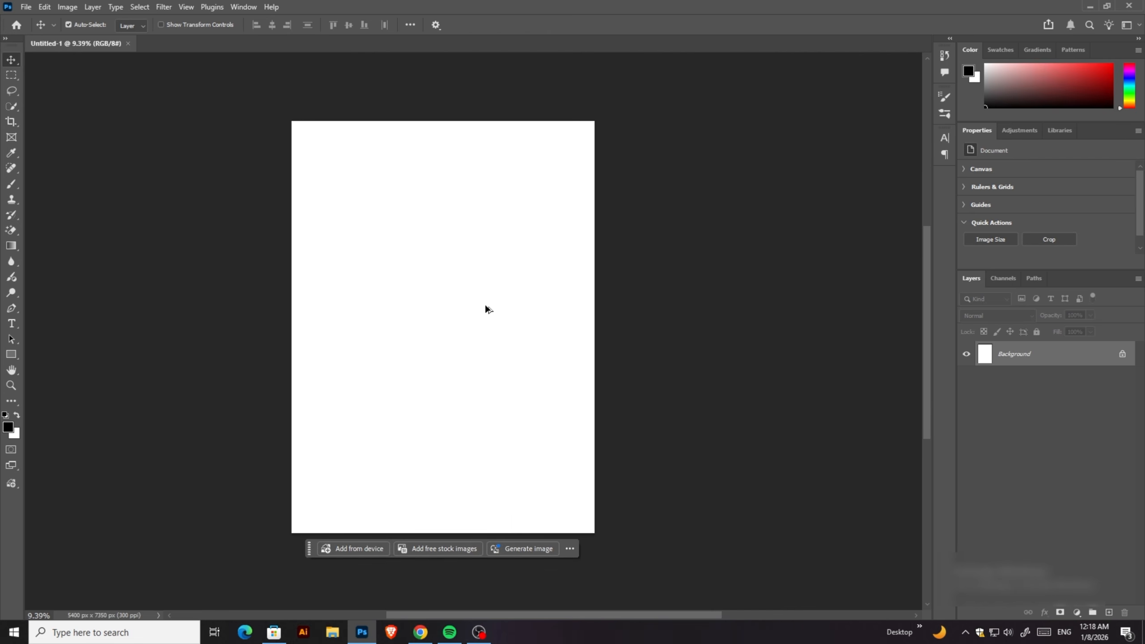
pyautogui.scroll(5, 482, 305)
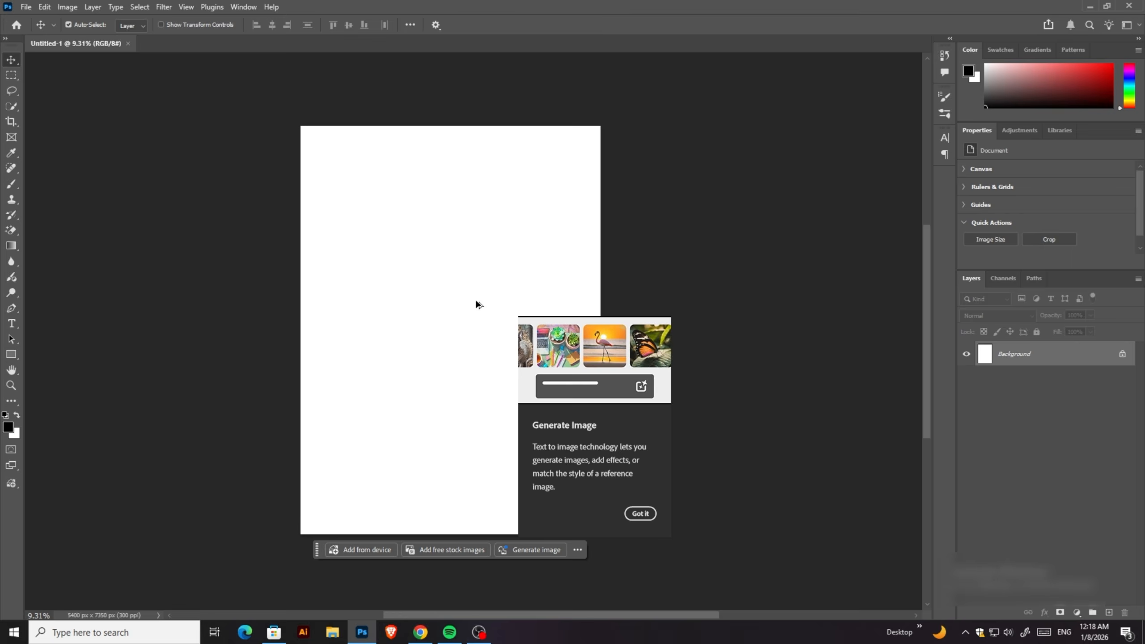
pyautogui.scroll(1, 473, 304)
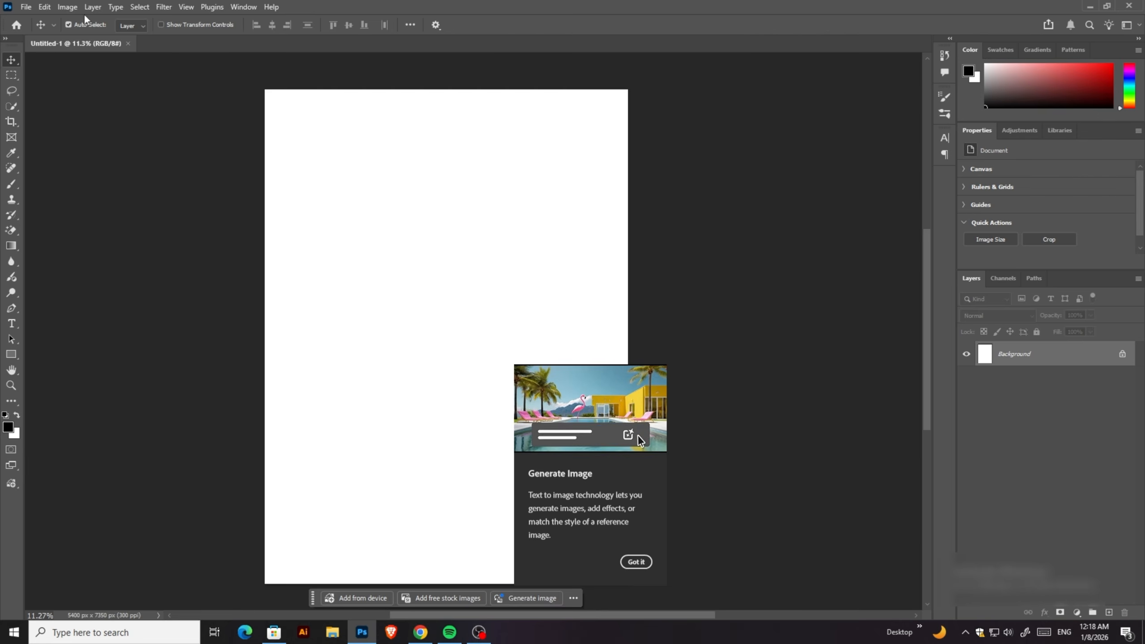
# Step: Reduce the canvas height to 6645 pixels while keeping the width at 5400 pixels
pyautogui.click(44, 7)
pyautogui.click(44, 7)
pyautogui.click(67, 6)
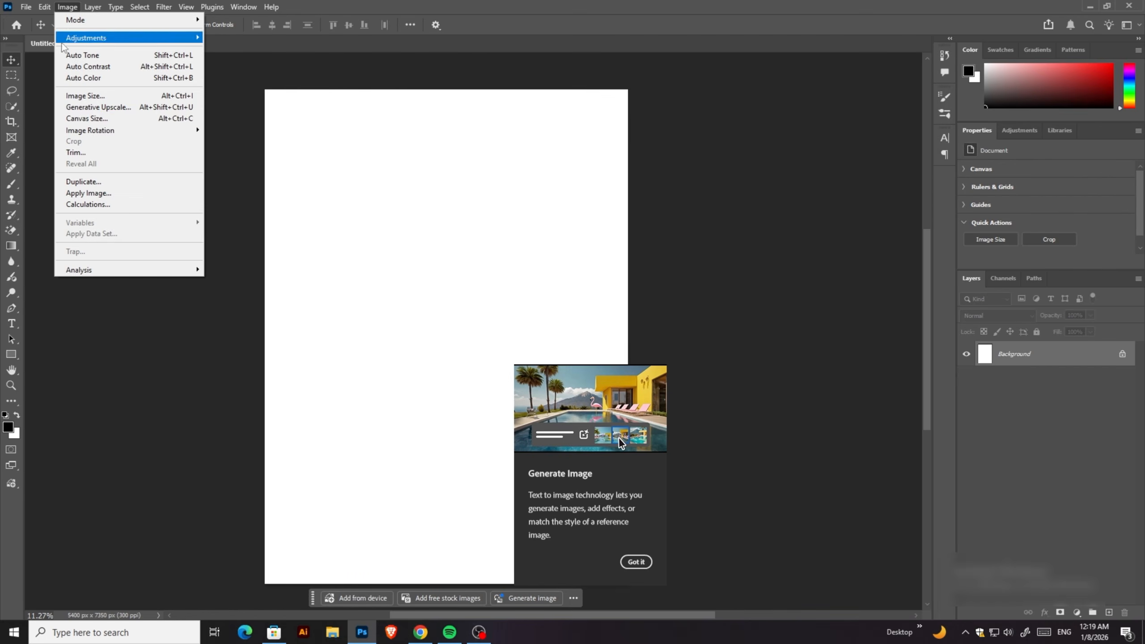
pyautogui.click(86, 118)
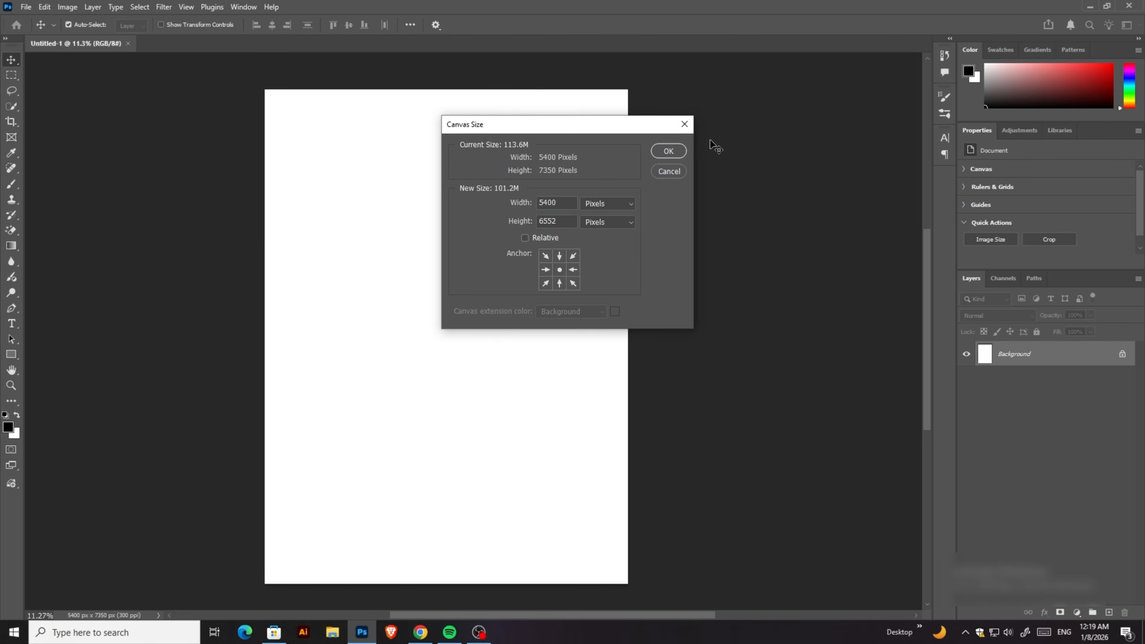
pyautogui.click(669, 152)
pyautogui.click(530, 239)
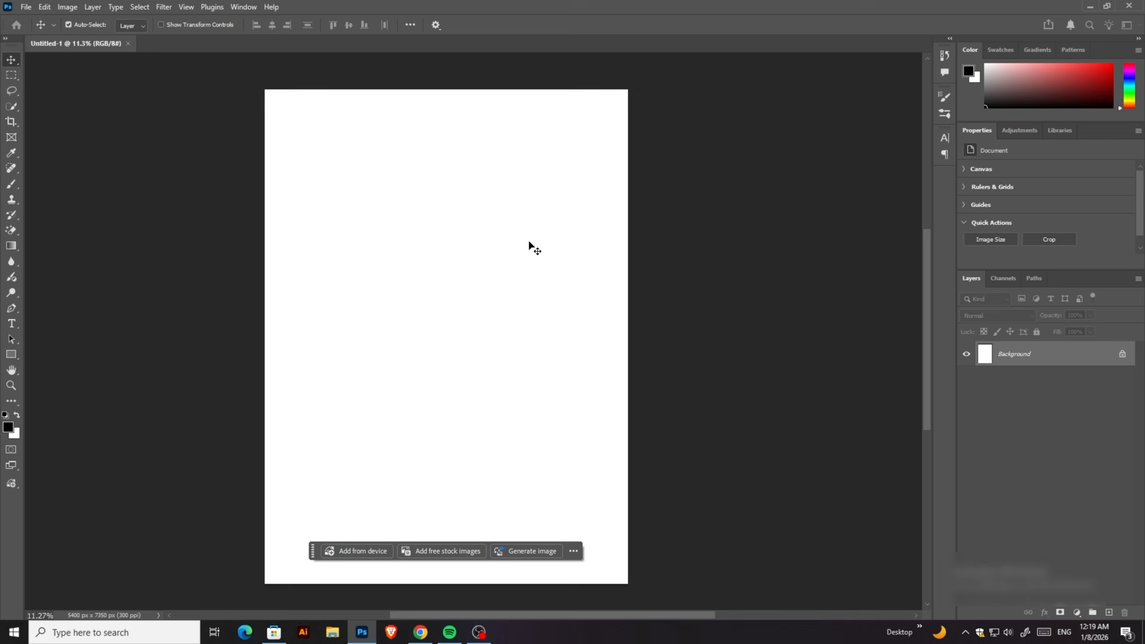
pyautogui.hotkey('ctrl', '0')
pyautogui.scroll(2, 437, 187)
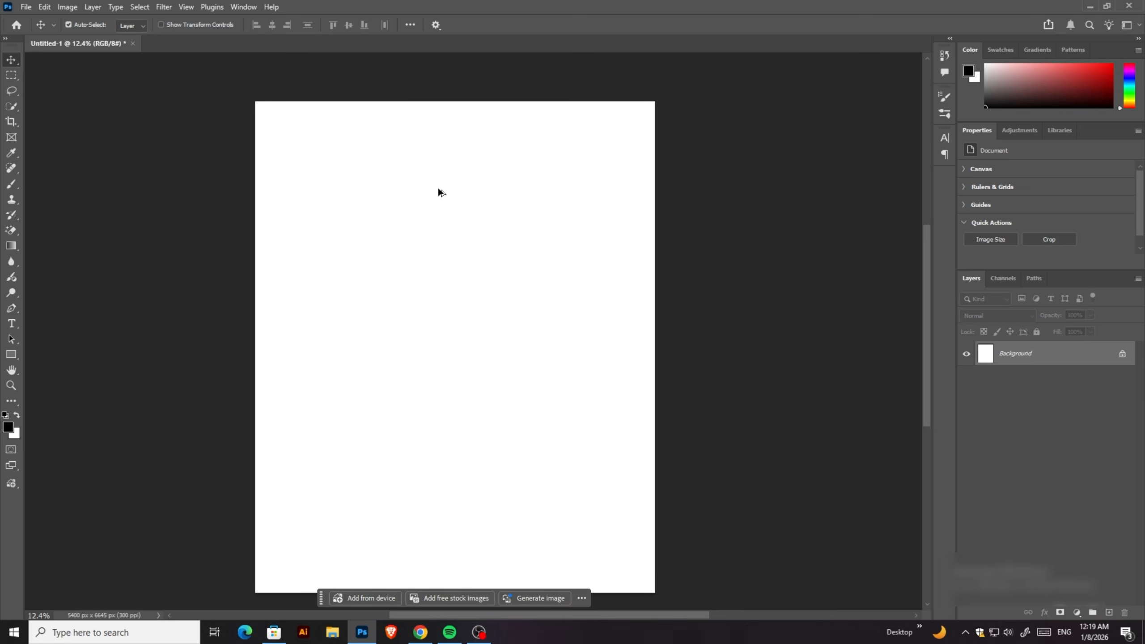
pyautogui.scroll(-2, 439, 188)
pyautogui.scroll(1, 469, 230)
pyautogui.scroll(-1, 468, 229)
pyautogui.scroll(1, 468, 230)
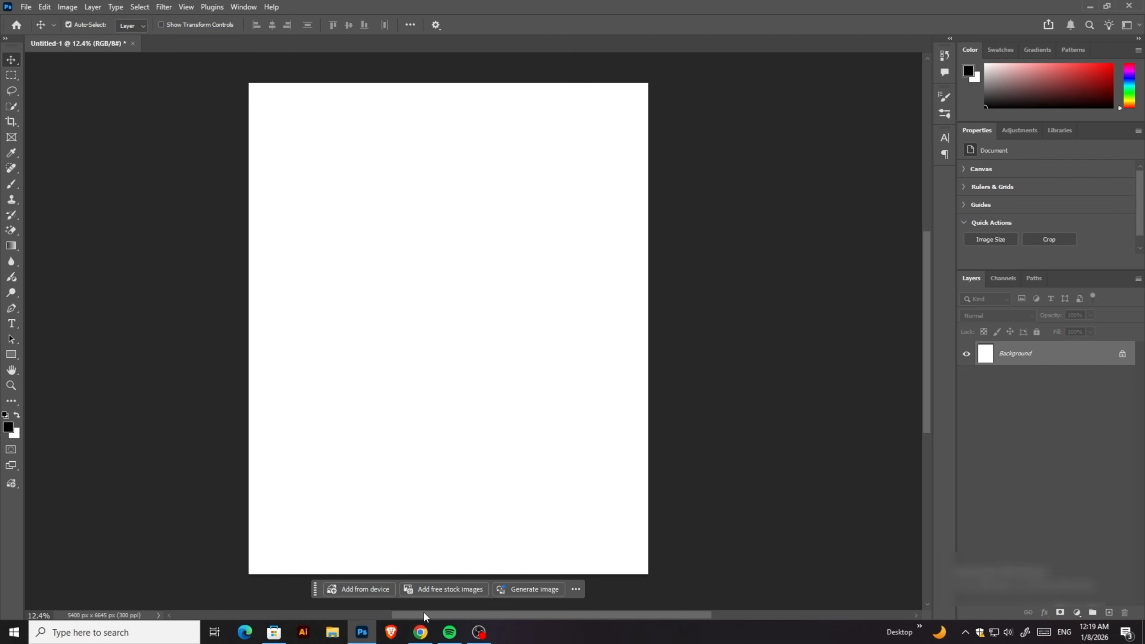
pyautogui.moveTo(423, 615); pyautogui.dragTo(416, 618)
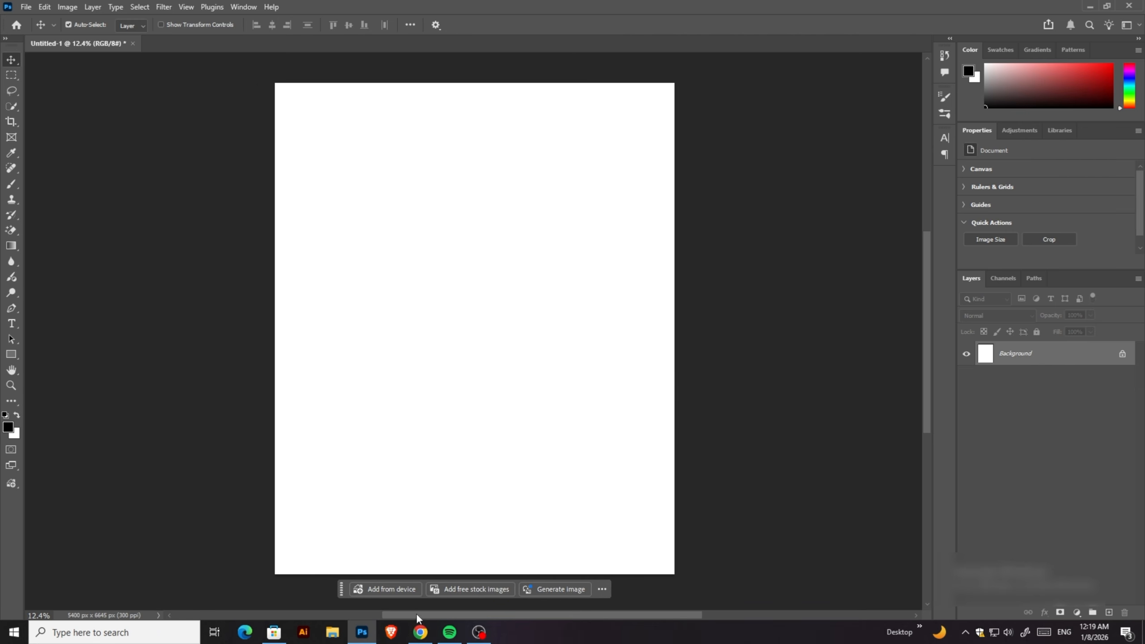
# Step: Open STADIUM (5).png and bring its grass field into the Untitled-1 poster as a new layer
pyautogui.click(23, 8)
pyautogui.click(41, 25)
pyautogui.doubleClick(540, 90)
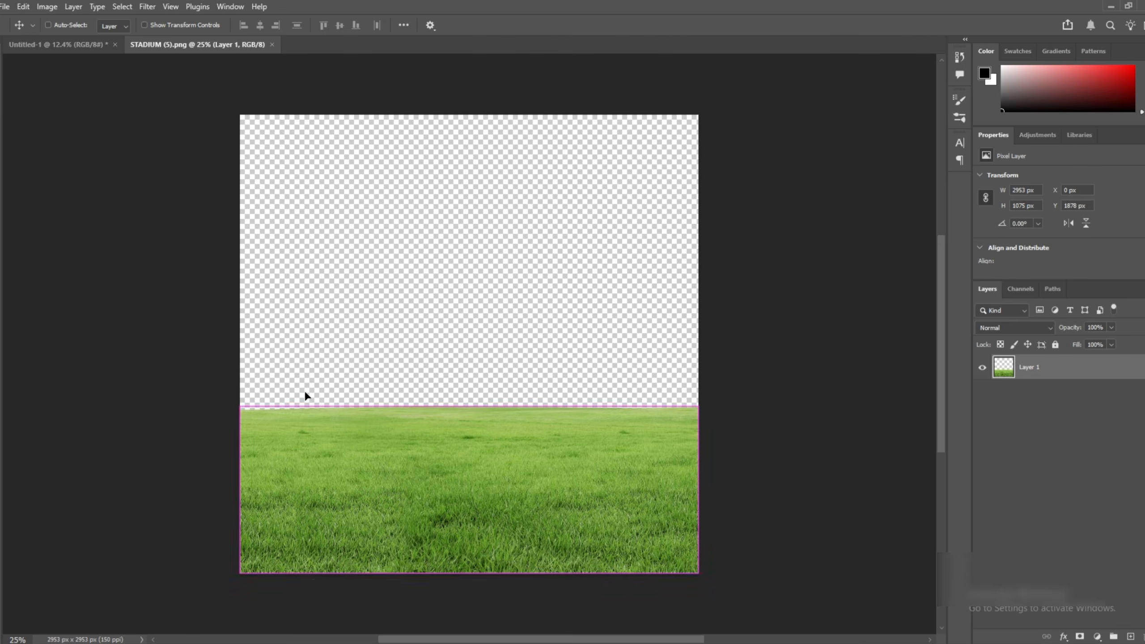
pyautogui.moveTo(305, 395); pyautogui.dragTo(536, 500)
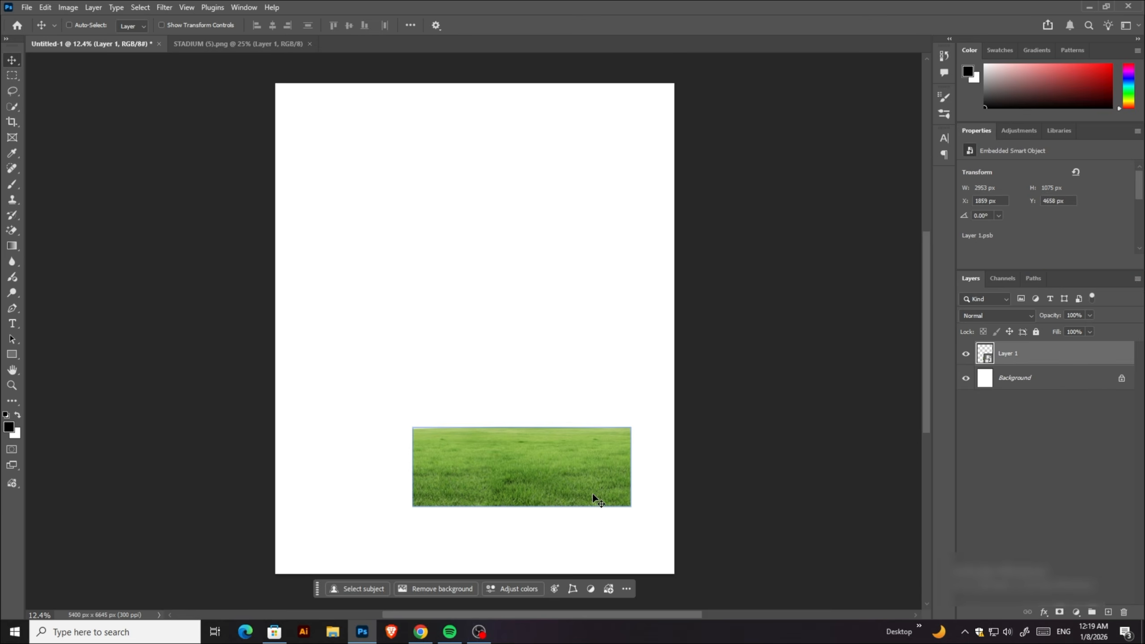
# Step: Scale the grass across the full lower part of the canvas and tilt it so its horizon slopes down to the right
pyautogui.hotkey('ctrl', 't')
pyautogui.moveTo(412, 467); pyautogui.dragTo(274, 467)
pyautogui.moveTo(631, 467); pyautogui.dragTo(766, 471)
pyautogui.moveTo(374, 440); pyautogui.dragTo(328, 457)
pyautogui.moveTo(814, 472); pyautogui.dragTo(813, 495)
pyautogui.moveTo(696, 467); pyautogui.dragTo(741, 467)
pyautogui.moveTo(483, 410); pyautogui.dragTo(485, 392)
pyautogui.moveTo(531, 421); pyautogui.dragTo(532, 441)
pyautogui.moveTo(773, 428); pyautogui.dragTo(775, 438)
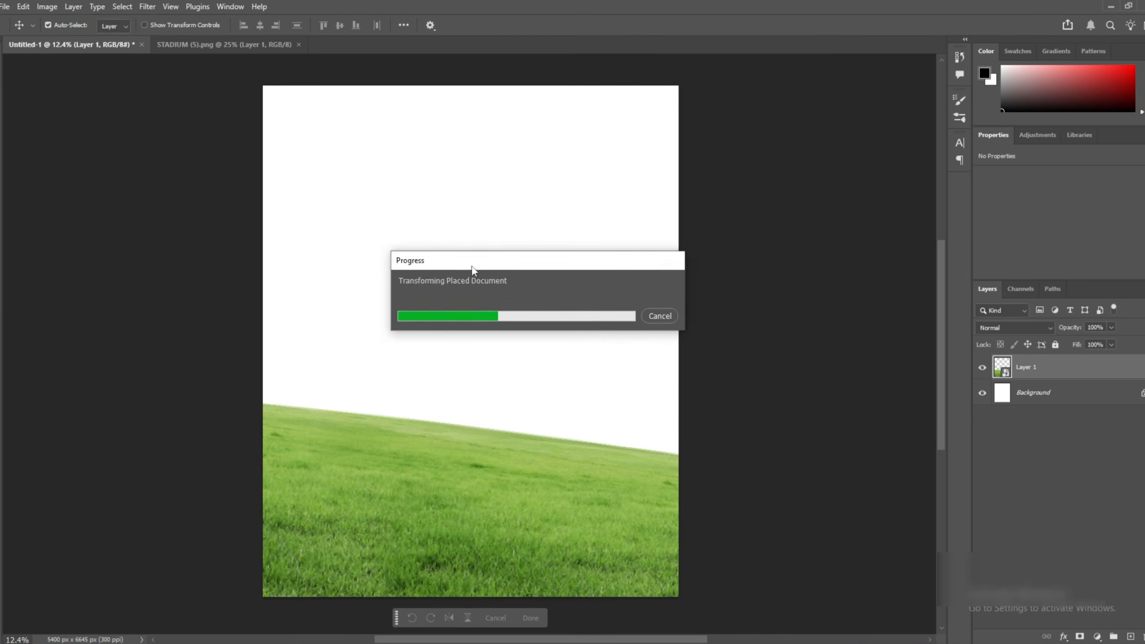
# Step: Open the player images MADRID PLAYER (56) and MADRID PLAYER (57) from the MADRID TUTORIAL folder
pyautogui.click(26, 7)
pyautogui.click(35, 33)
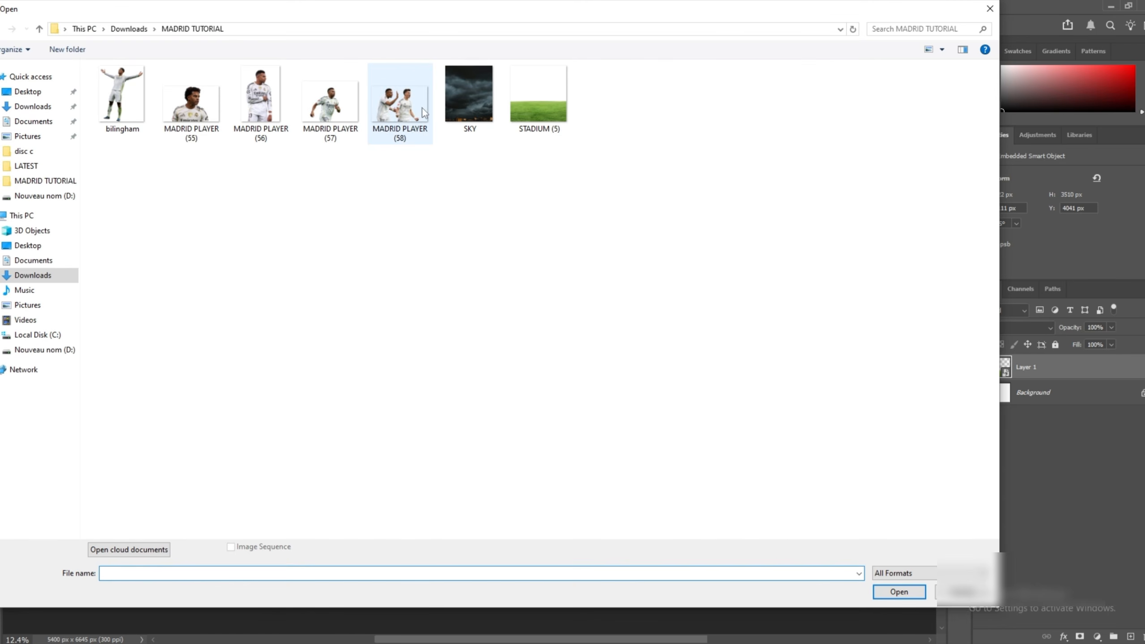
pyautogui.click(339, 120)
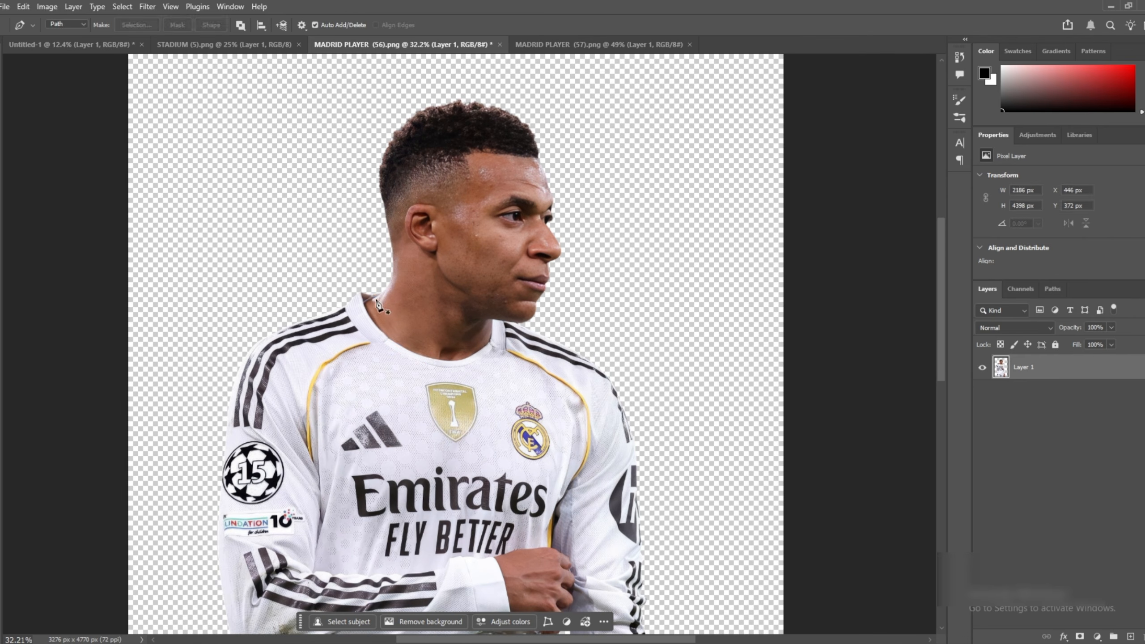
# Step: Trace a closed Pen path around the head and neck in MADRID PLAYER (56), following the shirt collar
pyautogui.click(379, 294)
pyautogui.click(364, 303)
pyautogui.moveTo(378, 329)
pyautogui.mouseDown()
pyautogui.moveTo(446, 364)
pyautogui.moveTo(481, 354)
pyautogui.mouseUp()
pyautogui.keyDown('alt'); pyautogui.click(378, 329); pyautogui.keyUp('alt')
pyautogui.keyDown('alt'); pyautogui.click(430, 358); pyautogui.keyUp('alt')
pyautogui.keyDown('alt'); pyautogui.click(467, 359); pyautogui.keyUp('alt')
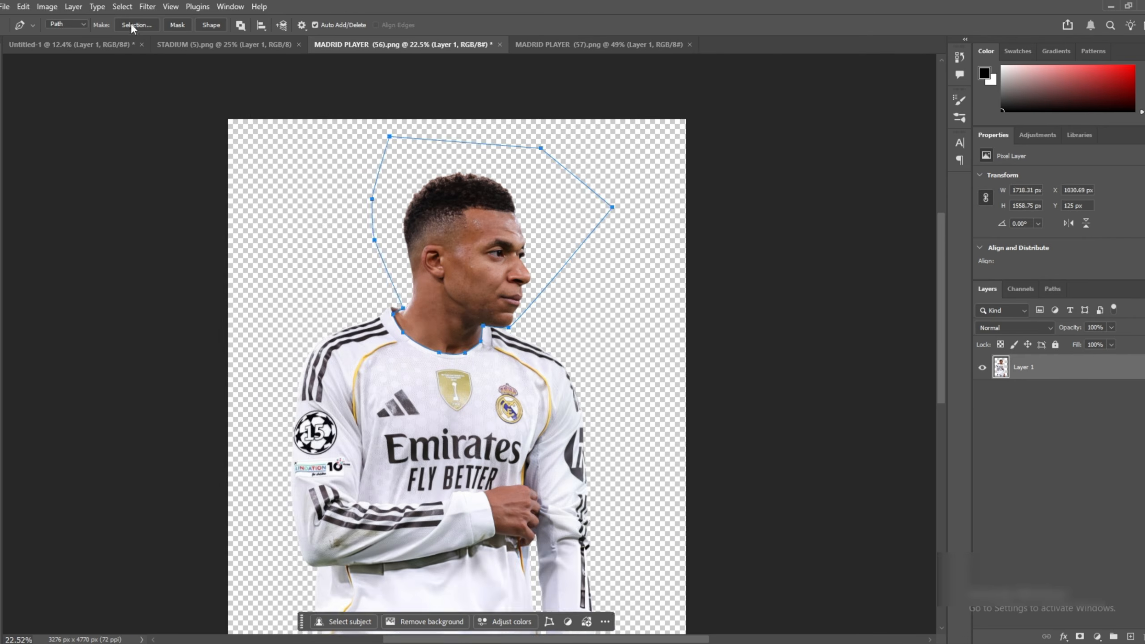
# Step: Convert the head path into a selection and copy the selected head onto a new layer
pyautogui.click(137, 24)
pyautogui.click(640, 174)
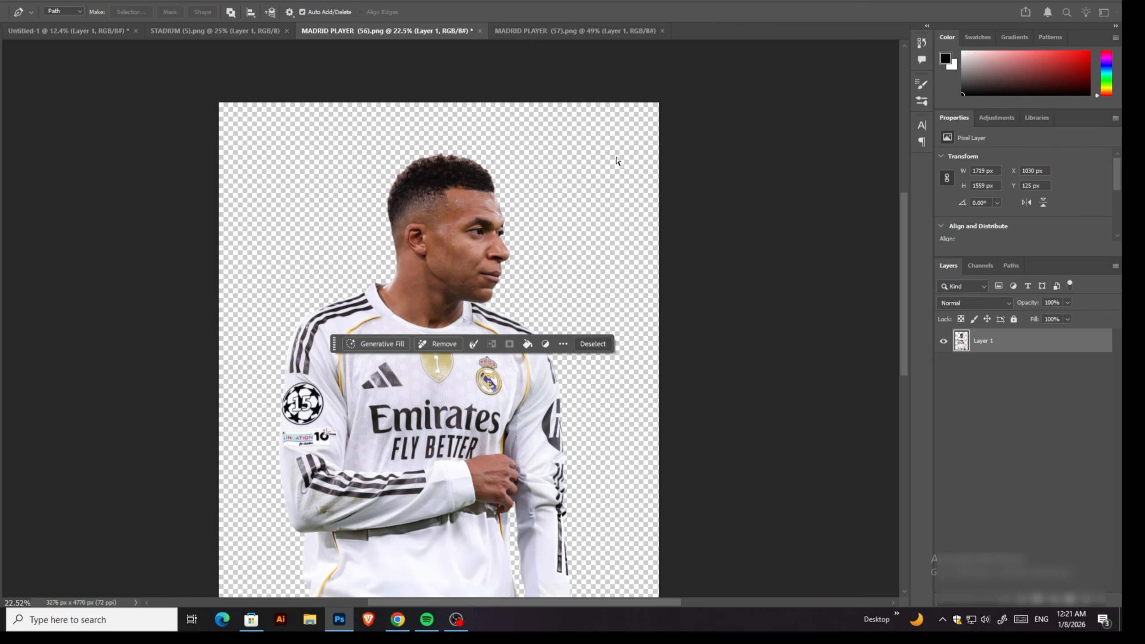
pyautogui.hotkey('ctrl', 'j')
# Step: Bring the copied head into MADRID PLAYER (57) as a smart object, scaled to about 465 by 618 px beside the original head
pyautogui.press('v')
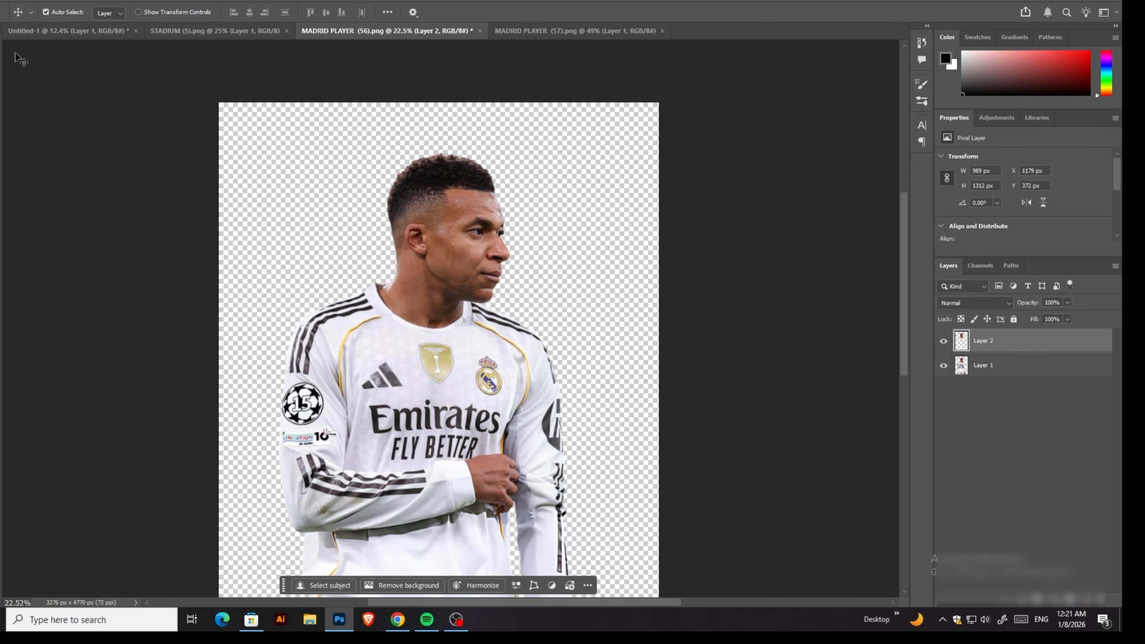
pyautogui.moveTo(510, 199); pyautogui.dragTo(538, 215)
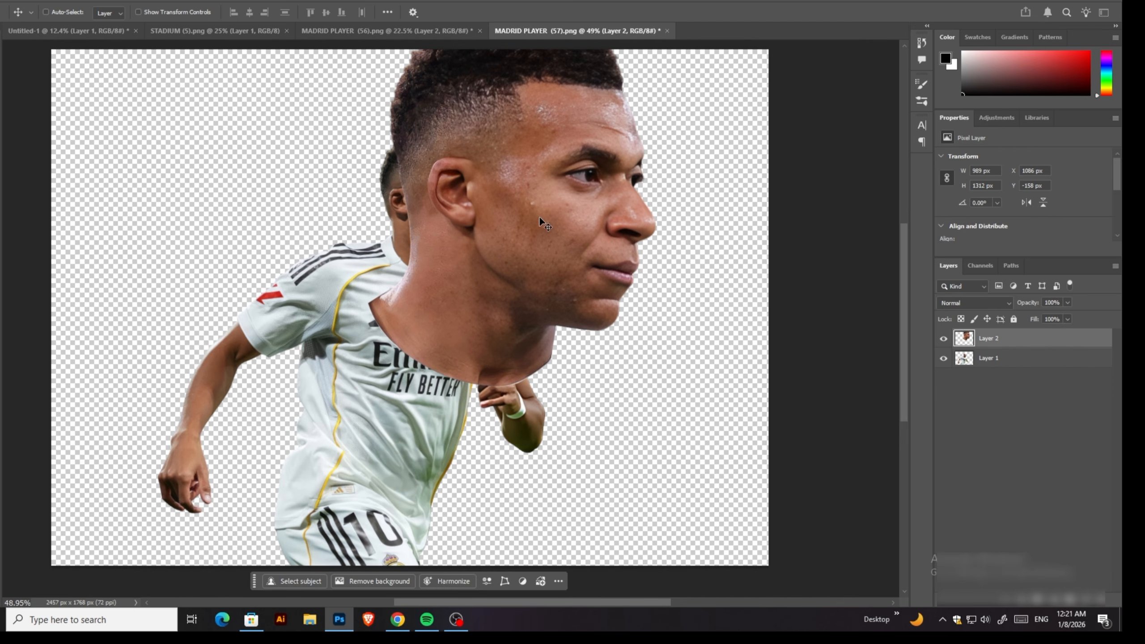
pyautogui.rightClick(987, 343)
pyautogui.click(1023, 256)
pyautogui.hotkey('ctrl', 't')
pyautogui.moveTo(655, 386); pyautogui.dragTo(504, 184)
pyautogui.moveTo(459, 118); pyautogui.dragTo(580, 232)
pyautogui.press('Return')
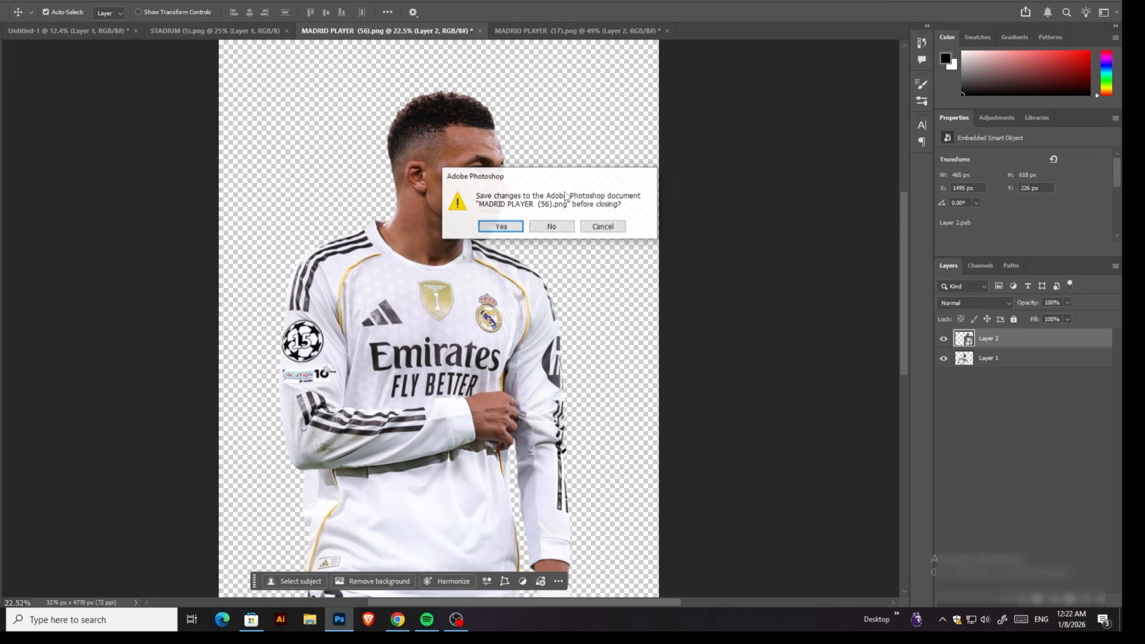
# Step: Close MADRID PLAYER (56) and replace the running player's original head with the copied one in MADRID PLAYER (57)
pyautogui.click(471, 213)
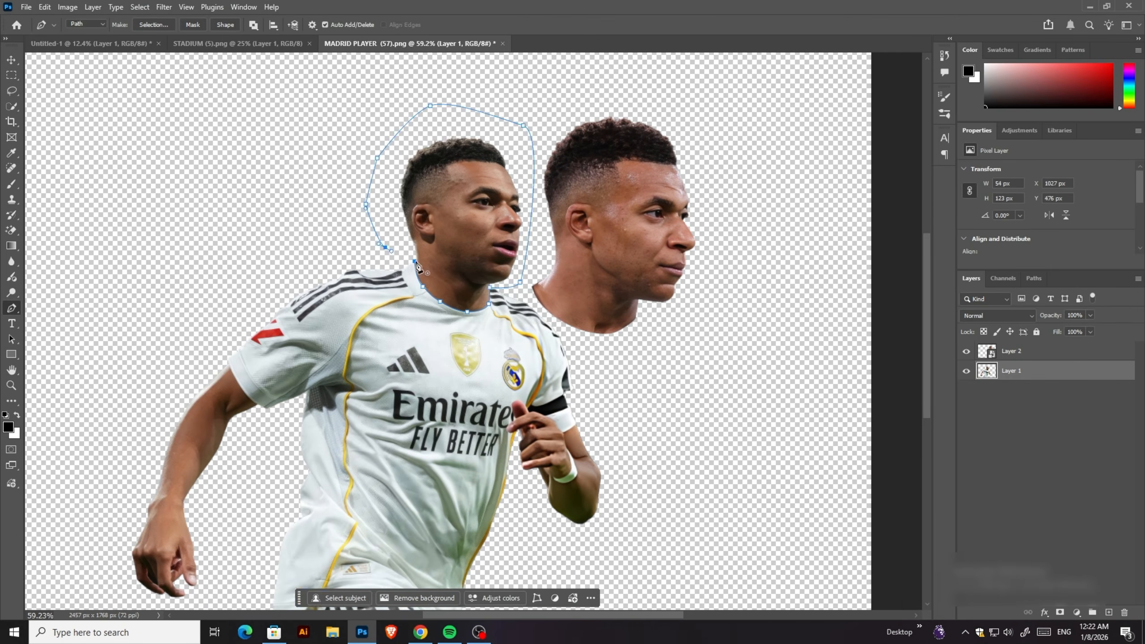
pyautogui.moveTo(490, 201); pyautogui.dragTo(382, 195)
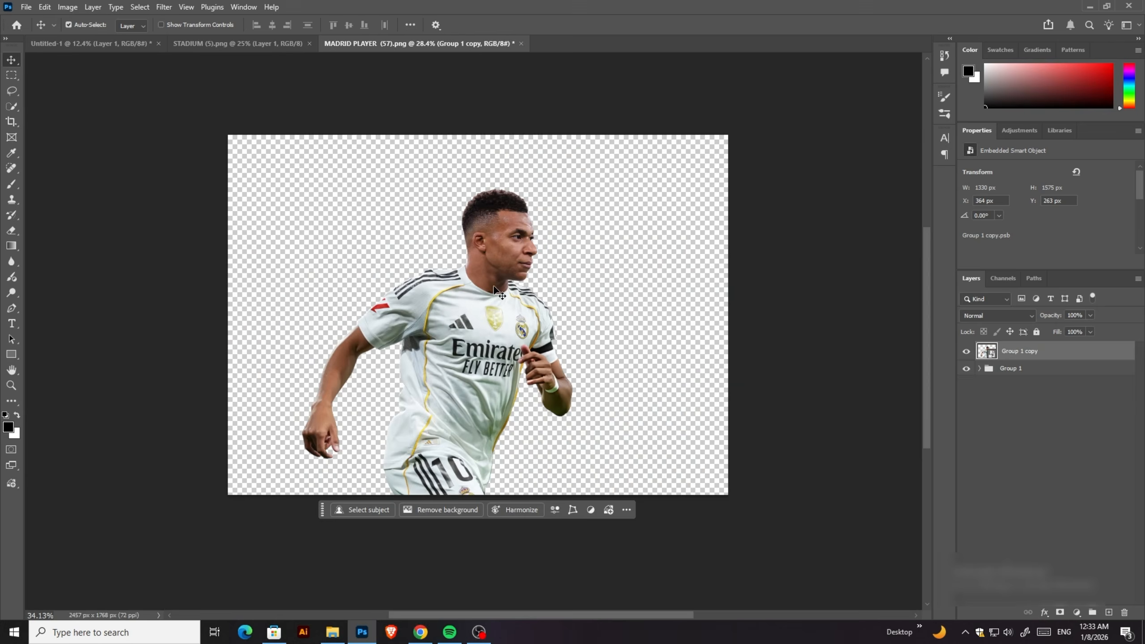
# Step: Bring the merged Group 1 copy player into the Untitled-1 poster and place it beneath the grass layer
pyautogui.scroll(2, 472, 382)
pyautogui.moveTo(517, 335); pyautogui.dragTo(513, 273)
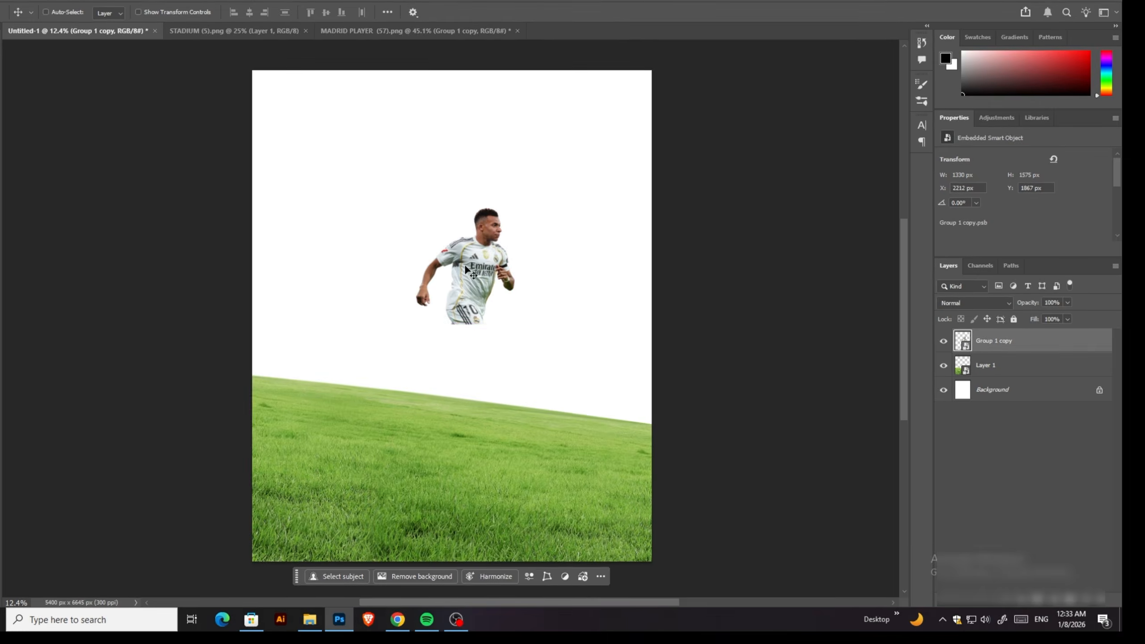
pyautogui.hotkey('ctrl', '[')
# Step: Enlarge the running player to about 121% and rotate him 5.4° so he rises large behind the grass horizon
pyautogui.hotkey('ctrl', 't')
pyautogui.moveTo(467, 321); pyautogui.dragTo(467, 454)
pyautogui.moveTo(591, 289); pyautogui.dragTo(593, 301)
pyautogui.moveTo(469, 336); pyautogui.dragTo(443, 319)
pyautogui.moveTo(451, 192); pyautogui.dragTo(478, 104)
pyautogui.moveTo(455, 289); pyautogui.dragTo(441, 307)
pyautogui.moveTo(446, 131); pyautogui.dragTo(451, 69)
pyautogui.moveTo(495, 149); pyautogui.dragTo(487, 195)
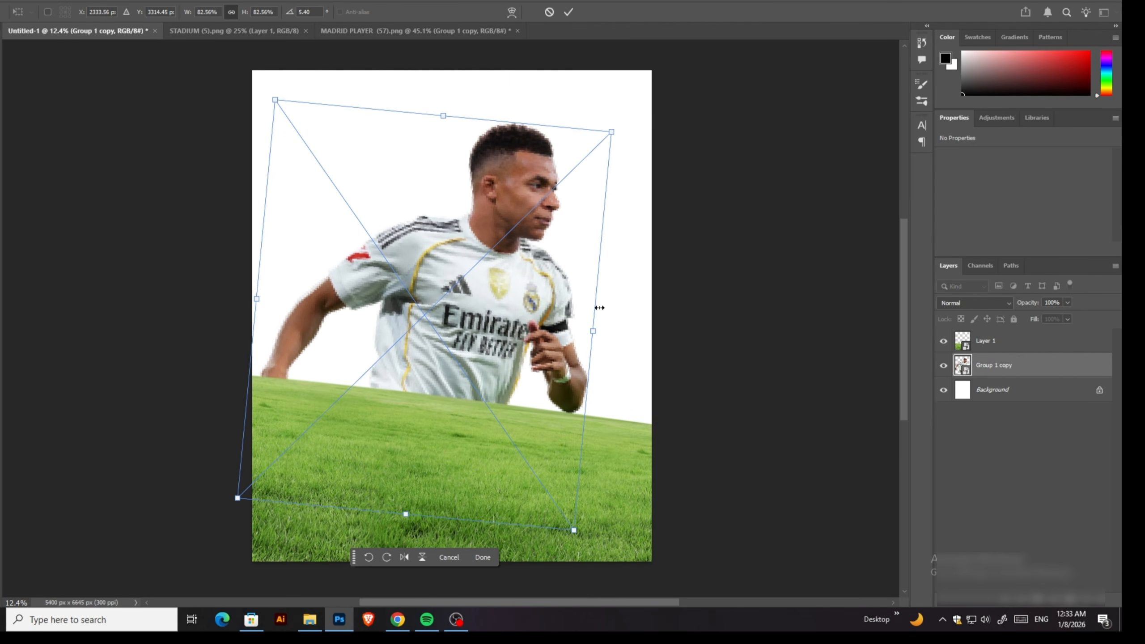
pyautogui.moveTo(599, 307); pyautogui.dragTo(621, 335)
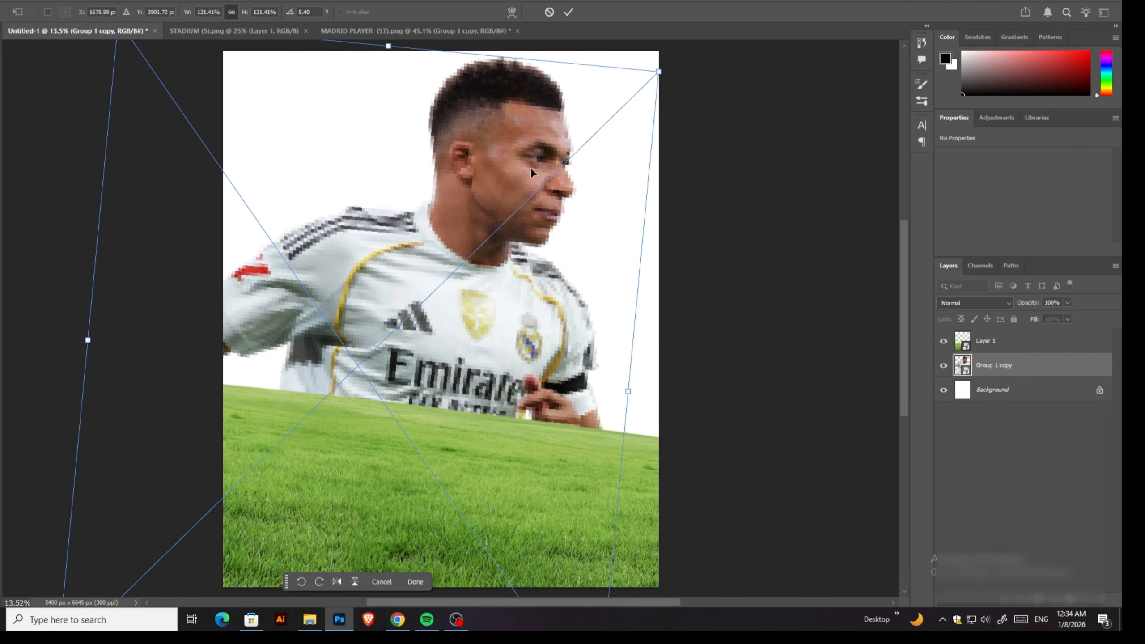
# Step: Open MADRID PLAYER (58) and isolate the shouting player by removing the teammate beside him
pyautogui.doubleClick(406, 100)
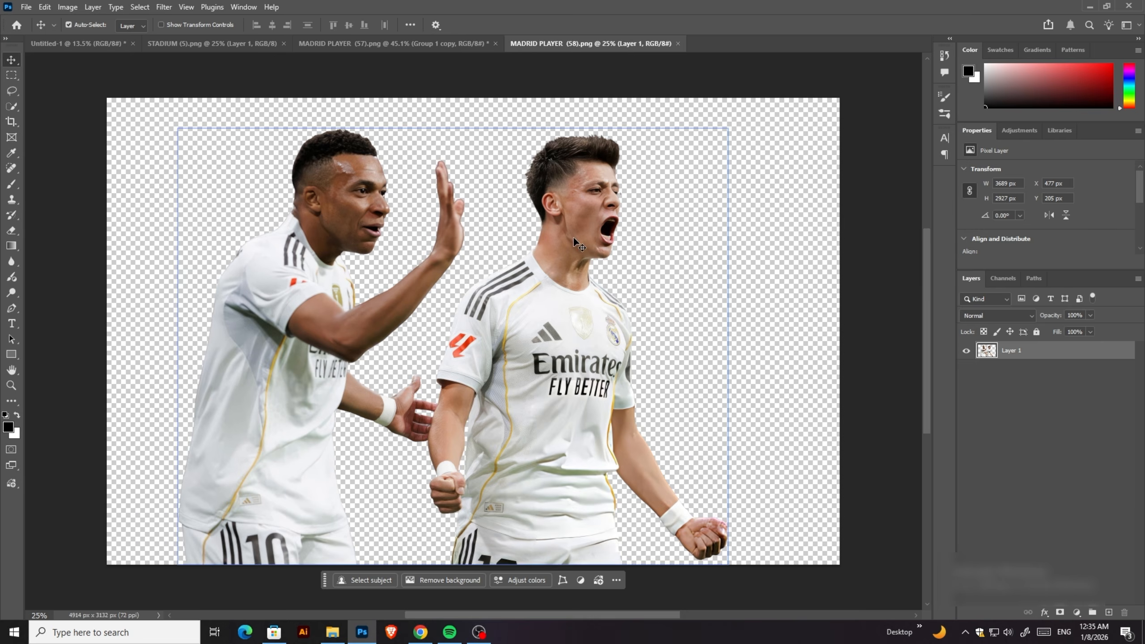
pyautogui.scroll(3, 410, 443)
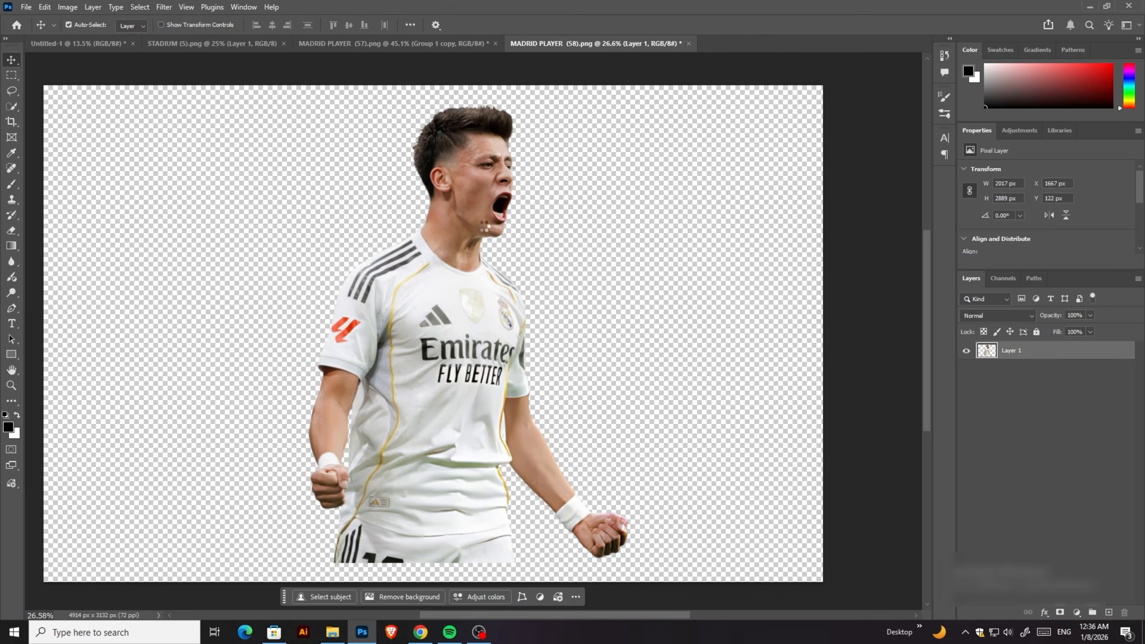
# Step: Scale the shouting player in the poster to about 61.6%, rotate him 5.6° and position him left of the central player
pyautogui.moveTo(644, 276); pyautogui.dragTo(641, 297)
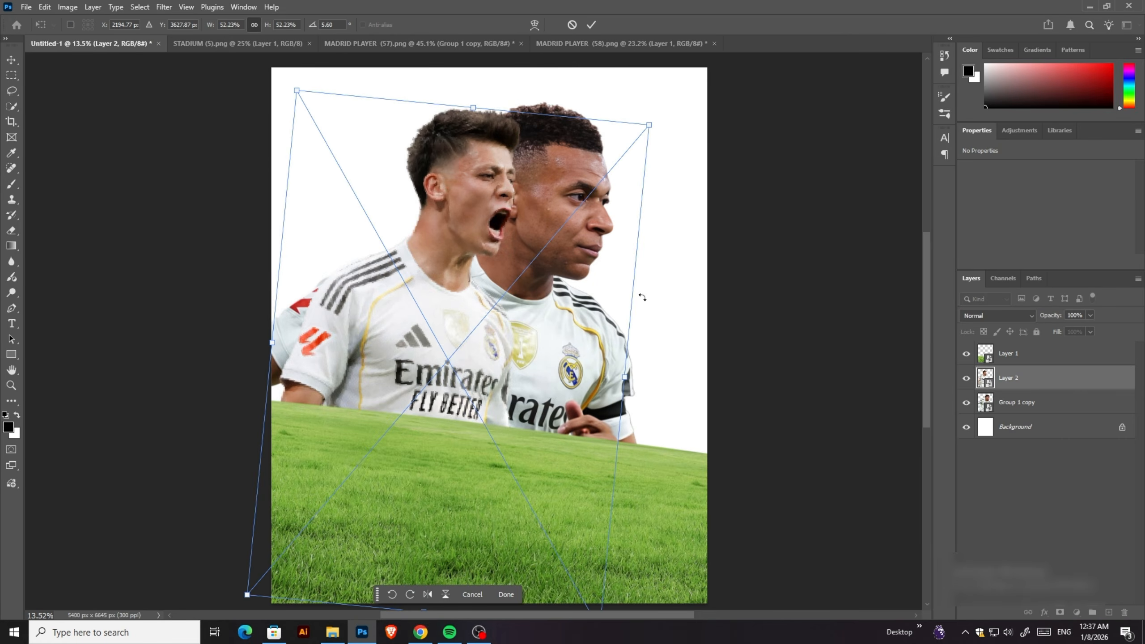
pyautogui.moveTo(450, 275); pyautogui.dragTo(462, 316)
pyautogui.moveTo(284, 384); pyautogui.dragTo(210, 374)
pyautogui.moveTo(462, 305); pyautogui.dragTo(450, 317)
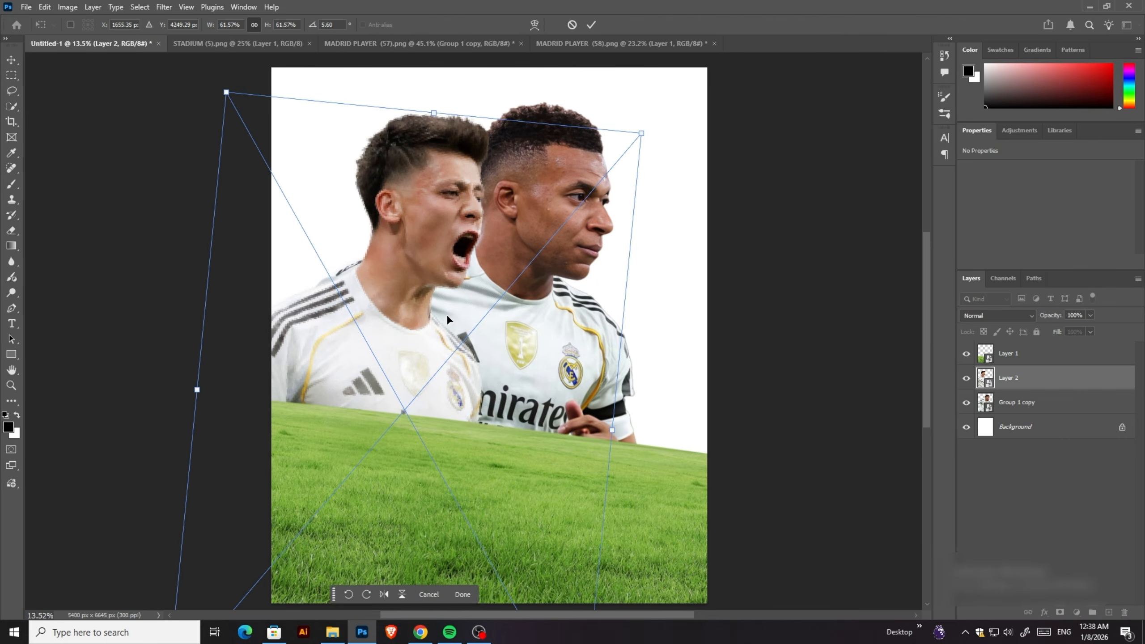
pyautogui.press('Return')
# Step: Open MADRID PLAYER (55) and place this player in the poster behind the central player, at the right edge
pyautogui.click(26, 7)
pyautogui.click(36, 28)
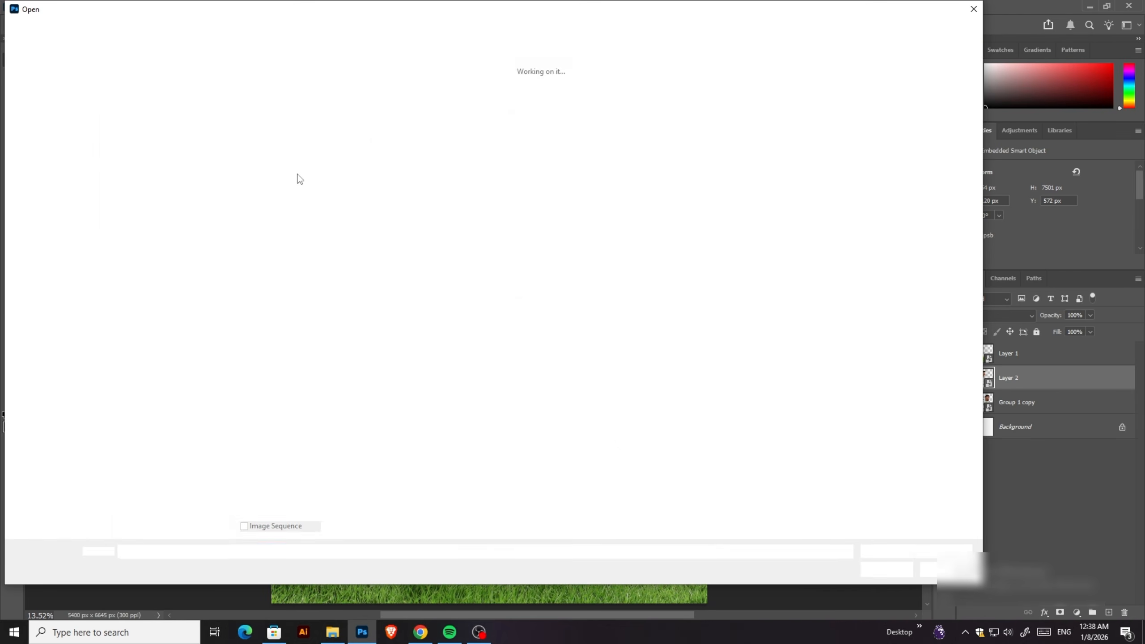
pyautogui.doubleClick(206, 101)
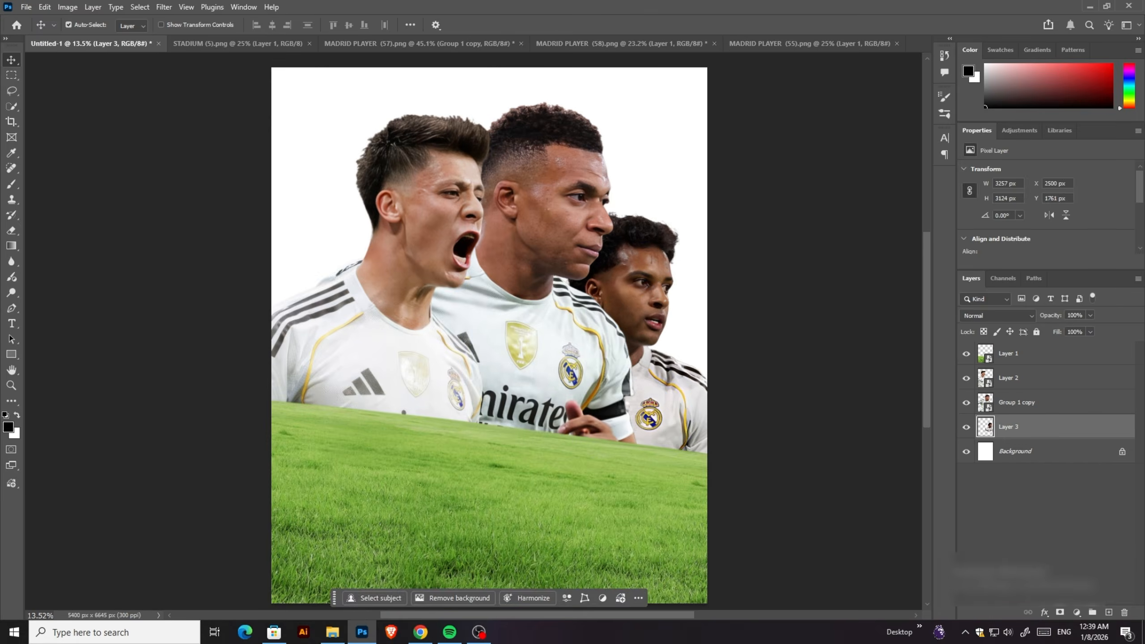
# Step: Open the bilingham image and place the small open-armed player standing on the grass in the poster
pyautogui.click(26, 7)
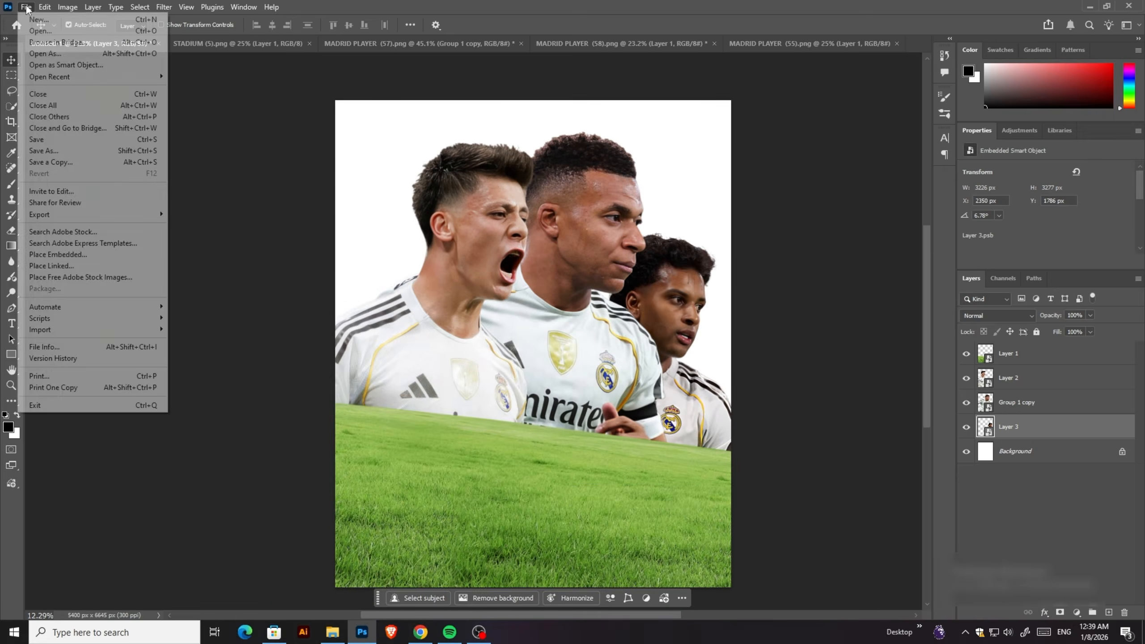
pyautogui.click(37, 31)
pyautogui.doubleClick(147, 103)
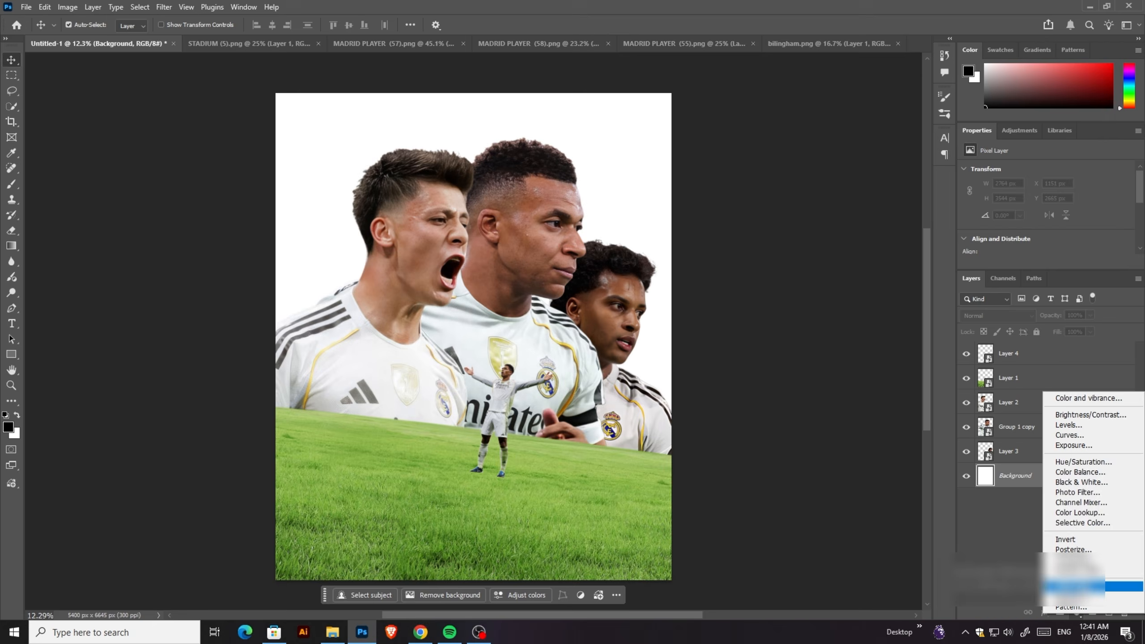
# Step: Add a solid colour fill layer above the Background in dark navy #00030c
pyautogui.click(1050, 396)
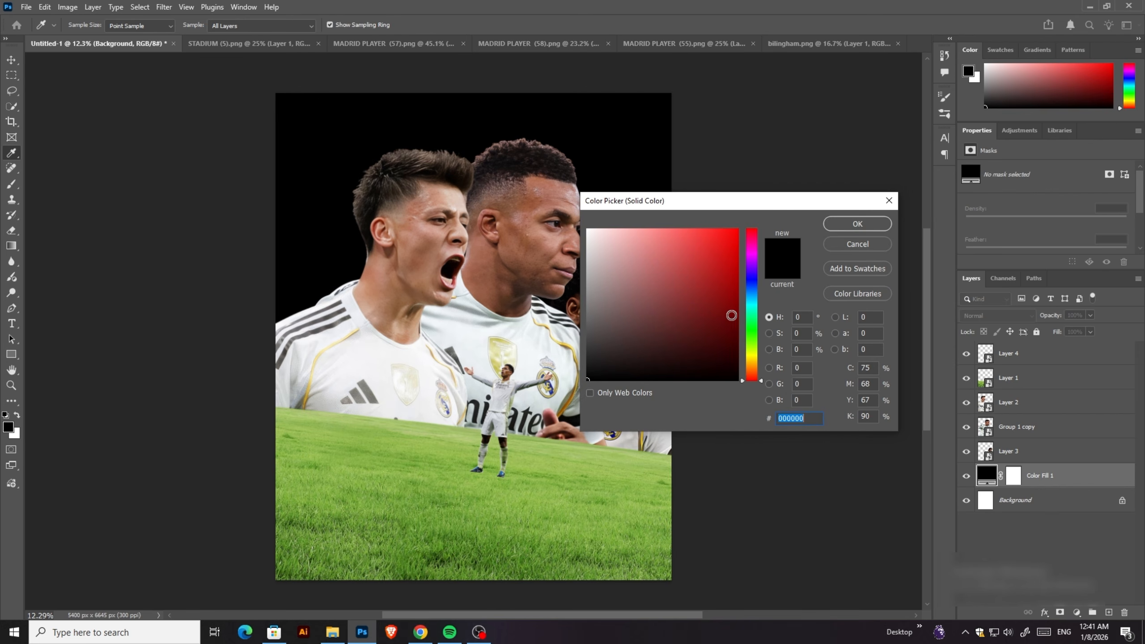
pyautogui.moveTo(749, 264); pyautogui.dragTo(752, 287)
pyautogui.click(727, 359)
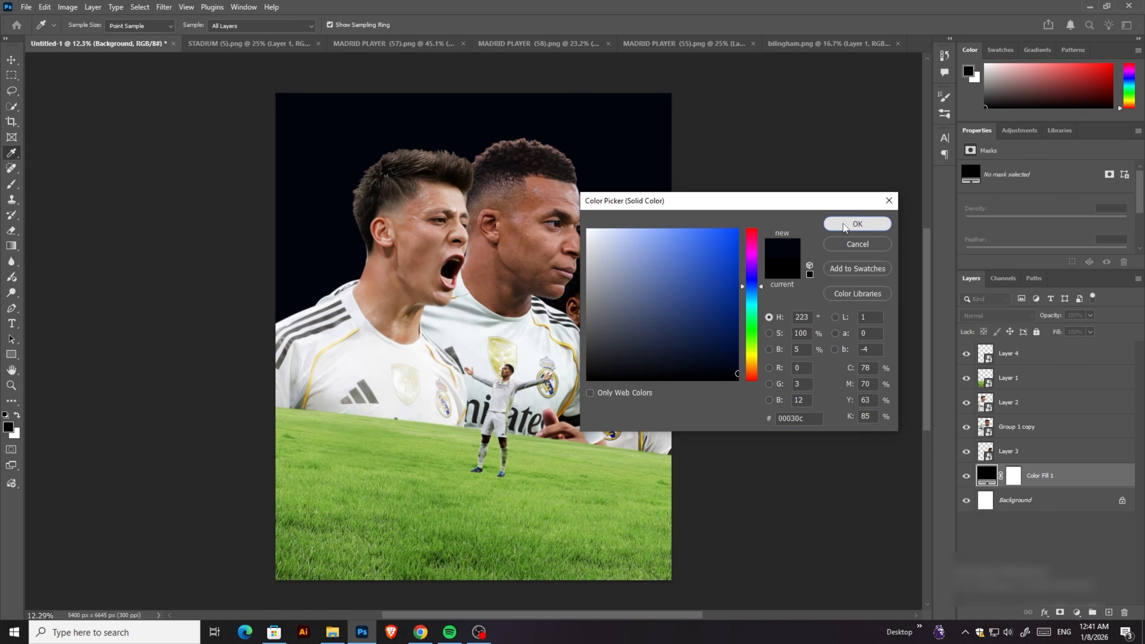
pyautogui.click(856, 224)
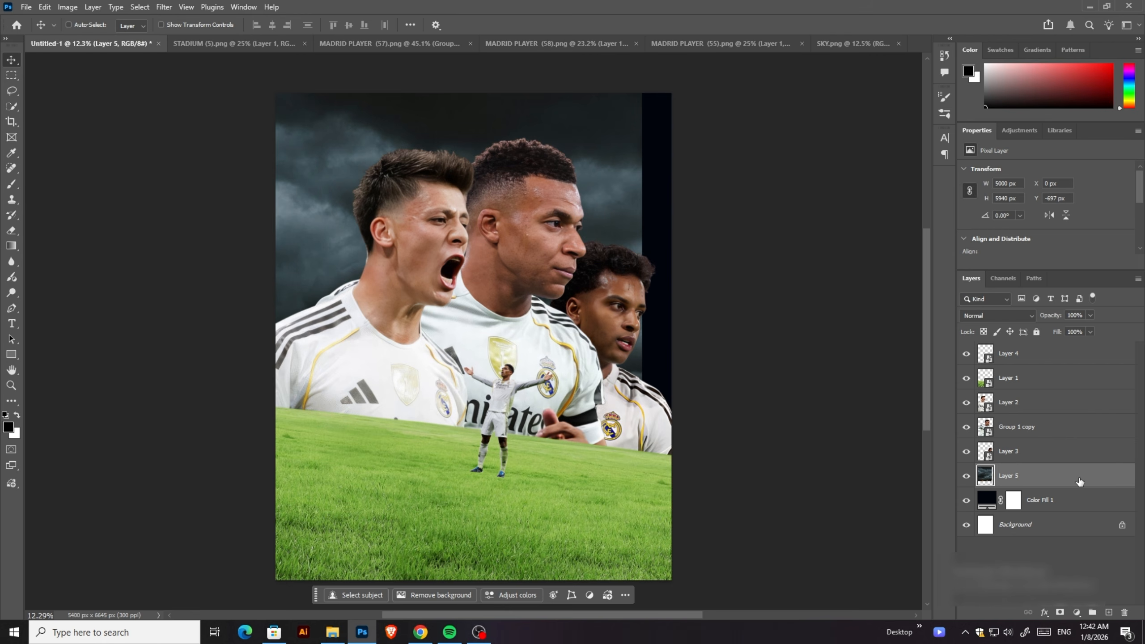
# Step: Enlarge the cloudy sky to about 5664 × 6729 px and shift it to cover the poster's full width behind the players
pyautogui.hotkey('ctrl', 't')
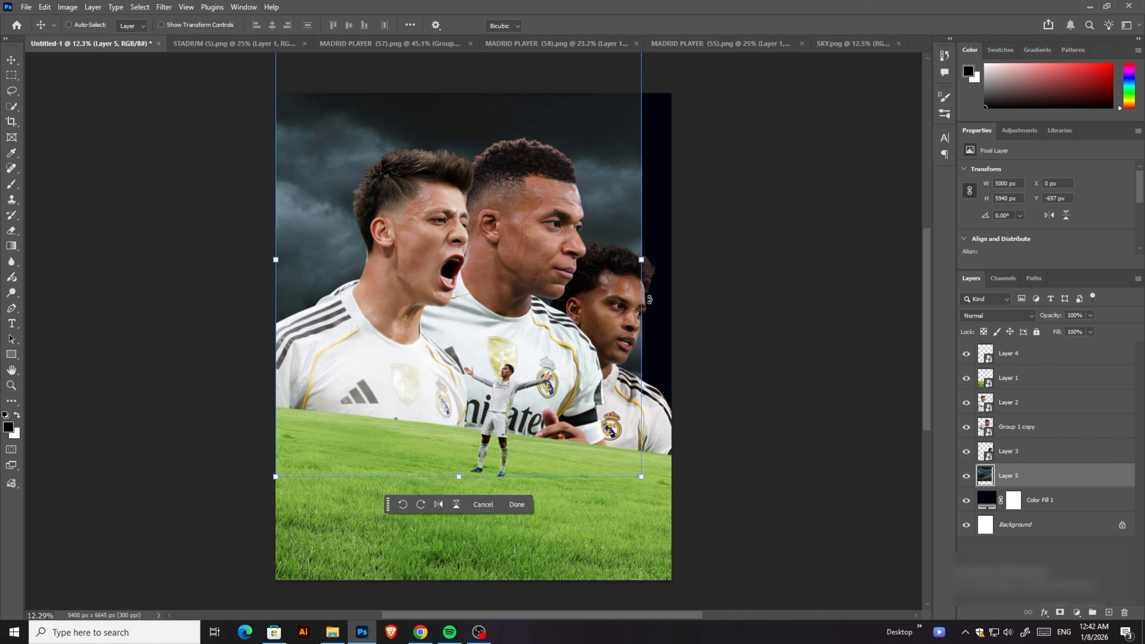
pyautogui.moveTo(671, 575); pyautogui.dragTo(647, 329)
pyautogui.press('Return')
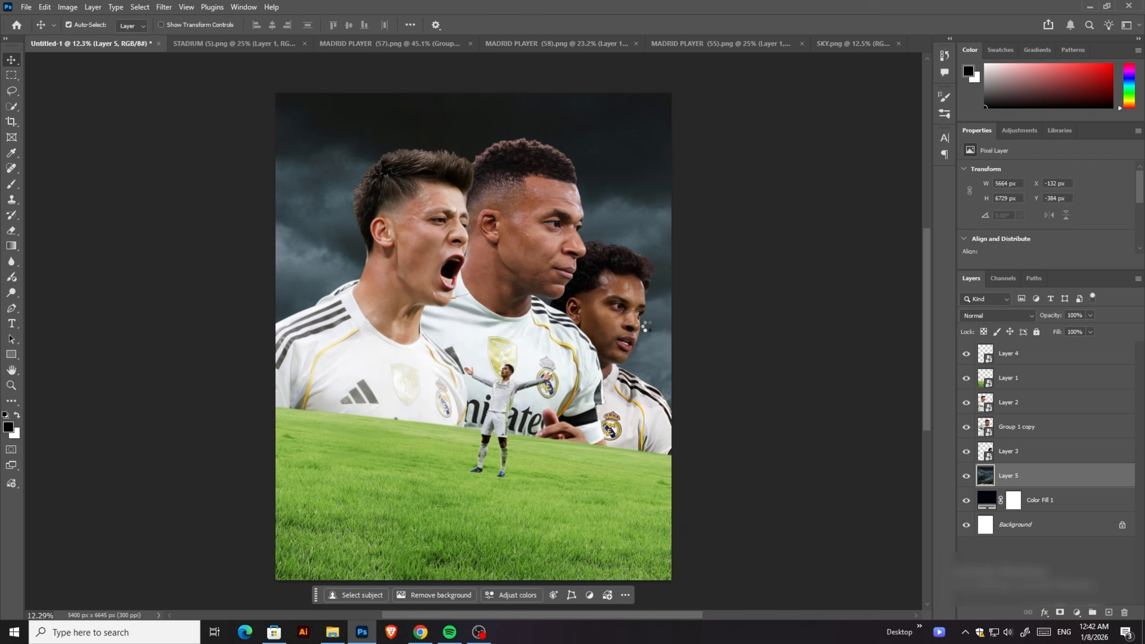
pyautogui.moveTo(668, 266); pyautogui.dragTo(670, 273)
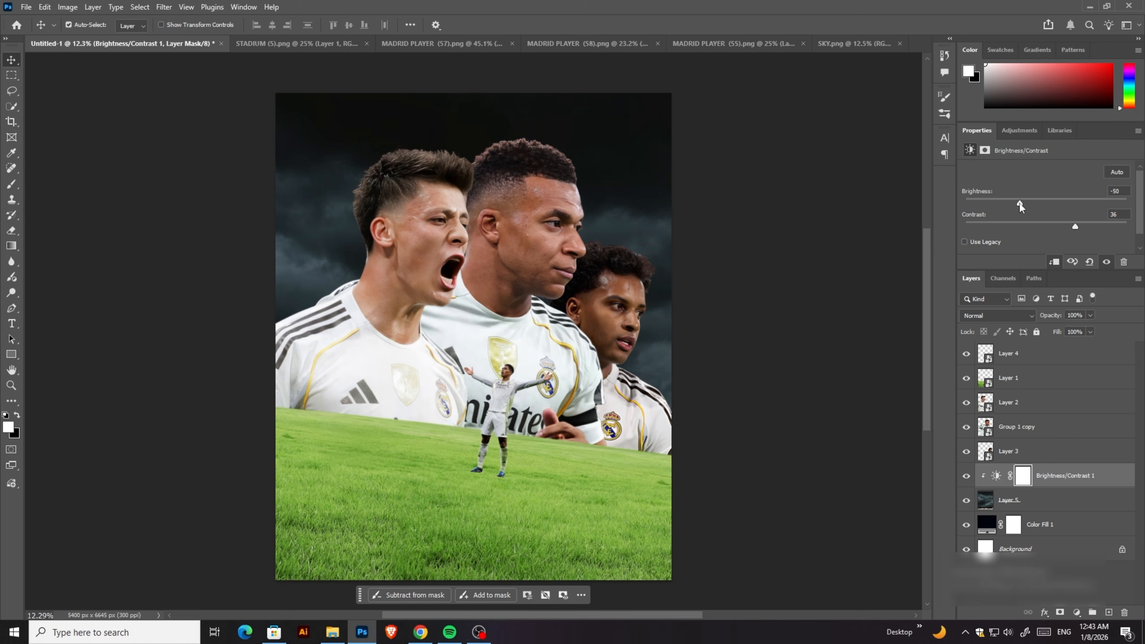
# Step: Add a Hue/Saturation adjustment clipped to the sky layer, raise its saturation and shift its hue slightly toward teal
pyautogui.click(1018, 499)
pyautogui.click(1076, 612)
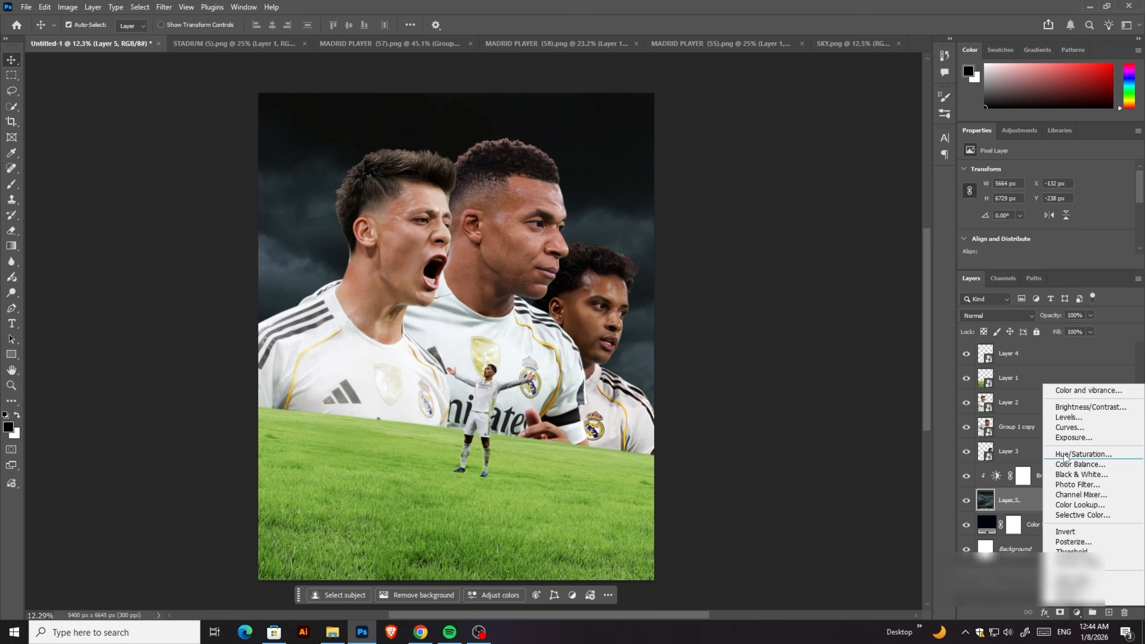
pyautogui.click(1068, 454)
pyautogui.click(1018, 248)
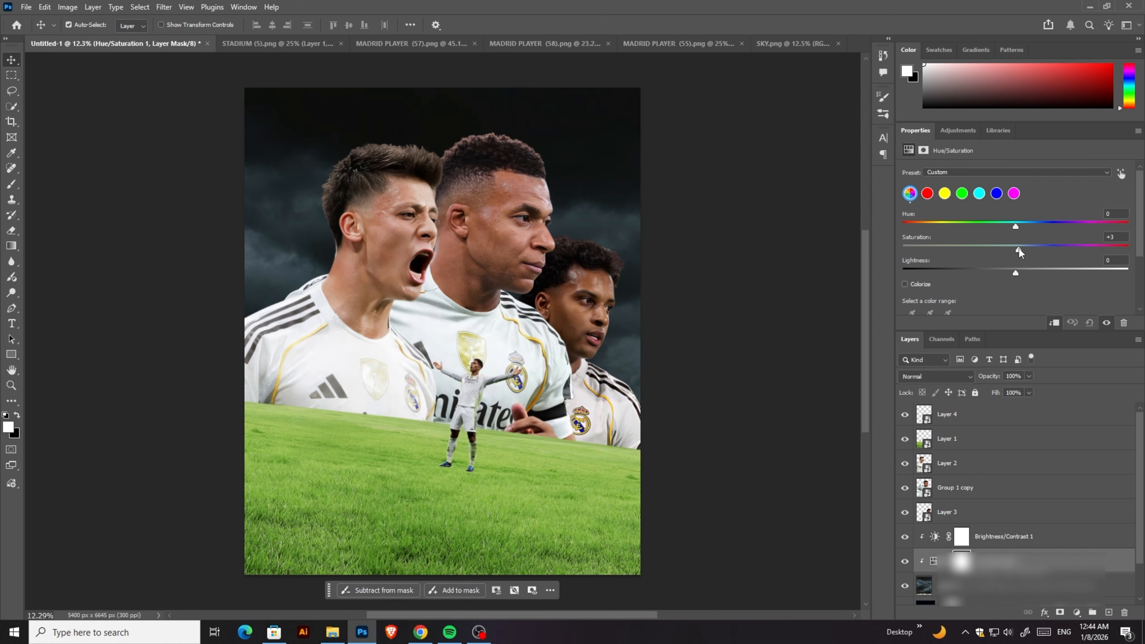
pyautogui.moveTo(1065, 250); pyautogui.dragTo(1066, 253)
pyautogui.moveTo(1017, 224); pyautogui.dragTo(1009, 224)
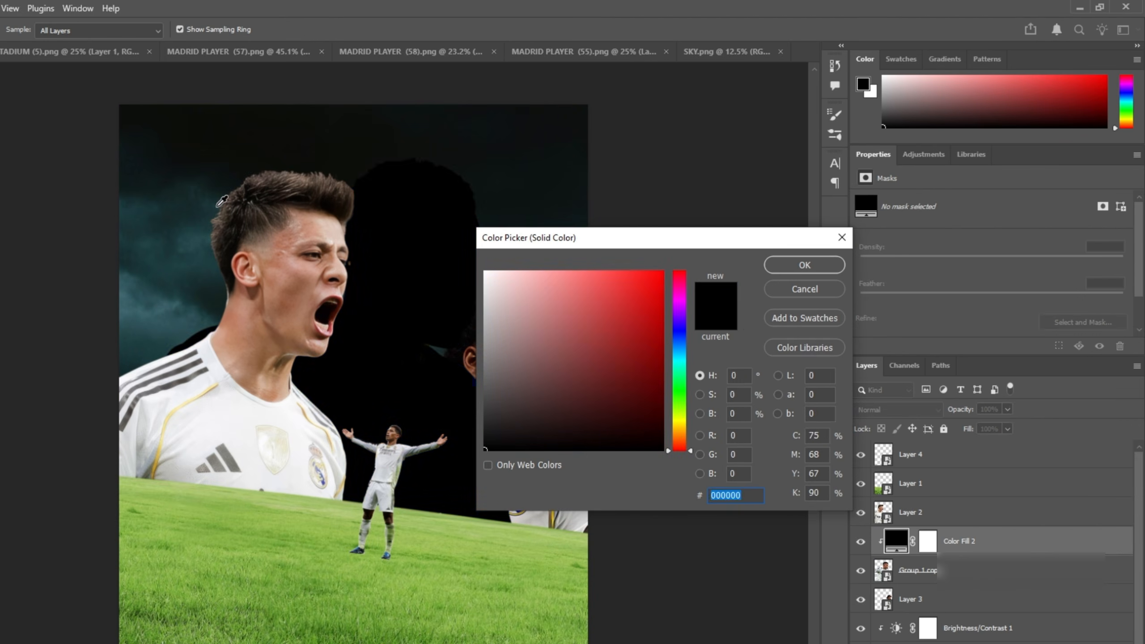
# Step: Set the colour fill clipped to the central player to dark navy #010814
pyautogui.click(679, 342)
pyautogui.moveTo(651, 398); pyautogui.dragTo(644, 440)
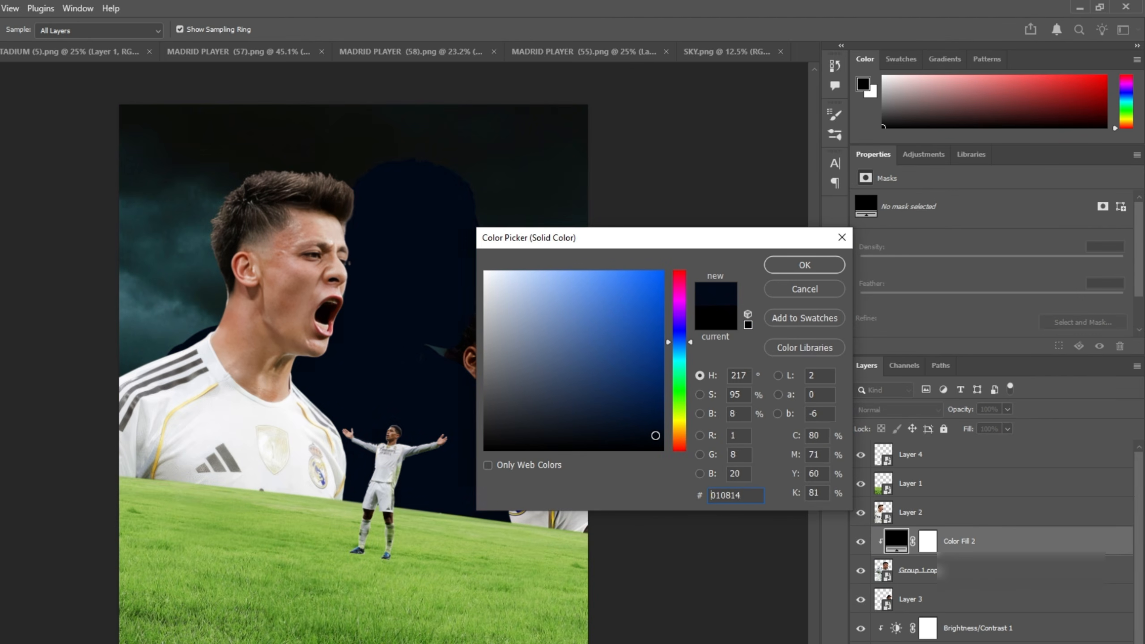
pyautogui.click(805, 265)
# Step: Limit the central player's colour fill to darker tones with Blend If on the underlying layer, and set its colour to #040d1b
pyautogui.doubleClick(1070, 549)
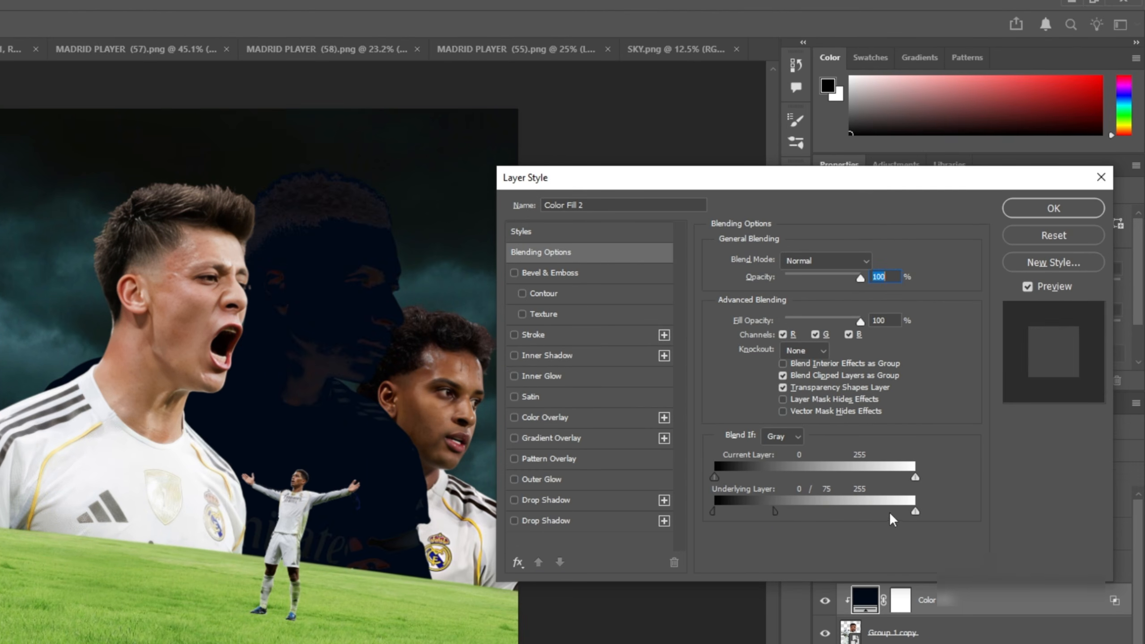
pyautogui.moveTo(914, 511); pyautogui.dragTo(778, 508)
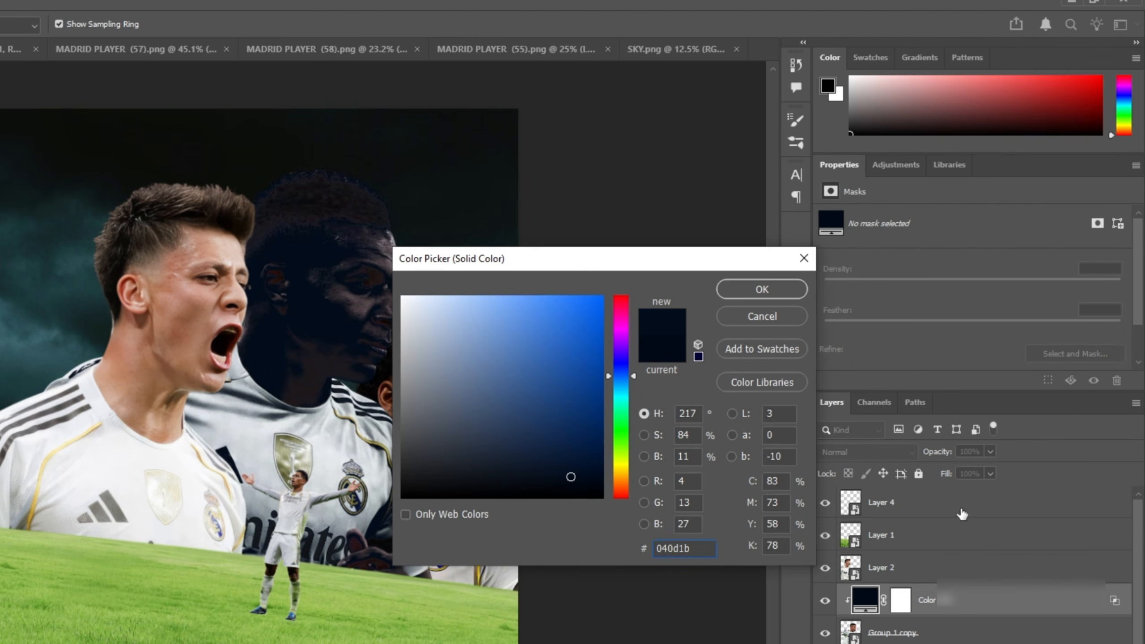
pyautogui.press('Return')
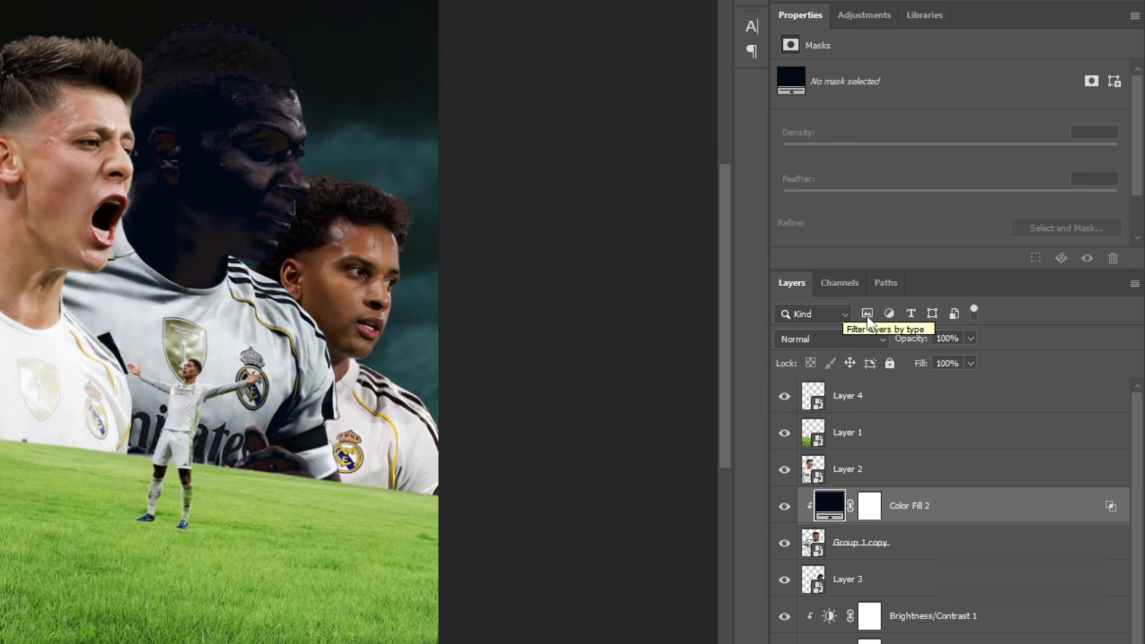
# Step: Lower the opacity of the central player's colour fill to about 27%
pyautogui.moveTo(990, 451); pyautogui.dragTo(937, 471)
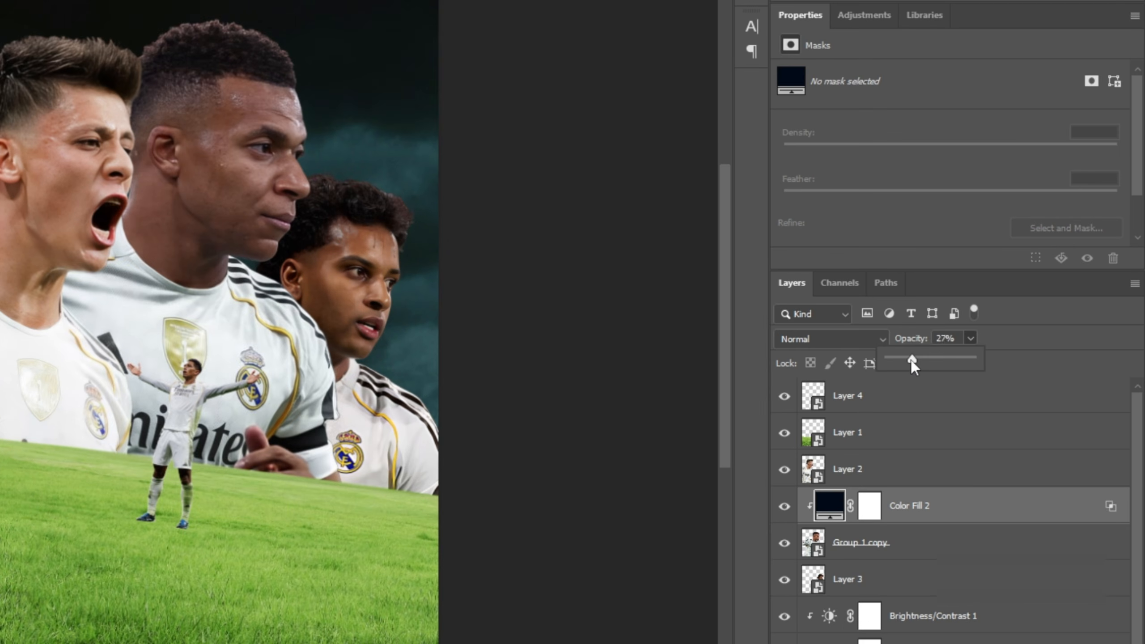
pyautogui.moveTo(909, 360); pyautogui.dragTo(911, 360)
pyautogui.doubleClick(828, 504)
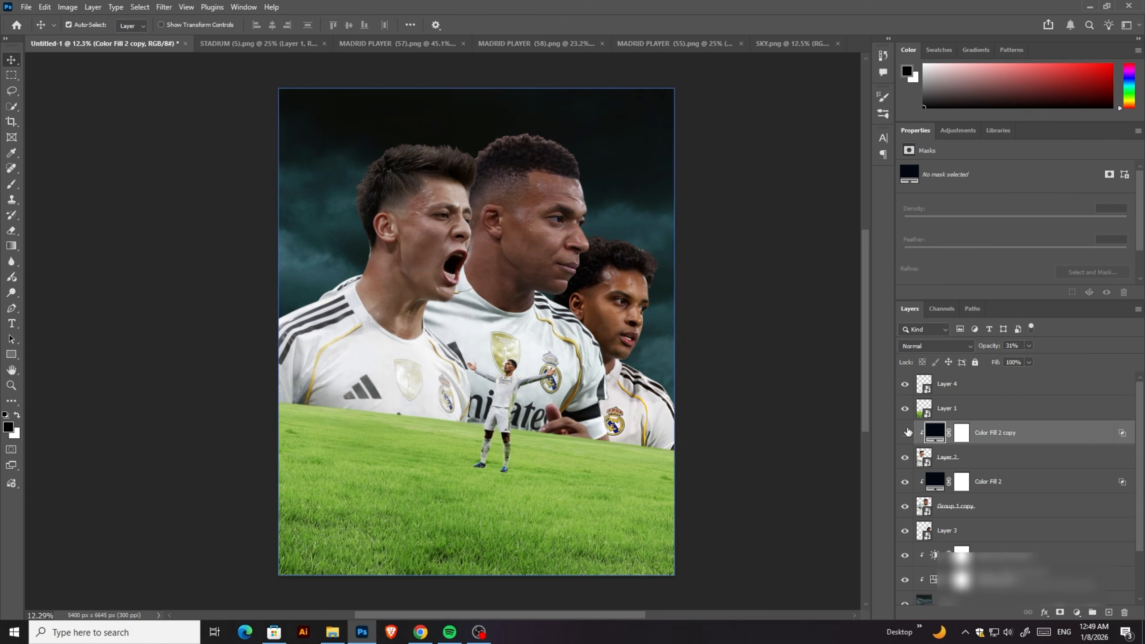
# Step: Add a Levels adjustment clipped to Layer 3, the player at the poster's right edge, and set its blend mode to Screen
pyautogui.click(500, 234)
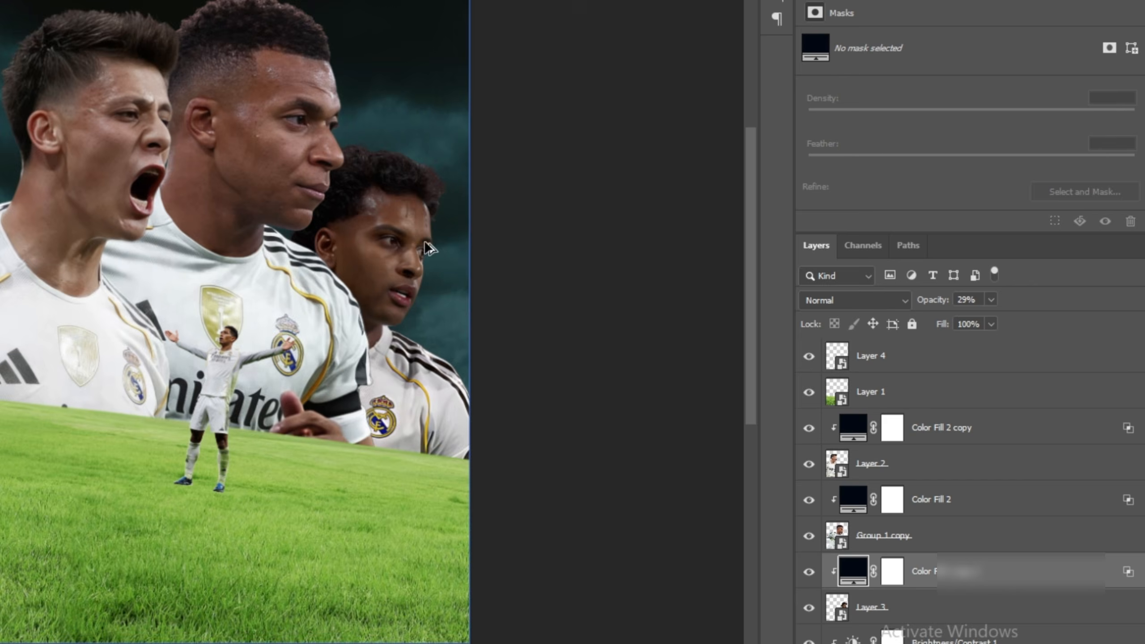
pyautogui.scroll(3, 624, 322)
pyautogui.click(955, 554)
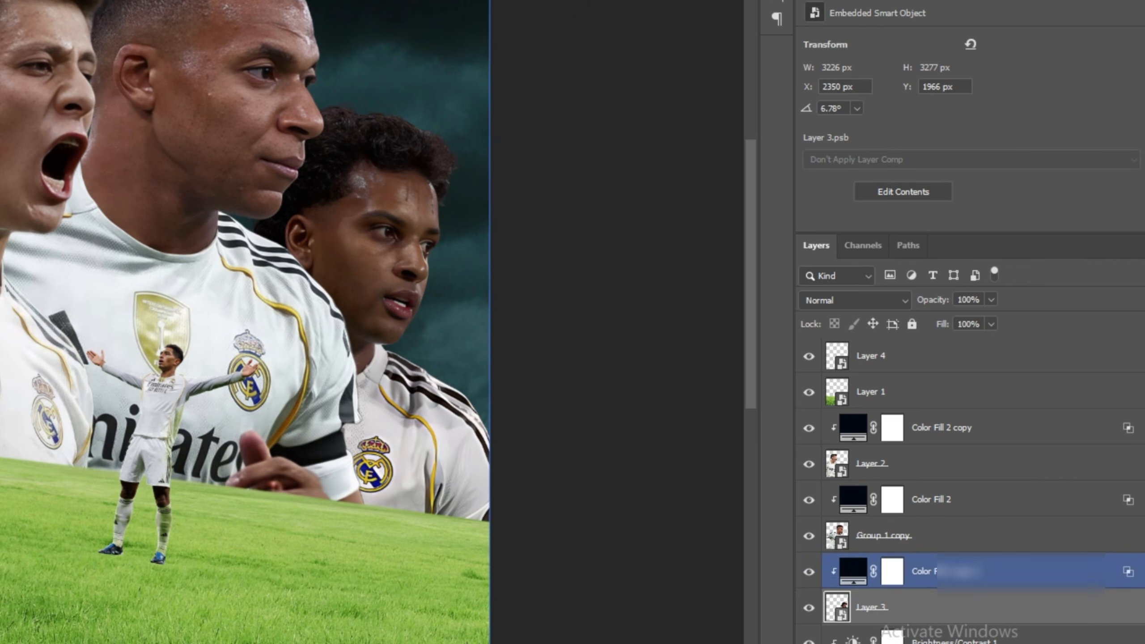
pyautogui.click(1061, 640)
pyautogui.click(1072, 414)
pyautogui.click(858, 298)
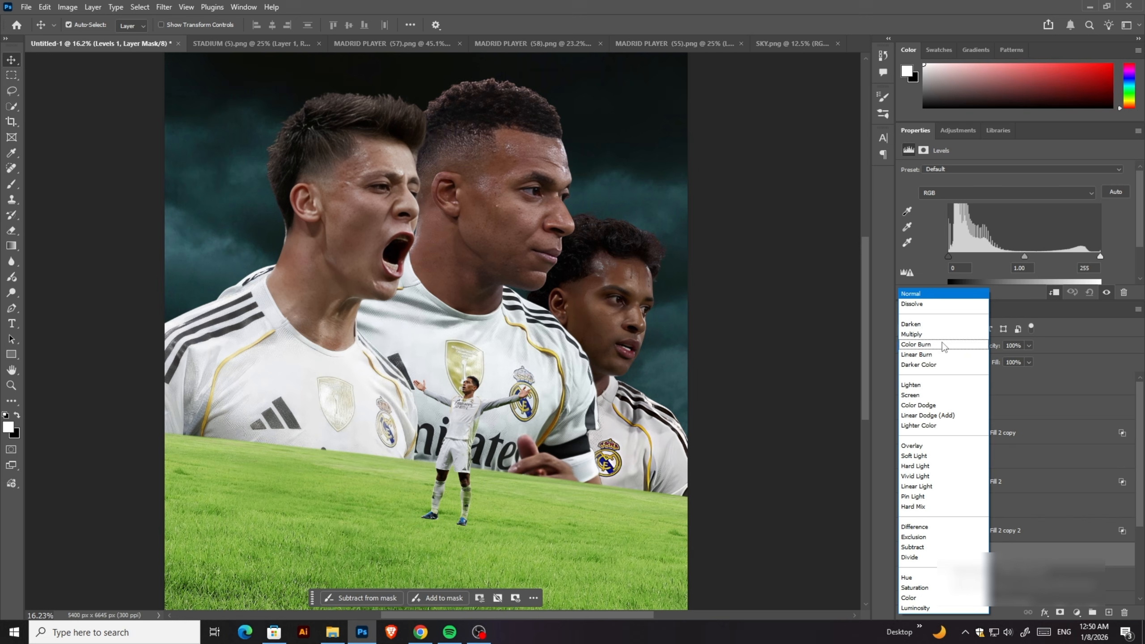
pyautogui.click(931, 400)
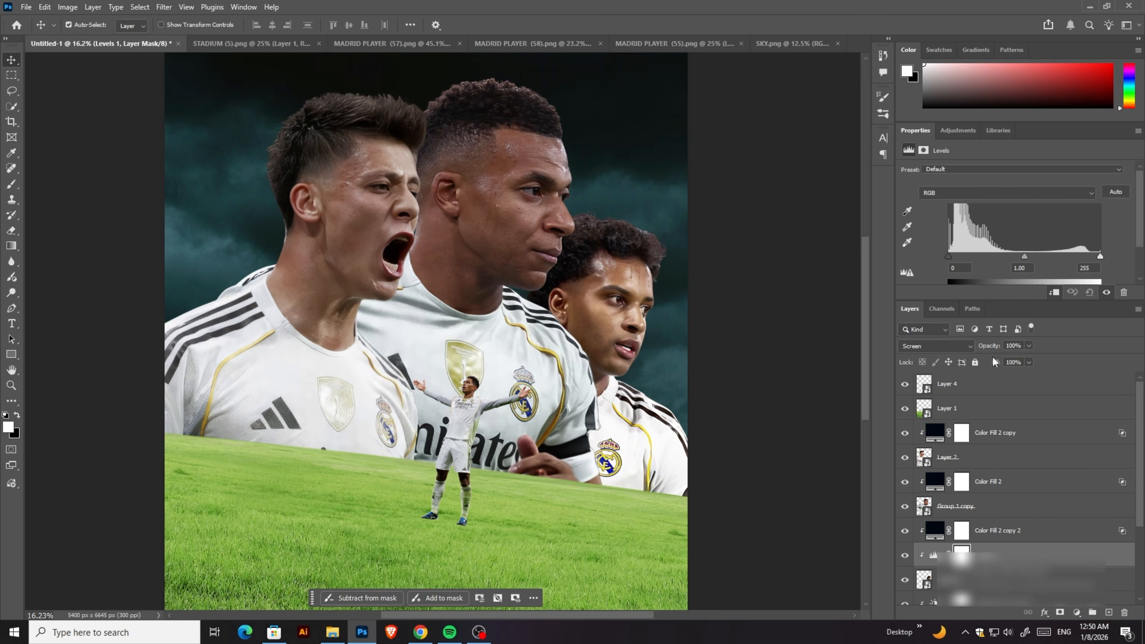
# Step: Set the Screen Levels layer to 63% opacity with an inverted mask, and rename it "light"
pyautogui.moveTo(996, 345); pyautogui.dragTo(975, 345)
pyautogui.hotkey('ctrl', 'i')
pyautogui.click(988, 561)
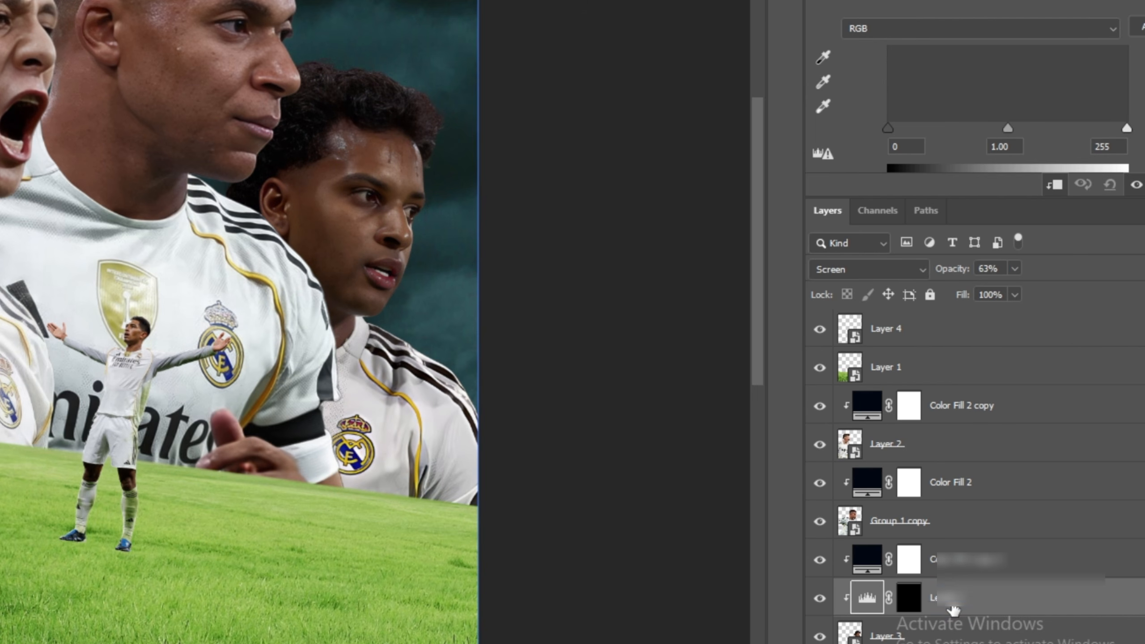
pyautogui.write('light')
pyautogui.press('Return')
# Step: Add a second Levels adjustment above the light layer in Multiply mode at 19% opacity, with an inverted mask
pyautogui.click(1032, 642)
pyautogui.click(1068, 383)
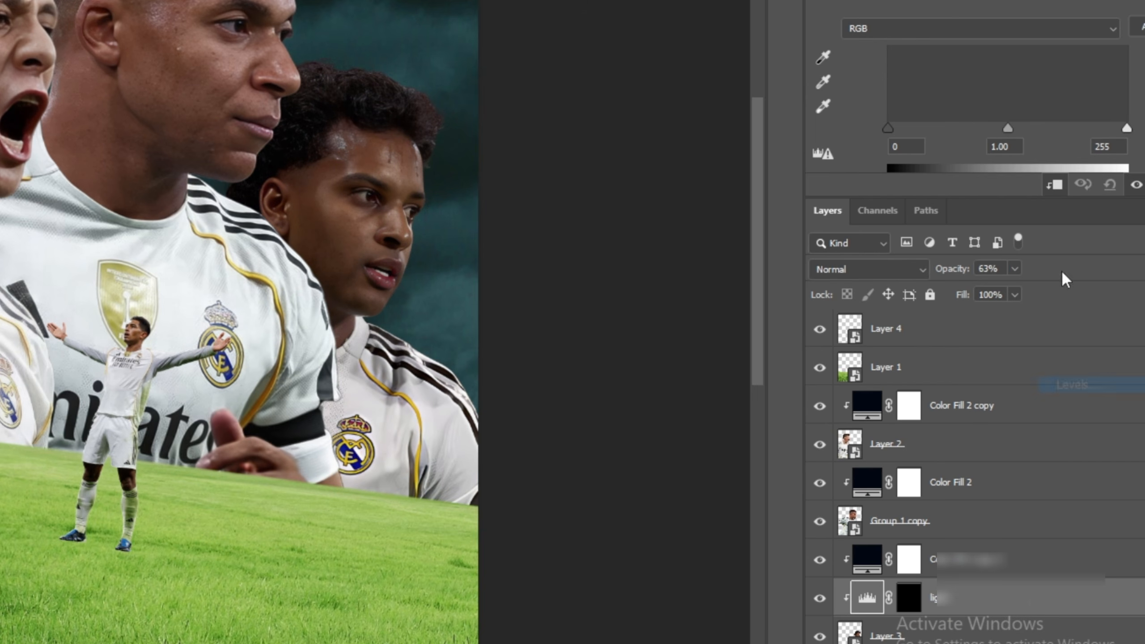
pyautogui.click(894, 269)
pyautogui.click(930, 292)
pyautogui.moveTo(952, 271); pyautogui.dragTo(879, 271)
pyautogui.hotkey('ctrl', 'i')
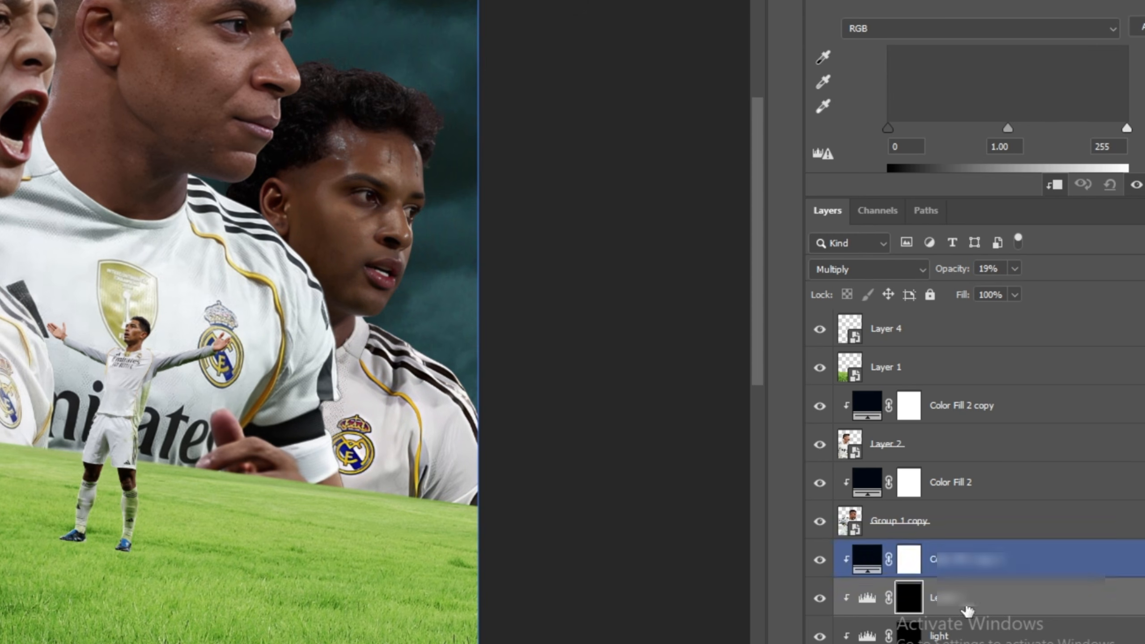
# Step: Duplicate the light and Multiply Levels layers onto both the central player's and the shouting player's layers
pyautogui.keyDown('shift'); pyautogui.click(968, 625); pyautogui.keyUp('shift')
pyautogui.moveTo(975, 621); pyautogui.dragTo(997, 501)
pyautogui.moveTo(977, 532); pyautogui.dragTo(955, 425)
# Step: Rename the Multiply Levels layers of the players "shadow"
pyautogui.doubleClick(994, 457)
pyautogui.write('shadow')
pyautogui.scroll(-2, 991, 489)
pyautogui.doubleClick(994, 506)
pyautogui.write('shadow')
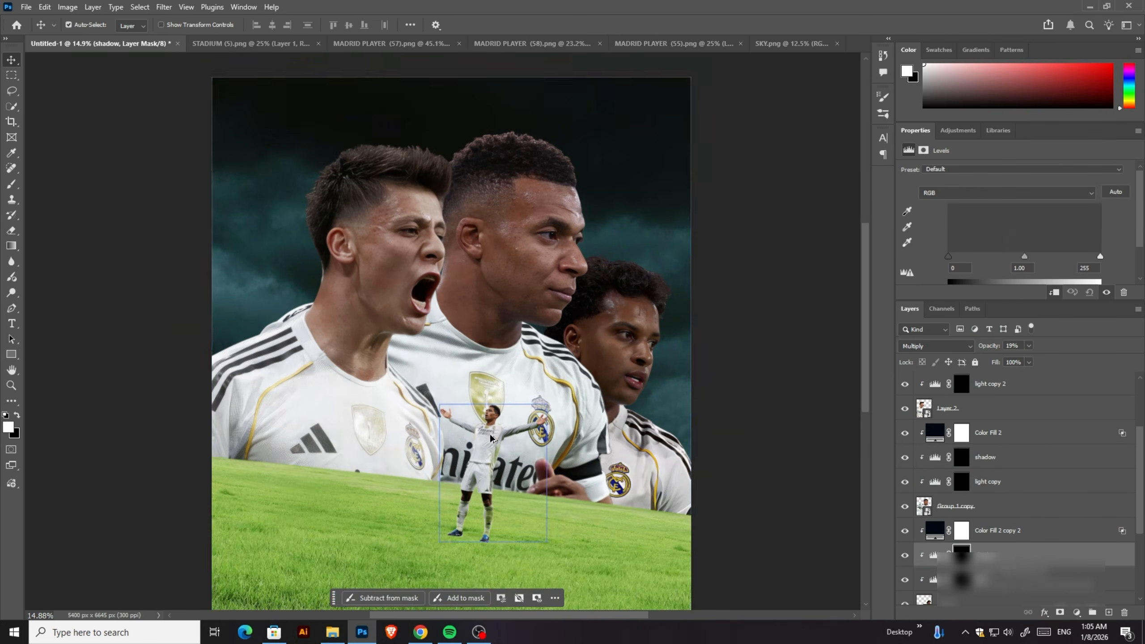
# Step: Brush highlights along the central player's face and hair on the light copy mask, using the Eraser at 62% flow
pyautogui.scroll(5, 546, 180)
pyautogui.press('e')
pyautogui.click(962, 481)
pyautogui.moveTo(269, 28); pyautogui.dragTo(252, 28)
pyautogui.moveTo(602, 199); pyautogui.dragTo(609, 266)
pyautogui.moveTo(557, 119); pyautogui.dragTo(473, 103)
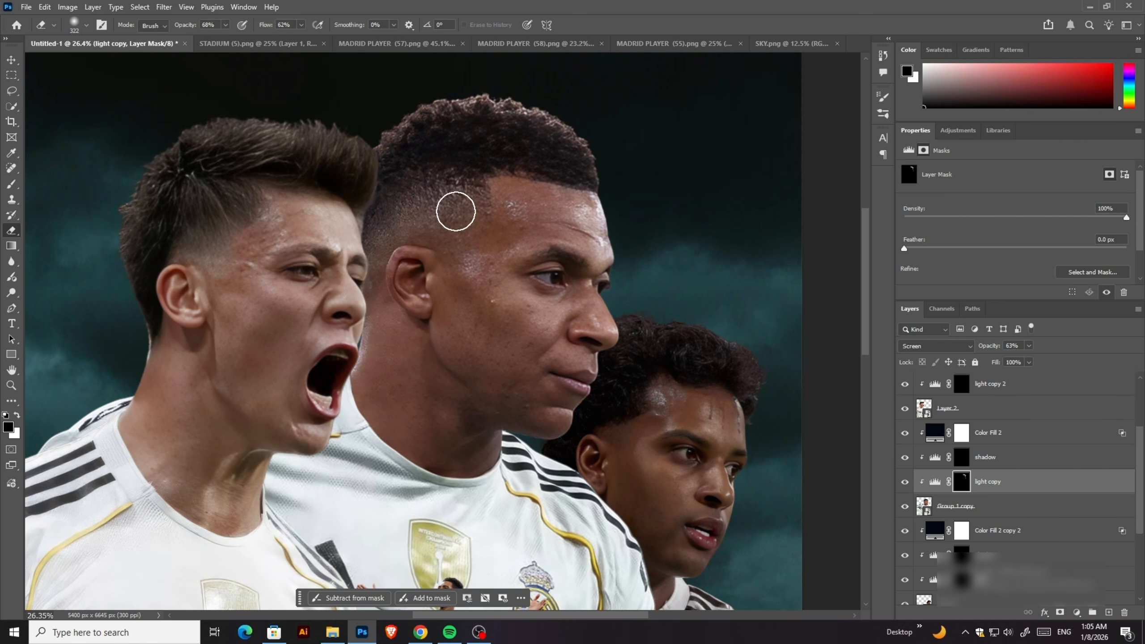
# Step: Add softer highlights to the central player's cheek and mouth area on the light copy mask at 41% eraser opacity
pyautogui.scroll(-5, 450, 318)
pyautogui.scroll(5, 540, 322)
pyautogui.click(480, 309)
pyautogui.moveTo(187, 27); pyautogui.dragTo(169, 27)
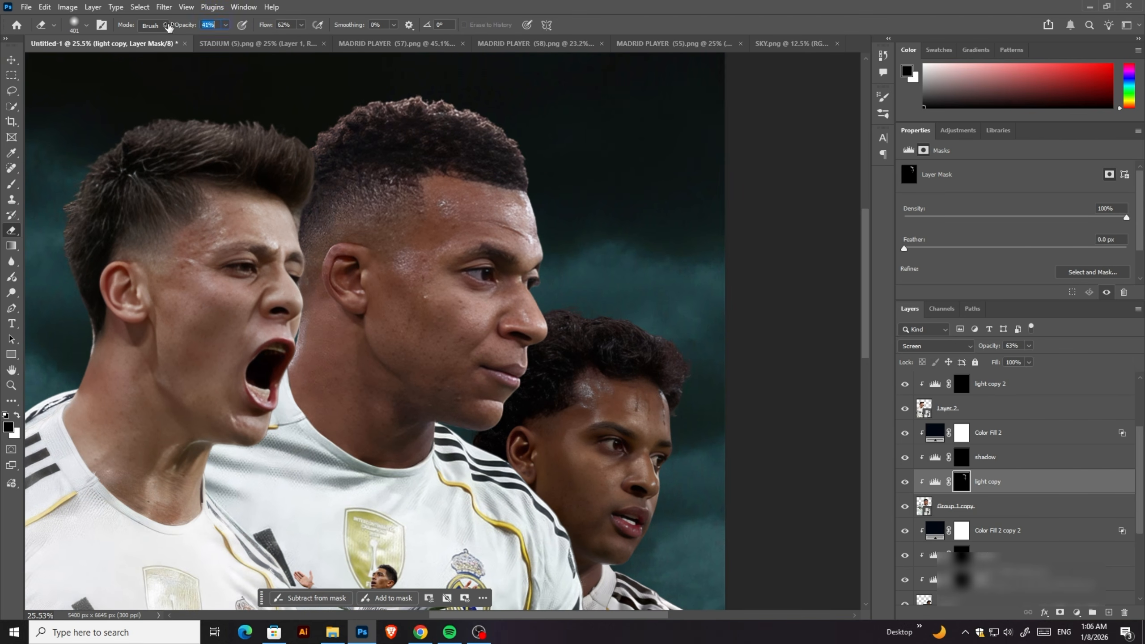
pyautogui.moveTo(500, 376); pyautogui.dragTo(506, 377)
# Step: Refine the highlights on the central player's light copy mask with swapped colours, a 95 px eraser and 50% opacity
pyautogui.scroll(-5, 541, 329)
pyautogui.scroll(5, 473, 347)
pyautogui.scroll(-2, 450, 384)
pyautogui.press('x')
pyautogui.click(86, 25)
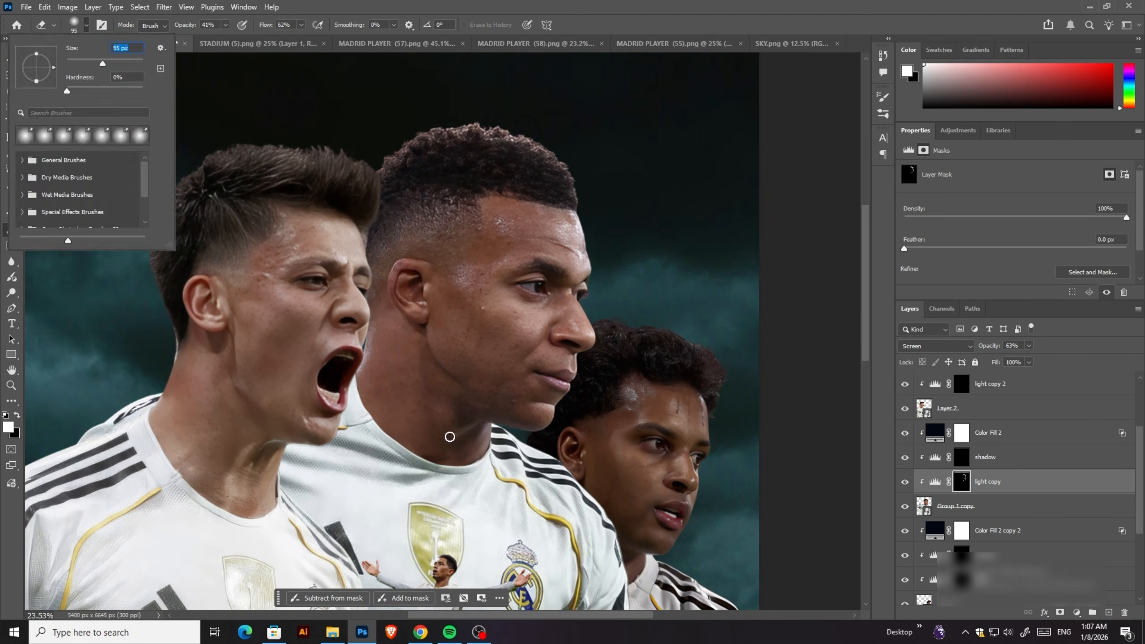
pyautogui.moveTo(180, 25); pyautogui.dragTo(189, 26)
pyautogui.scroll(2, 469, 396)
pyautogui.scroll(2, 478, 383)
pyautogui.press('x')
pyautogui.click(87, 25)
pyautogui.scroll(-5, 536, 342)
# Step: Brush fine shadows onto the central player's face on his shadow mask, with the Eraser at 87% opacity and 66% flow
pyautogui.click(961, 458)
pyautogui.scroll(4, 473, 316)
pyautogui.click(86, 25)
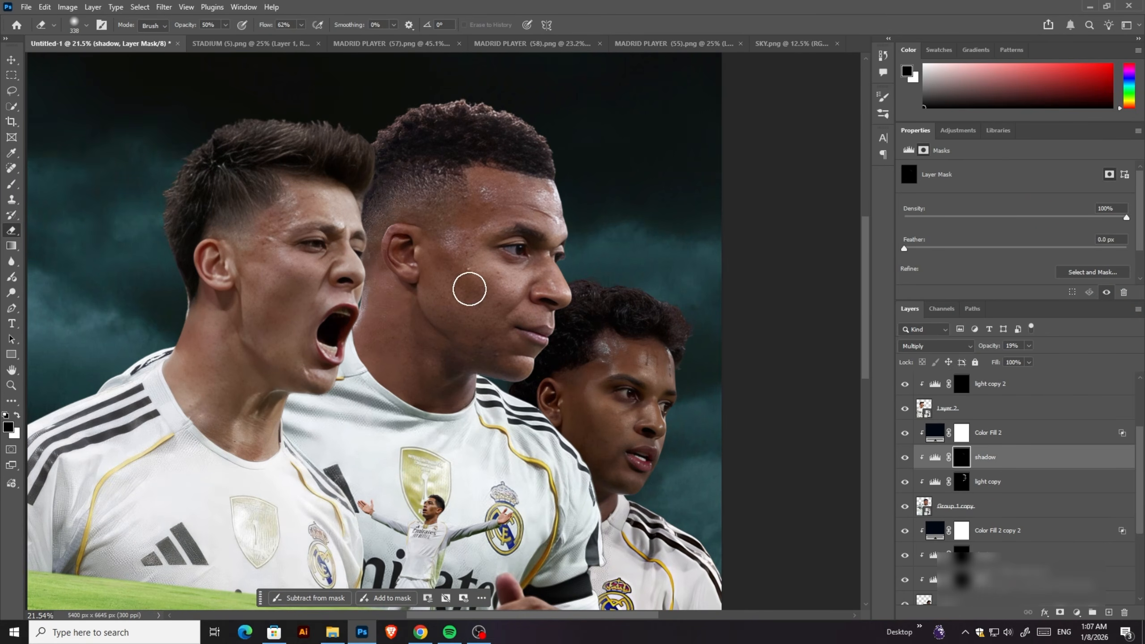
pyautogui.moveTo(265, 26); pyautogui.dragTo(267, 25)
pyautogui.scroll(2, 495, 361)
pyautogui.moveTo(180, 25); pyautogui.dragTo(188, 25)
pyautogui.click(87, 25)
pyautogui.moveTo(435, 389); pyautogui.dragTo(463, 378)
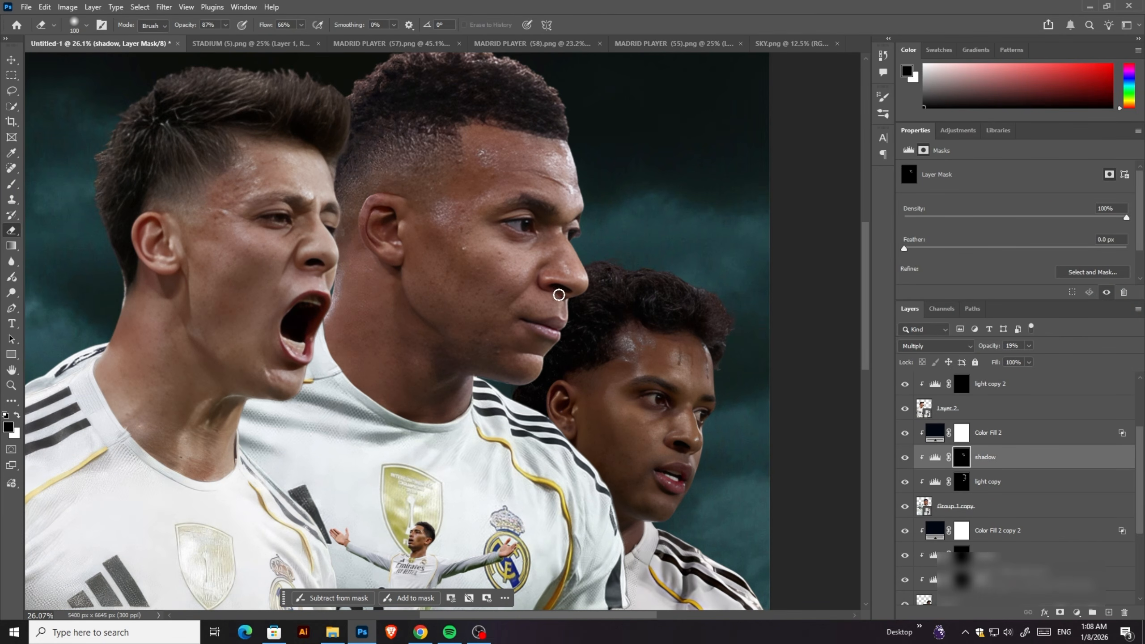
# Step: Enlarge the eraser and brush broad shadows over the side of the central player's head and cheek on the shadow mask
pyautogui.click(86, 25)
pyautogui.moveTo(110, 58); pyautogui.dragTo(125, 59)
pyautogui.moveTo(399, 151)
pyautogui.mouseDown()
pyautogui.moveTo(365, 344)
pyautogui.moveTo(420, 274)
pyautogui.mouseUp()
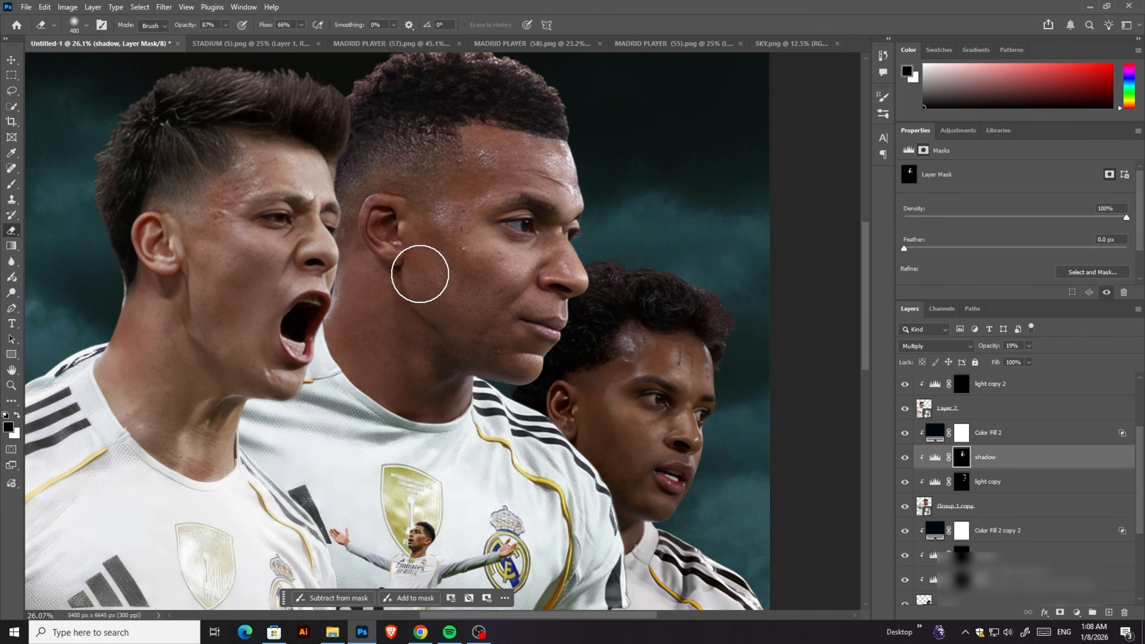
pyautogui.scroll(-1, 480, 202)
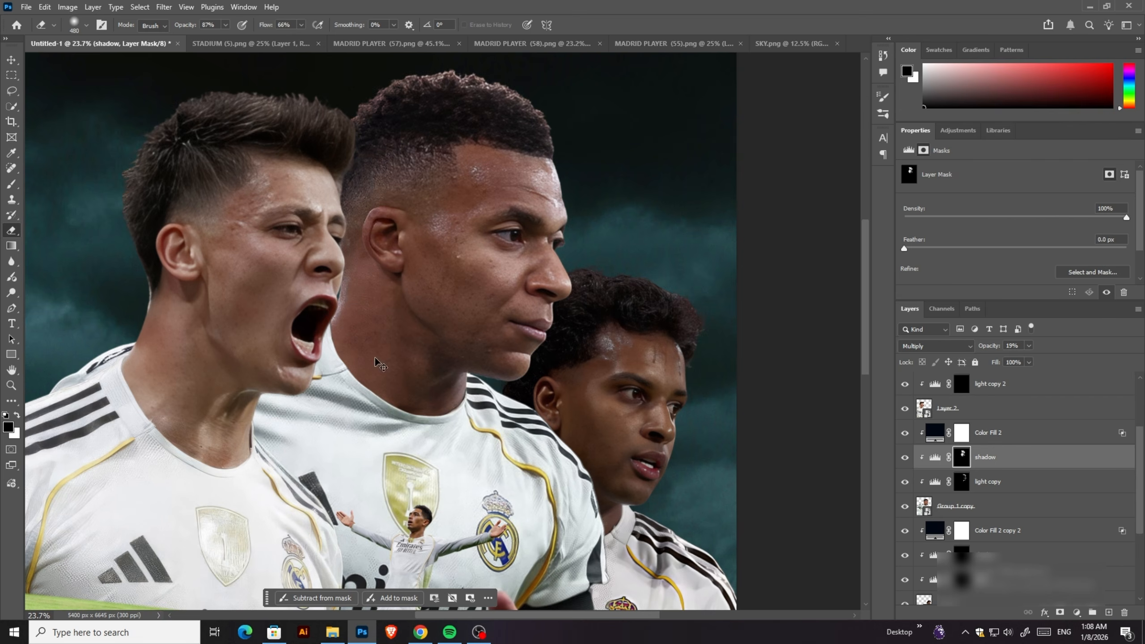
# Step: Switch the central player's Selective Color adjustment from Blues to Whites and add a Color Balance adjustment above it
pyautogui.scroll(-7, 476, 323)
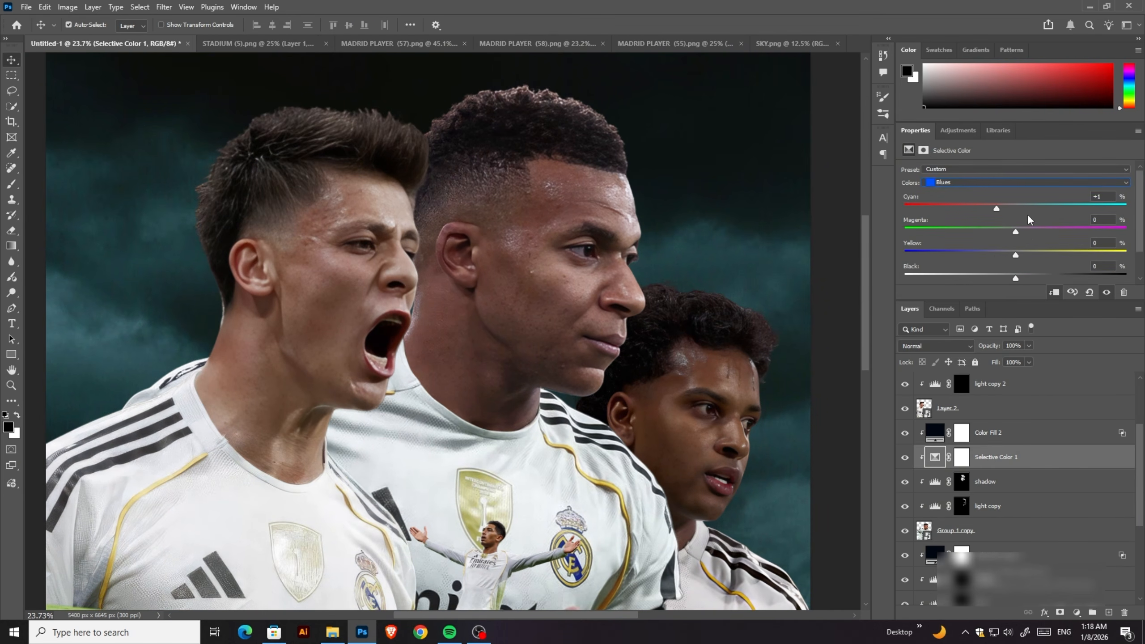
pyautogui.click(1028, 182)
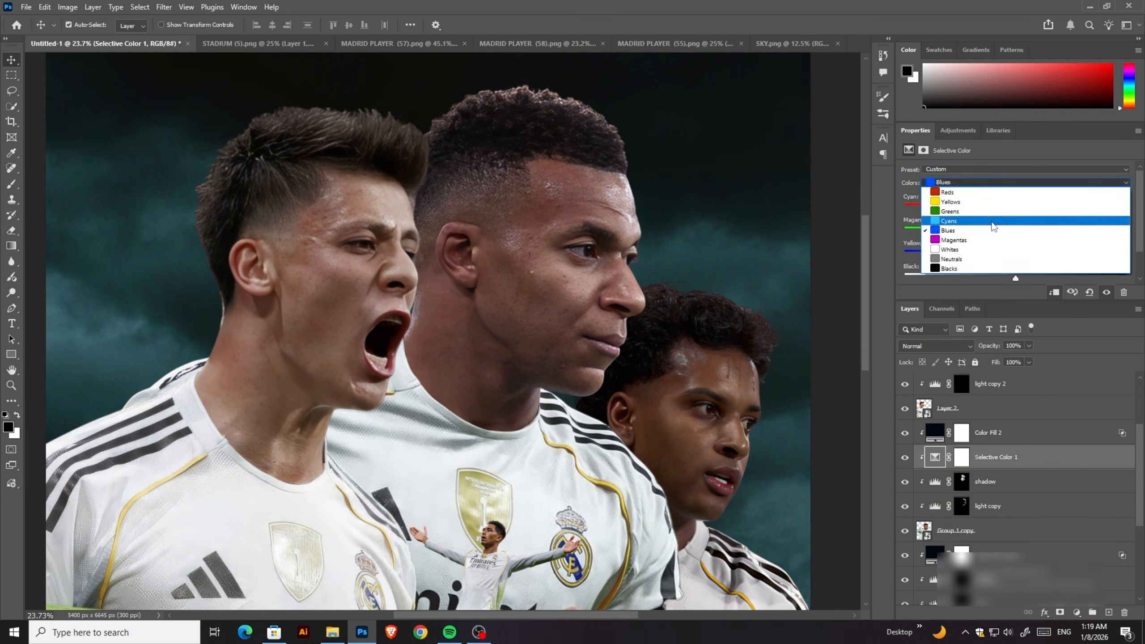
pyautogui.click(980, 249)
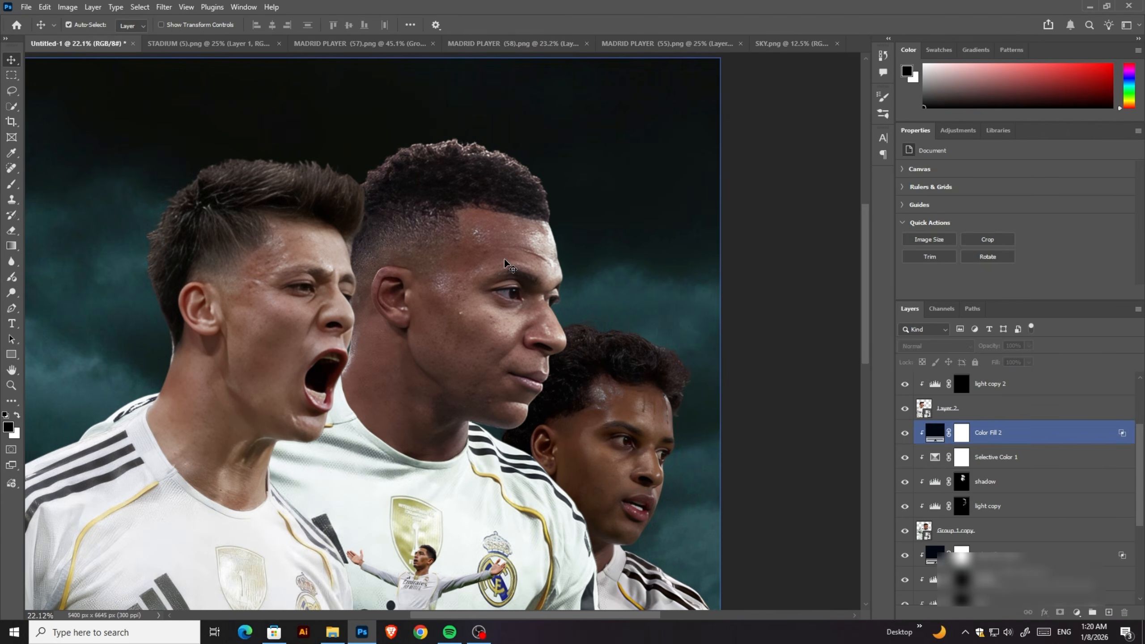
pyautogui.click(1005, 457)
pyautogui.click(1077, 612)
pyautogui.click(1081, 468)
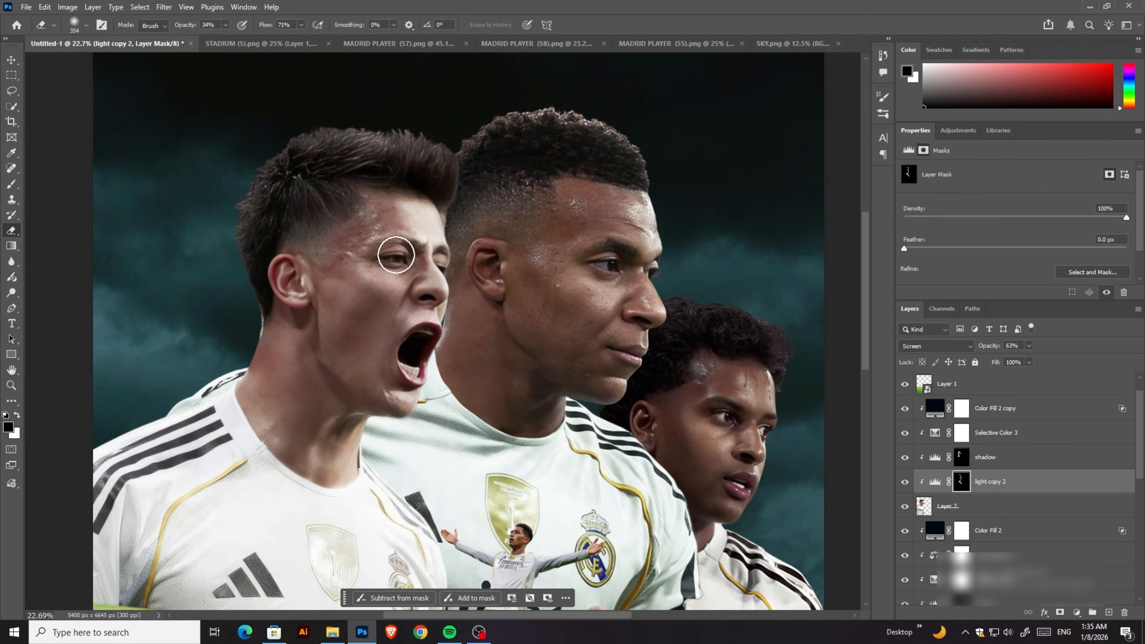
pyautogui.scroll(-3, 405, 252)
pyautogui.scroll(1, 393, 361)
pyautogui.scroll(-1, 362, 271)
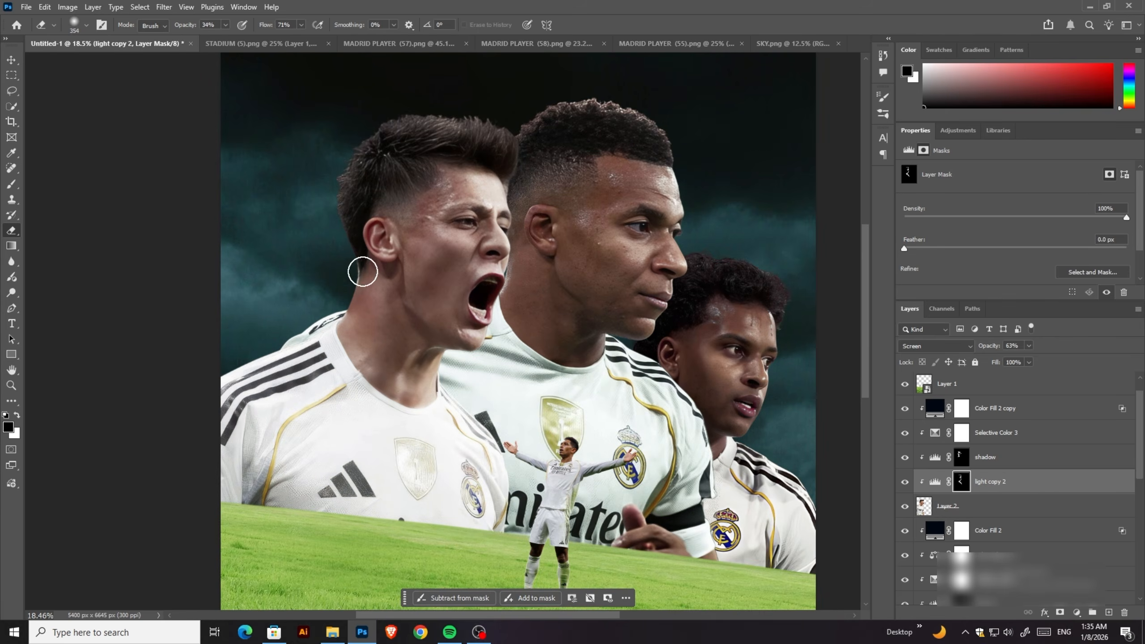
# Step: Fine-tune the Black amount in the Selective Color 3 adjustment clipped to the left player
pyautogui.scroll(-2, 405, 234)
pyautogui.scroll(3, 450, 271)
pyautogui.scroll(-4, 410, 279)
pyautogui.press('v')
pyautogui.scroll(4, 581, 279)
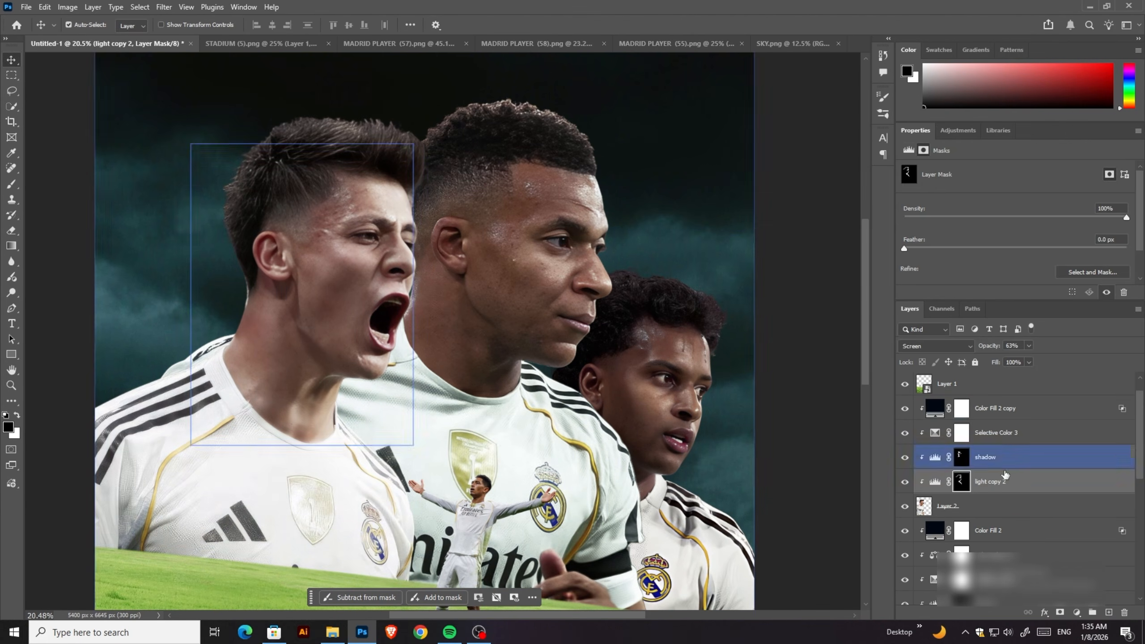
pyautogui.click(1001, 435)
pyautogui.moveTo(970, 279); pyautogui.dragTo(1001, 280)
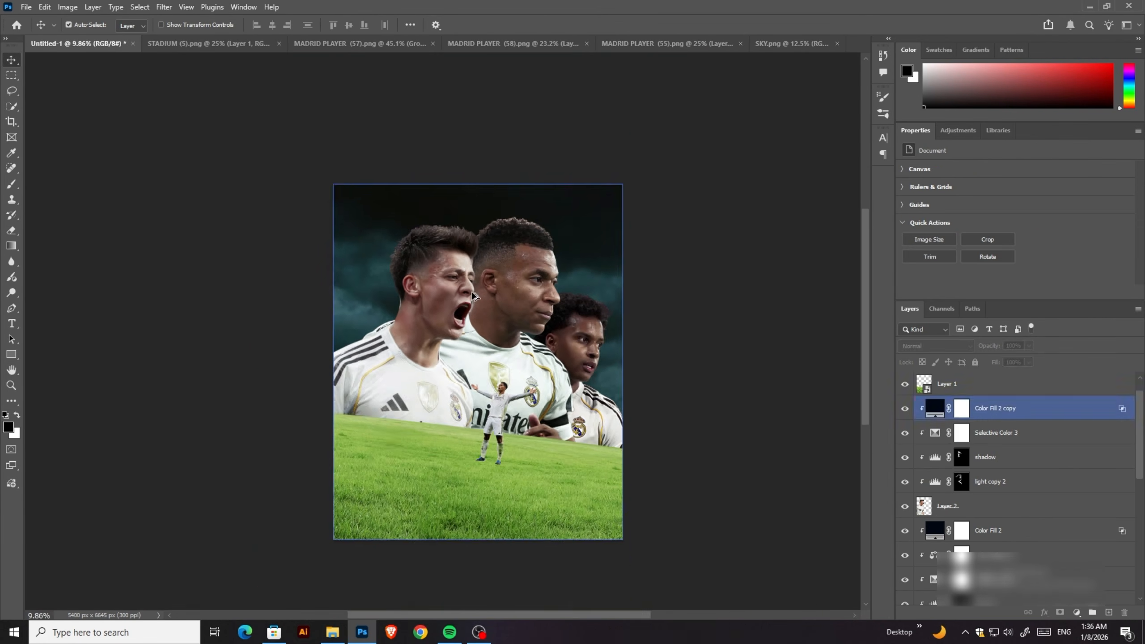
# Step: Review the blending options of the Color Fill 2 copy 2 layer clipped to the right player
pyautogui.scroll(3, 406, 316)
pyautogui.doubleClick(1059, 519)
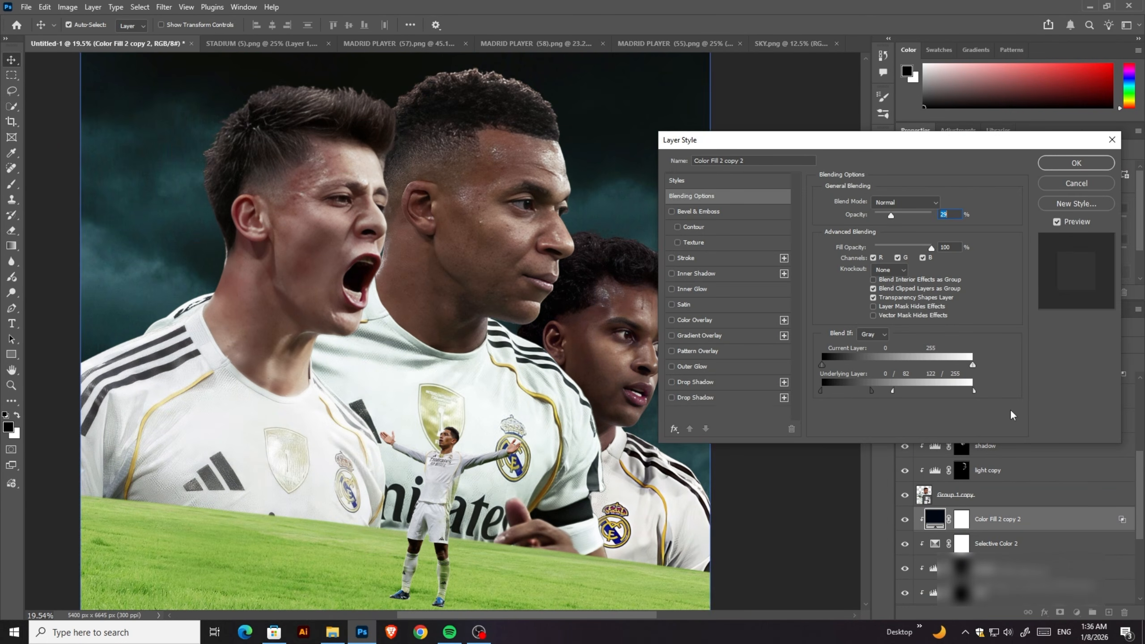
pyautogui.moveTo(722, 141); pyautogui.dragTo(749, 145)
pyautogui.click(1105, 170)
# Step: Add a dark navy Solid Color fill layer clipped to the grass layer
pyautogui.scroll(-6, 468, 316)
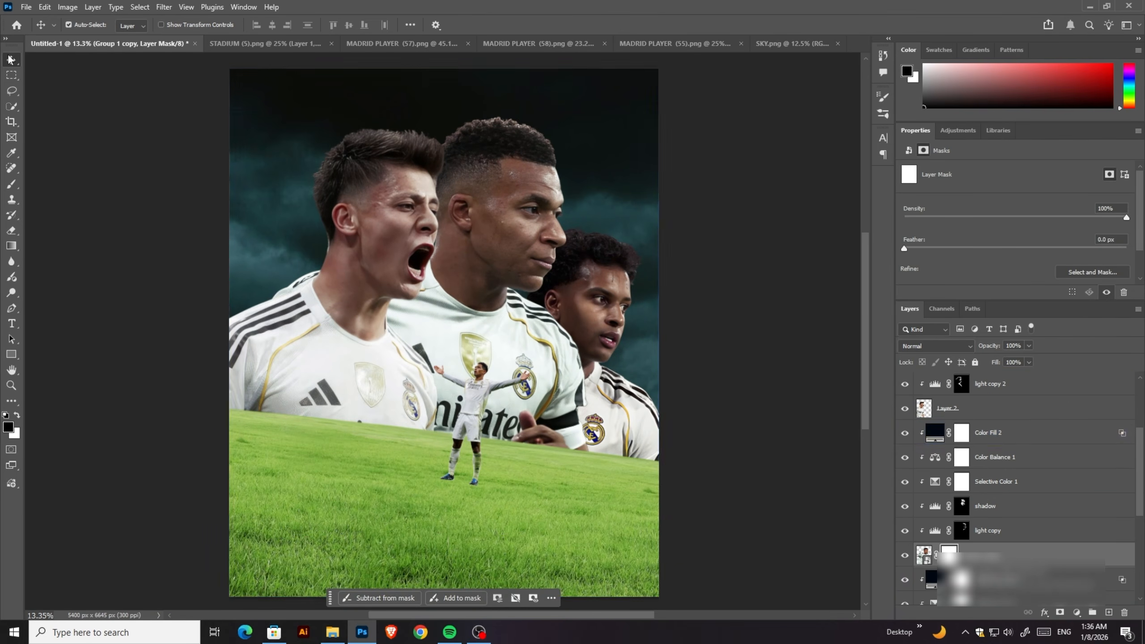
pyautogui.click(932, 410)
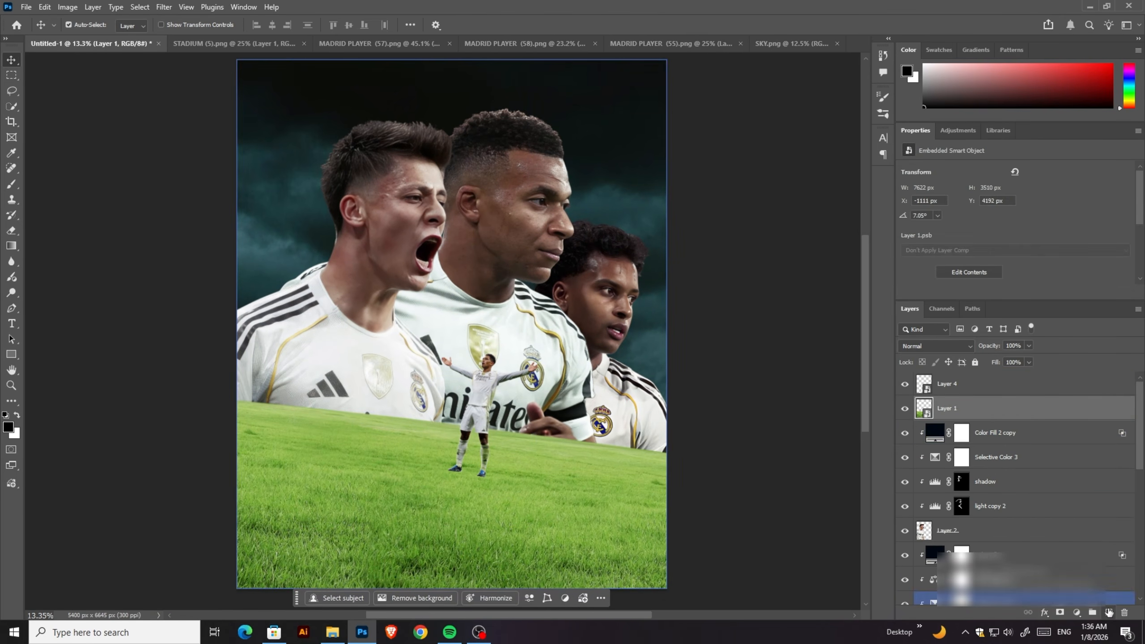
pyautogui.click(1108, 612)
pyautogui.rightClick(983, 414)
pyautogui.click(1025, 360)
pyautogui.click(1077, 612)
pyautogui.click(1065, 390)
pyautogui.moveTo(651, 202); pyautogui.dragTo(769, 213)
pyautogui.click(867, 293)
pyautogui.moveTo(834, 337); pyautogui.dragTo(841, 396)
pyautogui.click(961, 236)
# Step: Adjust the grass fill's underlying-layer Blend If range in its layer style and compare the grass with the fill off and on
pyautogui.doubleClick(1087, 411)
pyautogui.moveTo(991, 396); pyautogui.dragTo(920, 396)
pyautogui.click(1090, 169)
pyautogui.click(905, 409)
pyautogui.click(905, 409)
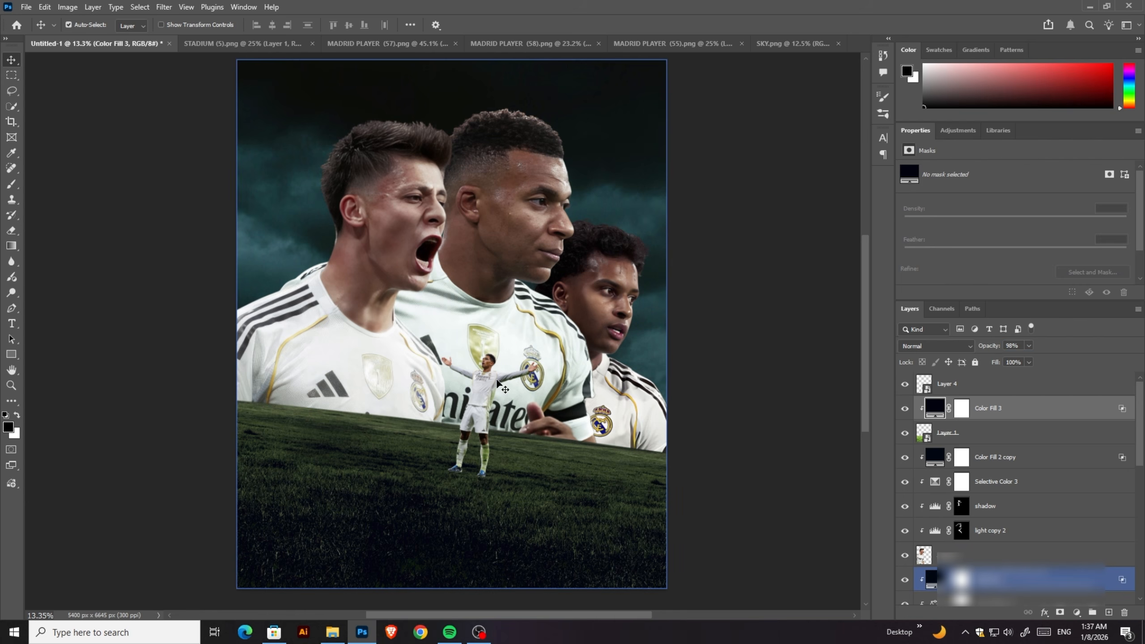
# Step: Add a Curves adjustment clipped to the grass layer, raise the RGB curve's midtones and invert the adjustment's mask
pyautogui.scroll(1, 546, 422)
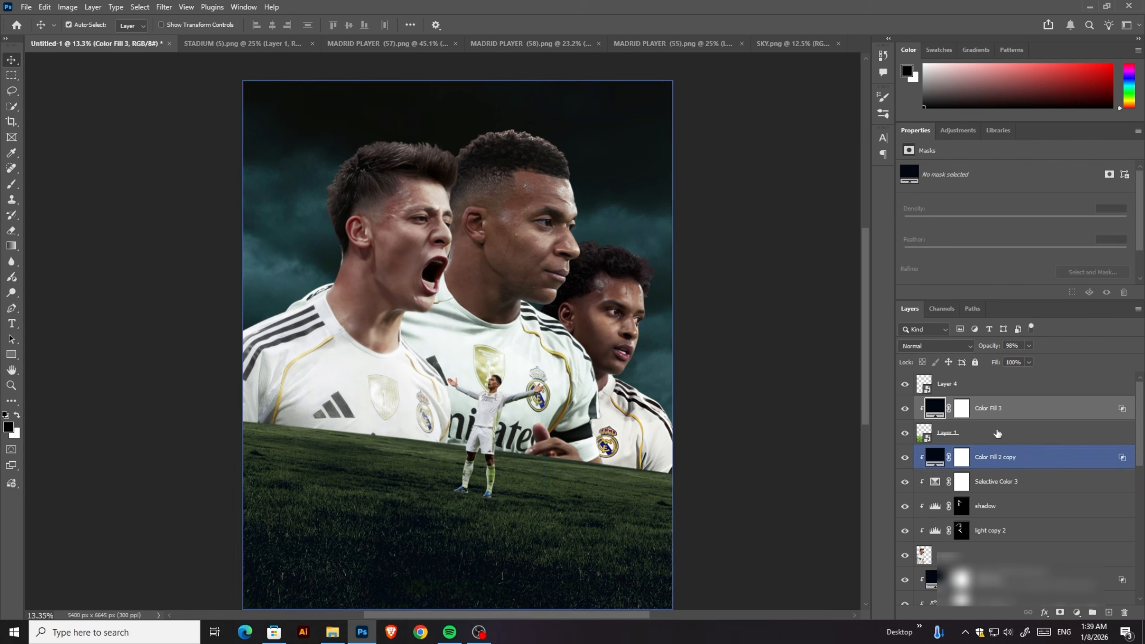
pyautogui.click(969, 432)
pyautogui.click(1077, 612)
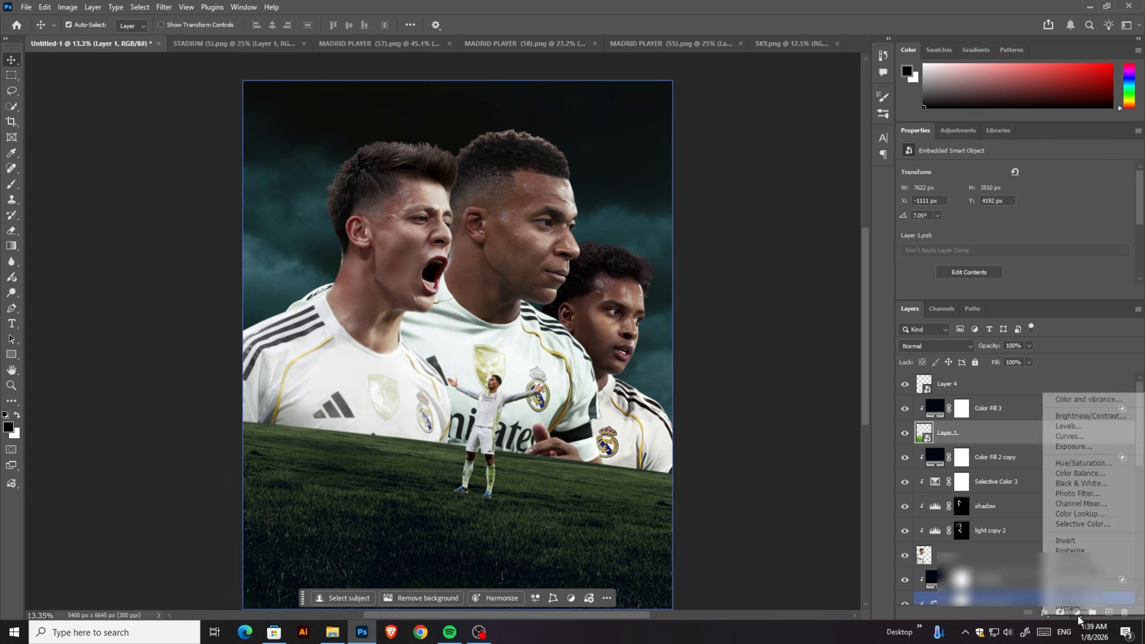
pyautogui.click(1075, 436)
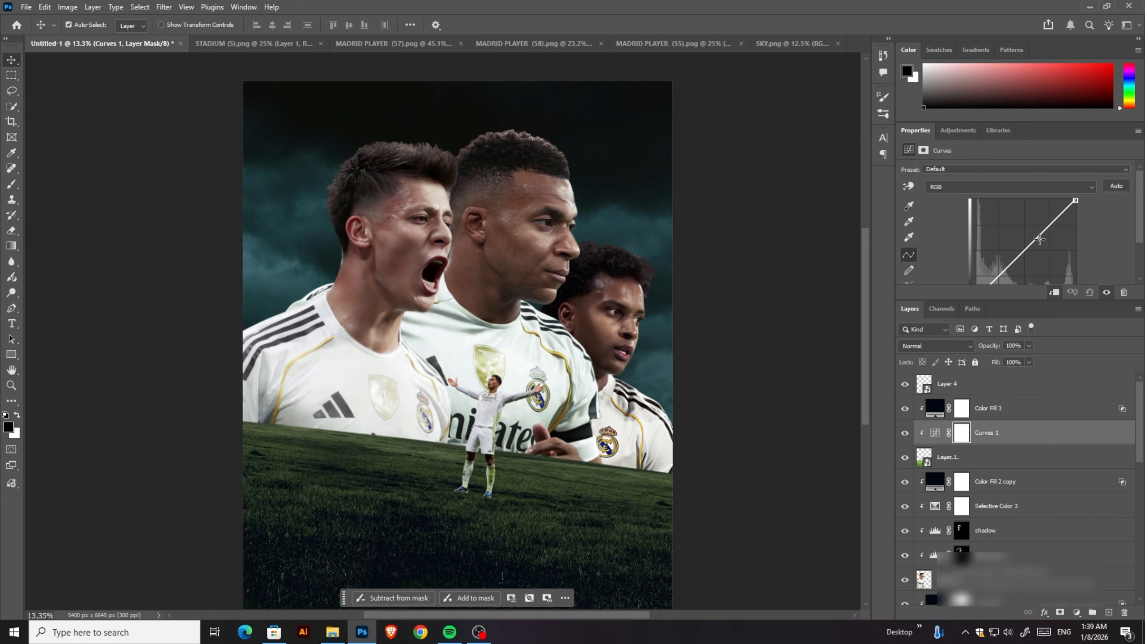
pyautogui.moveTo(1033, 240); pyautogui.dragTo(1030, 232)
pyautogui.hotkey('ctrl', 'z')
pyautogui.hotkey('ctrl', 'i')
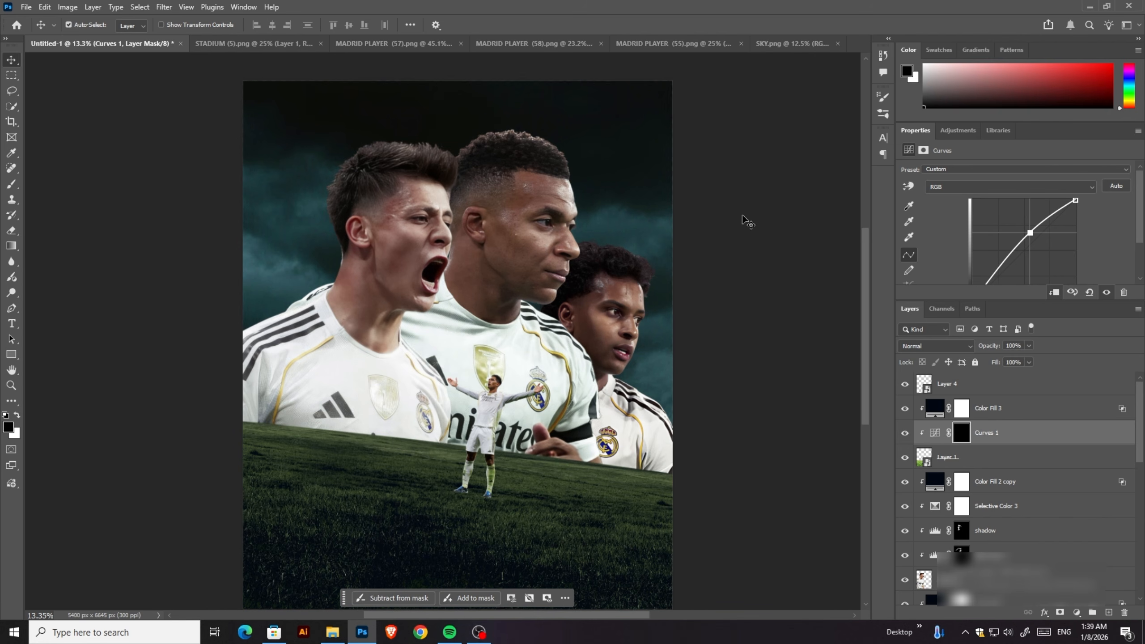
# Step: Brush the Curves brightening onto the upper grass around the small player with a soft 2520 px eraser at 34% opacity
pyautogui.click(11, 229)
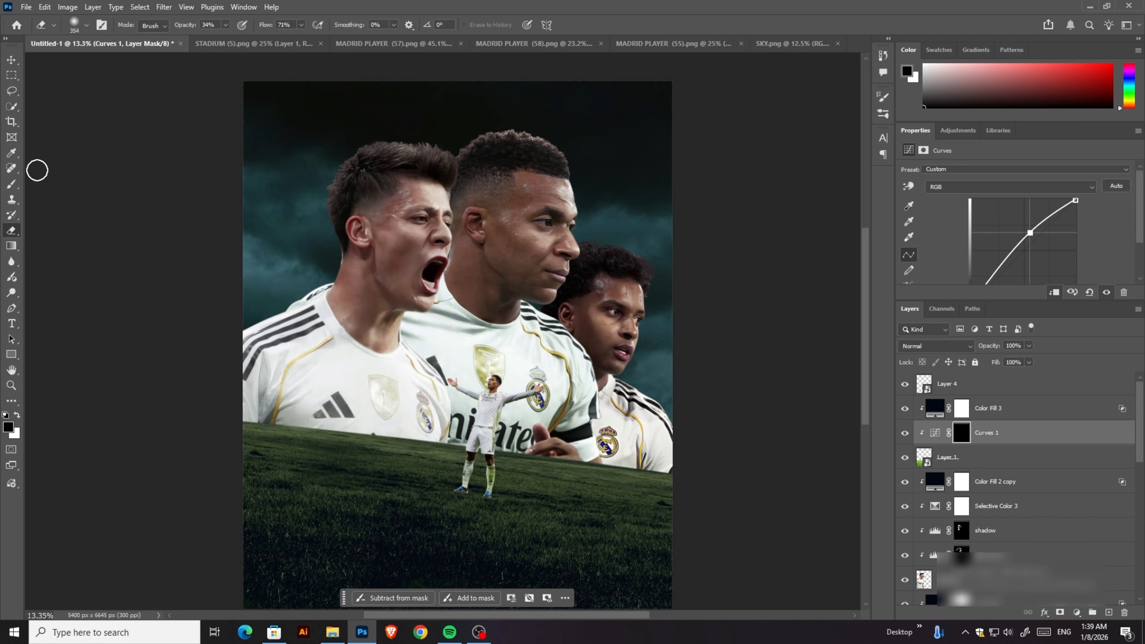
pyautogui.click(93, 26)
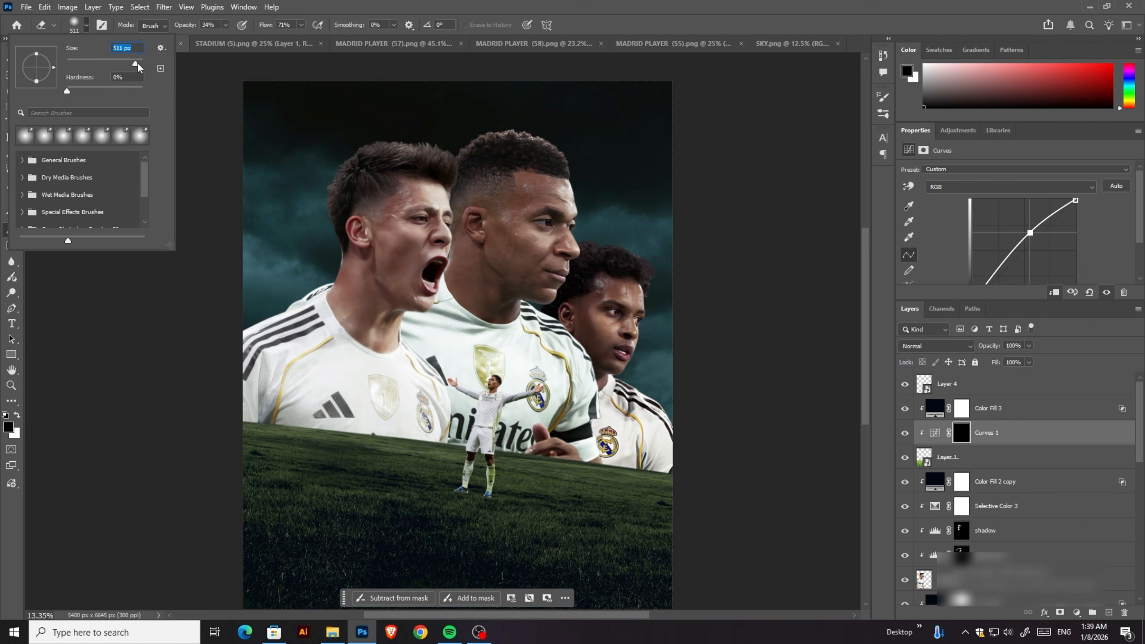
pyautogui.click(741, 441)
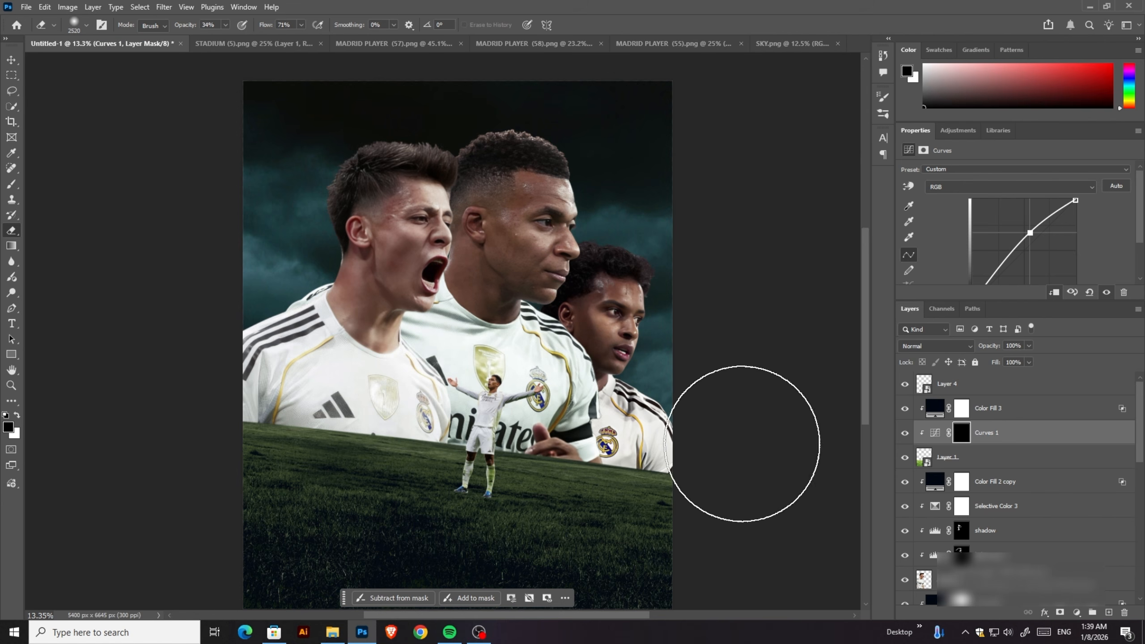
pyautogui.click(574, 433)
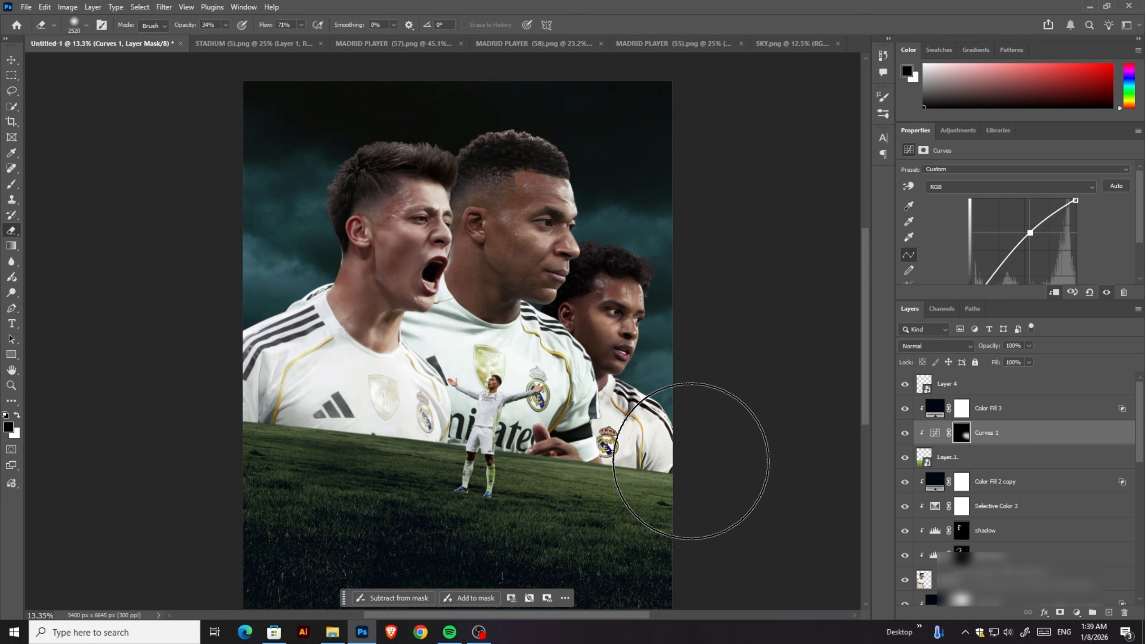
pyautogui.moveTo(540, 409)
pyautogui.mouseDown()
pyautogui.moveTo(487, 399)
pyautogui.moveTo(576, 400)
pyautogui.mouseUp()
pyautogui.click(11, 60)
# Step: Add a Hue/Saturation adjustment clipped to the grass layer with Saturation at -20
pyautogui.click(934, 408)
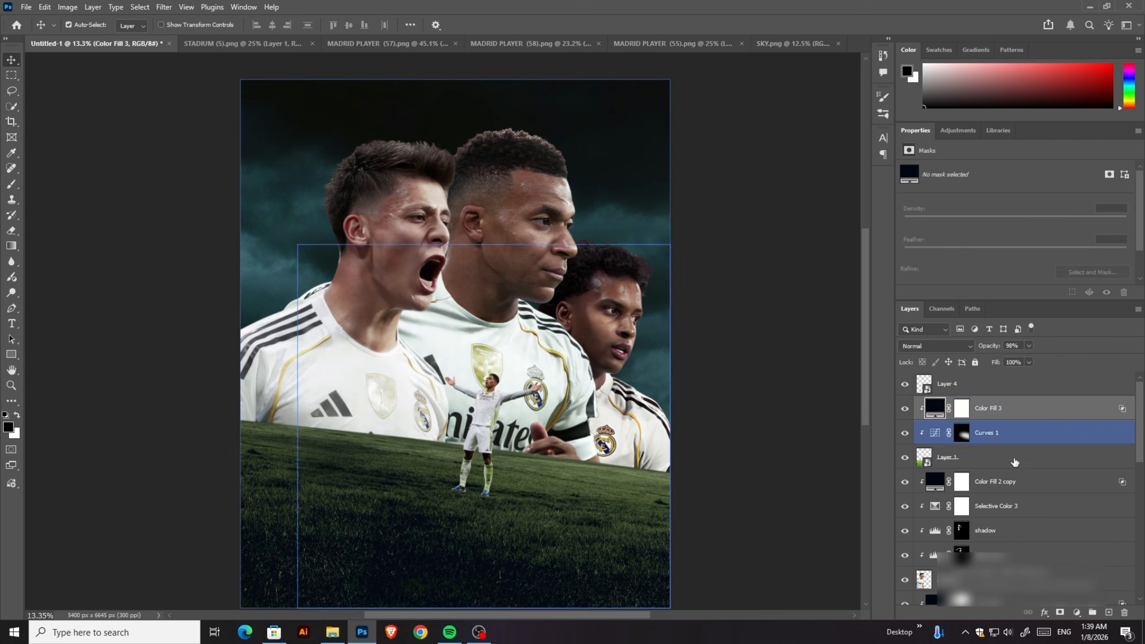
pyautogui.click(1014, 462)
pyautogui.click(1077, 612)
pyautogui.click(1021, 464)
pyautogui.click(1009, 410)
pyautogui.moveTo(988, 352); pyautogui.dragTo(977, 352)
pyautogui.click(1011, 461)
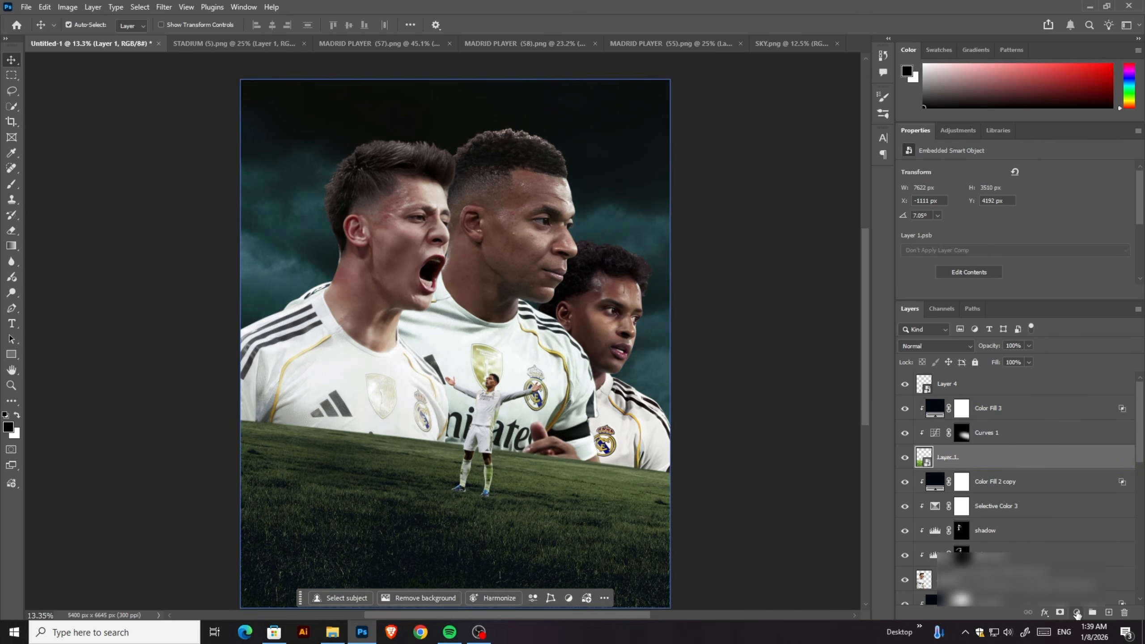
pyautogui.click(1076, 612)
pyautogui.scroll(-1, 496, 361)
pyautogui.click(1076, 612)
pyautogui.click(1082, 464)
pyautogui.moveTo(1015, 249); pyautogui.dragTo(992, 249)
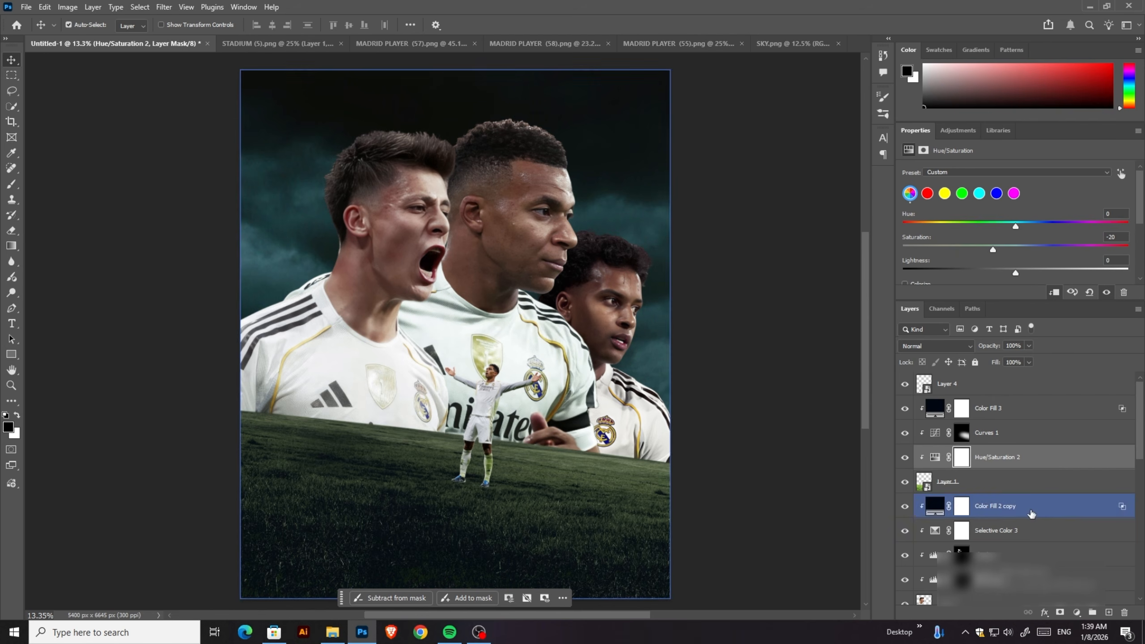
# Step: Add a Color Balance adjustment clipped to the grass and shift its midtones towards blue and cyan
pyautogui.click(1076, 612)
pyautogui.click(1077, 474)
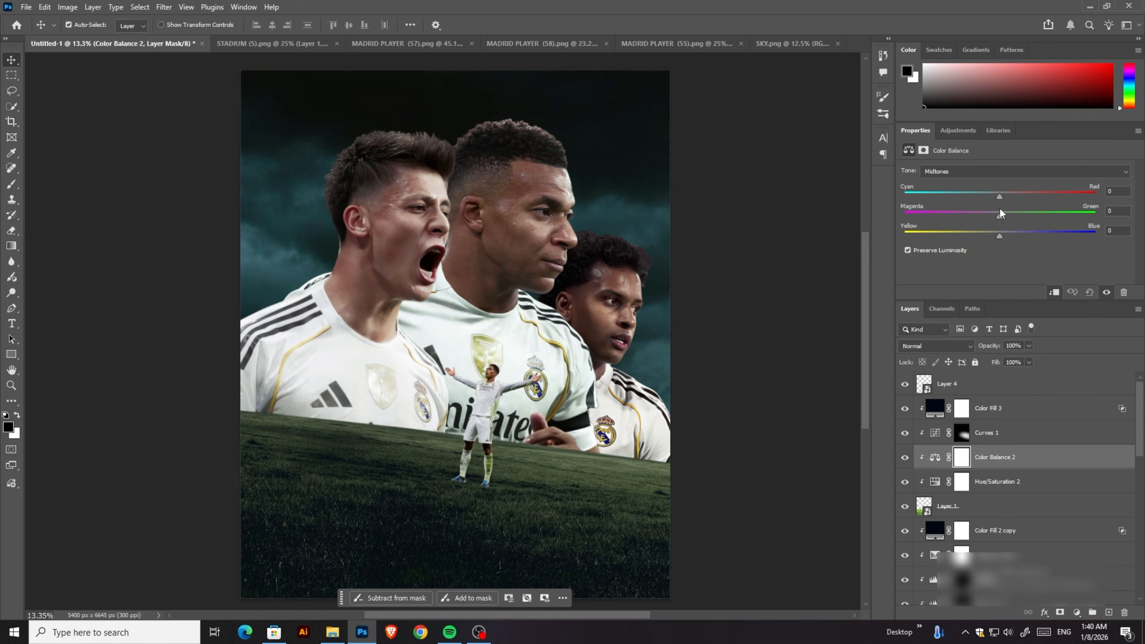
pyautogui.moveTo(1019, 241); pyautogui.dragTo(1015, 236)
pyautogui.moveTo(991, 196)
pyautogui.mouseDown()
pyautogui.moveTo(1005, 197)
pyautogui.moveTo(989, 196)
pyautogui.mouseUp()
# Step: Fade the right player's lower shirt into the background with a gradient on his layer mask
pyautogui.moveTo(642, 469); pyautogui.dragTo(643, 392)
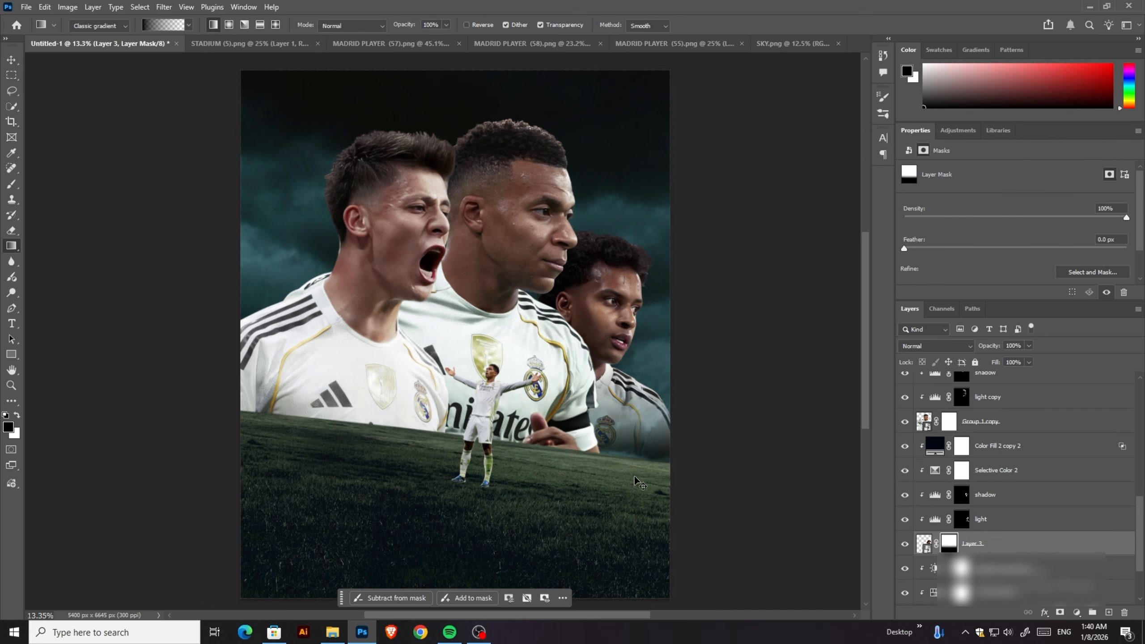
pyautogui.hotkey('ctrl', 'z')
pyautogui.press('v')
# Step: Fade the lower shirts of the central and left players above the grass with gradients on their layer masks
pyautogui.click(540, 406)
pyautogui.click(1060, 611)
pyautogui.press('g')
pyautogui.moveTo(536, 451); pyautogui.dragTo(537, 380)
pyautogui.hotkey('ctrl', 'z')
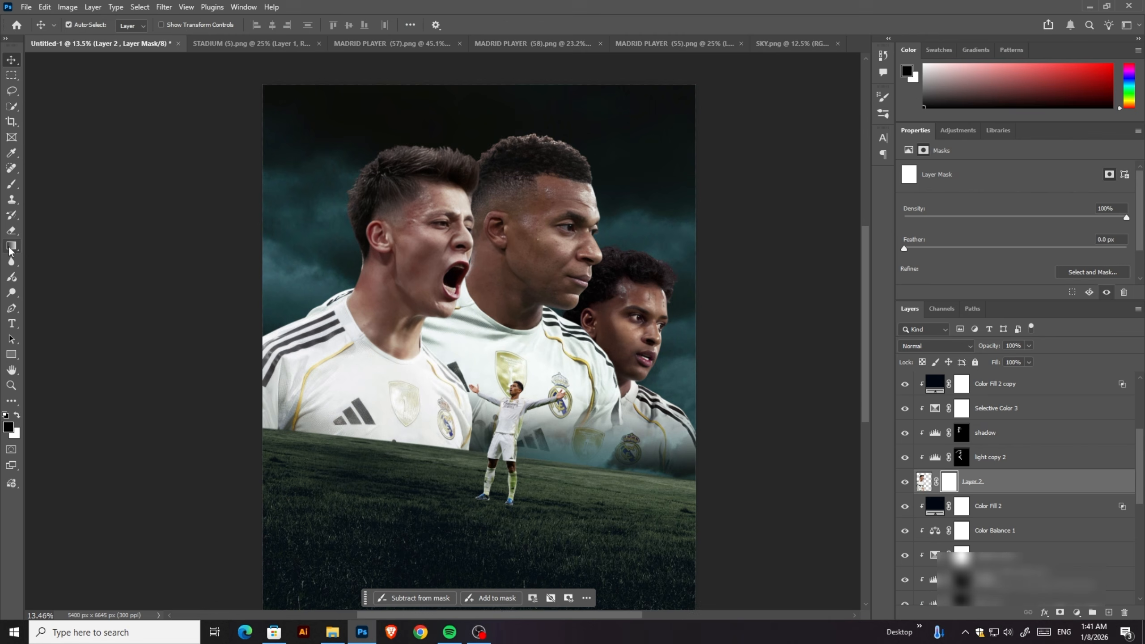
pyautogui.press('g')
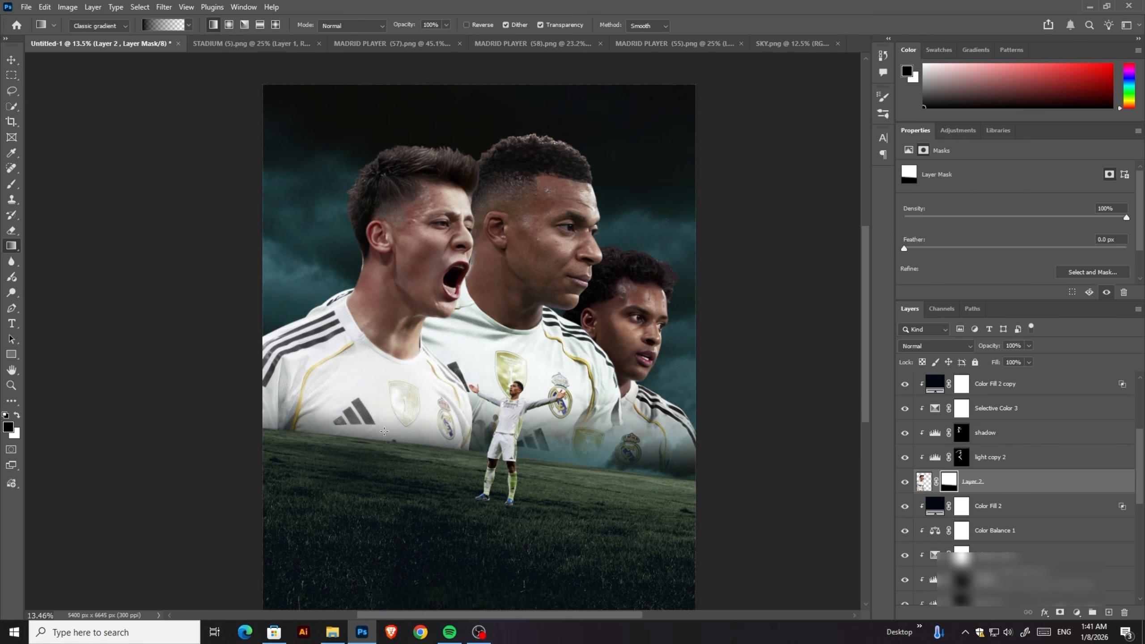
pyautogui.moveTo(384, 431); pyautogui.dragTo(384, 365)
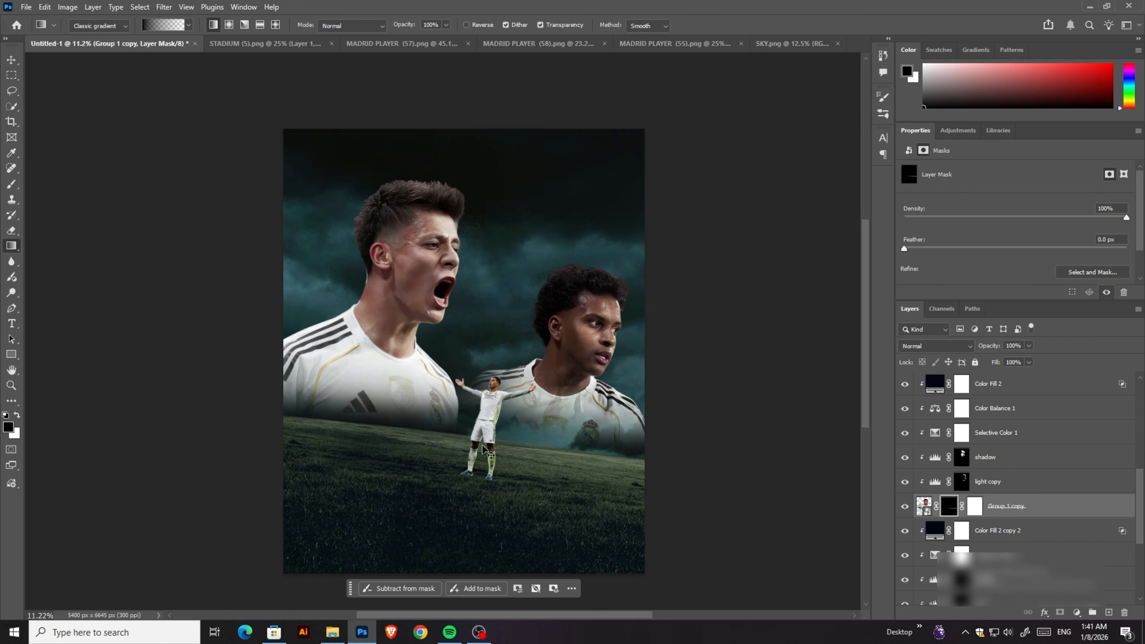
# Step: Delete the central player's vector mask and touch up his layer mask with the Eraser at 51% opacity
pyautogui.rightClick(962, 496)
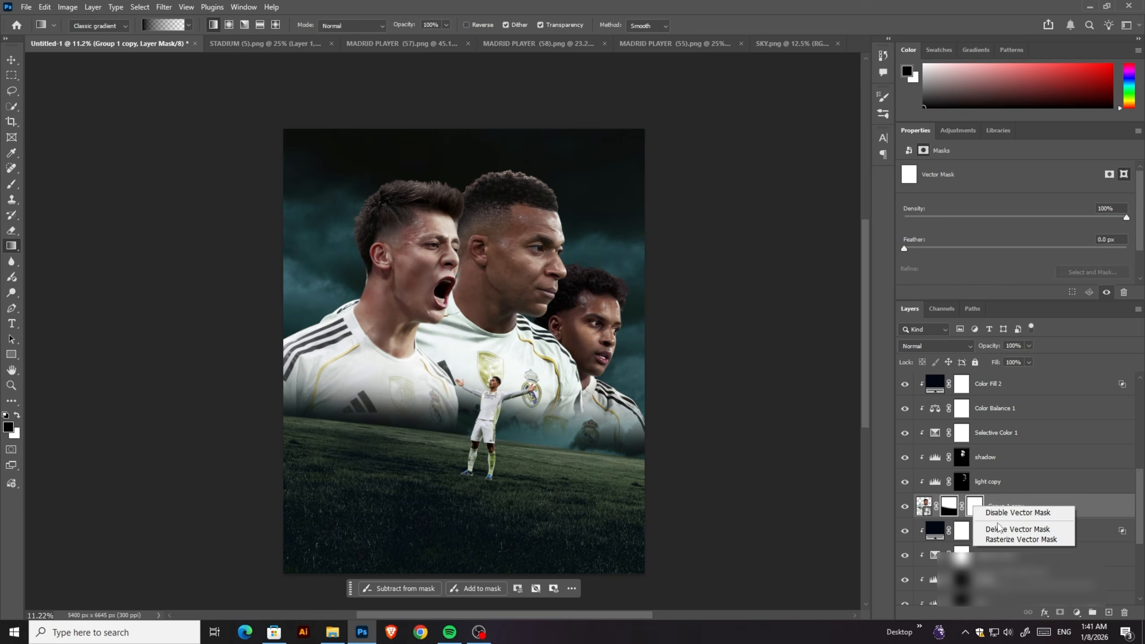
pyautogui.click(13, 232)
pyautogui.click(516, 451)
pyautogui.press('x')
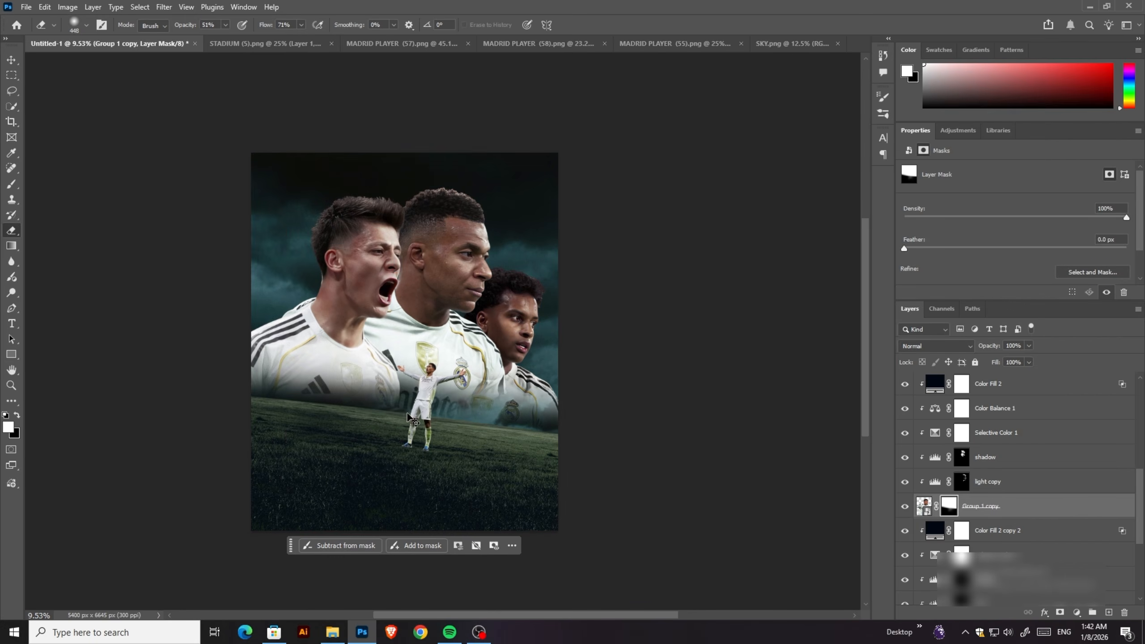
# Step: Add a Solid Color fill clipped to the central player, using dark teal sampled from the sky, and invert its mask
pyautogui.rightClick(946, 507)
pyautogui.click(991, 525)
pyautogui.click(277, 286)
pyautogui.press('Return')
pyautogui.hotkey('ctrl', 'i')
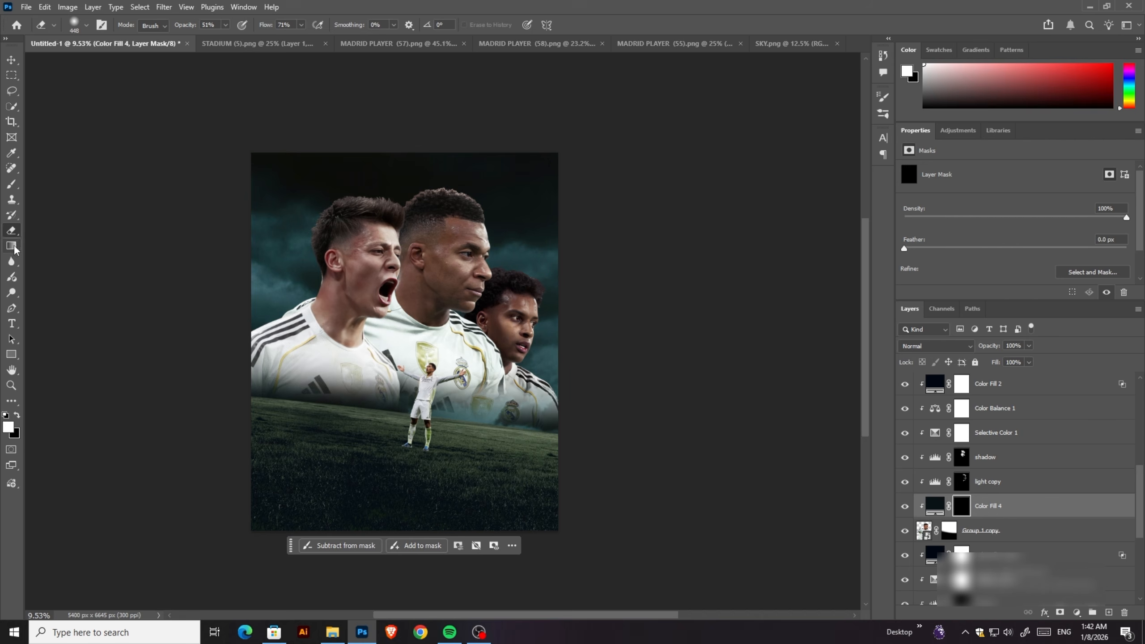
# Step: Brush the dark teal fill over the central player's lower shirt on its mask with a large soft eraser at 51% opacity
pyautogui.click(11, 230)
pyautogui.rightClick(949, 530)
pyautogui.moveTo(465, 393)
pyautogui.mouseDown()
pyautogui.moveTo(437, 415)
pyautogui.moveTo(331, 406)
pyautogui.mouseUp()
pyautogui.click(988, 439)
pyautogui.click(961, 505)
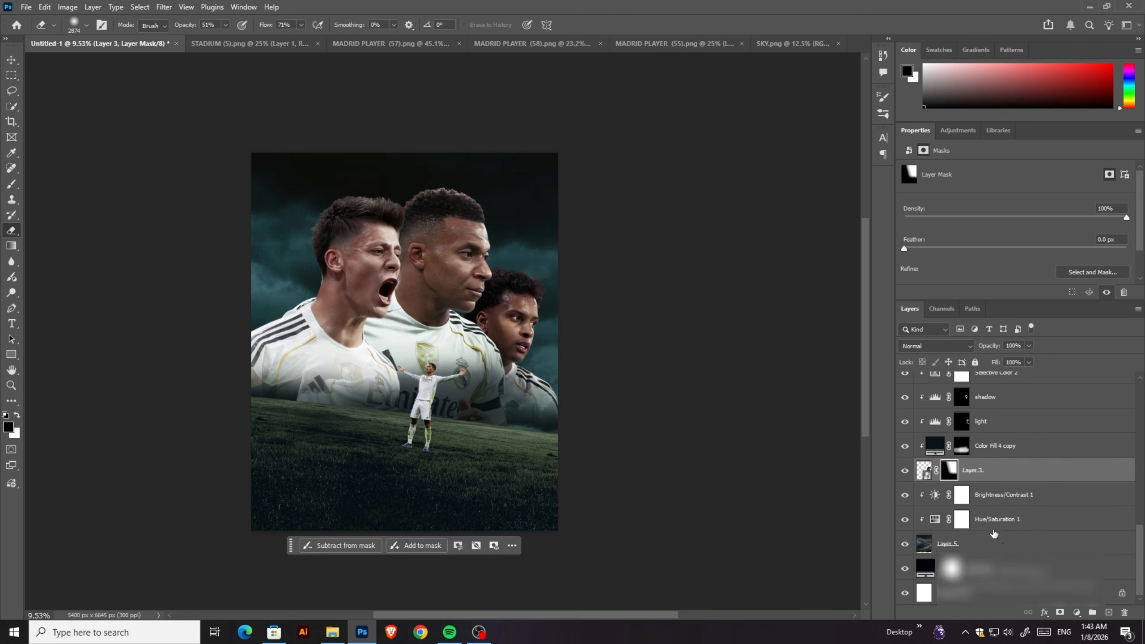
pyautogui.scroll(1, 316, 359)
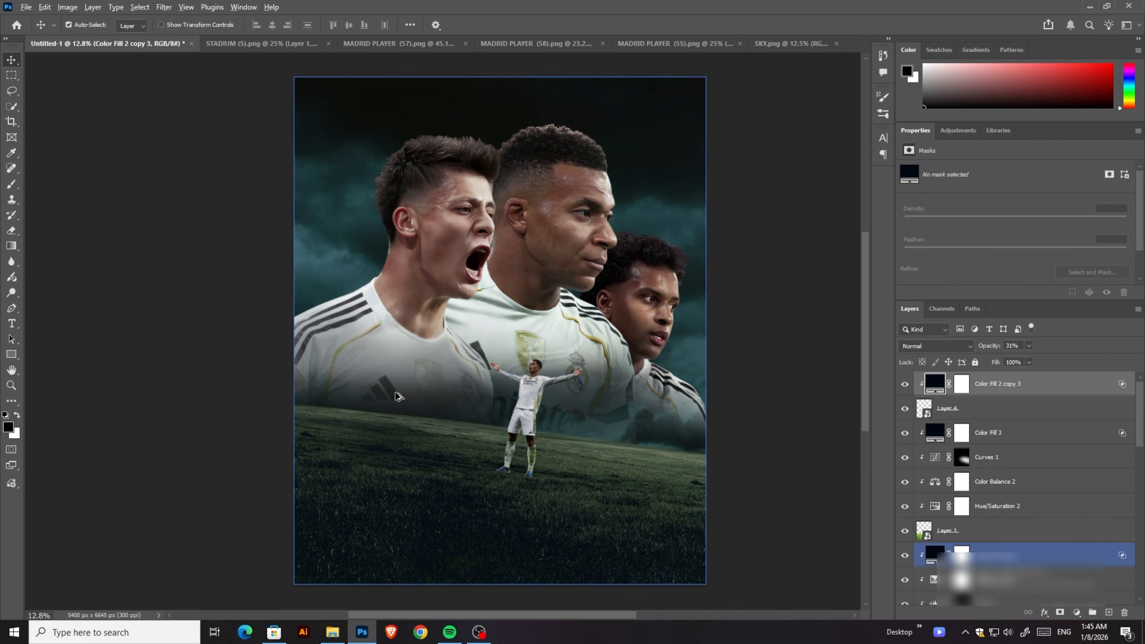
# Step: Paint a soft pale-orange glow behind the right player on a new layer above the sky with an enlarged brush
pyautogui.scroll(1, 399, 395)
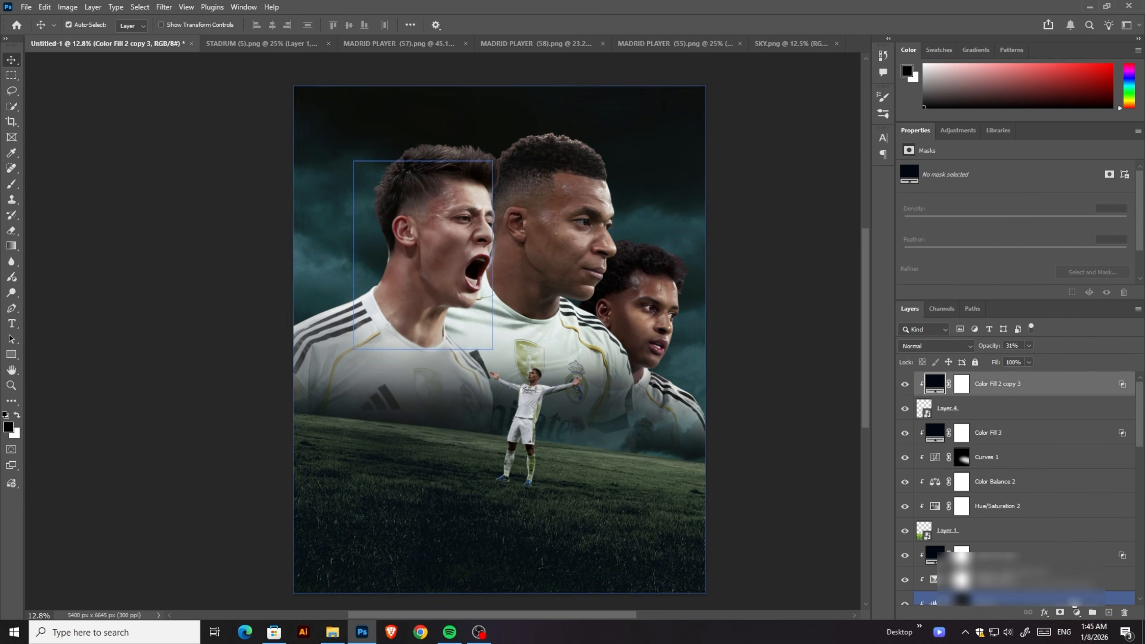
pyautogui.scroll(-3, 1014, 486)
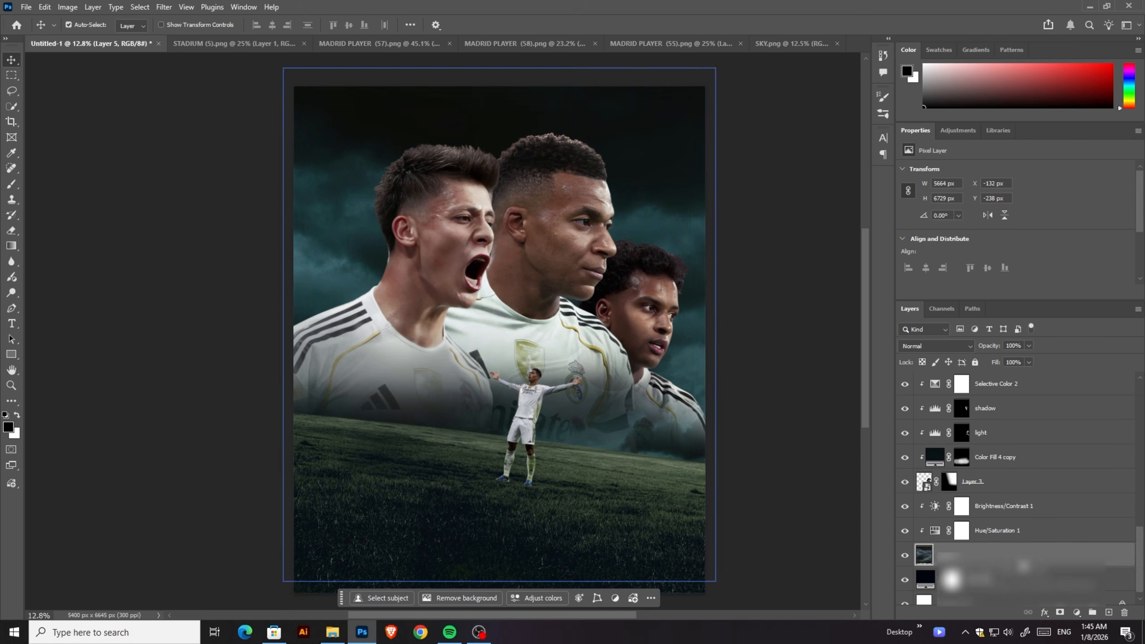
pyautogui.click(923, 555)
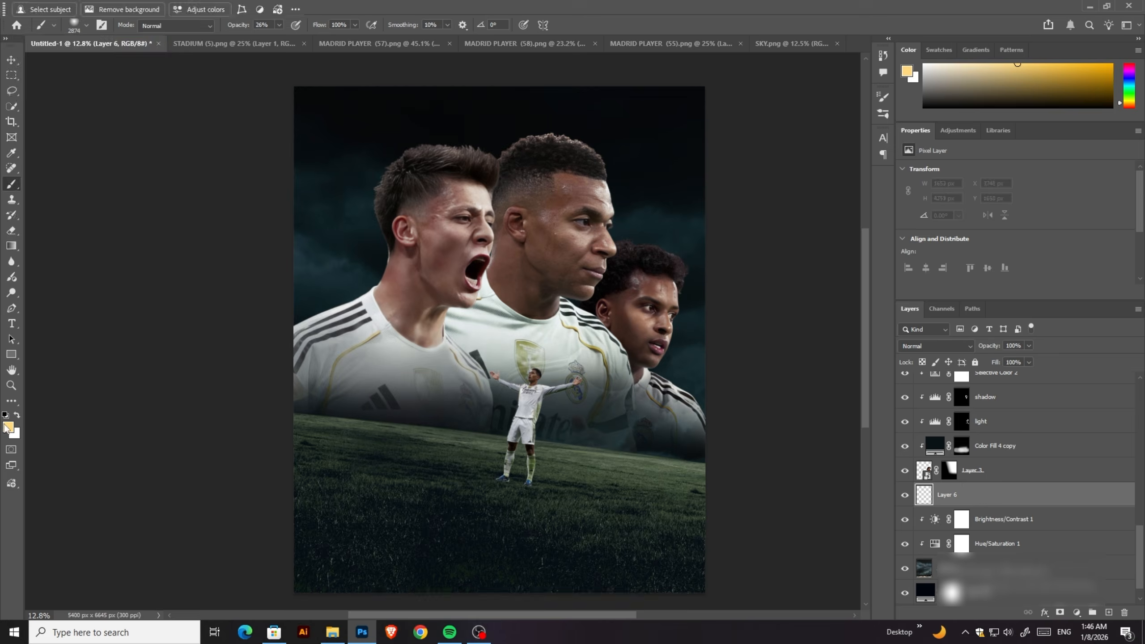
pyautogui.hotkey('ctrl', 'z')
pyautogui.press(']')
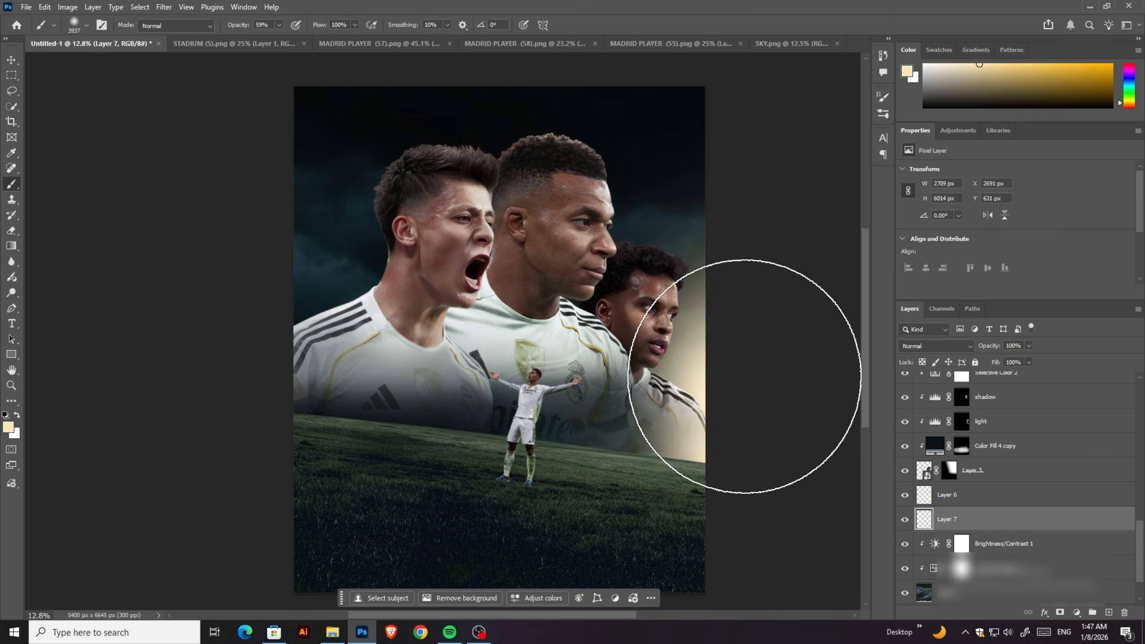
# Step: Extend the canvas to 5400 x 6815 px with Crop and paint a blue glow behind the left player with a 3228 px brush
pyautogui.press('c')
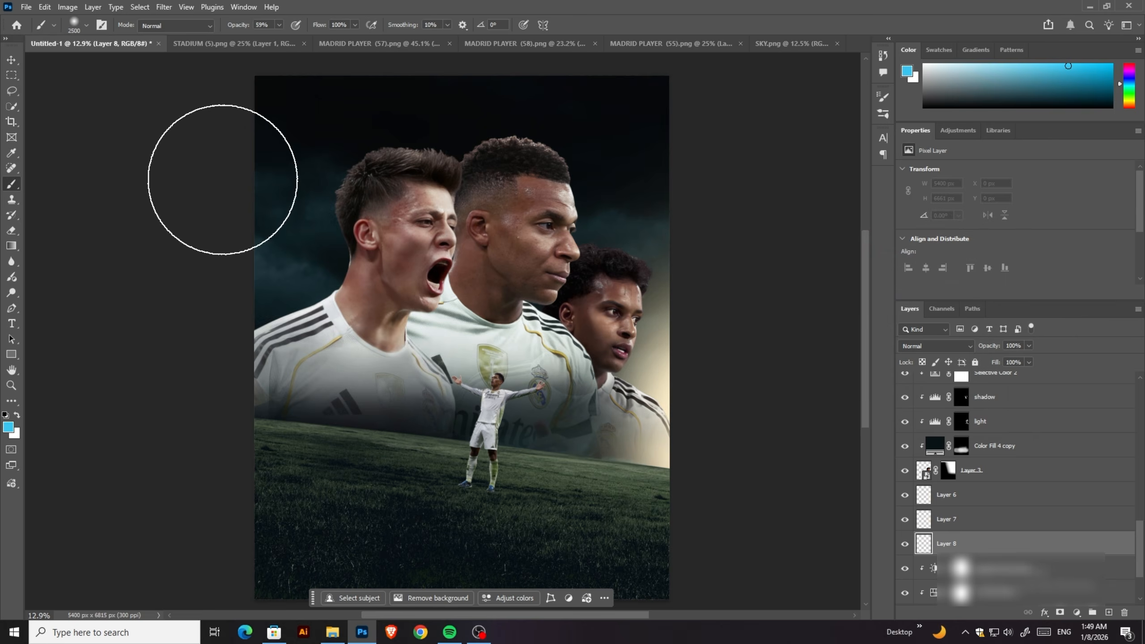
pyautogui.click(86, 24)
pyautogui.moveTo(137, 67); pyautogui.dragTo(140, 68)
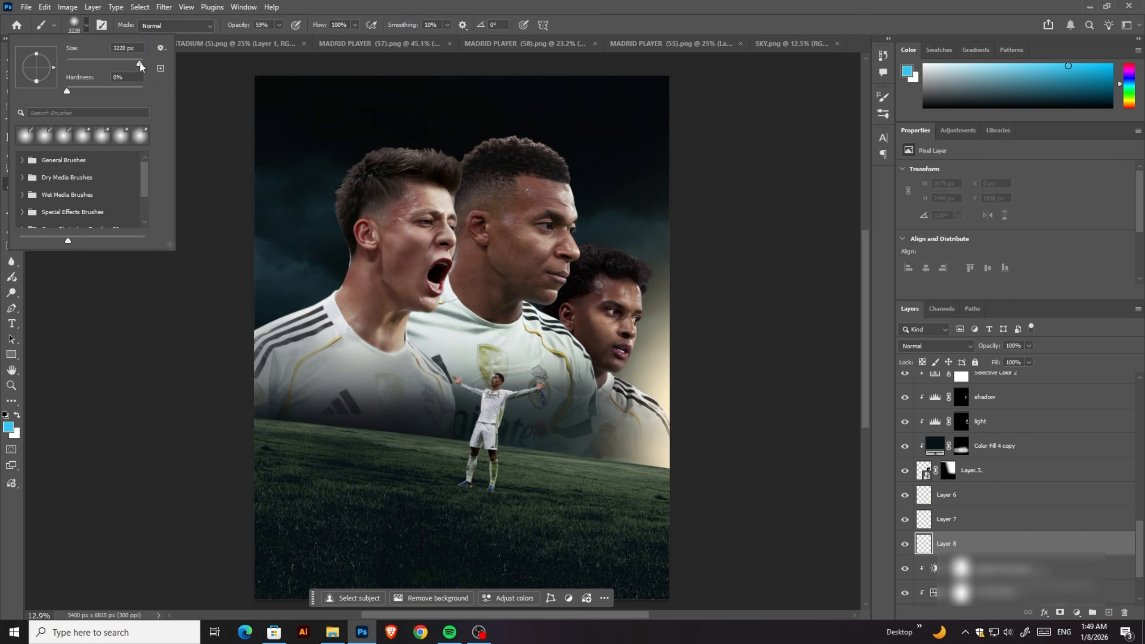
pyautogui.moveTo(279, 280)
pyautogui.mouseDown()
pyautogui.moveTo(374, 312)
pyautogui.moveTo(297, 381)
pyautogui.mouseUp()
# Step: Add another glow layer and choose a lighter blue foreground colour
pyautogui.click(1108, 612)
pyautogui.click(8, 427)
pyautogui.click(767, 239)
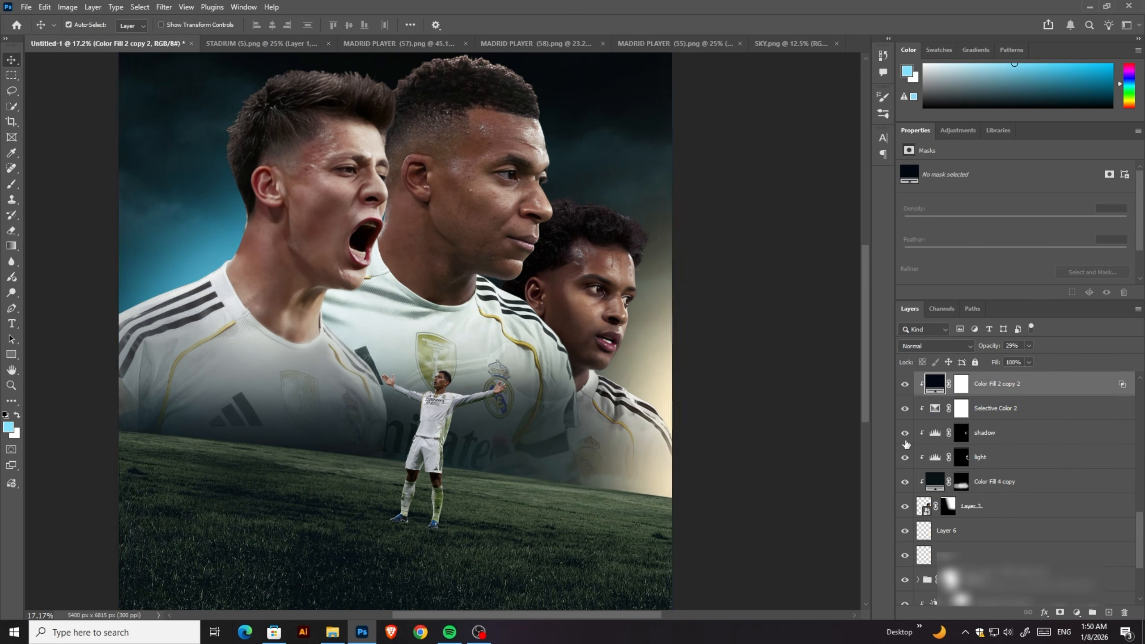
# Step: Add a clipped Hue/Saturation adjustment above the right player's Selective Color 2 layer and turn on Colorize
pyautogui.click(1000, 408)
pyautogui.press('d')
pyautogui.click(1076, 612)
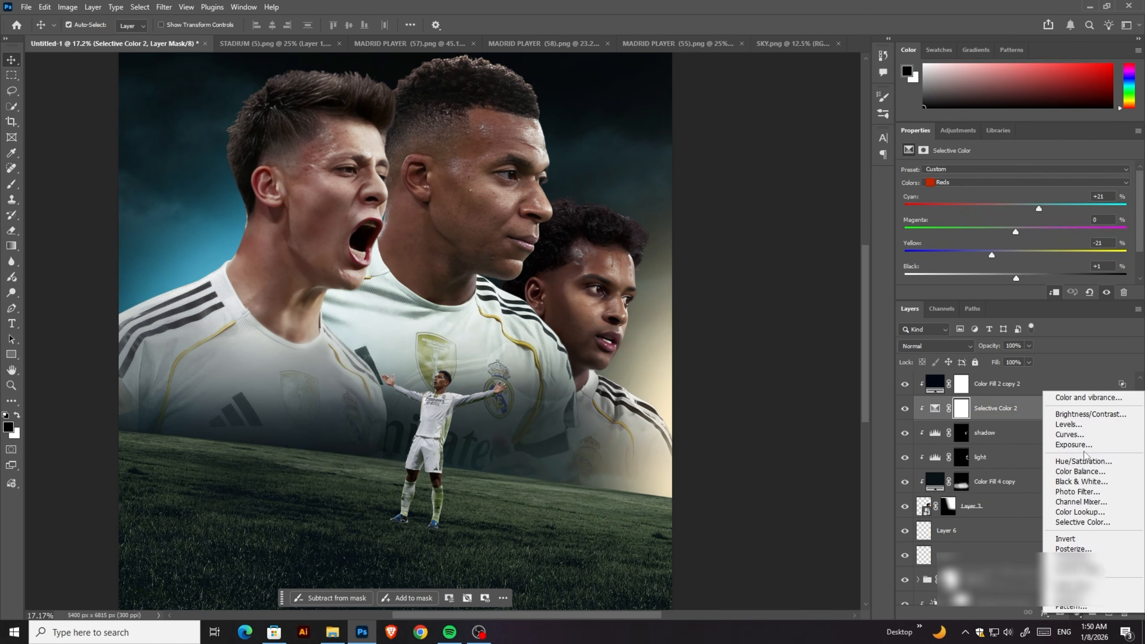
pyautogui.click(1081, 461)
pyautogui.click(924, 274)
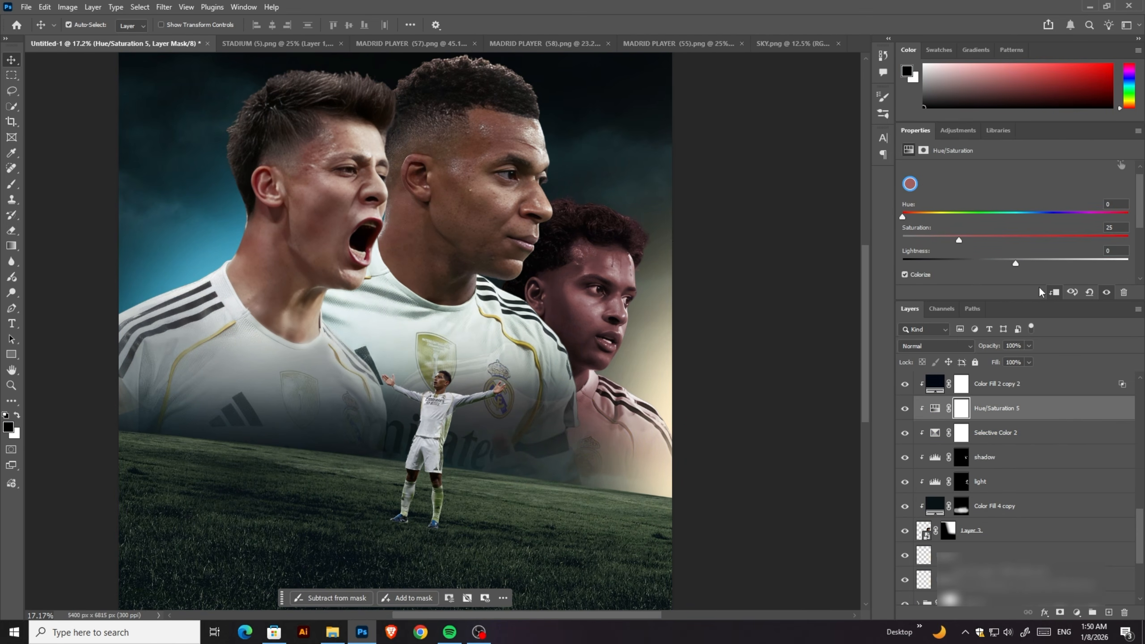
# Step: Set the right player's colorized tint to hue 41, saturation 71 and lightness +76
pyautogui.moveTo(1047, 268); pyautogui.dragTo(1064, 266)
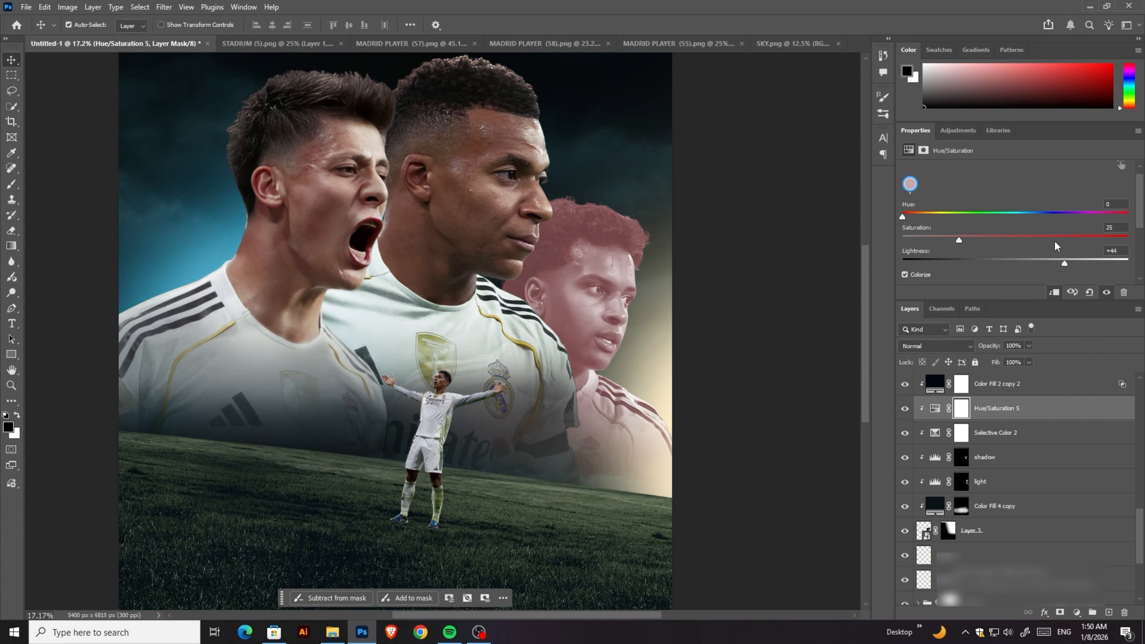
pyautogui.click(1068, 240)
pyautogui.moveTo(926, 222); pyautogui.dragTo(934, 222)
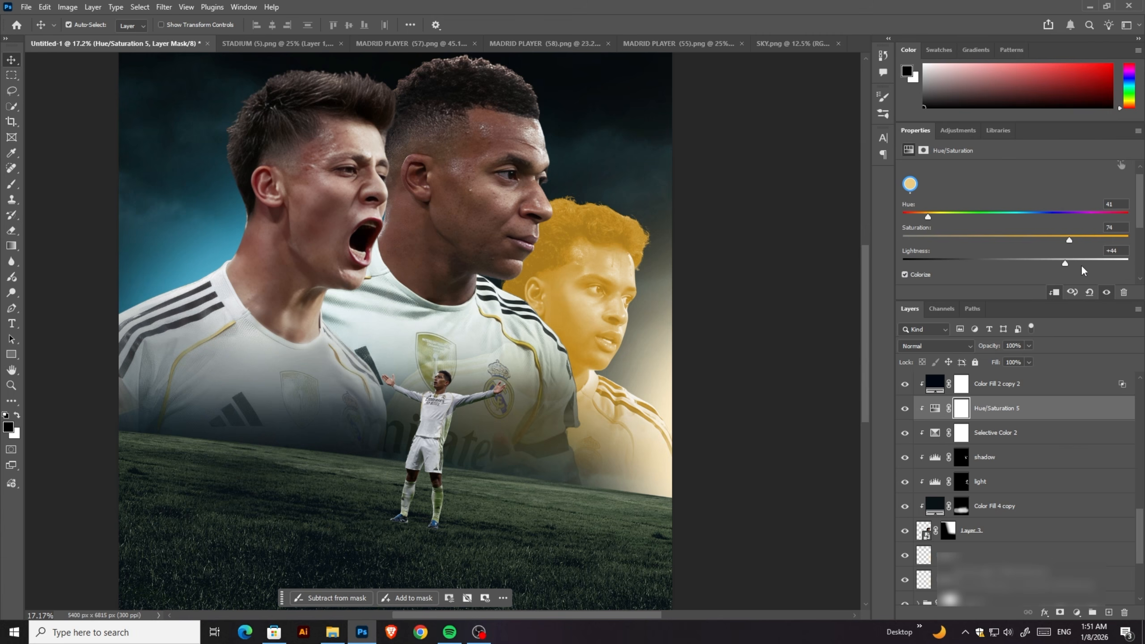
pyautogui.click(1095, 265)
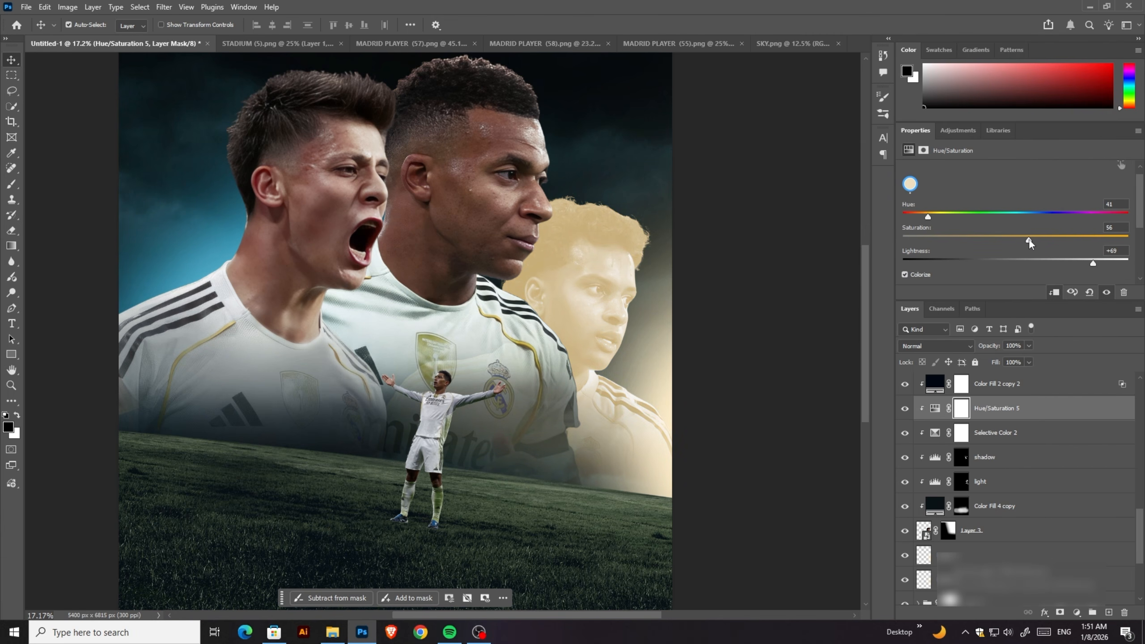
pyautogui.moveTo(1098, 267); pyautogui.dragTo(1101, 267)
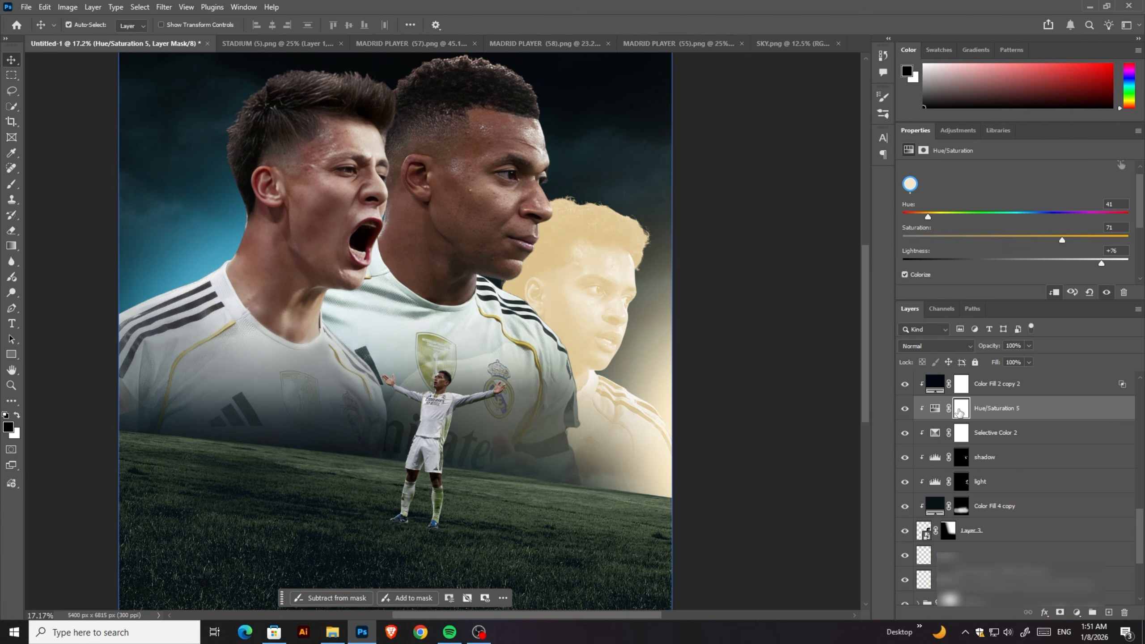
# Step: Invert the tint's mask and reveal a warm rim light along the right player's forehead and nose with a small soft eraser
pyautogui.hotkey('ctrl', 'i')
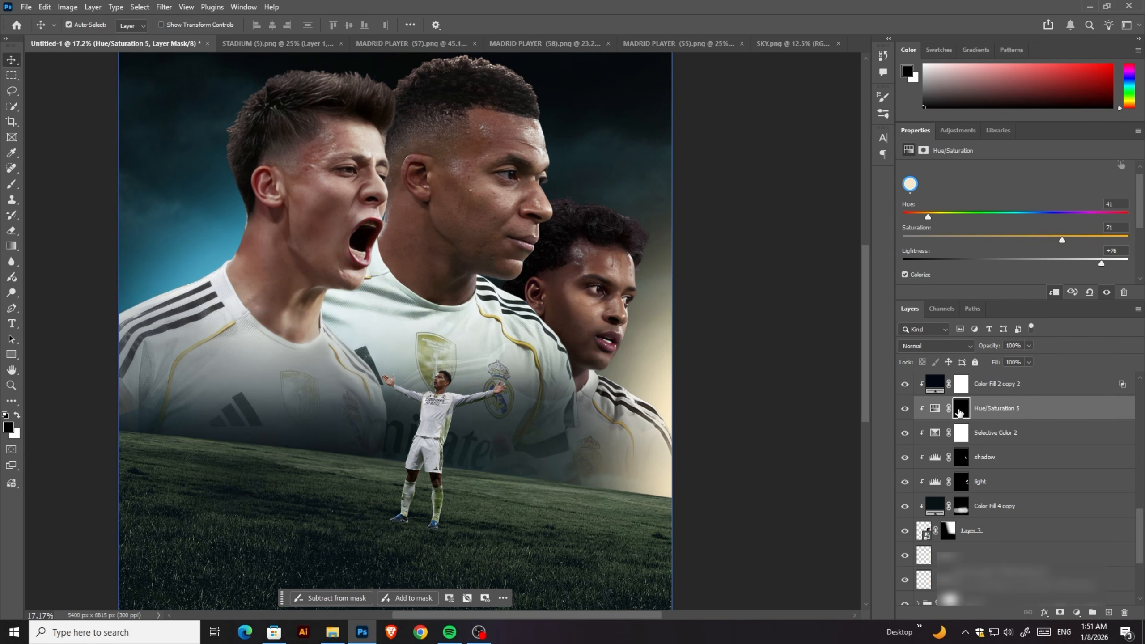
pyautogui.scroll(8, 647, 314)
pyautogui.click(11, 230)
pyautogui.click(87, 24)
pyautogui.click(86, 25)
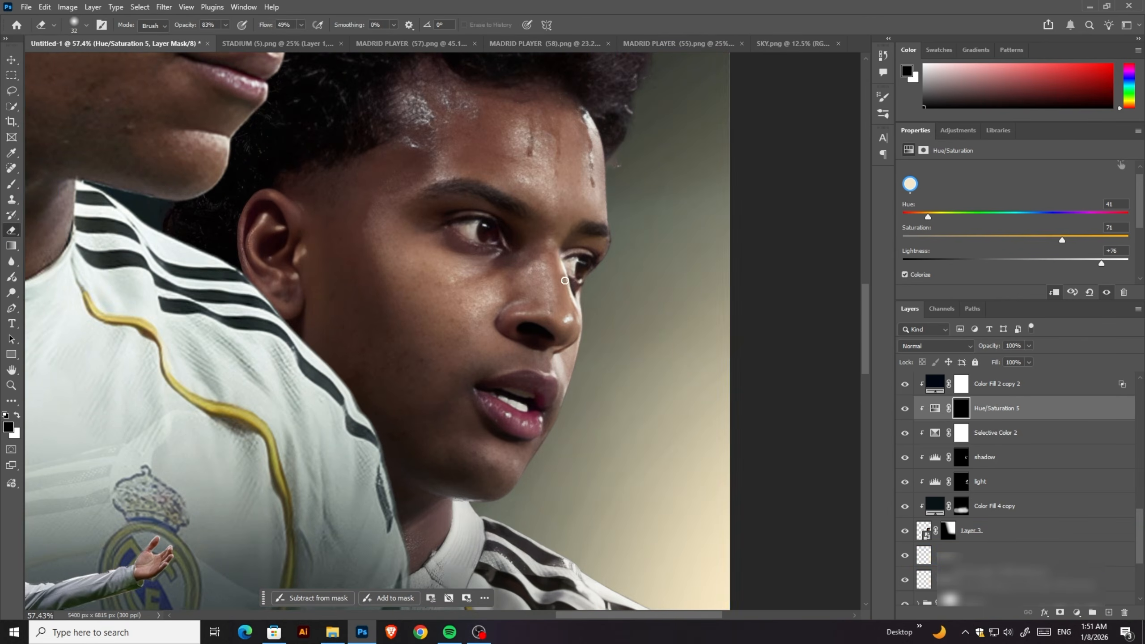
pyautogui.hotkey('ctrl', 'z')
pyautogui.click(86, 24)
pyautogui.moveTo(25, 62); pyautogui.dragTo(20, 62)
pyautogui.moveTo(562, 259); pyautogui.dragTo(569, 289)
pyautogui.click(79, 28)
pyautogui.moveTo(20, 62); pyautogui.dragTo(27, 63)
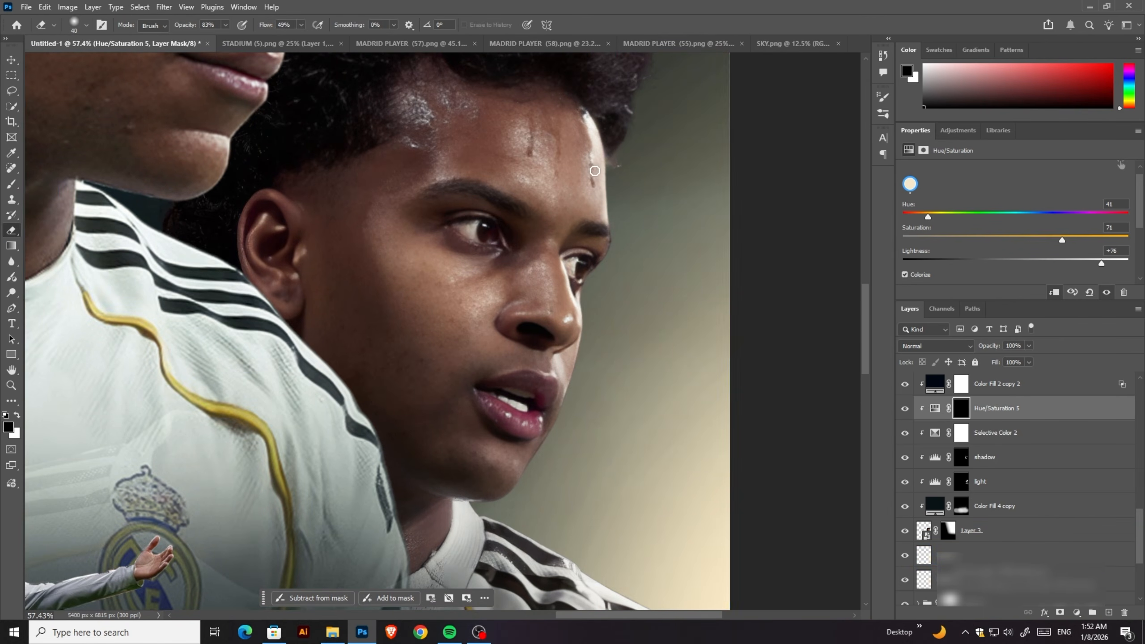
# Step: Extend the warm rim light down the right player's nose, cheek and jaw edge on the tint's mask
pyautogui.scroll(-1, 608, 264)
pyautogui.moveTo(584, 320); pyautogui.dragTo(546, 432)
pyautogui.scroll(-1, 543, 441)
pyautogui.scroll(1, 531, 431)
pyautogui.moveTo(485, 478); pyautogui.dragTo(527, 434)
pyautogui.scroll(-2, 527, 432)
pyautogui.scroll(3, 653, 225)
# Step: Swap the mask colours and soften the tint around the right player's eyebrow with a 75 px eraser at 63% opacity
pyautogui.click(86, 24)
pyautogui.moveTo(27, 63); pyautogui.dragTo(37, 63)
pyautogui.moveTo(185, 25); pyautogui.dragTo(174, 25)
pyautogui.press('x')
pyautogui.moveTo(540, 274); pyautogui.dragTo(547, 264)
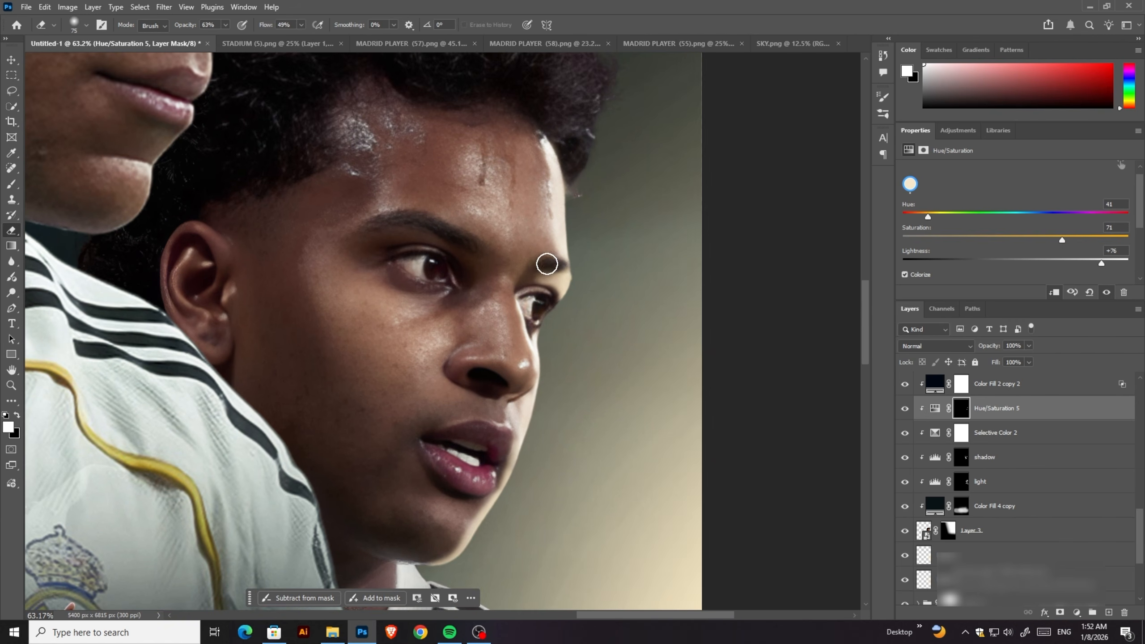
pyautogui.click(86, 25)
pyautogui.moveTo(37, 63)
pyautogui.mouseDown()
pyautogui.moveTo(77, 62)
pyautogui.moveTo(25, 62)
pyautogui.mouseUp()
pyautogui.scroll(-5, 477, 247)
pyautogui.scroll(5, 451, 406)
pyautogui.scroll(3, 415, 424)
pyautogui.scroll(-1, 421, 429)
# Step: Reveal a faint warm highlight beside the right player's lips with a 29 px eraser at 64% opacity and 28% flow
pyautogui.click(86, 24)
pyautogui.press('x')
pyautogui.click(86, 24)
pyautogui.press('x')
pyautogui.click(86, 25)
pyautogui.moveTo(266, 25); pyautogui.dragTo(256, 24)
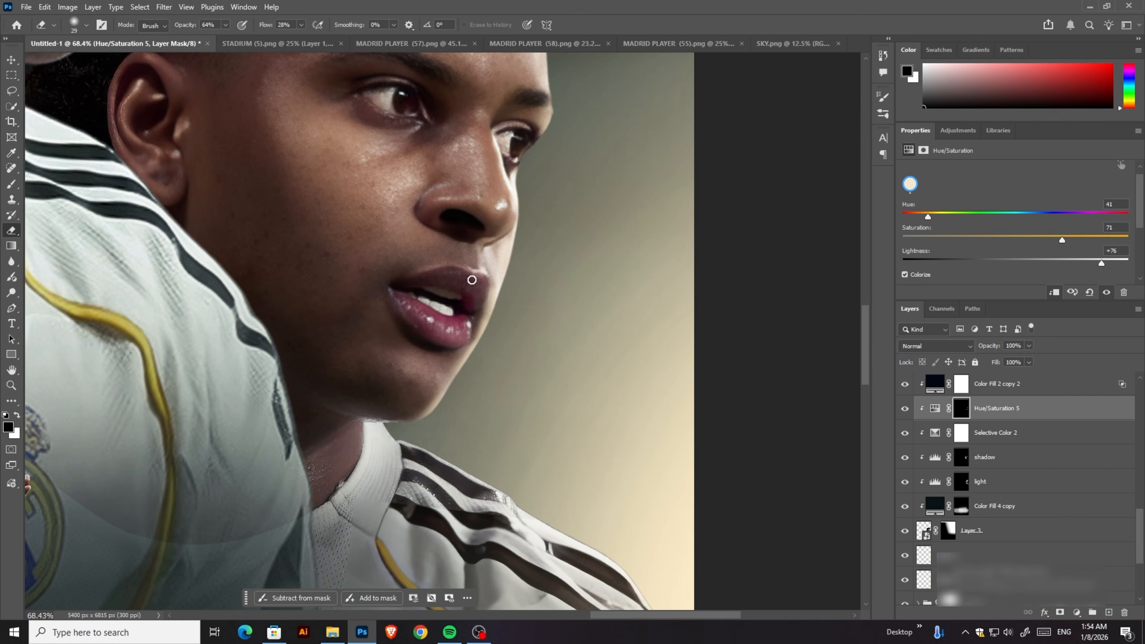
pyautogui.moveTo(468, 323); pyautogui.dragTo(463, 341)
# Step: Soften the highlight beside the right player's lips with a 99 px eraser at 80% opacity and 55% flow
pyautogui.press('x')
pyautogui.click(87, 24)
pyautogui.moveTo(24, 62); pyautogui.dragTo(43, 62)
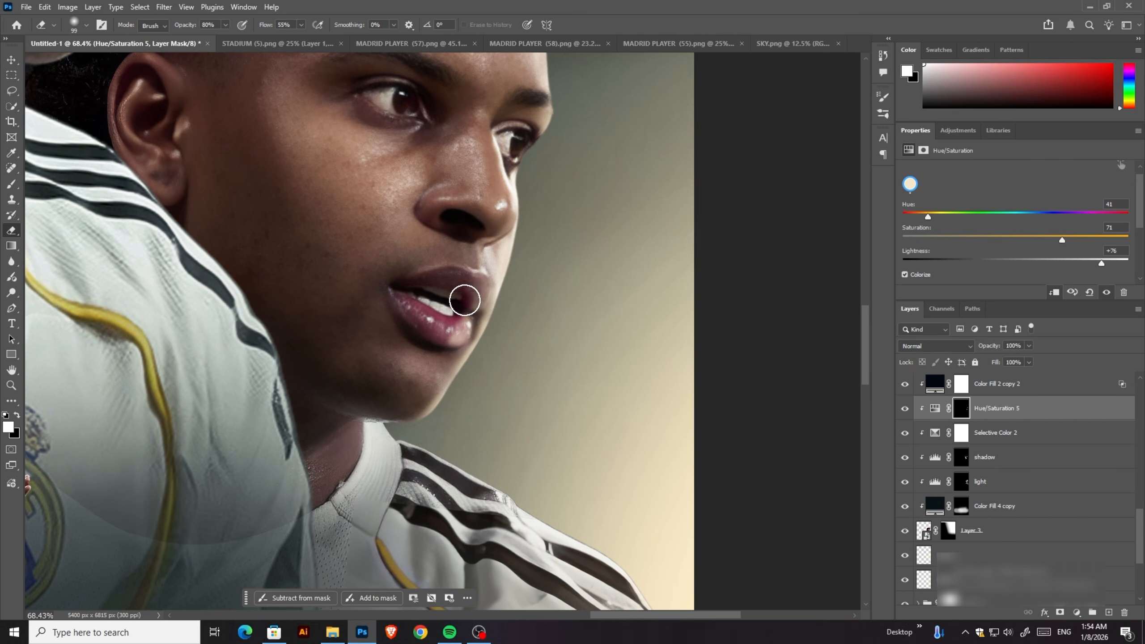
pyautogui.moveTo(465, 322); pyautogui.dragTo(468, 335)
pyautogui.scroll(-4, 485, 352)
pyautogui.scroll(3, 487, 333)
pyautogui.scroll(1, 428, 428)
# Step: Touch up the warm rim light under the right player's chin with a 32 px eraser at 74% opacity
pyautogui.click(86, 24)
pyautogui.moveTo(42, 62); pyautogui.dragTo(26, 63)
pyautogui.moveTo(185, 25); pyautogui.dragTo(183, 25)
pyautogui.press('x')
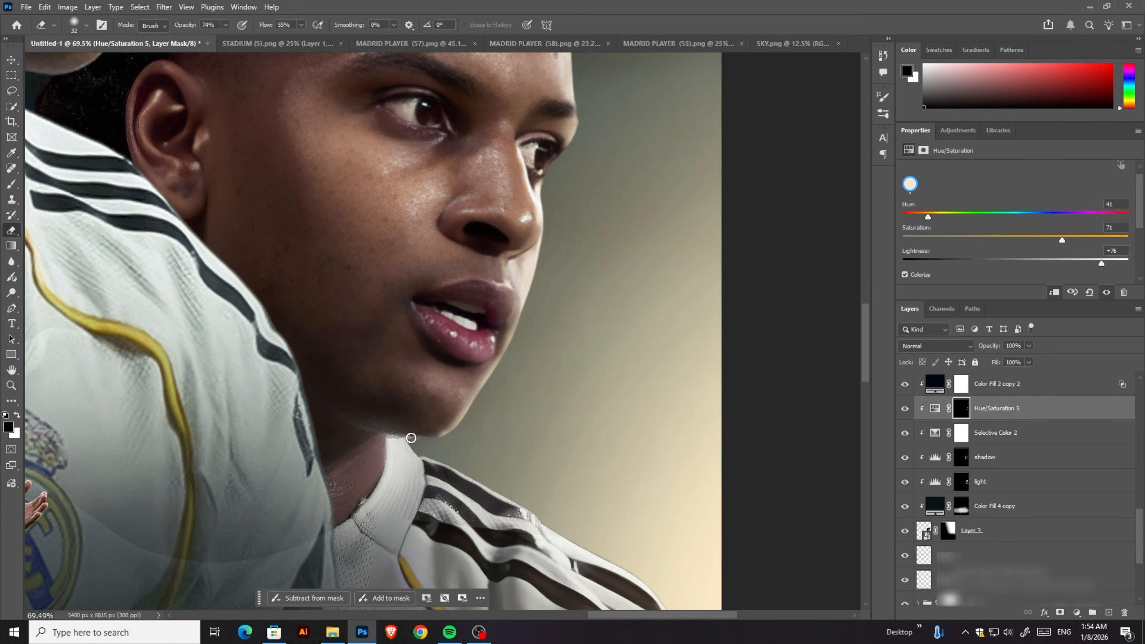
pyautogui.scroll(-6, 462, 404)
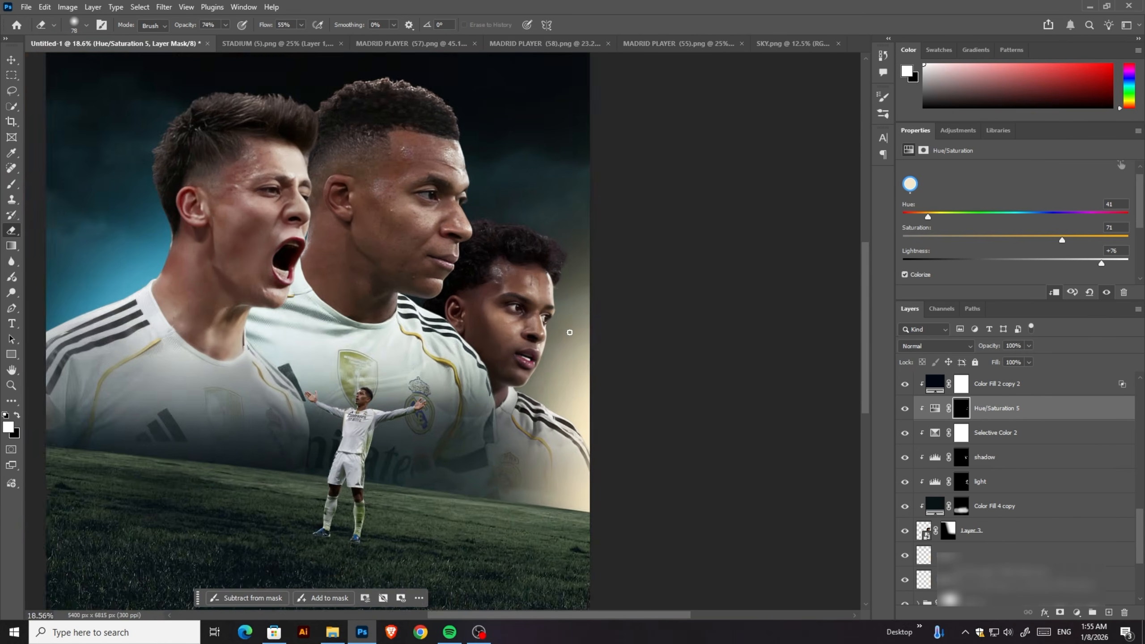
# Step: Blend a broad, soft warm light over the right player's hair and face edge with a 354 px eraser at reduced opacity and flow
pyautogui.scroll(5, 563, 327)
pyautogui.scroll(-4, 554, 352)
pyautogui.press('x')
pyautogui.click(86, 24)
pyautogui.moveTo(38, 62); pyautogui.dragTo(67, 63)
pyautogui.moveTo(189, 25); pyautogui.dragTo(184, 25)
pyautogui.press('x')
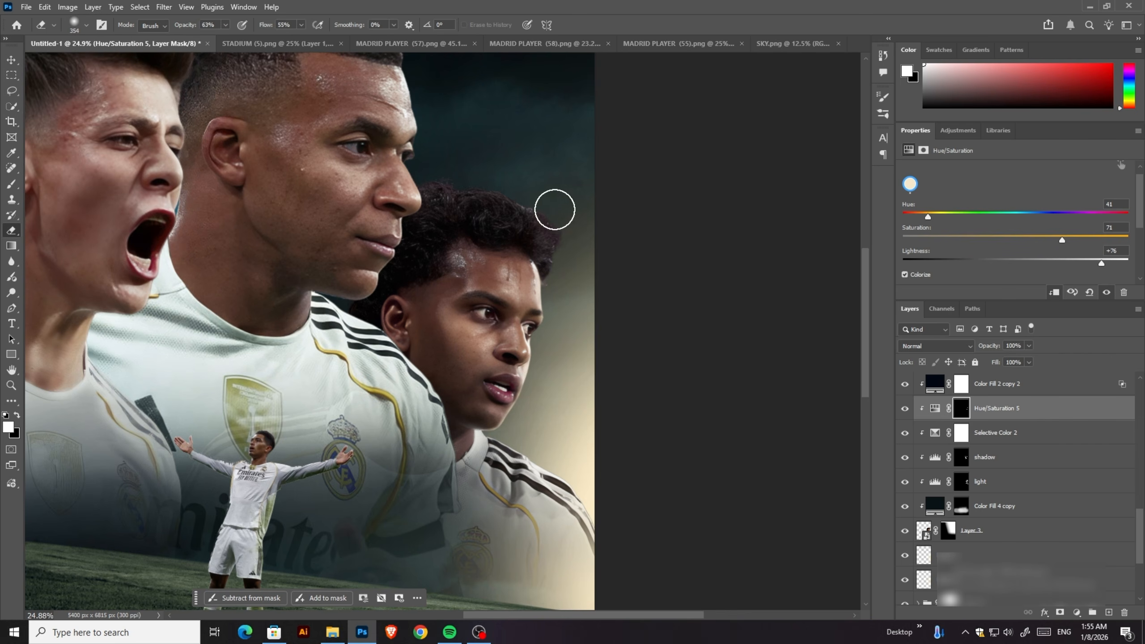
pyautogui.scroll(3, 564, 213)
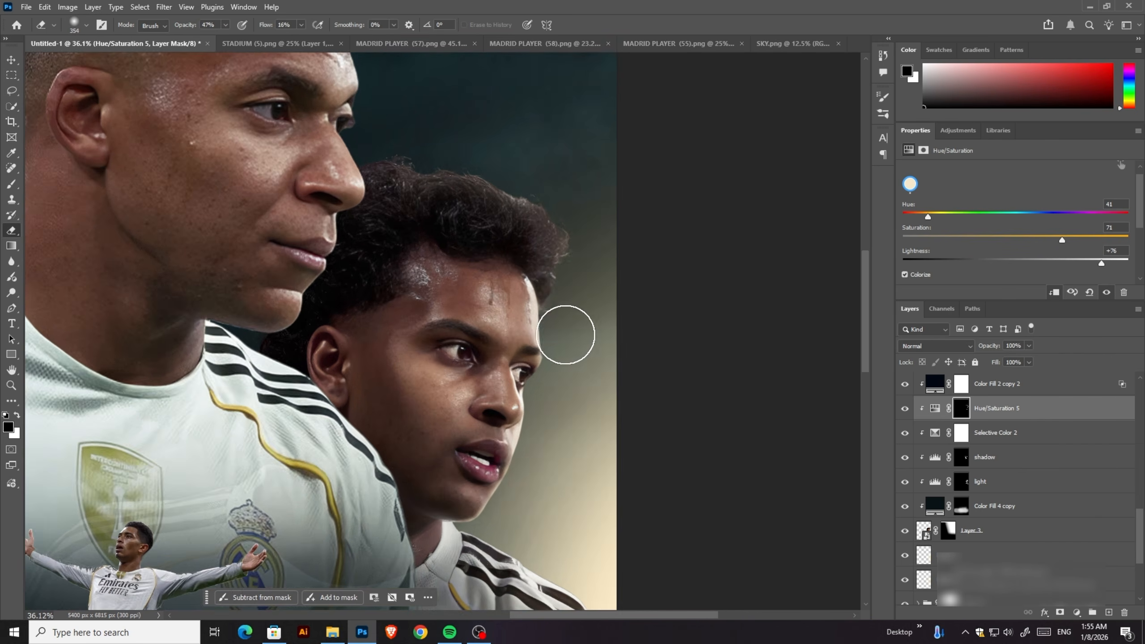
pyautogui.scroll(-3, 567, 332)
pyautogui.scroll(1, 523, 396)
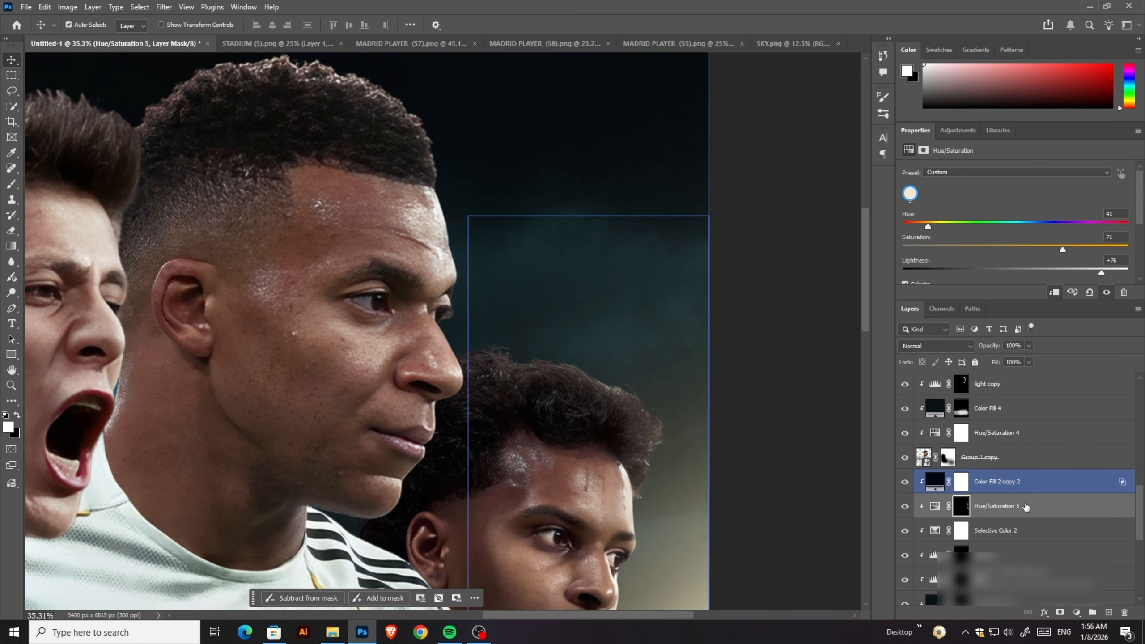
# Step: Copy the warm Hue/Saturation adjustment above the central player's Color Fill 2 layer and replace its mask with a black one
pyautogui.moveTo(1026, 505); pyautogui.dragTo(1019, 423)
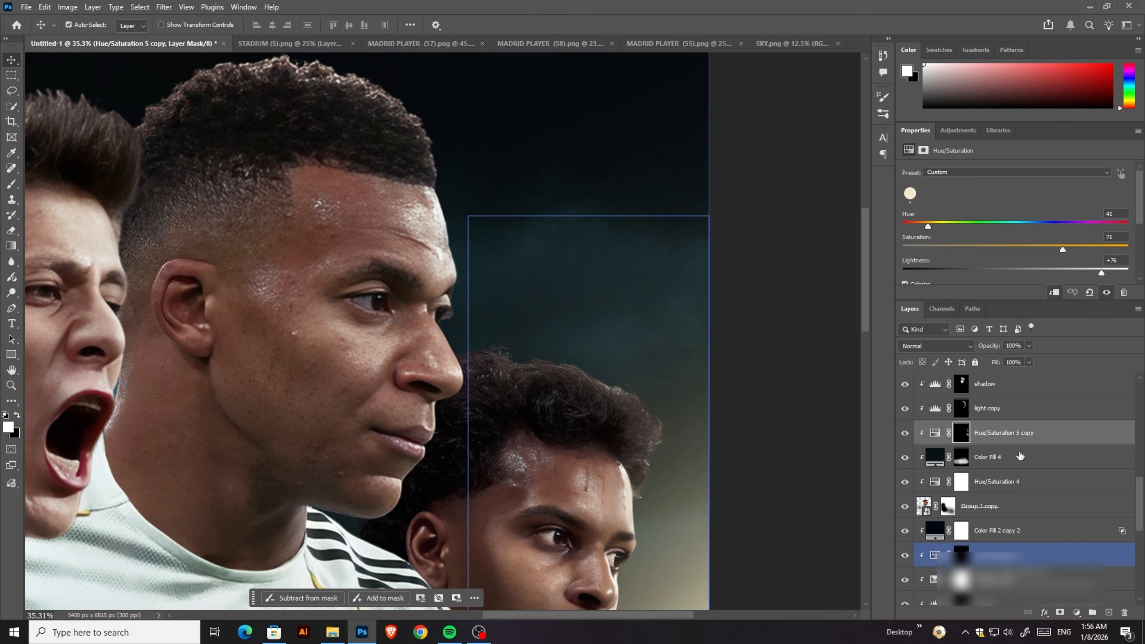
pyautogui.rightClick(964, 436)
pyautogui.click(994, 460)
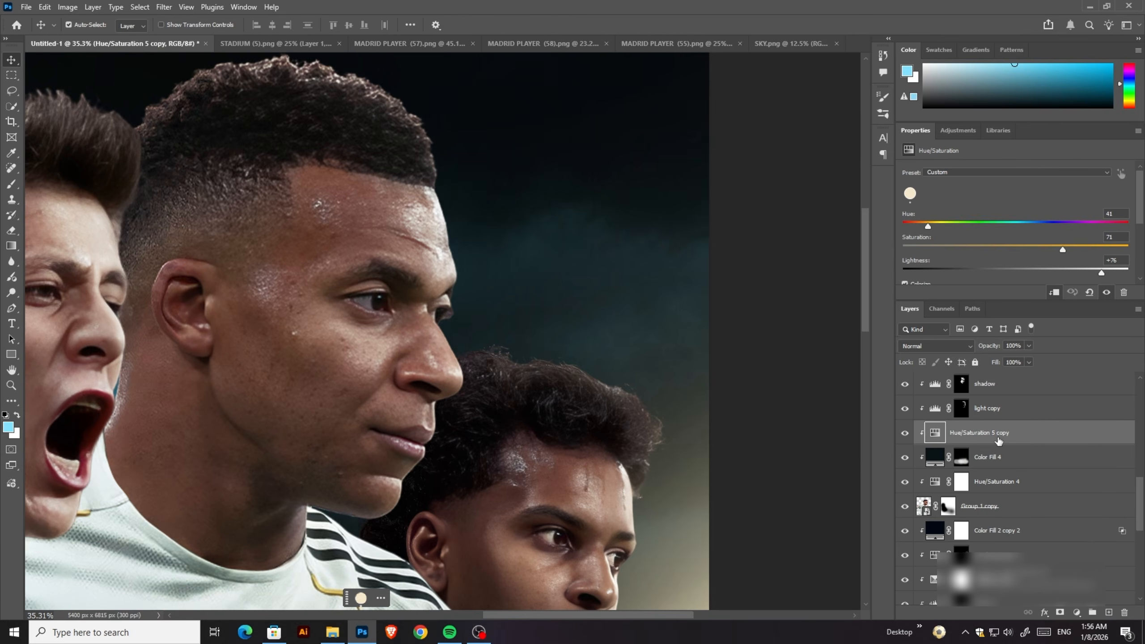
pyautogui.moveTo(998, 438)
pyautogui.mouseDown()
pyautogui.moveTo(1001, 383)
pyautogui.moveTo(1003, 420)
pyautogui.mouseUp()
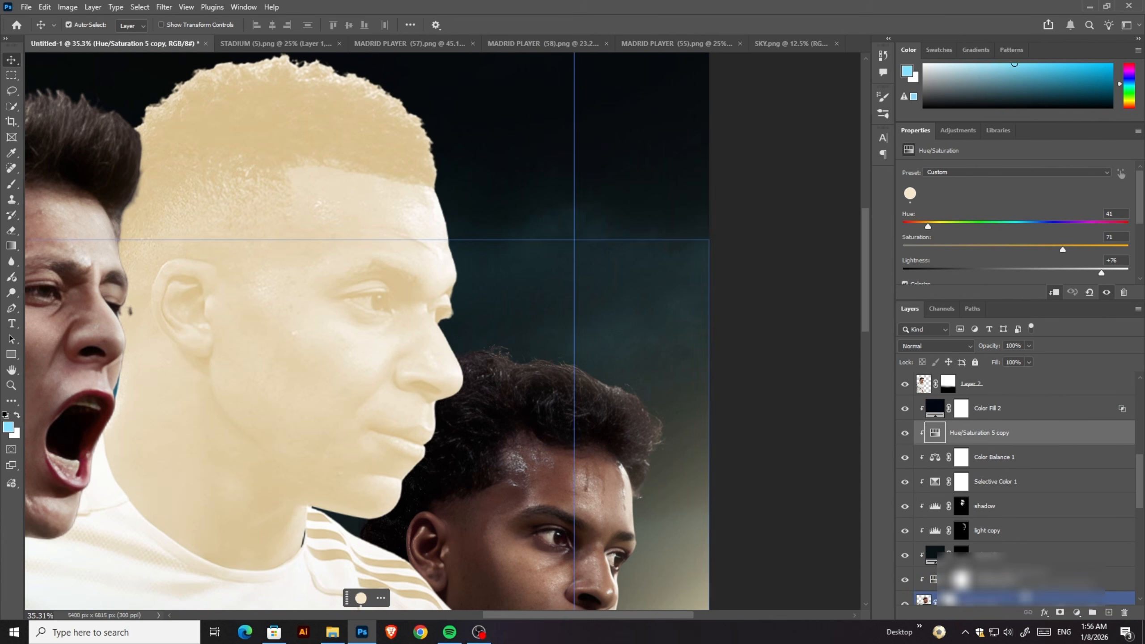
pyautogui.moveTo(986, 407); pyautogui.dragTo(987, 401)
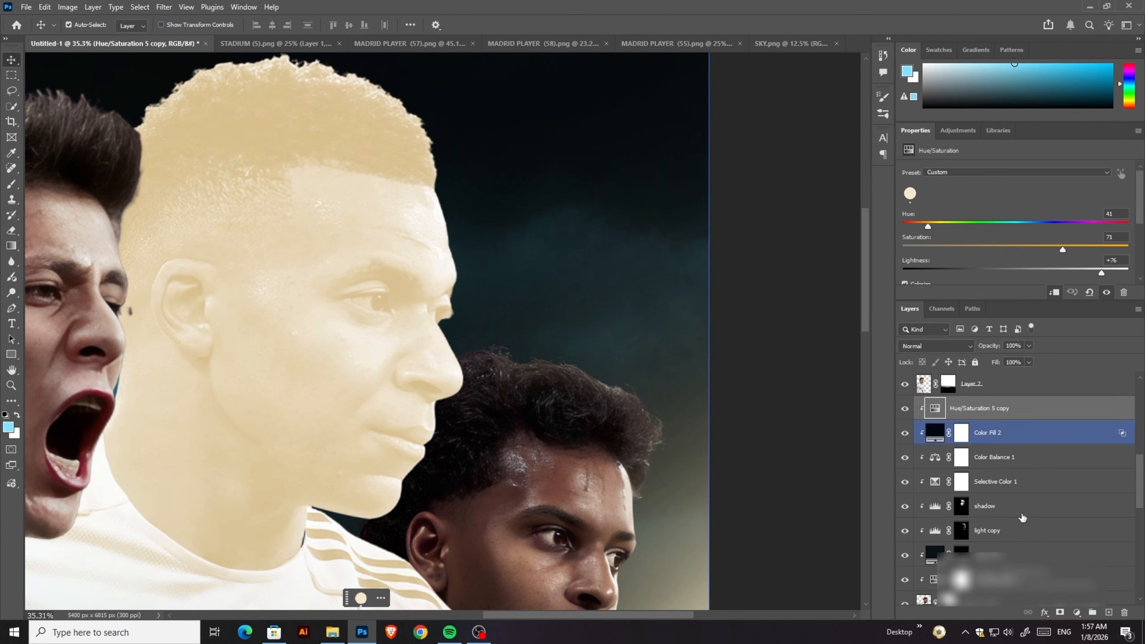
pyautogui.click(1060, 612)
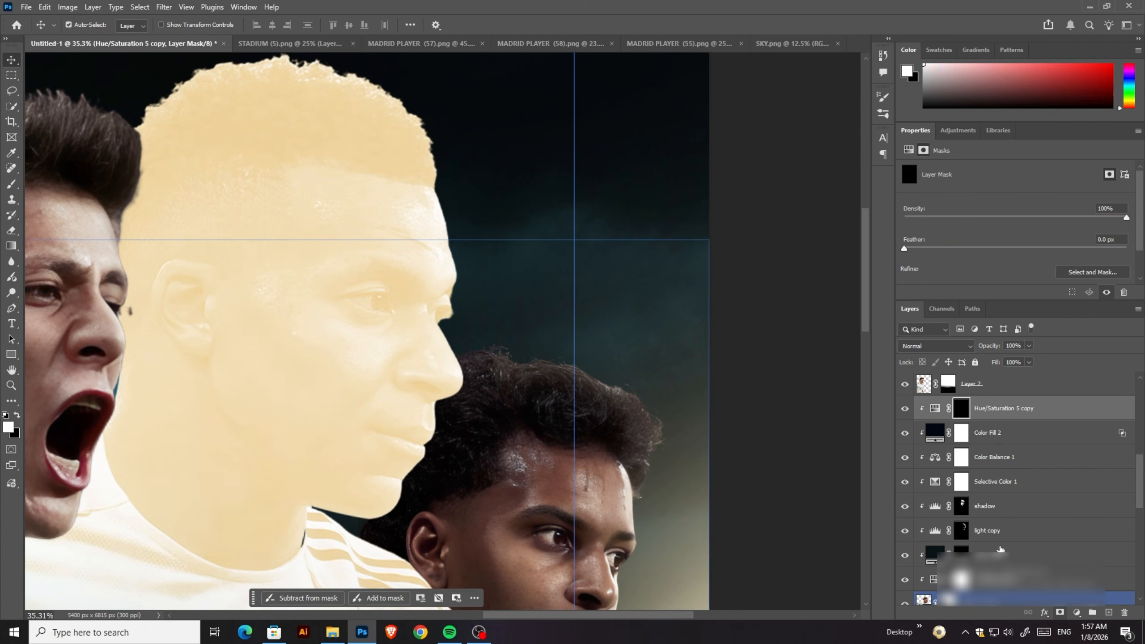
pyautogui.hotkey('ctrl', 'i')
# Step: Move the right player's warm Hue/Saturation adjustment above the Color Fill 2 copy 2 layer
pyautogui.scroll(-3, 1000, 505)
pyautogui.scroll(1, 999, 549)
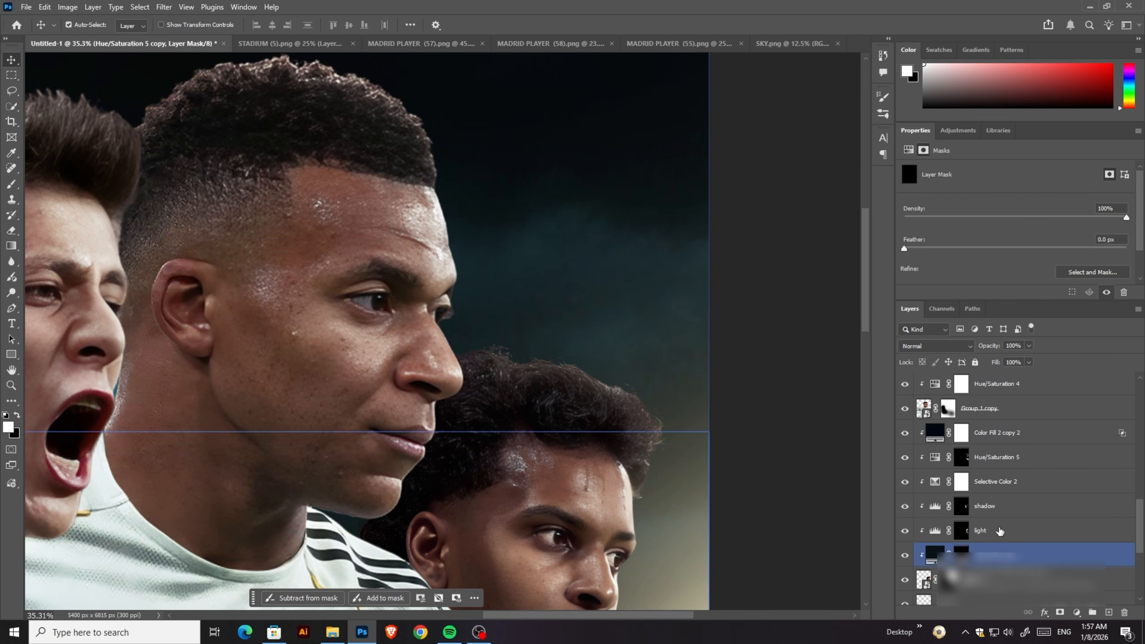
pyautogui.moveTo(998, 457); pyautogui.dragTo(1014, 422)
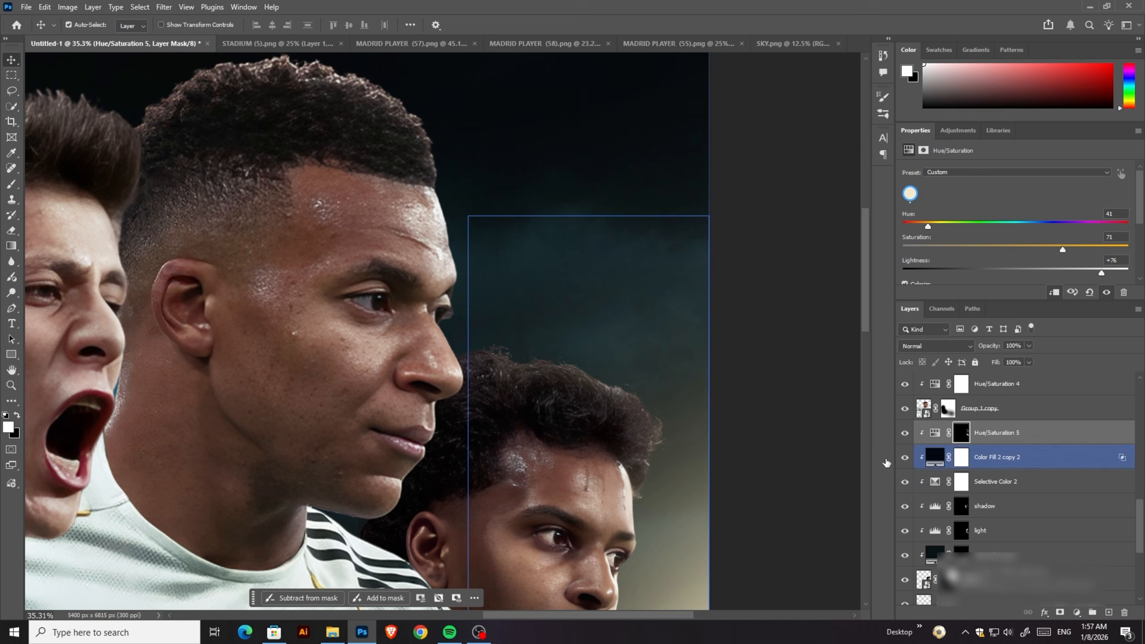
pyautogui.scroll(-5, 575, 423)
pyautogui.scroll(5, 574, 422)
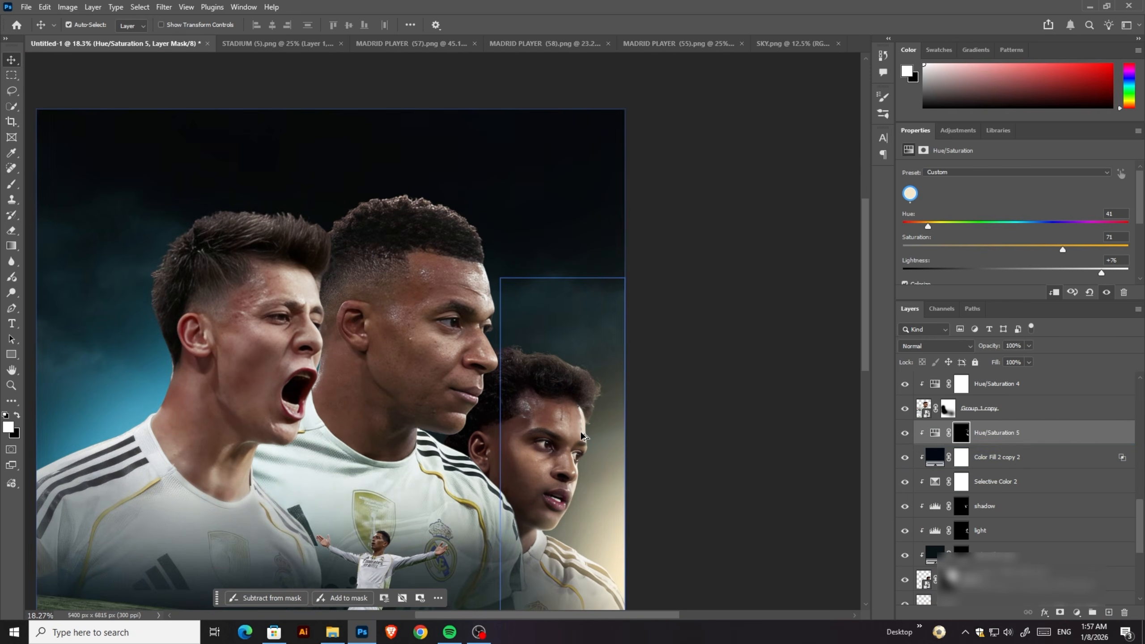
pyautogui.scroll(3, 980, 435)
pyautogui.scroll(3, 980, 436)
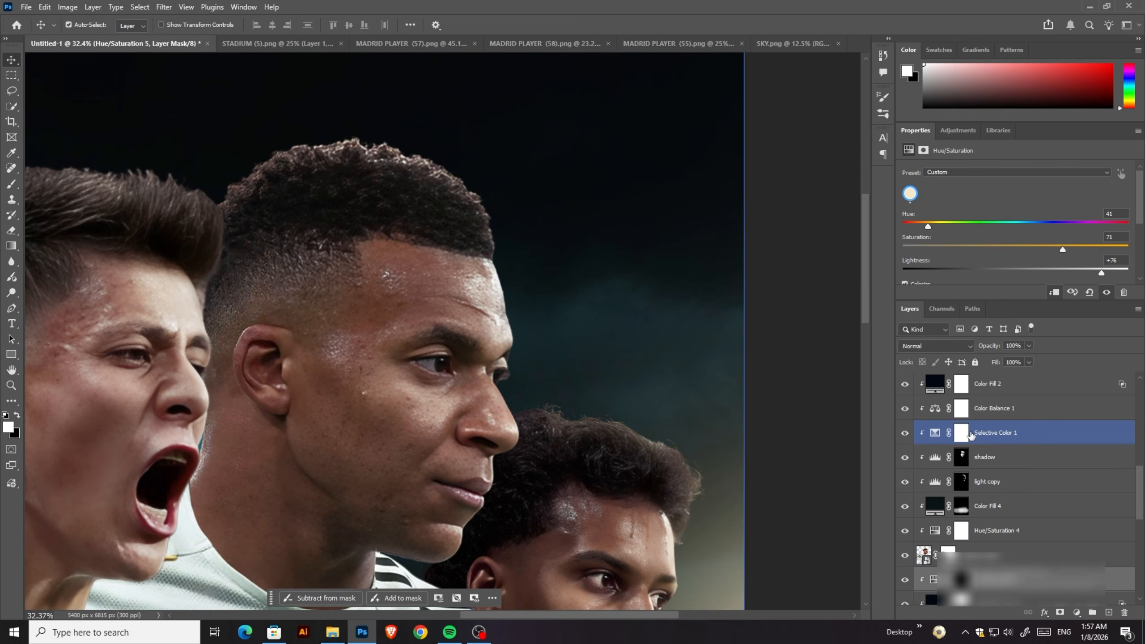
# Step: Reveal a warm rim light along the central player's forehead and brow on the copied adjustment's mask with the soft eraser
pyautogui.scroll(2, 966, 449)
pyautogui.click(960, 413)
pyautogui.press('e')
pyautogui.scroll(2, 564, 334)
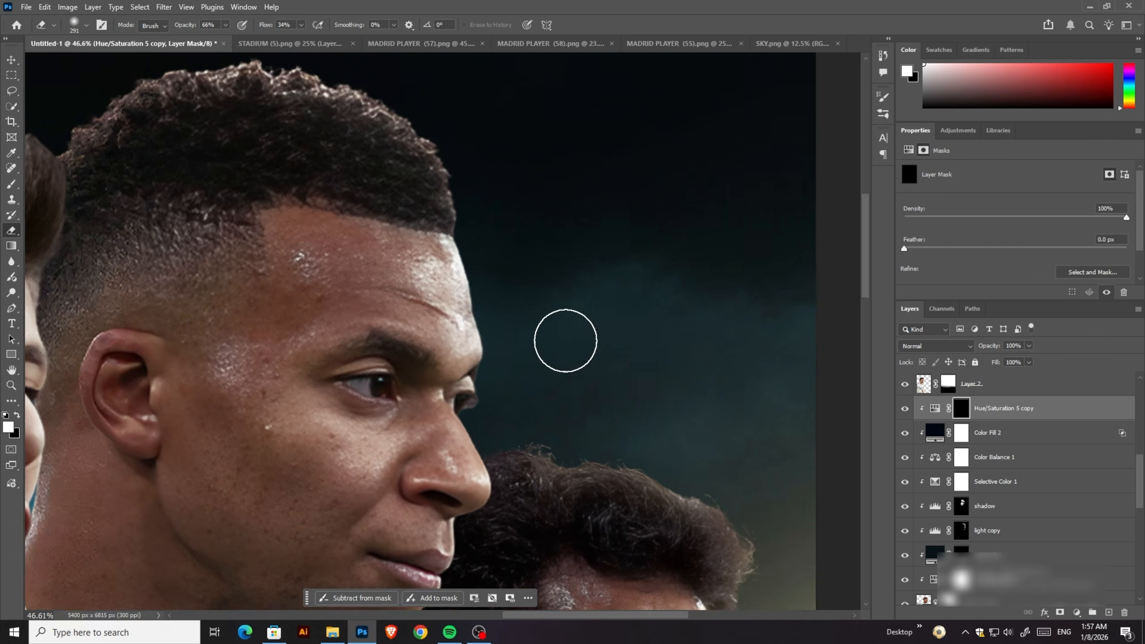
pyautogui.press('x')
pyautogui.scroll(1, 479, 336)
pyautogui.click(86, 25)
pyautogui.moveTo(479, 337)
pyautogui.mouseDown()
pyautogui.moveTo(429, 261)
pyautogui.moveTo(410, 312)
pyautogui.moveTo(425, 401)
pyautogui.mouseUp()
# Step: Continue the warm rim light down the central player's nose edge and undo the extra stroke over it
pyautogui.scroll(1, 433, 315)
pyautogui.scroll(1, 464, 378)
pyautogui.hotkey('shift', '9')
pyautogui.hotkey('shift', '5')
pyautogui.moveTo(396, 325)
pyautogui.mouseDown()
pyautogui.moveTo(414, 437)
pyautogui.moveTo(388, 440)
pyautogui.mouseUp()
pyautogui.press('x')
pyautogui.press('x')
pyautogui.moveTo(407, 367); pyautogui.dragTo(392, 321)
pyautogui.hotkey('ctrl', 'z')
# Step: Spread a softer warm glow over the central player's forehead and hair edge with a 243 px eraser at 42% opacity and 68% flow
pyautogui.click(86, 24)
pyautogui.moveTo(101, 63); pyautogui.dragTo(124, 63)
pyautogui.moveTo(264, 28); pyautogui.dragTo(252, 27)
pyautogui.moveTo(189, 28); pyautogui.dragTo(174, 28)
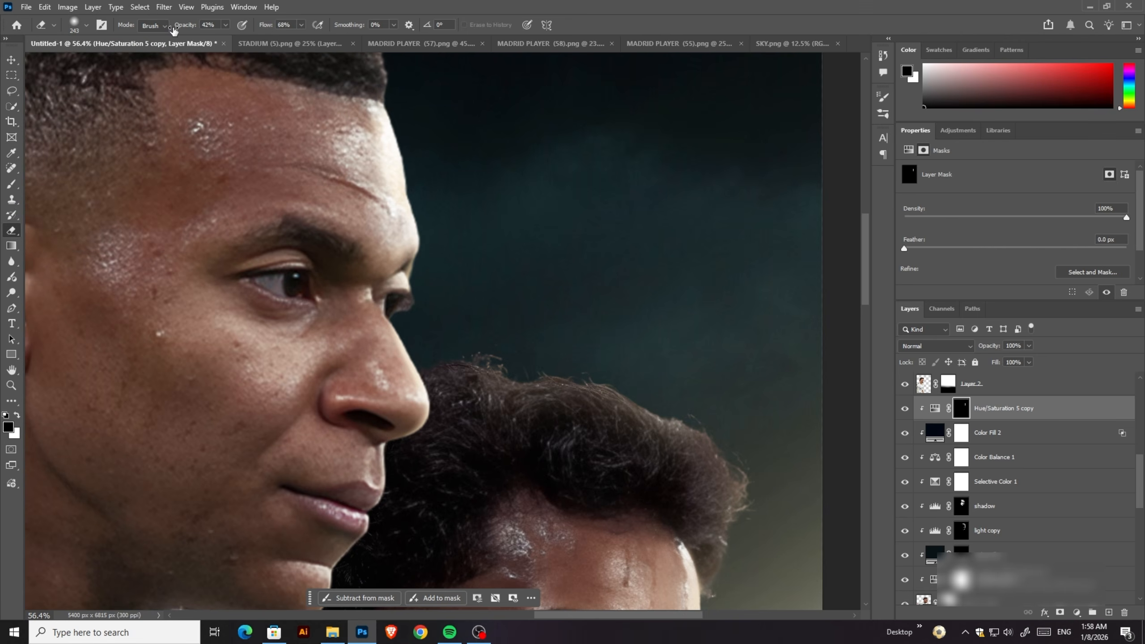
pyautogui.moveTo(347, 113); pyautogui.dragTo(361, 199)
pyautogui.scroll(-2, 392, 158)
pyautogui.moveTo(414, 141); pyautogui.dragTo(210, 53)
pyautogui.scroll(-1, 449, 159)
pyautogui.scroll(-3, 449, 158)
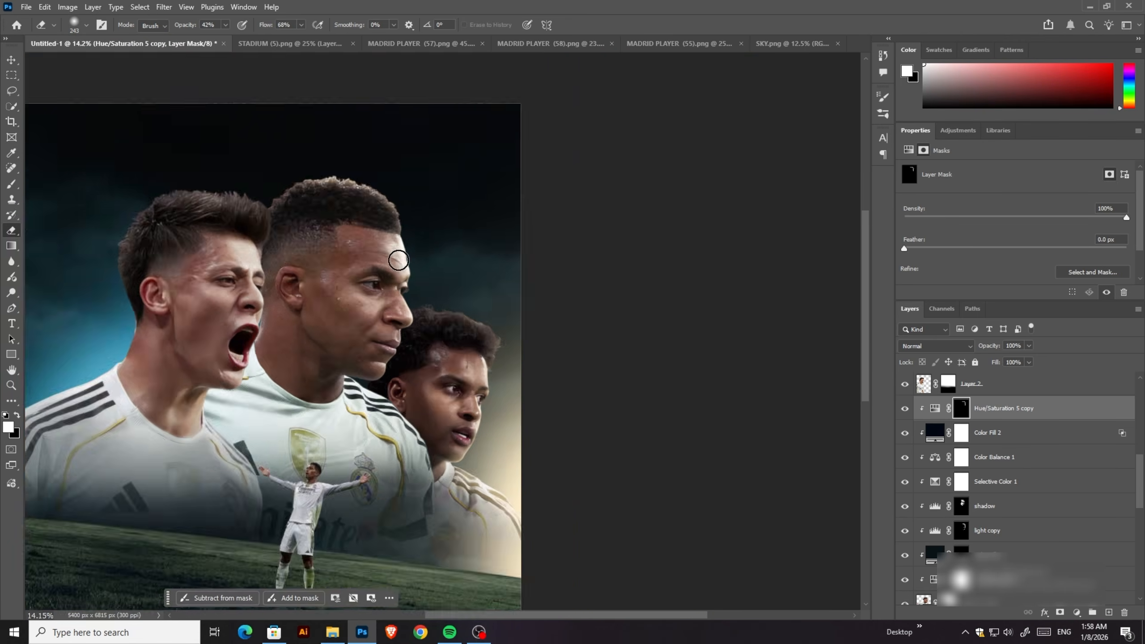
# Step: Reveal a thin warm highlight along the central player's upper lip edge with a much smaller eraser at 57% flow
pyautogui.scroll(5, 416, 273)
pyautogui.click(86, 25)
pyautogui.moveTo(124, 63); pyautogui.dragTo(94, 64)
pyautogui.scroll(3, 428, 385)
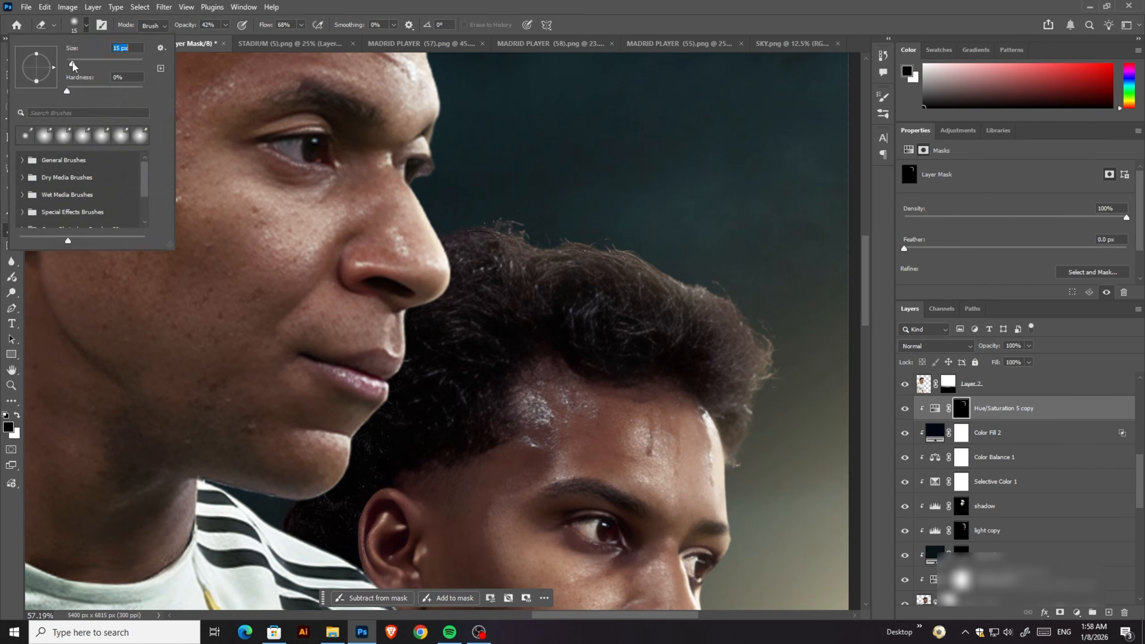
pyautogui.moveTo(266, 26); pyautogui.dragTo(260, 26)
pyautogui.moveTo(389, 313); pyautogui.dragTo(390, 353)
pyautogui.scroll(-1, 404, 337)
pyautogui.scroll(1, 404, 337)
pyautogui.scroll(1, 403, 337)
# Step: Soften the tint under the central player's nose with an 81 px eraser, and carry the warm light from lips to chin
pyautogui.press('x')
pyautogui.click(86, 25)
pyautogui.moveTo(94, 63); pyautogui.dragTo(102, 63)
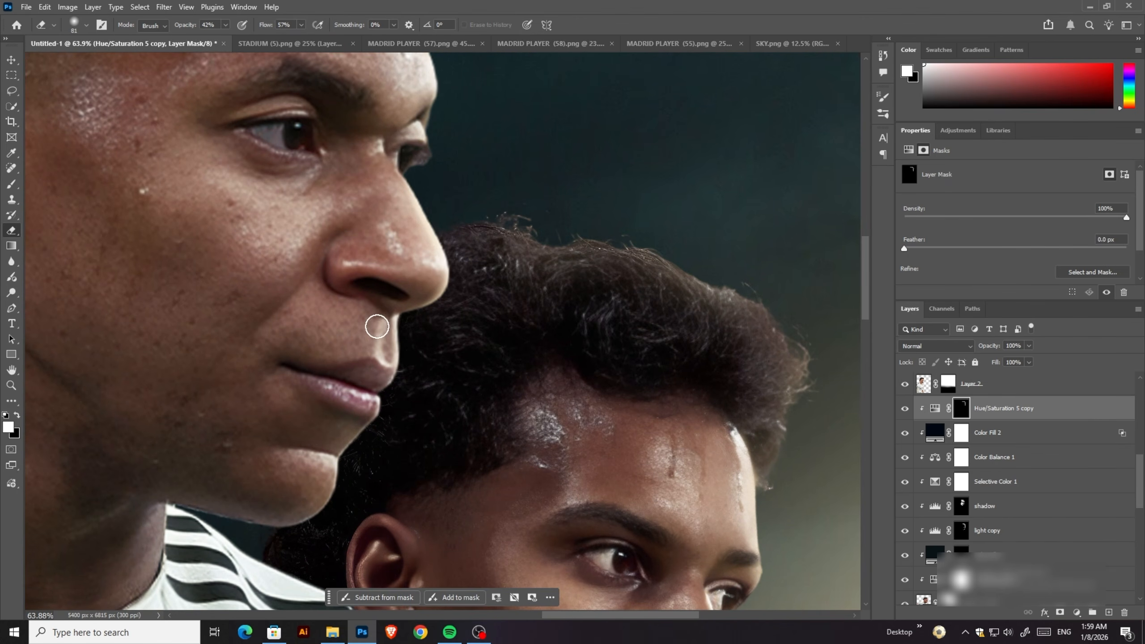
pyautogui.moveTo(378, 327); pyautogui.dragTo(393, 320)
pyautogui.press('x')
pyautogui.moveTo(355, 376)
pyautogui.mouseDown()
pyautogui.moveTo(338, 438)
pyautogui.moveTo(266, 508)
pyautogui.mouseUp()
# Step: Reduce the central player's warm tint to saturation 49 and return to its mask
pyautogui.click(935, 408)
pyautogui.scroll(-12, 416, 369)
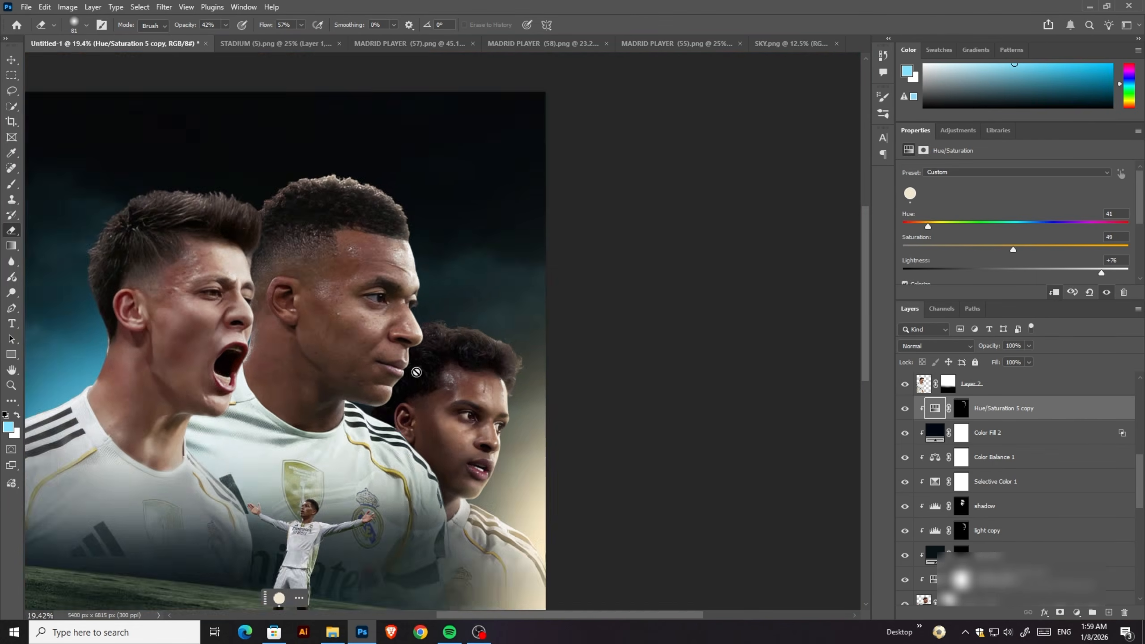
pyautogui.scroll(7, 410, 369)
pyautogui.click(961, 409)
pyautogui.scroll(-9, 491, 353)
pyautogui.scroll(2, 491, 352)
pyautogui.scroll(3, 1000, 550)
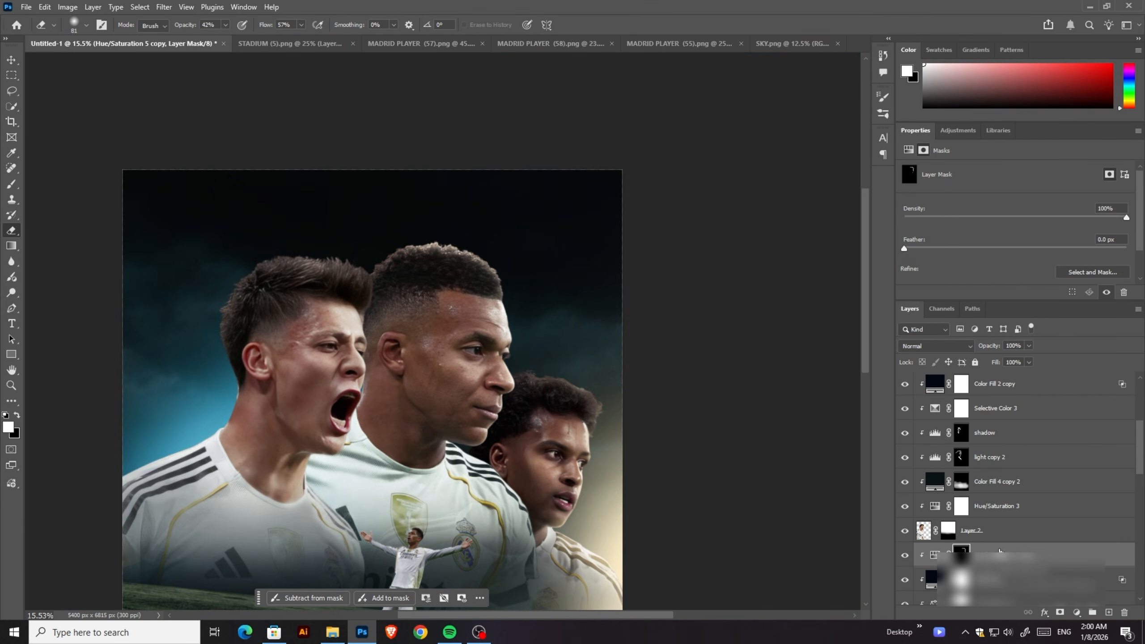
# Step: Copy the central player's warm tint above the left player's Color Fill 2 copy layer and replace its mask with a black one
pyautogui.moveTo(1000, 552); pyautogui.dragTo(961, 387)
pyautogui.rightClick(960, 387)
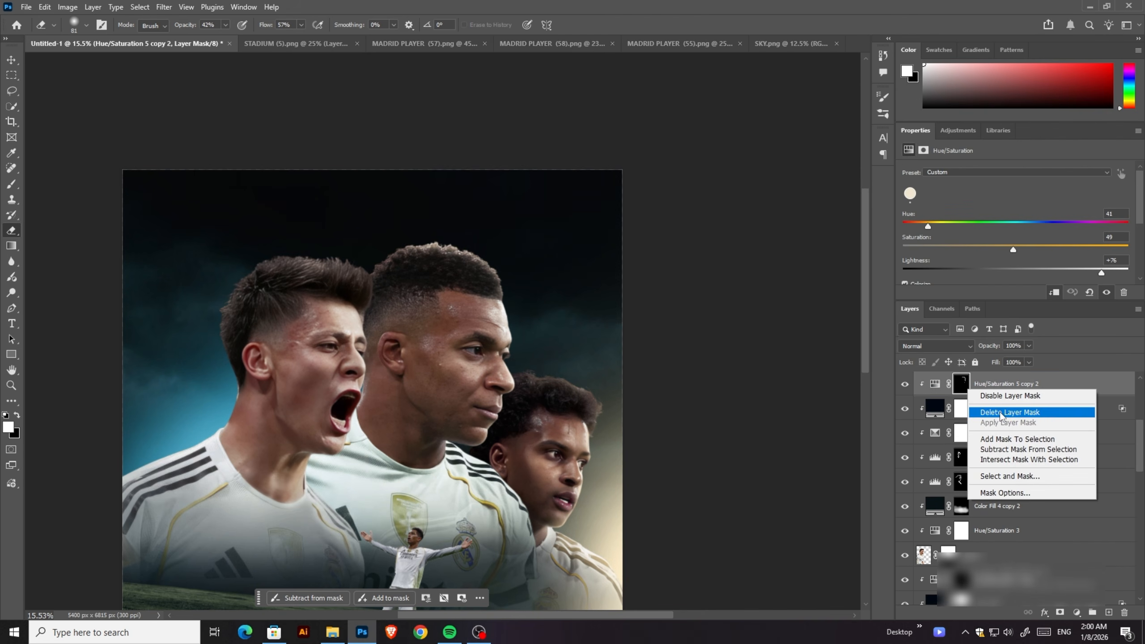
pyautogui.click(1000, 411)
pyautogui.click(86, 25)
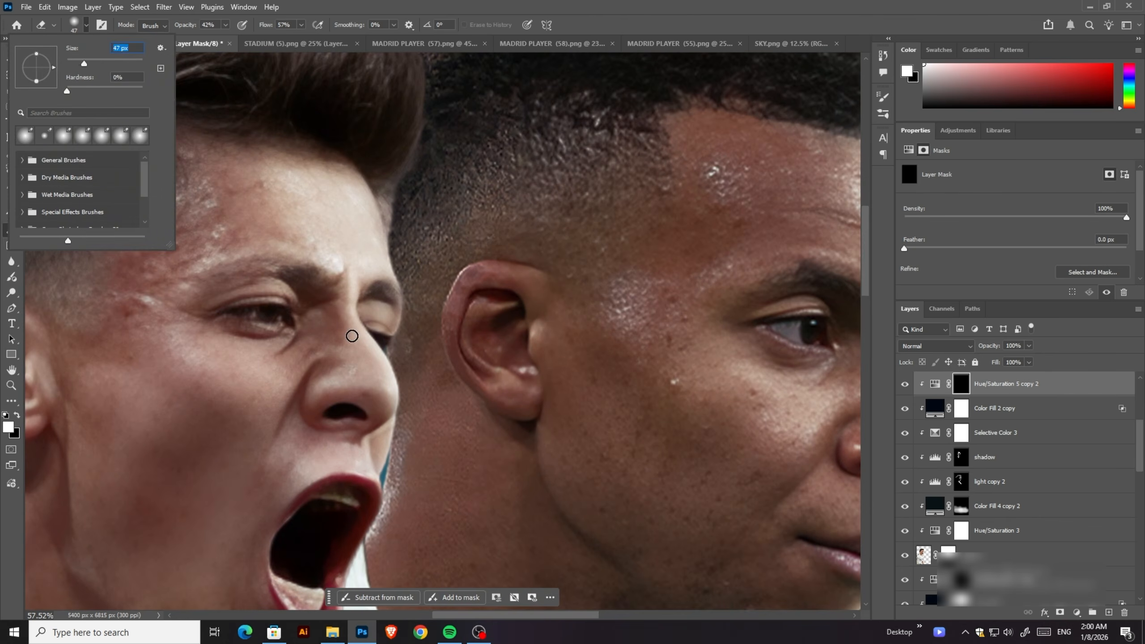
# Step: Set the eraser to 23 px at 50% opacity with swapped mask colours and touch up the left player's nose and upper-lip edge
pyautogui.moveTo(72, 63); pyautogui.dragTo(75, 63)
pyautogui.click(383, 315)
pyautogui.scroll(-3, 383, 316)
pyautogui.scroll(3, 355, 318)
pyautogui.press('x')
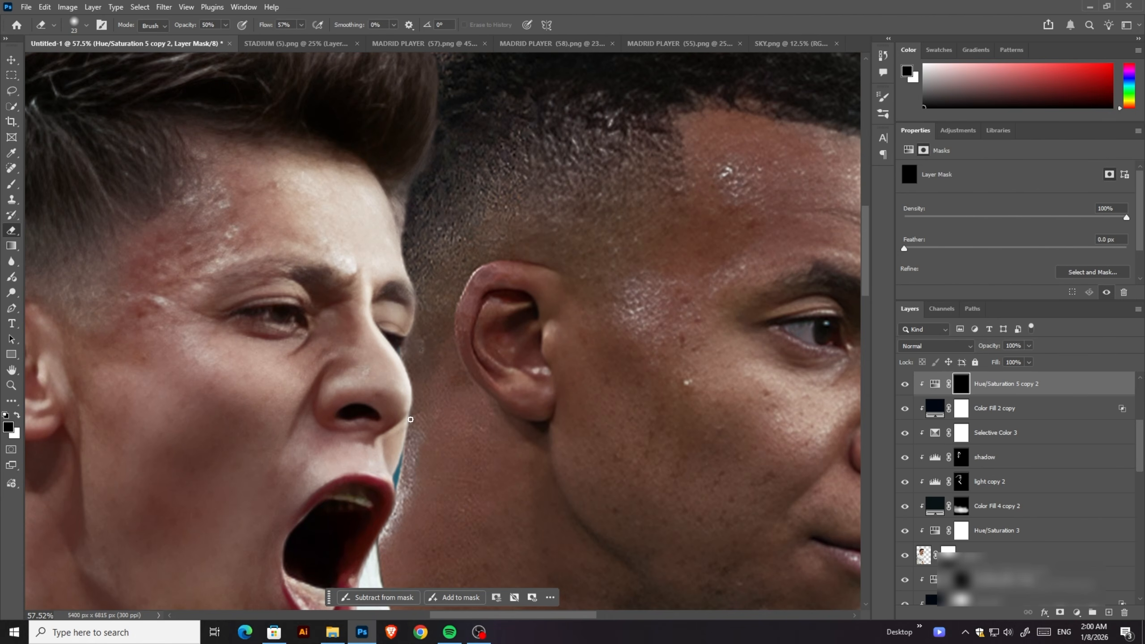
pyautogui.scroll(-3, 410, 419)
pyautogui.scroll(3, 355, 485)
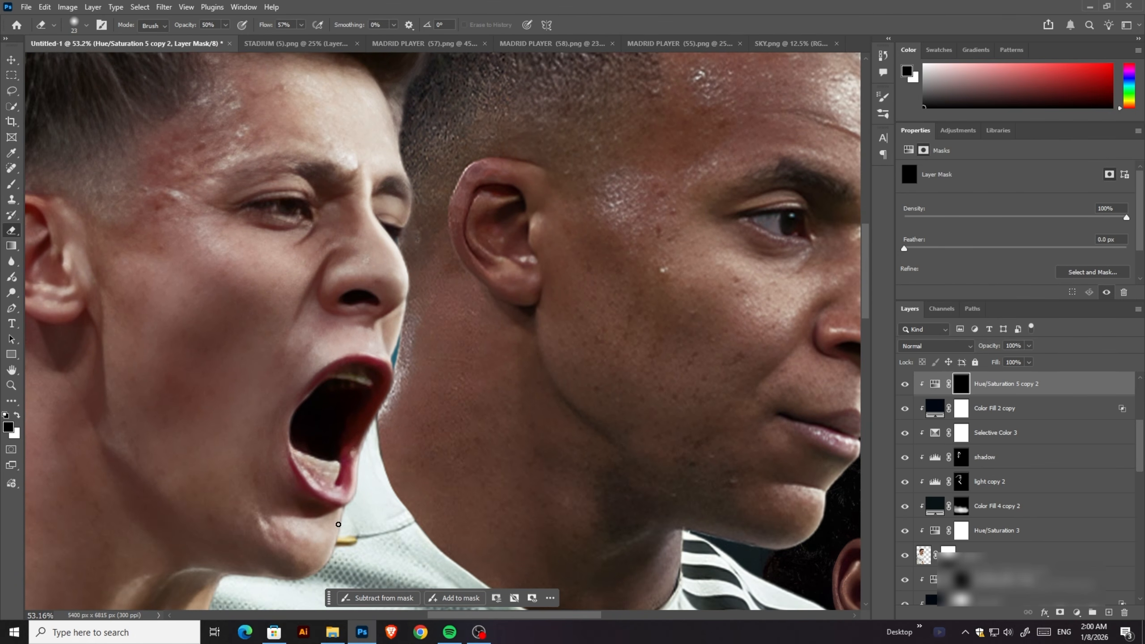
# Step: Reveal the warm tint along the edge of the left player's chin with a larger soft eraser at 50% opacity
pyautogui.click(86, 25)
pyautogui.moveTo(74, 63); pyautogui.dragTo(96, 64)
pyautogui.click(336, 523)
pyautogui.moveTo(335, 523)
pyautogui.mouseDown()
pyautogui.moveTo(313, 568)
pyautogui.moveTo(334, 518)
pyautogui.mouseUp()
pyautogui.scroll(-2, 335, 517)
pyautogui.scroll(2, 350, 455)
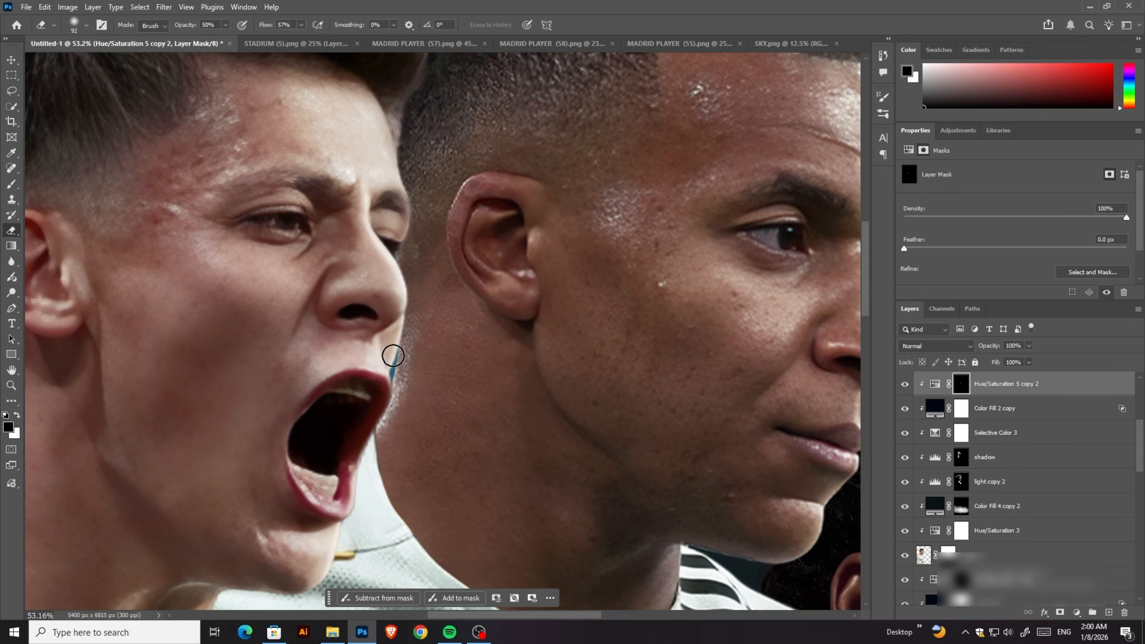
pyautogui.scroll(-2, 397, 315)
pyautogui.scroll(-3, 389, 299)
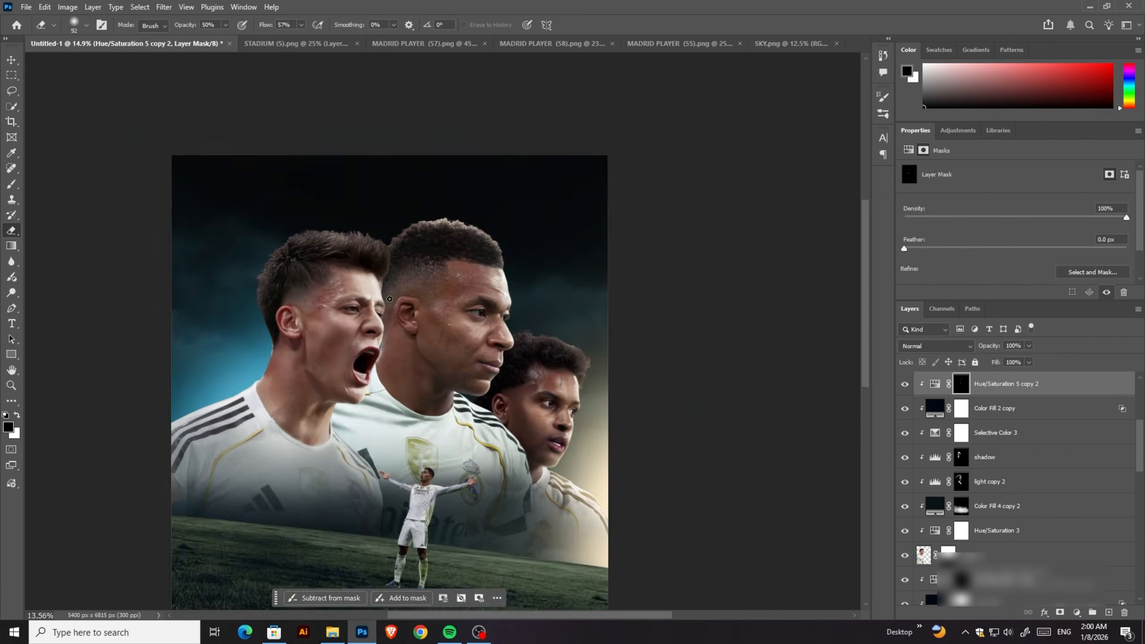
# Step: Carry the warm tint down the left player's neck towards the collar with the same soft eraser
pyautogui.scroll(2, 389, 299)
pyautogui.moveTo(334, 361); pyautogui.dragTo(315, 426)
pyautogui.scroll(2, 315, 424)
pyautogui.moveTo(333, 351); pyautogui.dragTo(309, 424)
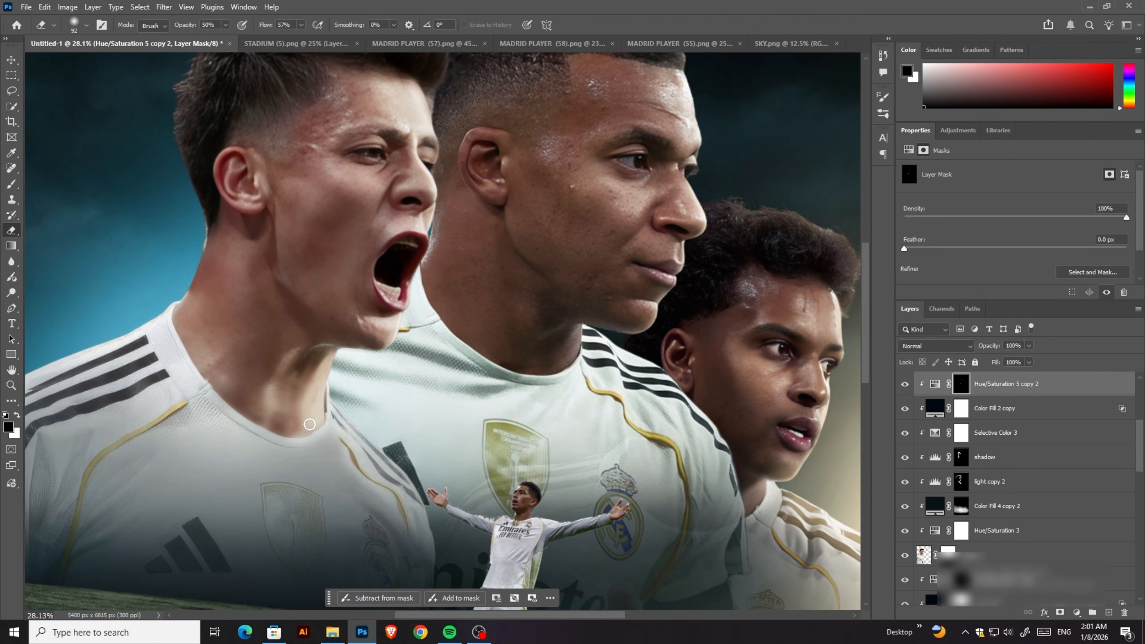
# Step: Swap the mask colours and fade the warm tint around the left player's neck and collar with a larger eraser
pyautogui.press('x')
pyautogui.click(86, 24)
pyautogui.moveTo(97, 63); pyautogui.dragTo(112, 63)
pyautogui.click(288, 368)
pyautogui.moveTo(317, 422)
pyautogui.mouseDown()
pyautogui.moveTo(296, 408)
pyautogui.moveTo(349, 417)
pyautogui.moveTo(399, 473)
pyautogui.mouseUp()
pyautogui.press('x')
pyautogui.scroll(-6, 405, 433)
pyautogui.scroll(3, 473, 427)
# Step: Select the mask of the central player's warm tint and reveal the tint along his shirt's shoulder with a large soft eraser
pyautogui.press('v')
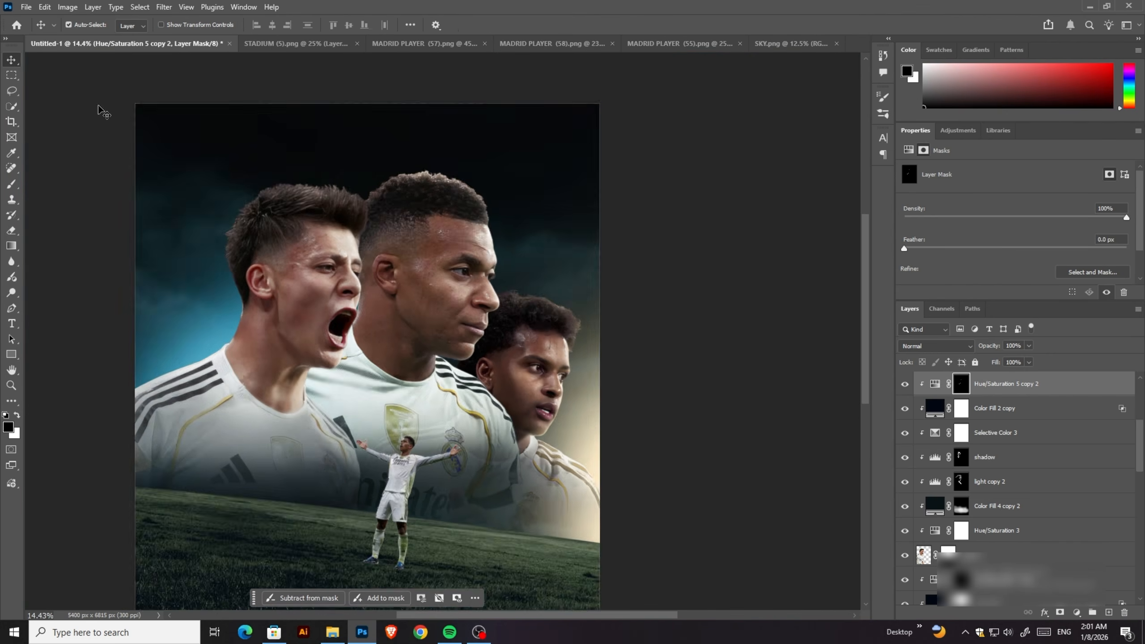
pyautogui.scroll(3, 450, 420)
pyautogui.click(452, 422)
pyautogui.click(961, 519)
pyautogui.press('e')
pyautogui.click(86, 24)
pyautogui.moveTo(112, 63); pyautogui.dragTo(122, 64)
pyautogui.click(442, 336)
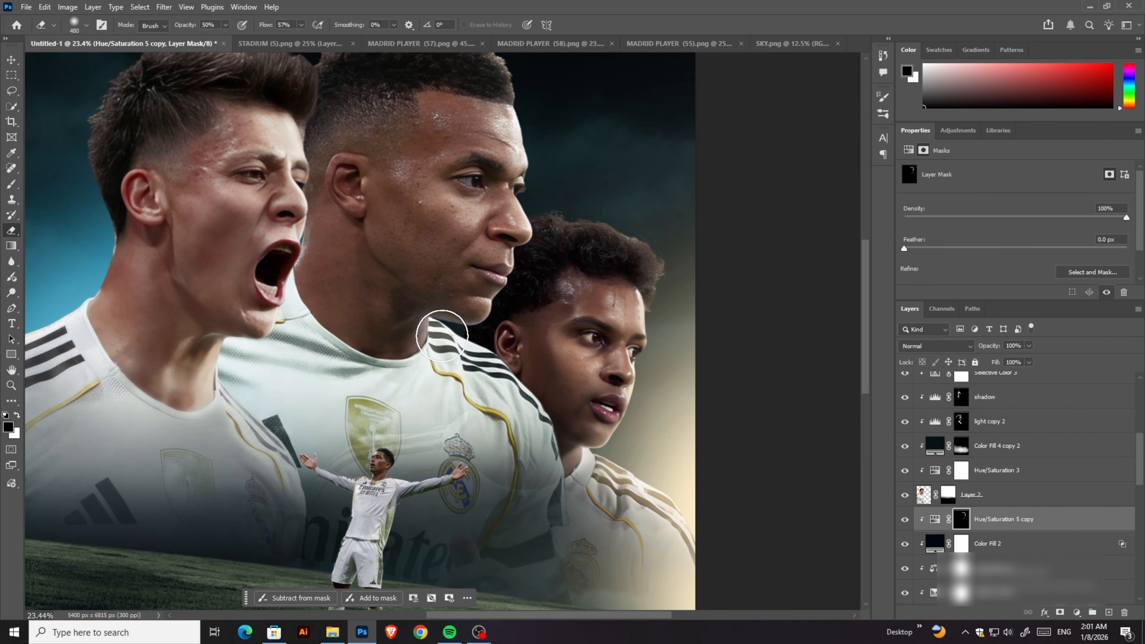
pyautogui.moveTo(444, 341)
pyautogui.mouseDown()
pyautogui.moveTo(491, 373)
pyautogui.moveTo(563, 496)
pyautogui.moveTo(557, 542)
pyautogui.moveTo(569, 571)
pyautogui.mouseUp()
pyautogui.scroll(-4, 581, 393)
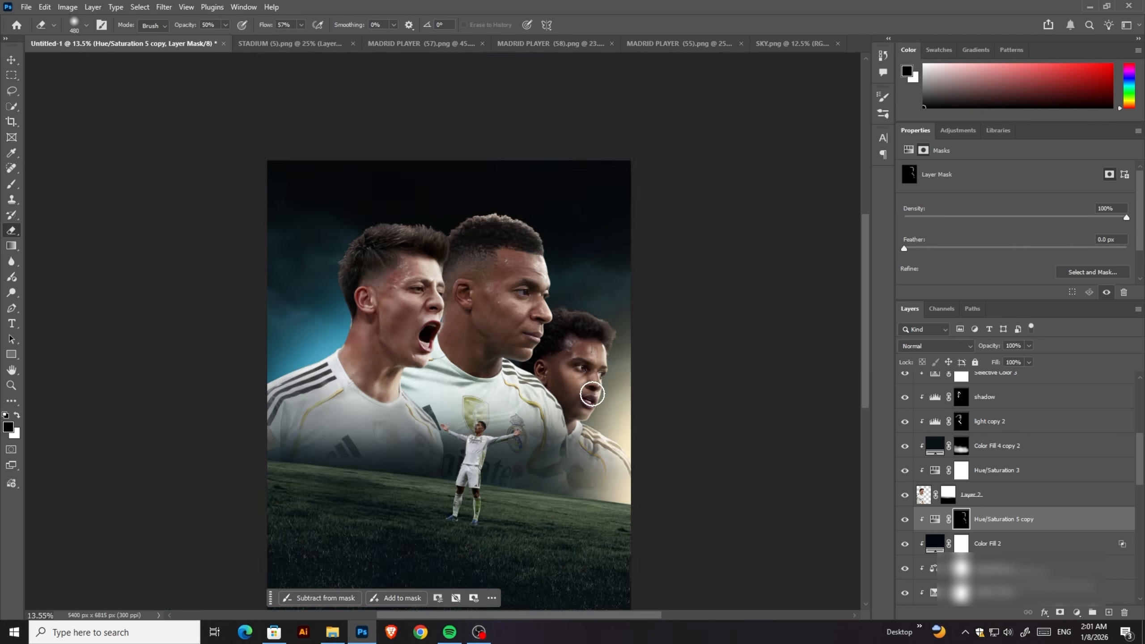
# Step: Extend the warm tint to the central player's collar near the base of his neck with a smaller eraser
pyautogui.scroll(2, 501, 397)
pyautogui.scroll(2, 503, 399)
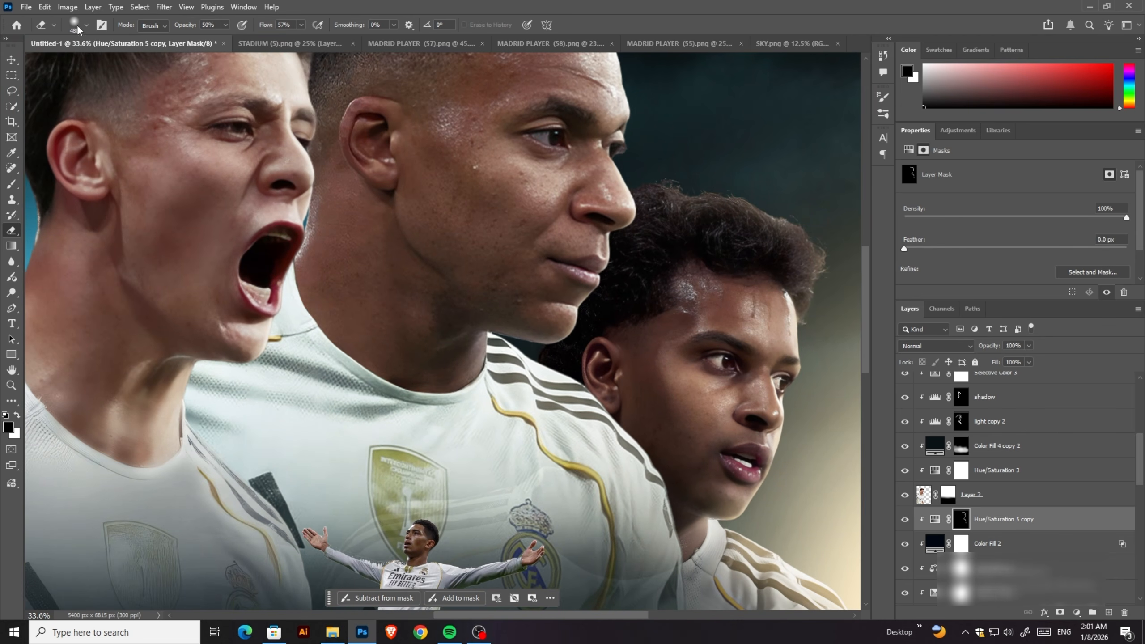
pyautogui.click(79, 28)
pyautogui.moveTo(122, 64); pyautogui.dragTo(105, 63)
pyautogui.moveTo(481, 335); pyautogui.dragTo(460, 382)
# Step: Swap the mask colours and erase excess warm tint beside the central player's collar with a 120 px eraser
pyautogui.press('x')
pyautogui.click(81, 28)
pyautogui.moveTo(105, 63); pyautogui.dragTo(110, 64)
pyautogui.moveTo(453, 373)
pyautogui.mouseDown()
pyautogui.moveTo(456, 398)
pyautogui.moveTo(466, 351)
pyautogui.mouseUp()
pyautogui.scroll(-5, 471, 340)
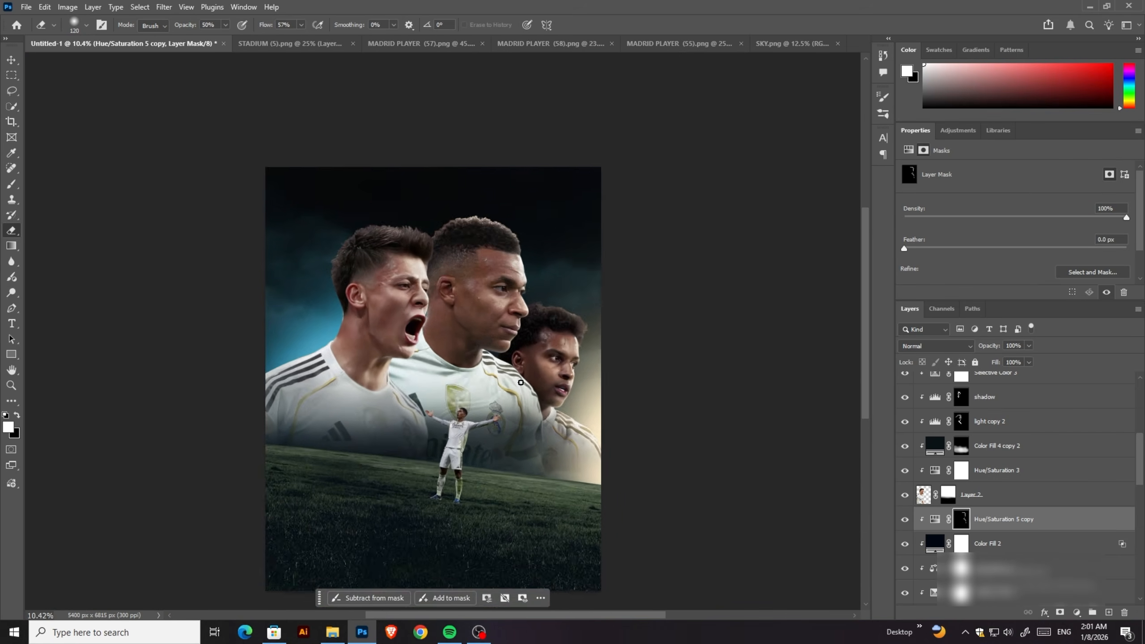
pyautogui.scroll(-2, 504, 394)
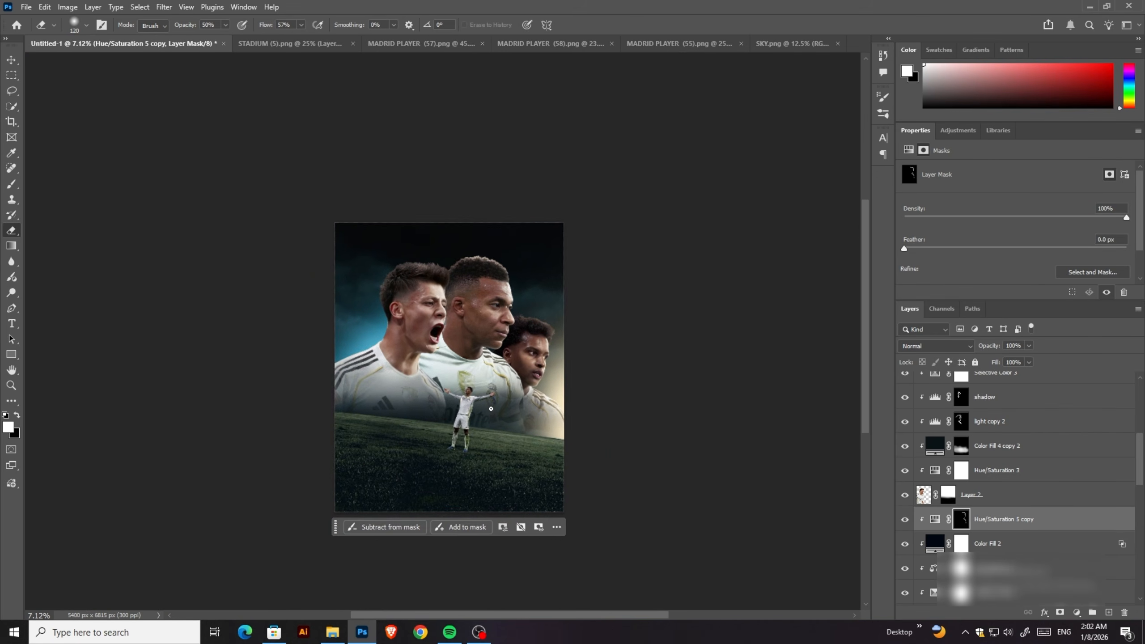
pyautogui.scroll(-1, 490, 409)
pyautogui.scroll(3, 477, 409)
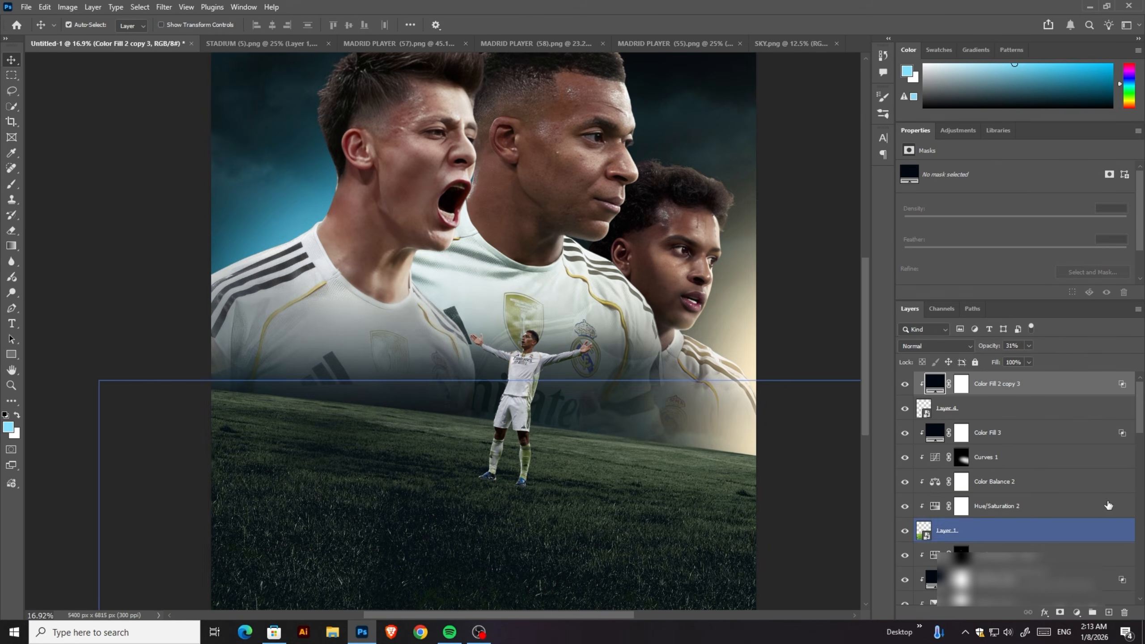
# Step: Add a Solid Color fill clipped to the small player on the grass, sampled from the dark sky and adjusted to #020b11
pyautogui.click(1005, 410)
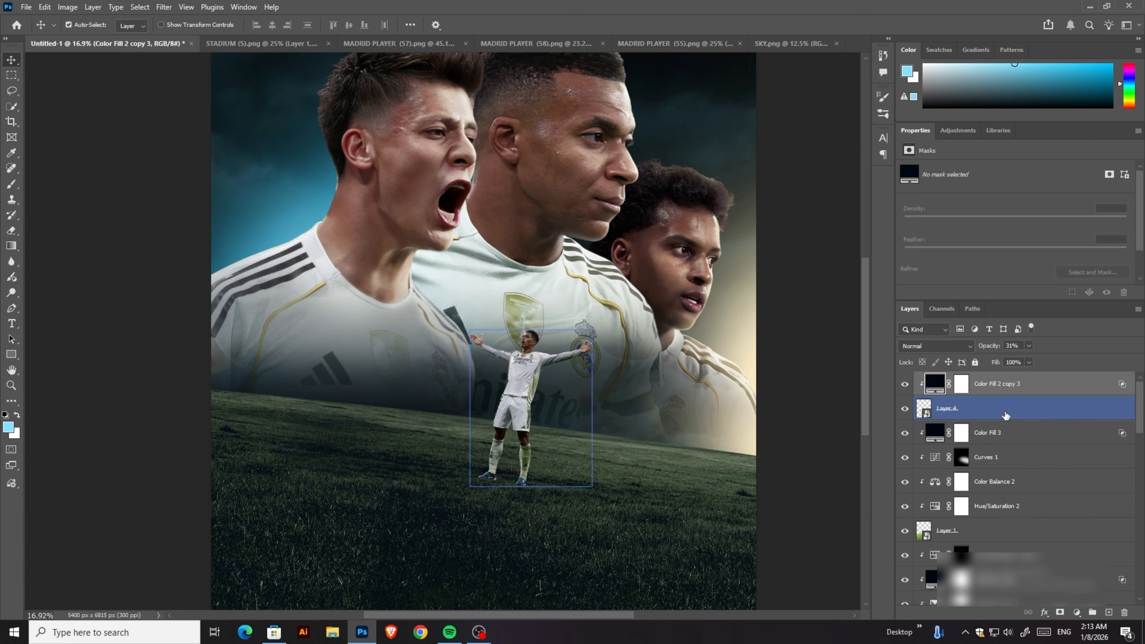
pyautogui.click(1076, 612)
pyautogui.click(1079, 585)
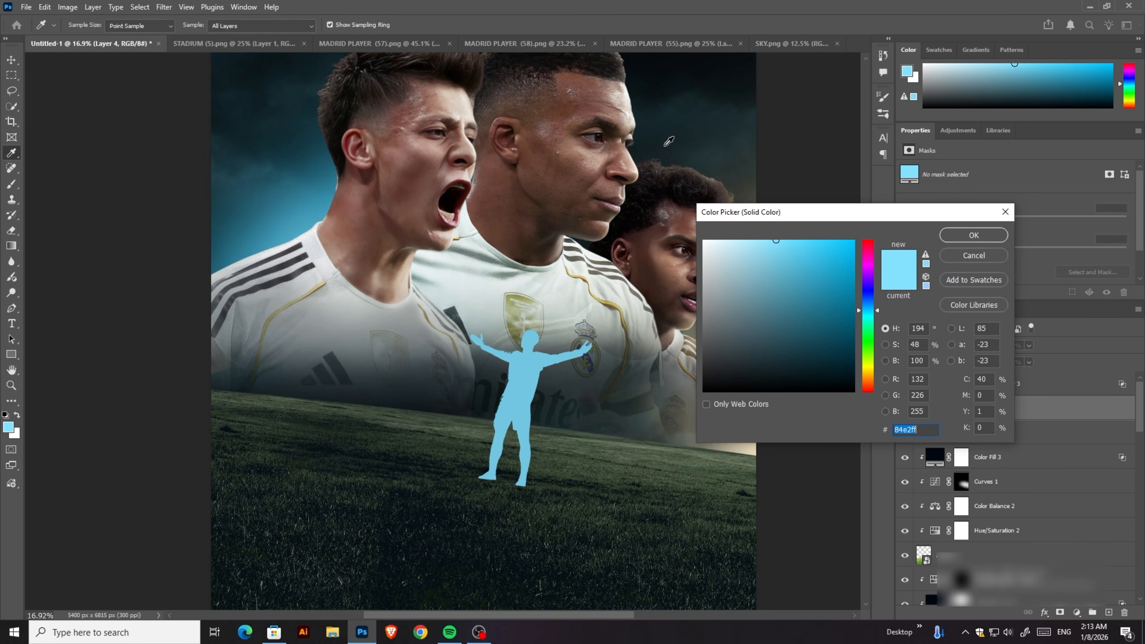
pyautogui.click(649, 112)
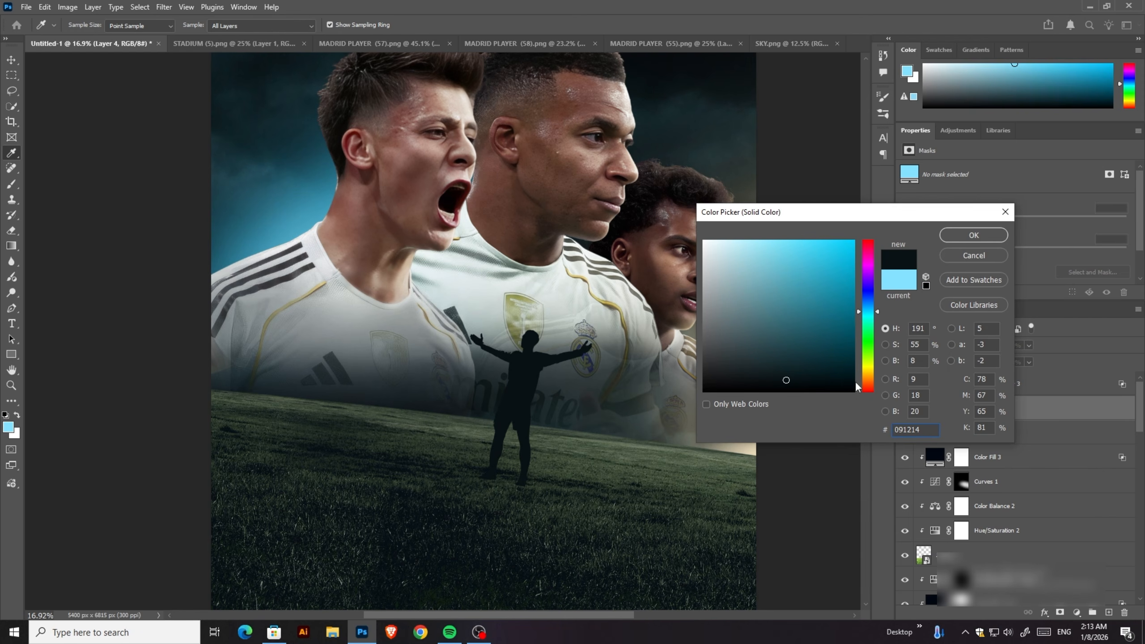
pyautogui.moveTo(785, 379); pyautogui.dragTo(800, 377)
pyautogui.click(870, 322)
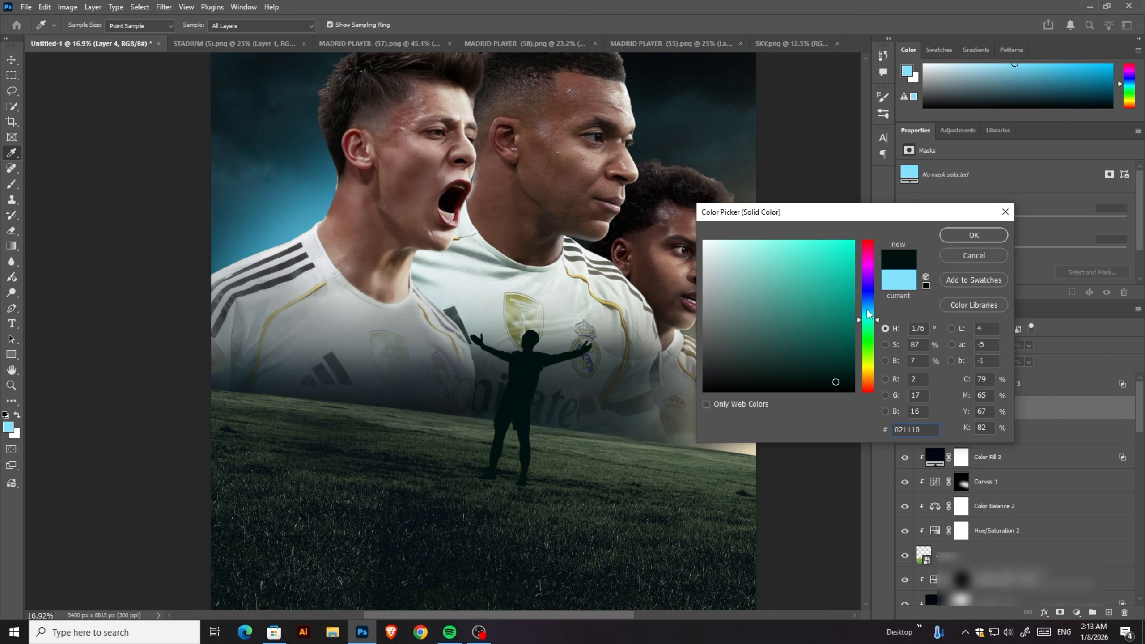
pyautogui.moveTo(868, 315); pyautogui.dragTo(871, 307)
pyautogui.click(973, 234)
pyautogui.press('v')
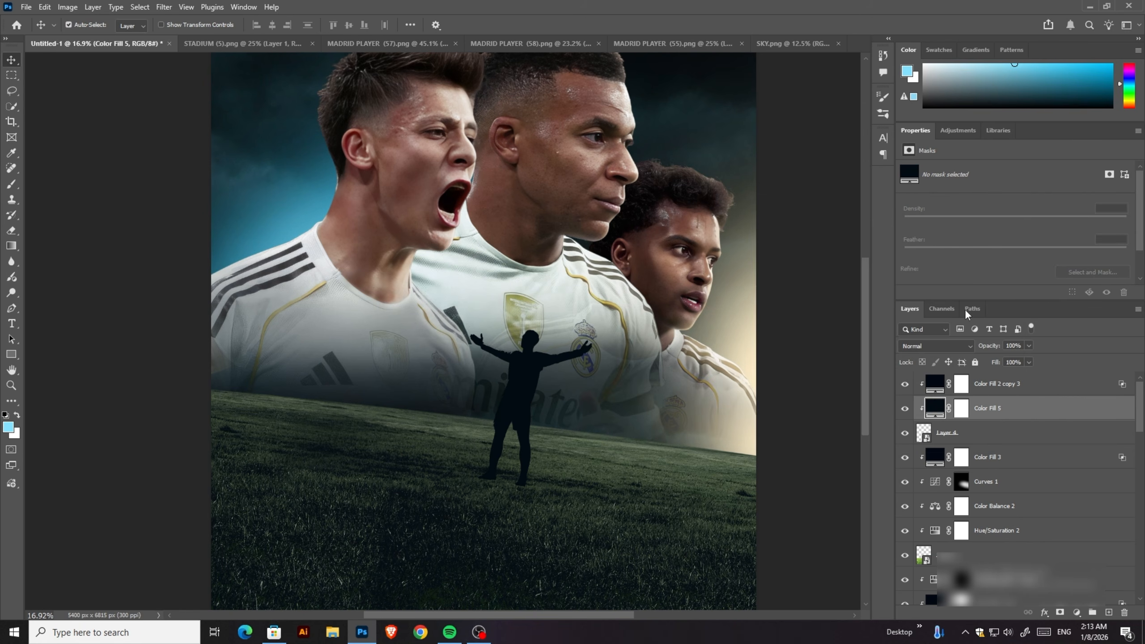
# Step: Recolour the small player's new fill to dark teal #021716 and set its layer opacity to 40%
pyautogui.moveTo(990, 489); pyautogui.dragTo(943, 406)
pyautogui.doubleClick(943, 406)
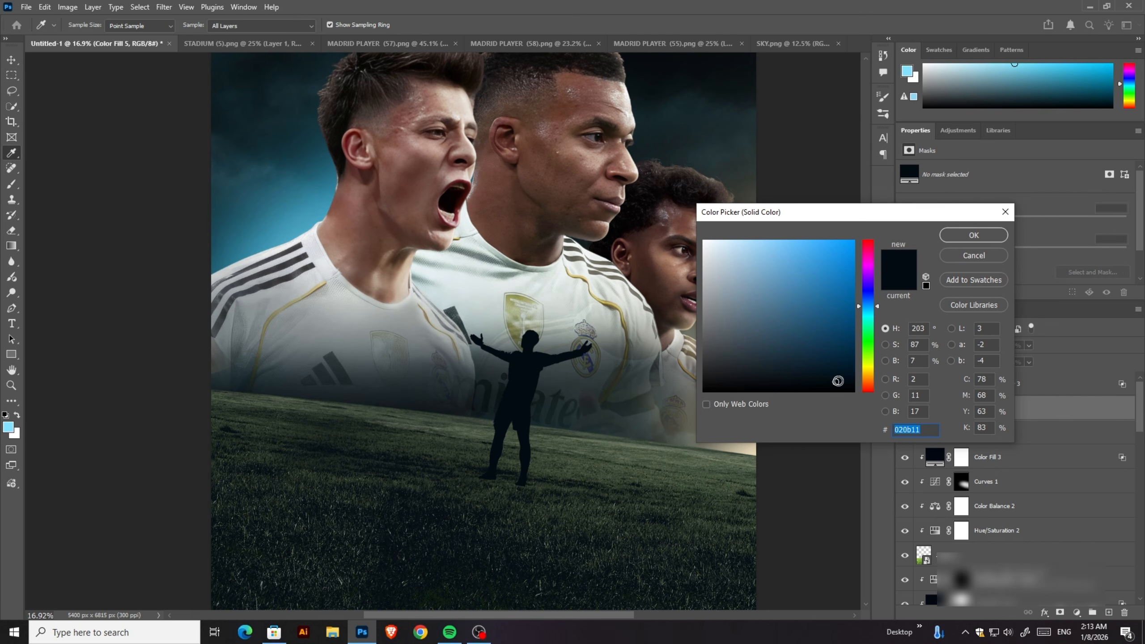
pyautogui.click(840, 378)
pyautogui.moveTo(872, 314); pyautogui.dragTo(872, 325)
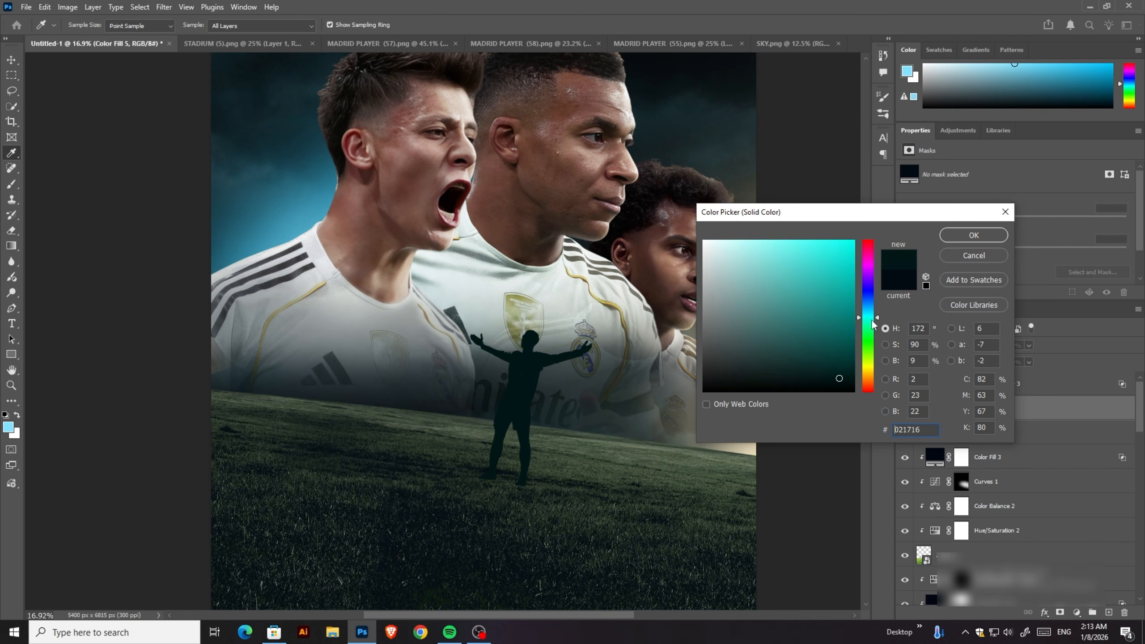
pyautogui.click(949, 236)
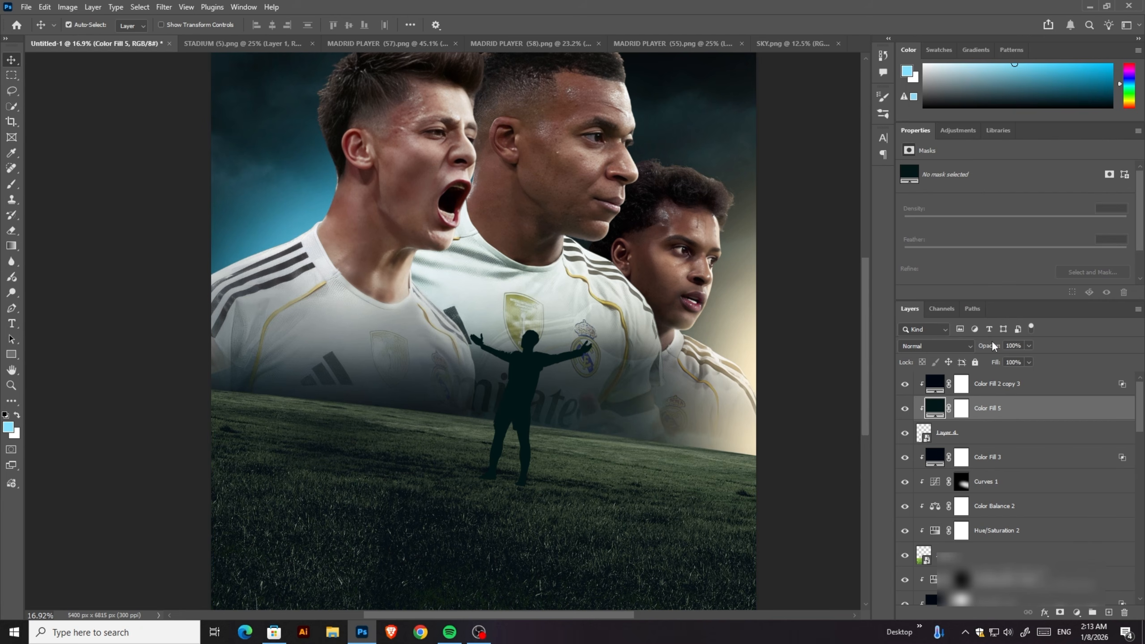
pyautogui.moveTo(991, 346); pyautogui.dragTo(970, 346)
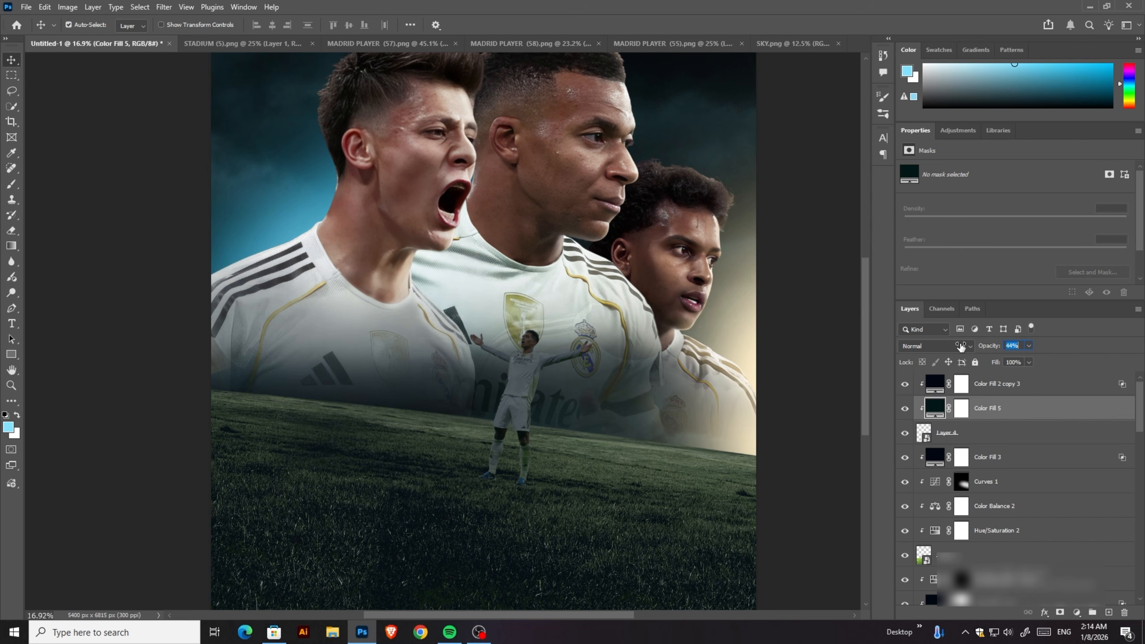
pyautogui.moveTo(956, 346); pyautogui.dragTo(959, 346)
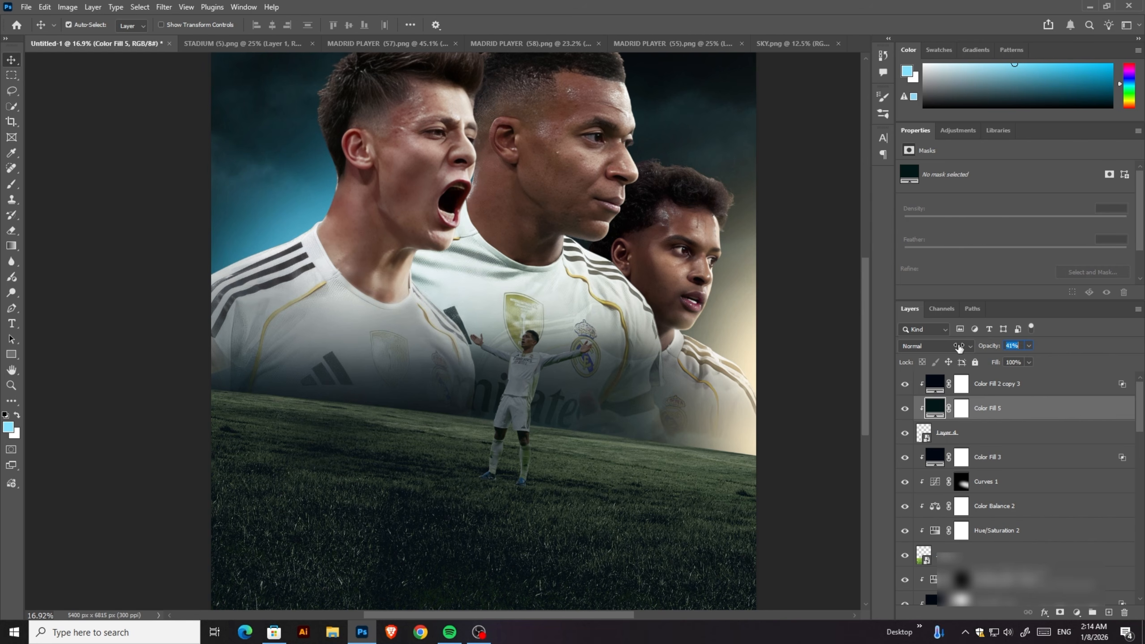
# Step: Mask the dark teal fill off the small player's head and outstretched arm towards the crest, using a soft eraser at 35% opacity
pyautogui.click(962, 409)
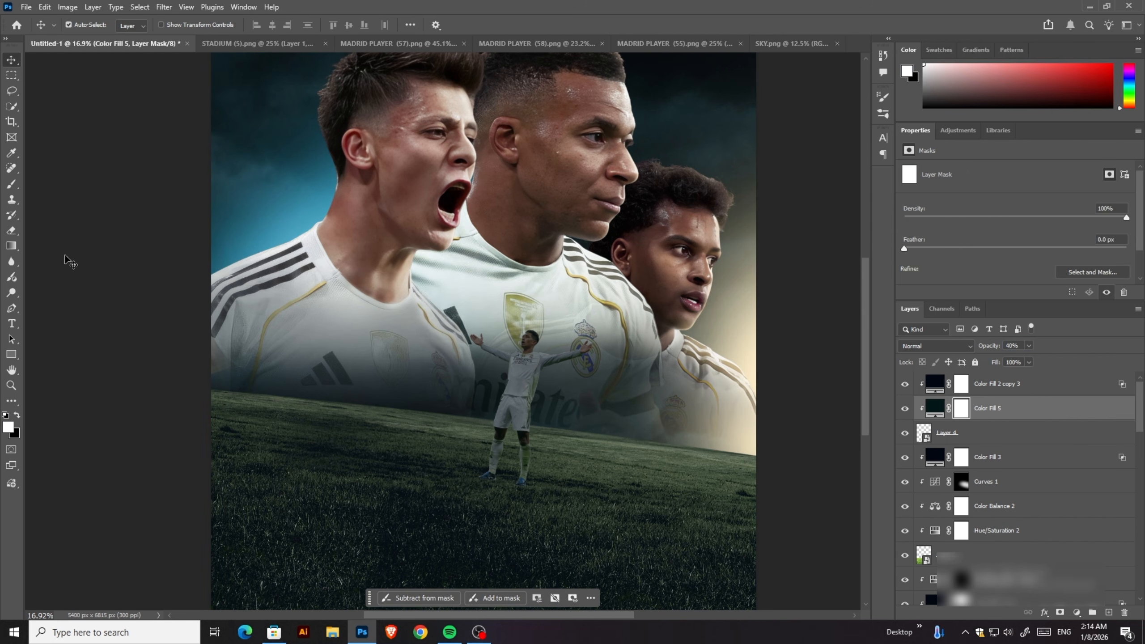
pyautogui.click(11, 230)
pyautogui.scroll(3, 685, 381)
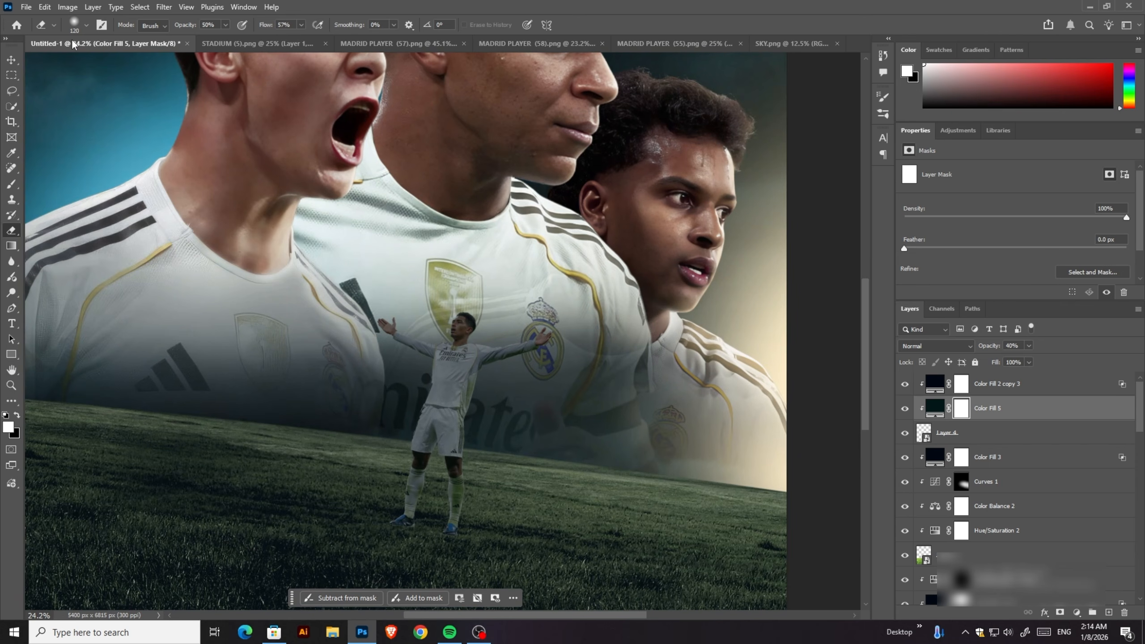
pyautogui.click(75, 24)
pyautogui.click(126, 65)
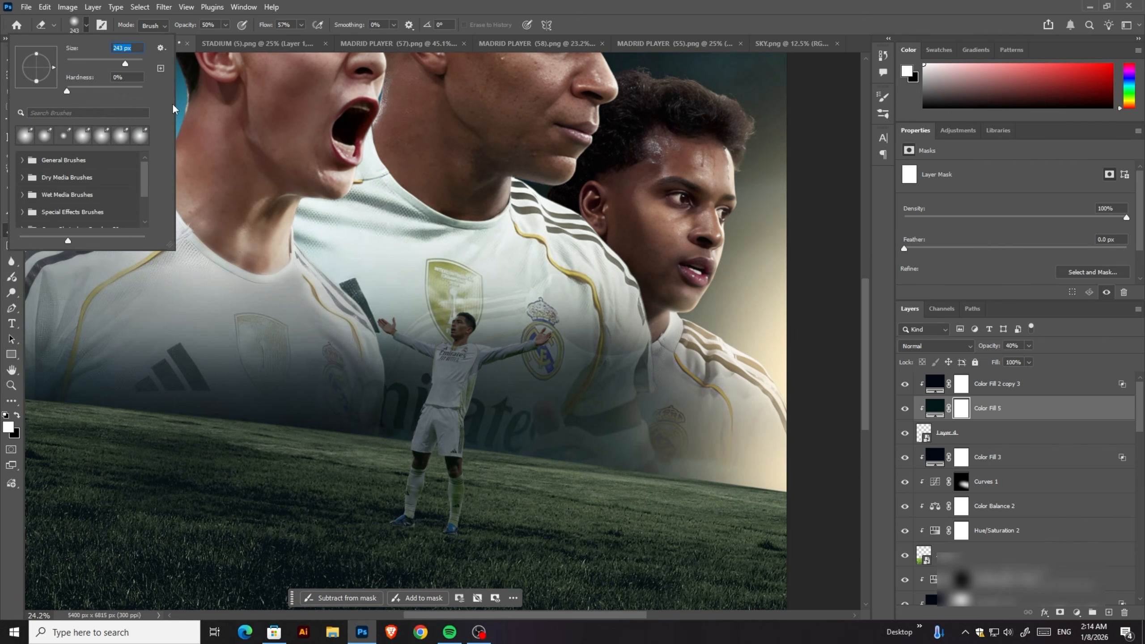
pyautogui.click(192, 22)
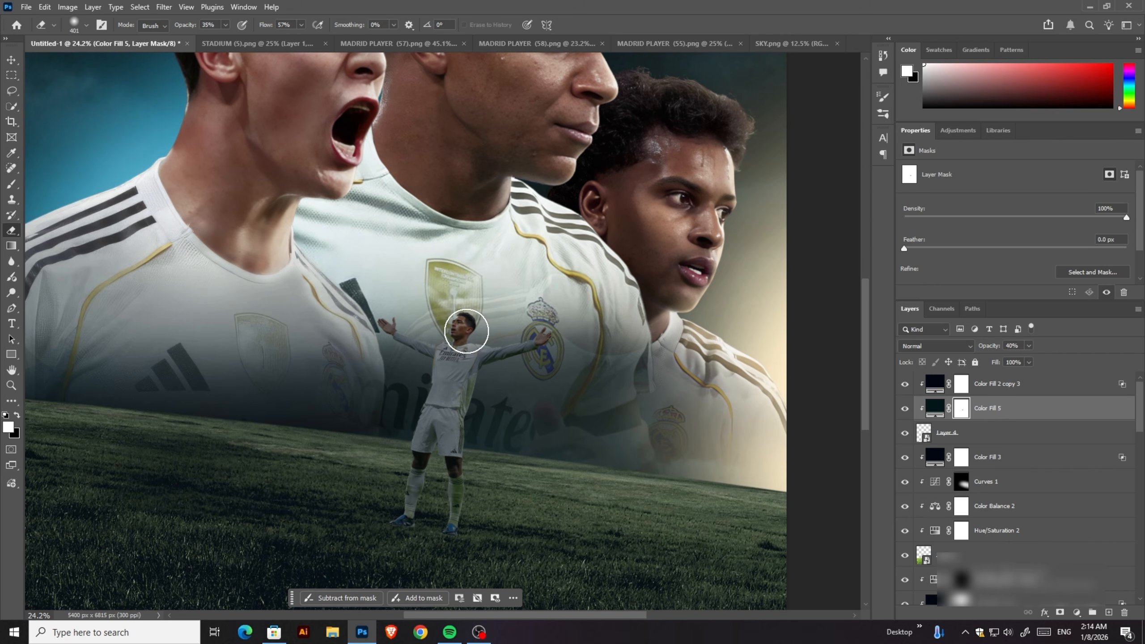
pyautogui.moveTo(466, 328)
pyautogui.mouseDown()
pyautogui.moveTo(563, 328)
pyautogui.moveTo(553, 327)
pyautogui.mouseUp()
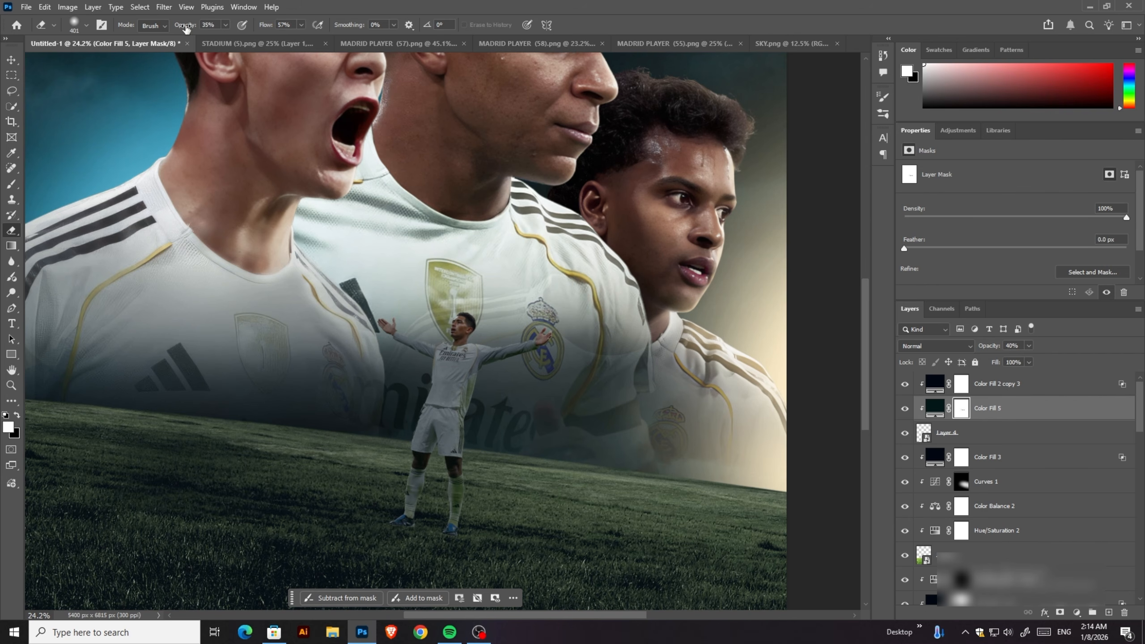
# Step: Soften the dark fill over the small player's torso with a 480 px eraser at 27% opacity, then arm and legs at 13%
pyautogui.click(89, 26)
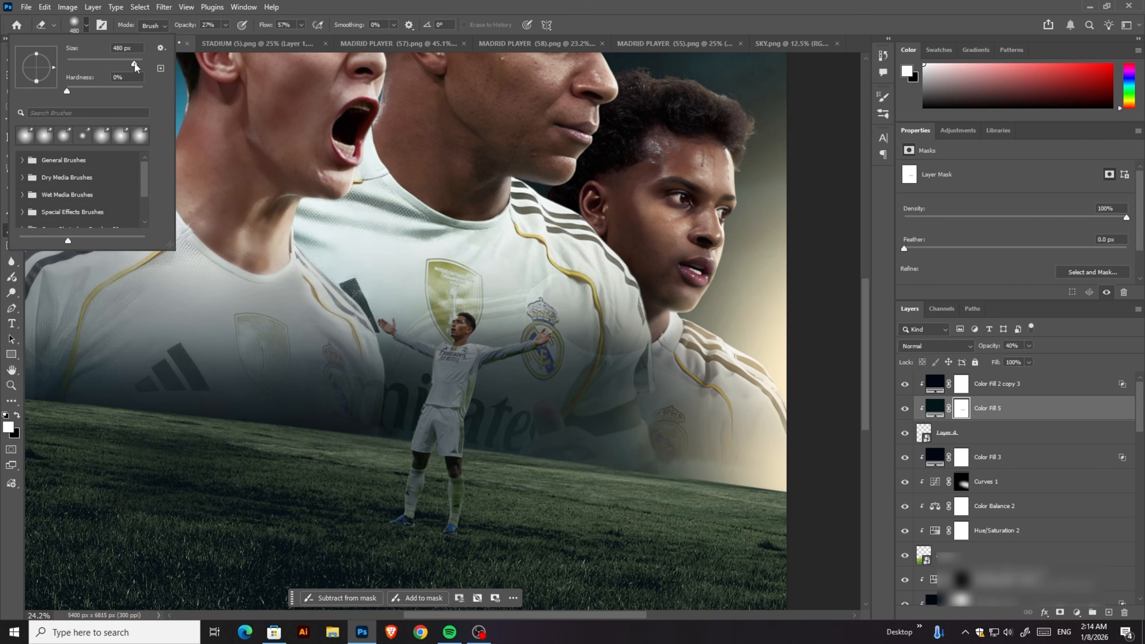
pyautogui.click(455, 364)
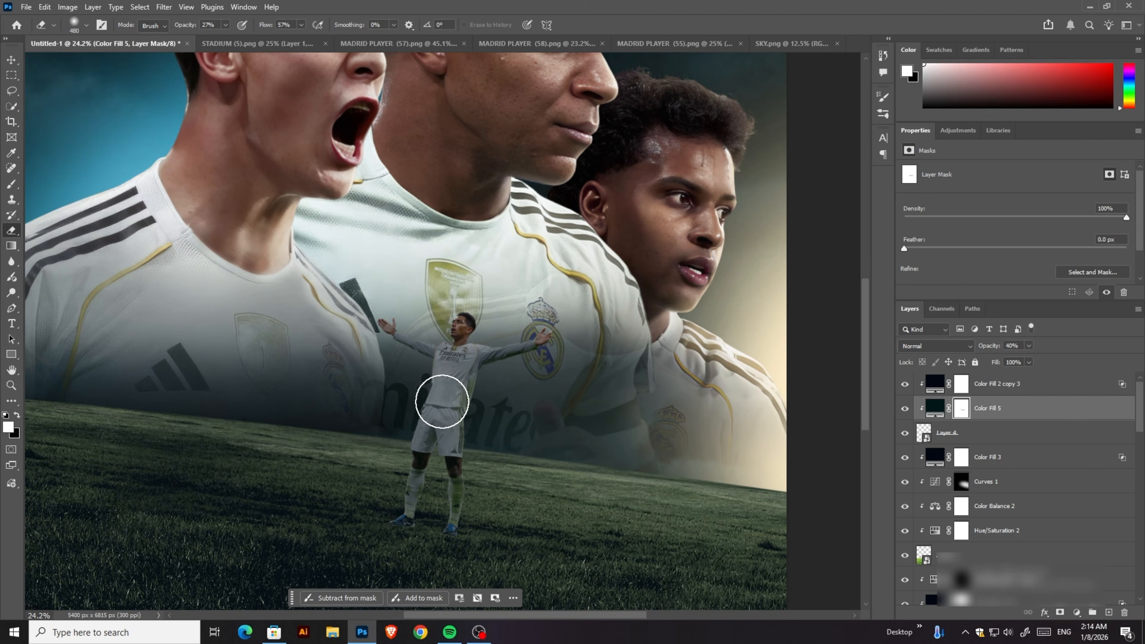
pyautogui.moveTo(185, 27); pyautogui.dragTo(178, 28)
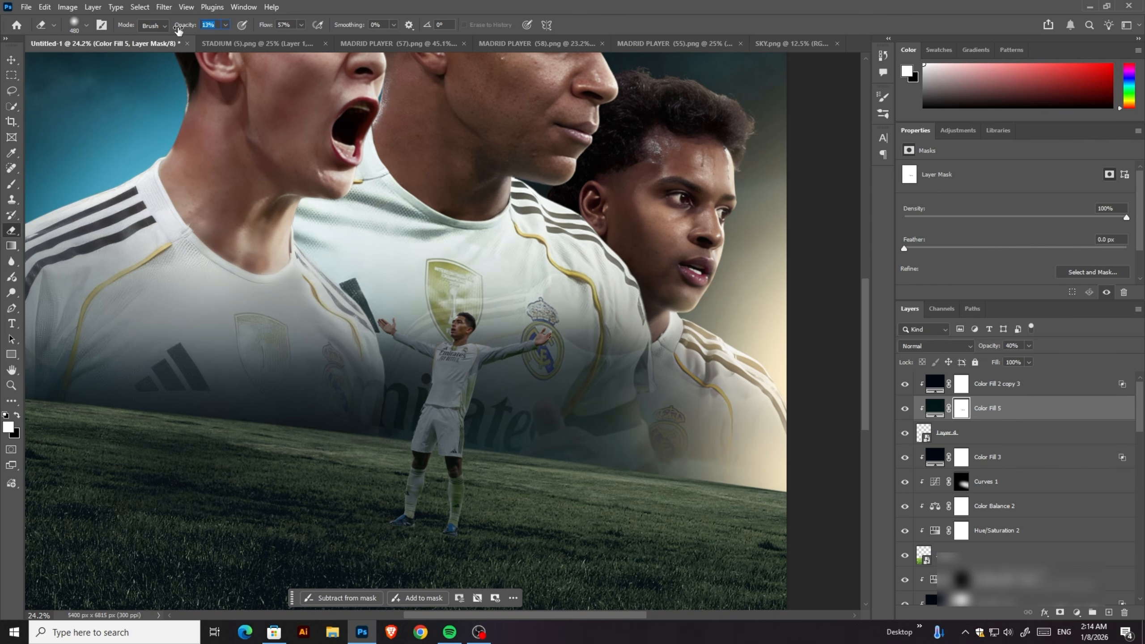
pyautogui.moveTo(505, 353)
pyautogui.mouseDown()
pyautogui.moveTo(441, 357)
pyautogui.moveTo(446, 400)
pyautogui.moveTo(416, 425)
pyautogui.moveTo(465, 424)
pyautogui.moveTo(412, 450)
pyautogui.moveTo(453, 459)
pyautogui.mouseUp()
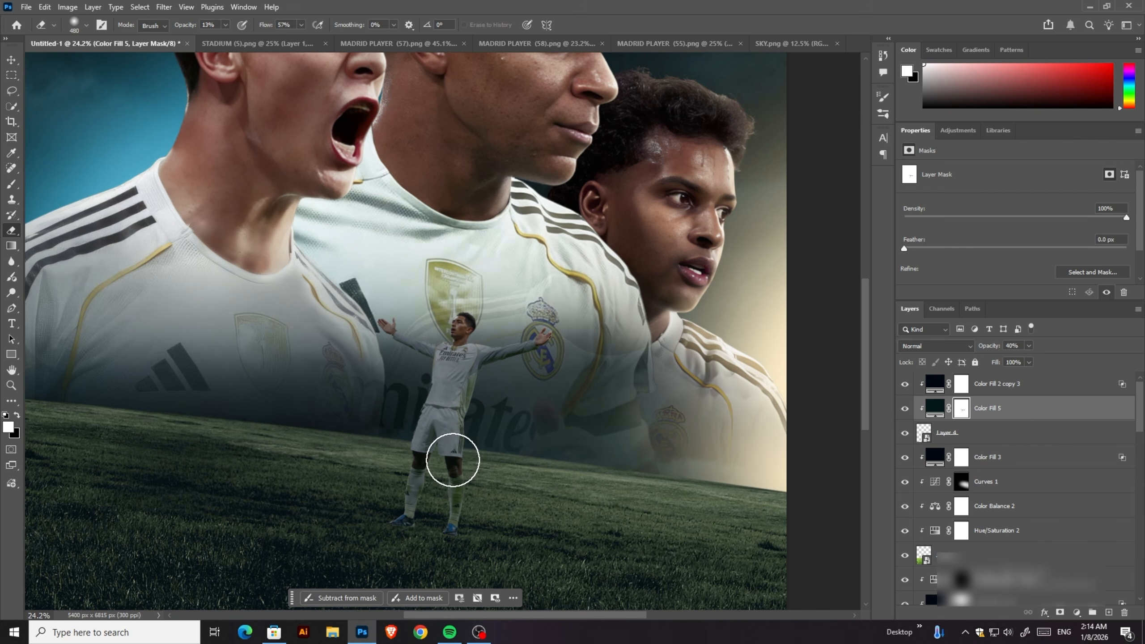
pyautogui.scroll(-3, 547, 391)
pyautogui.scroll(3, 502, 349)
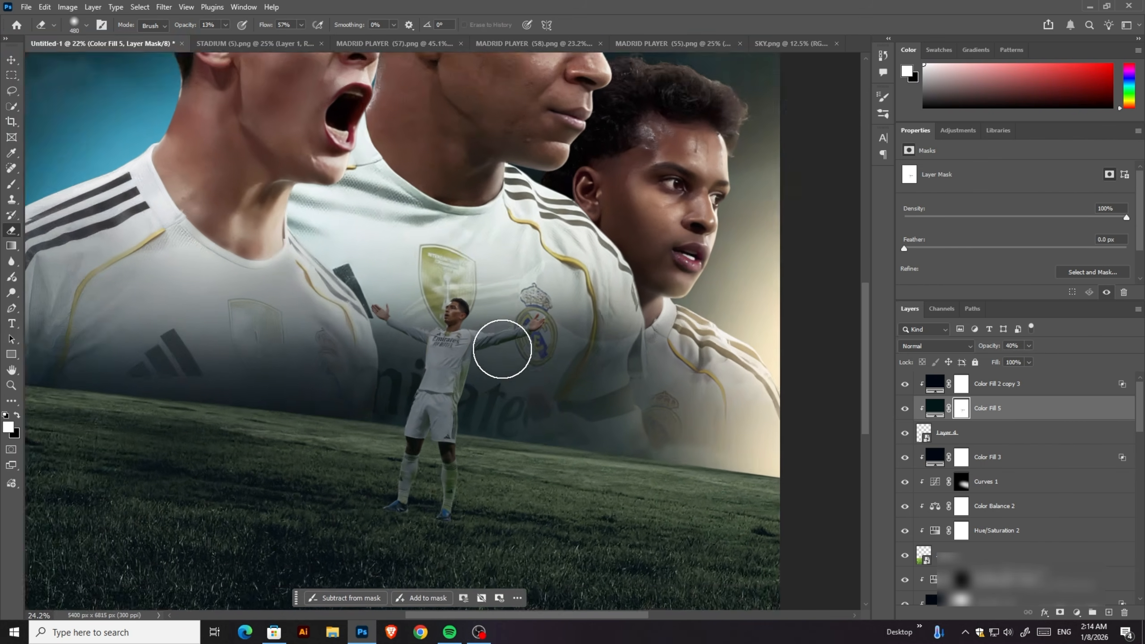
pyautogui.scroll(1, 502, 348)
# Step: Add a Hue/Saturation adjustment above the small player's Color Fill 2 copy 3 layer, clipped to him
pyautogui.click(1027, 384)
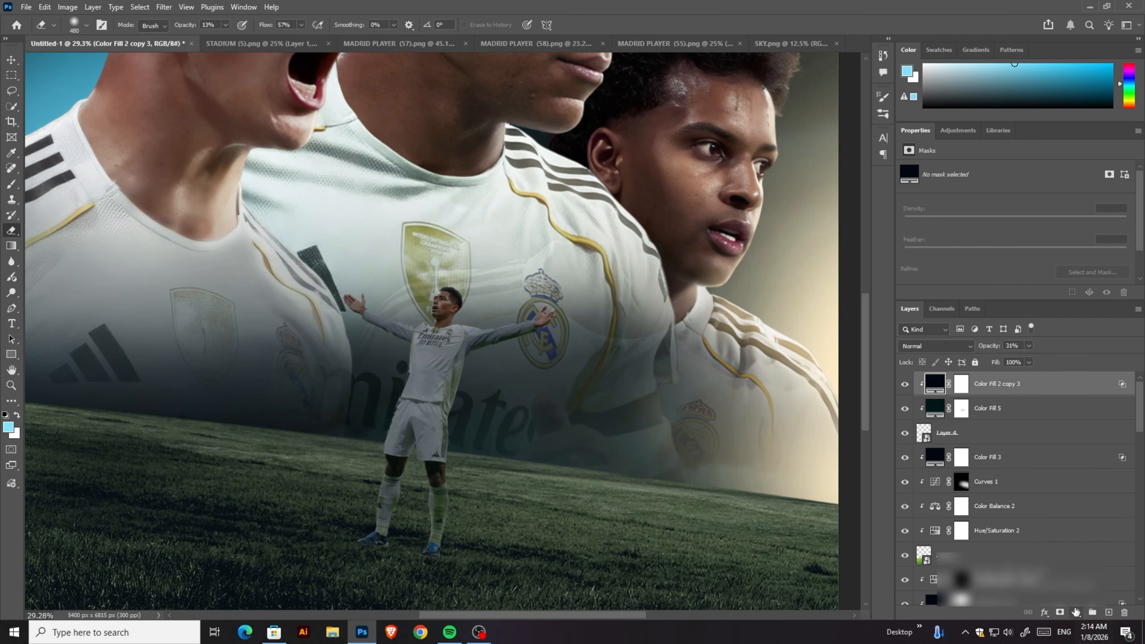
pyautogui.click(1077, 613)
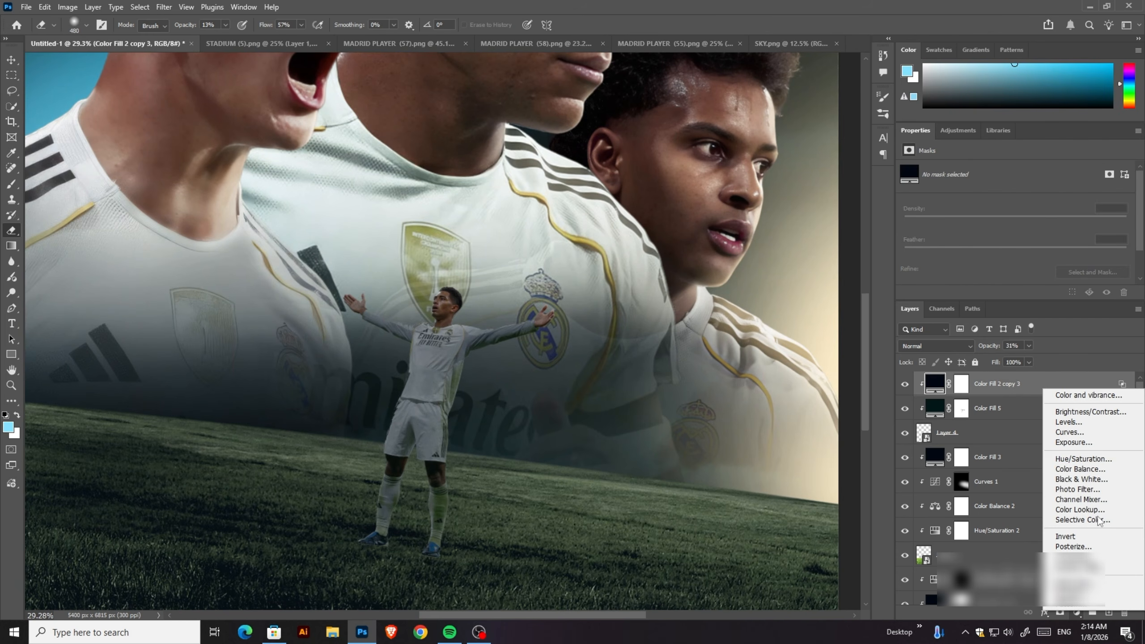
pyautogui.click(1098, 460)
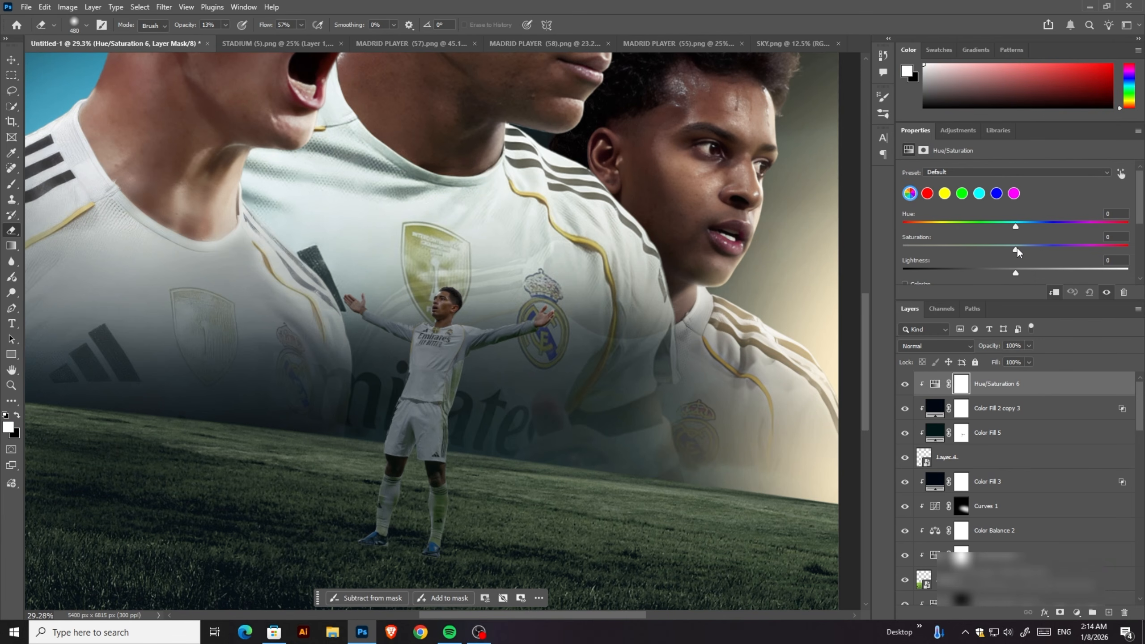
pyautogui.moveTo(1015, 250); pyautogui.dragTo(1048, 251)
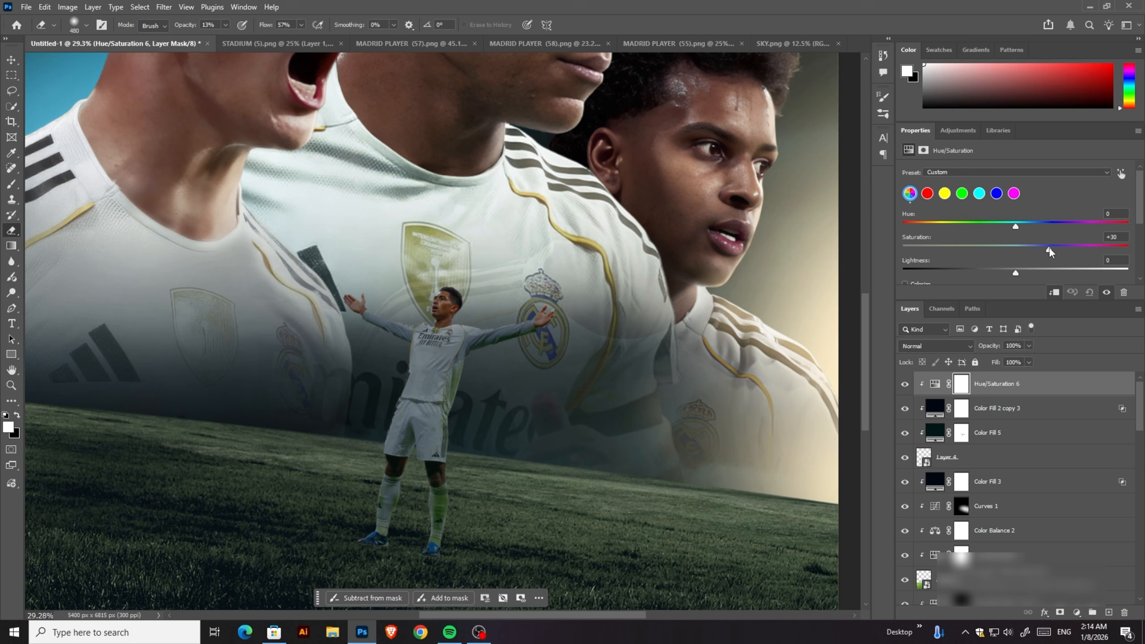
pyautogui.click(1027, 250)
pyautogui.moveTo(1007, 249); pyautogui.dragTo(1005, 249)
pyautogui.press('Delete')
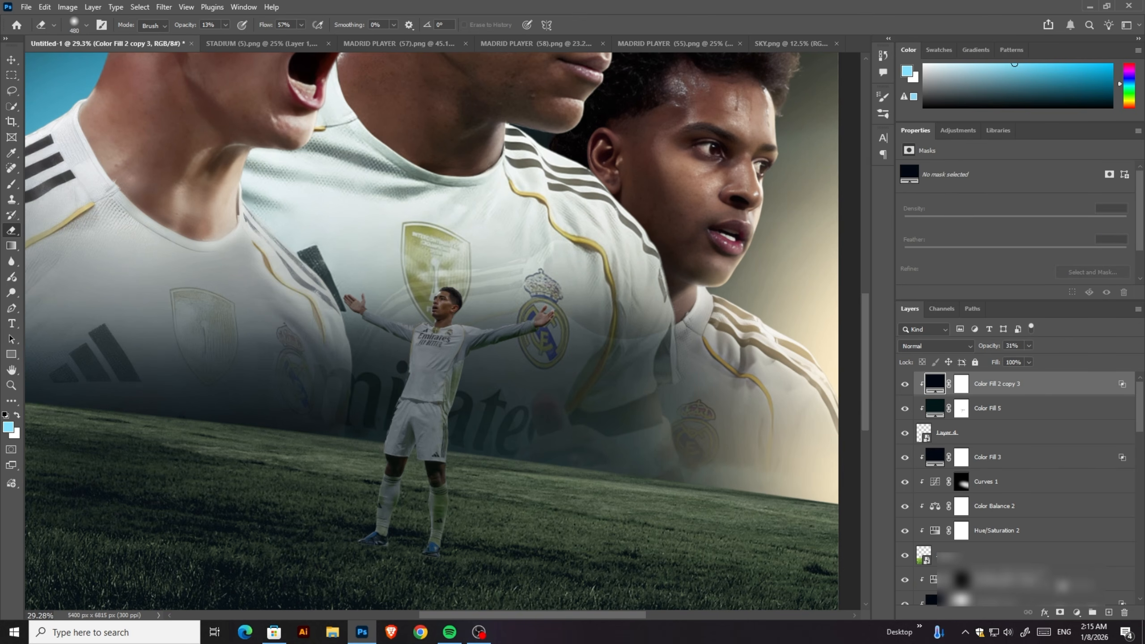
# Step: Add a clipped Hue/Saturation adjustment above the small player's Color Fill 2 copy 3 layer and turn on Colorize
pyautogui.click(1076, 612)
pyautogui.click(1046, 474)
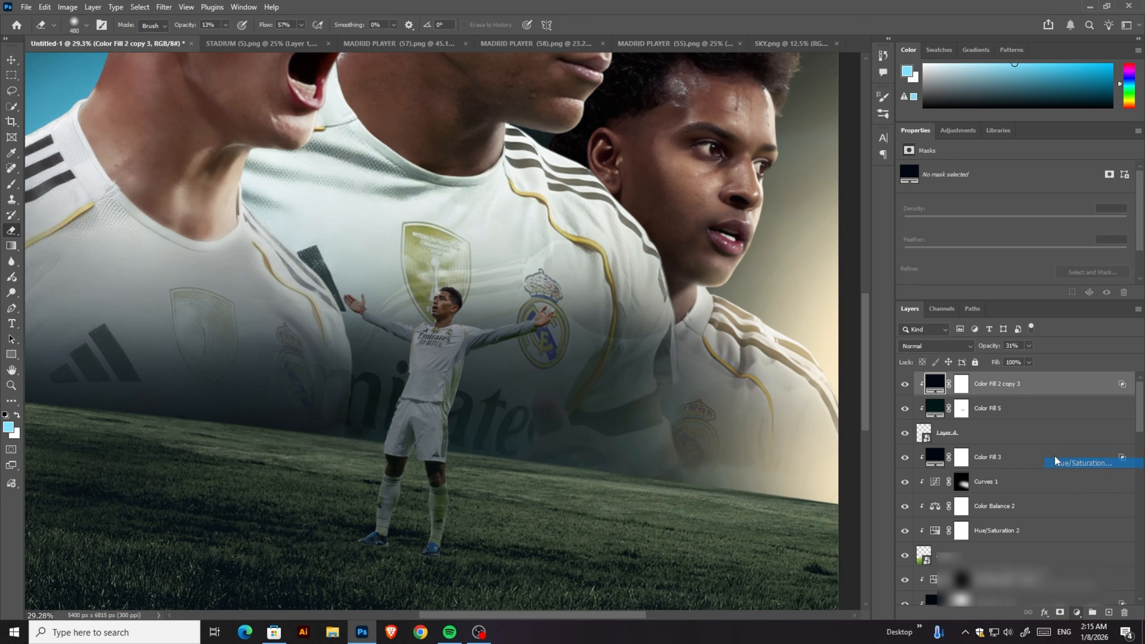
pyautogui.scroll(-1, 794, 244)
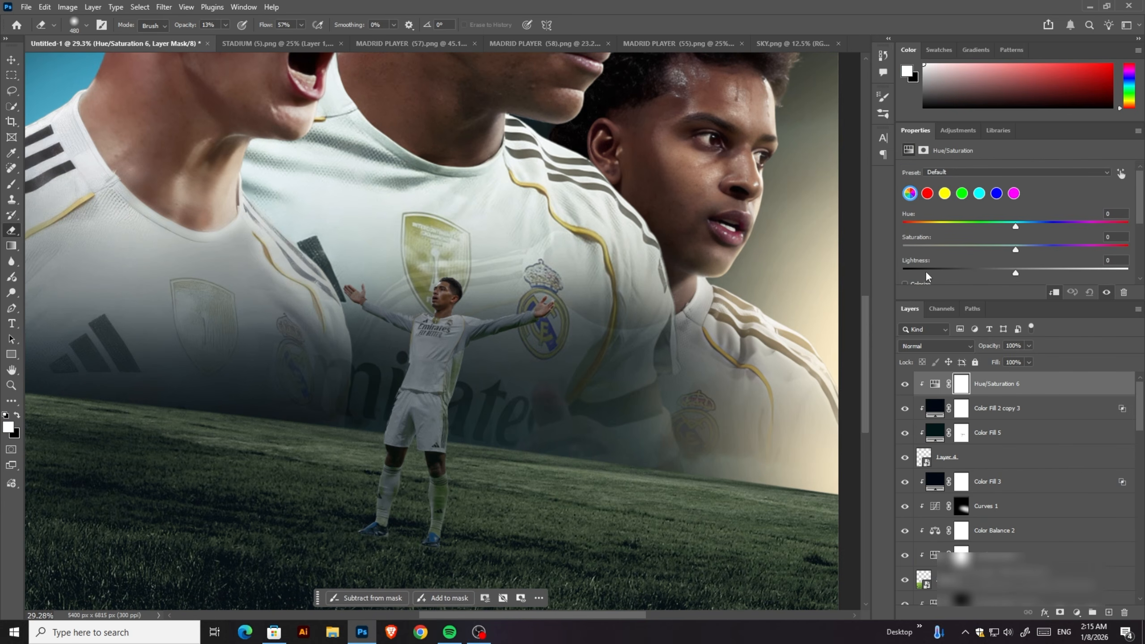
pyautogui.scroll(-1, 923, 270)
pyautogui.click(917, 273)
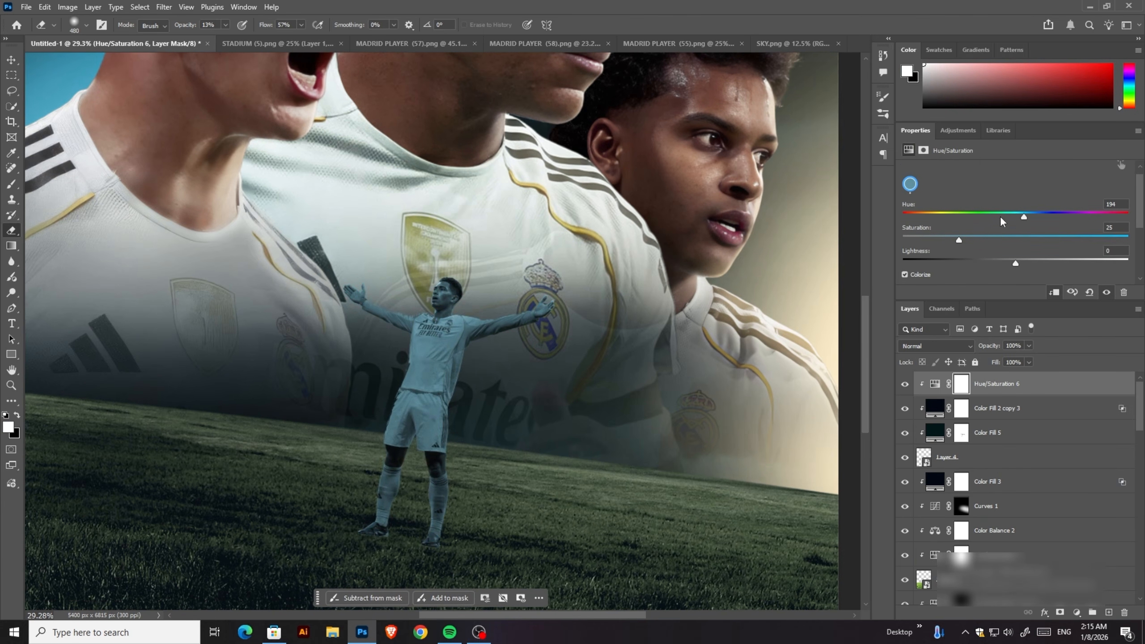
# Step: Set the colorized tint to hue 48, saturation 31 and lightness +72, and invert its mask to hide it
pyautogui.moveTo(1000, 215); pyautogui.dragTo(935, 214)
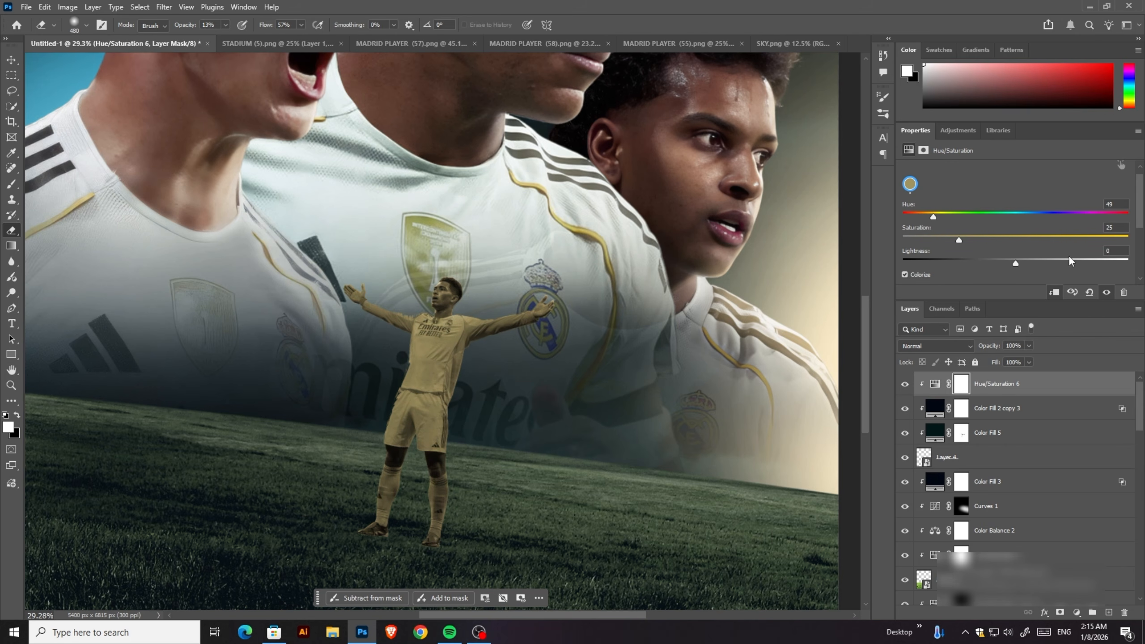
pyautogui.moveTo(1070, 259); pyautogui.dragTo(1094, 269)
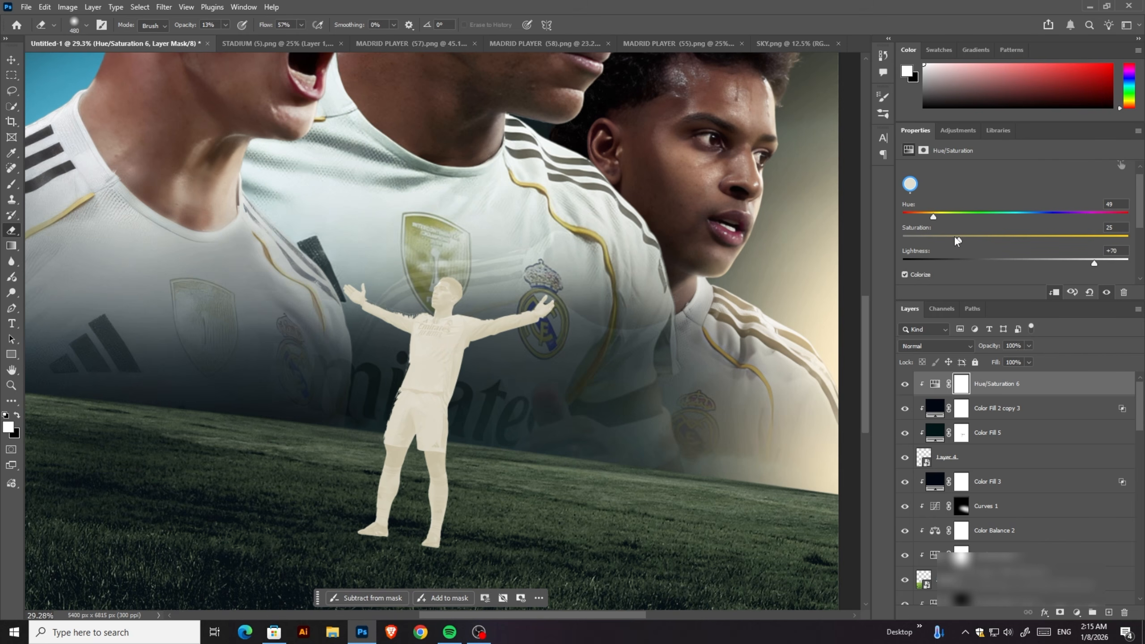
pyautogui.moveTo(927, 216); pyautogui.dragTo(936, 218)
pyautogui.moveTo(1094, 266); pyautogui.dragTo(1103, 266)
pyautogui.hotkey('ctrl', 'i')
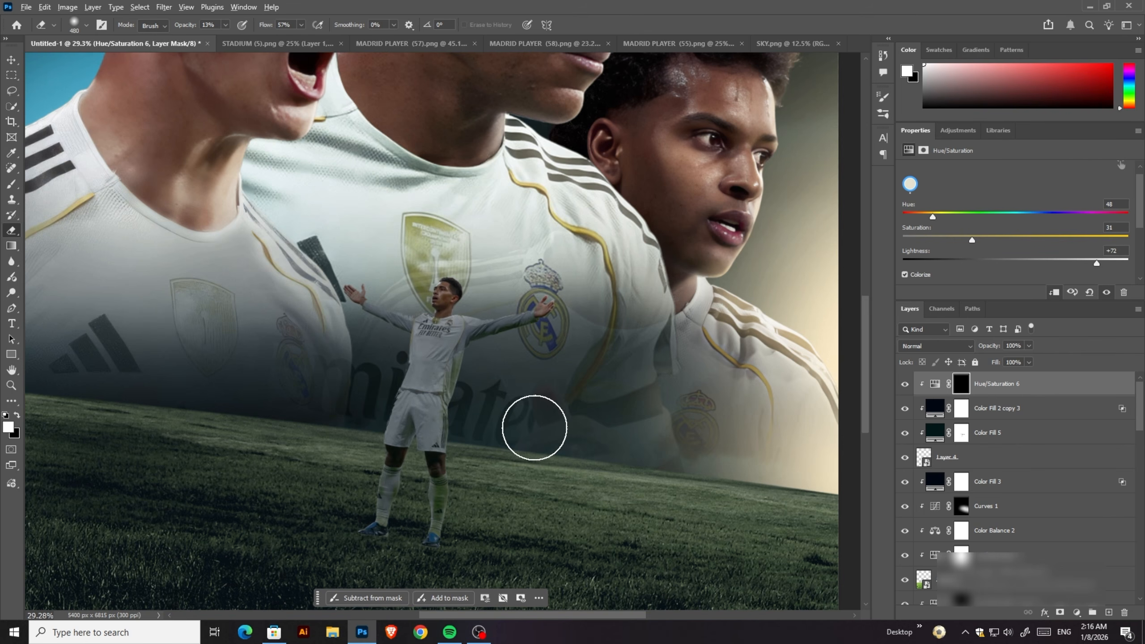
# Step: Reveal the warm tint as a rim light on the small player's shirt below the armpit with a small soft eraser
pyautogui.scroll(1, 19, 95)
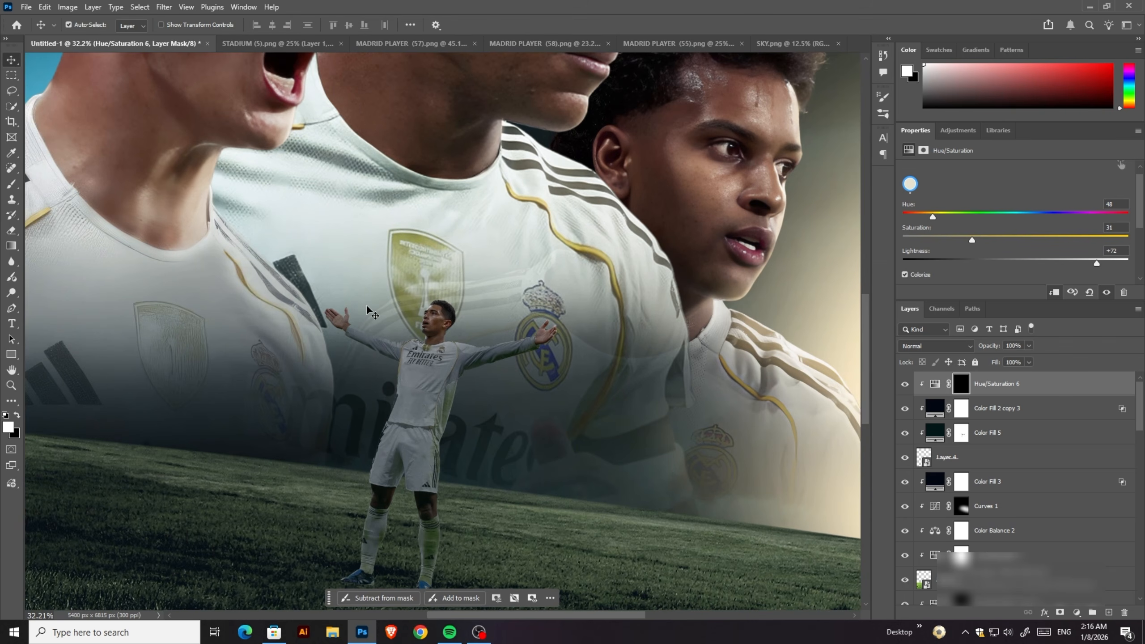
pyautogui.scroll(-3, 367, 311)
pyautogui.scroll(3, 519, 383)
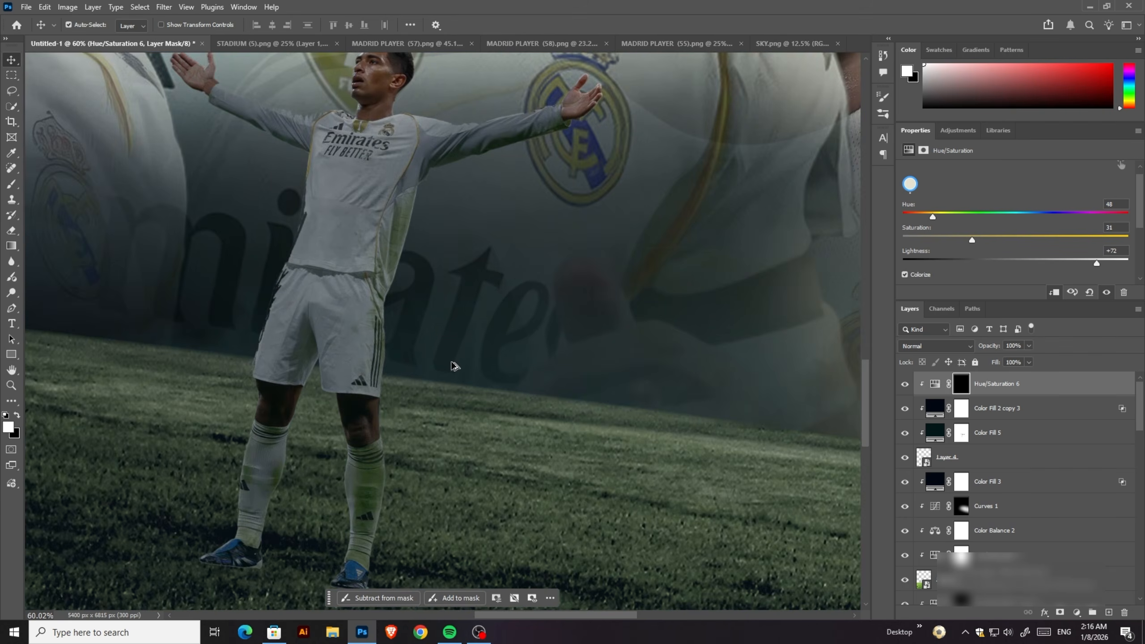
pyautogui.scroll(4, 418, 224)
pyautogui.press('e')
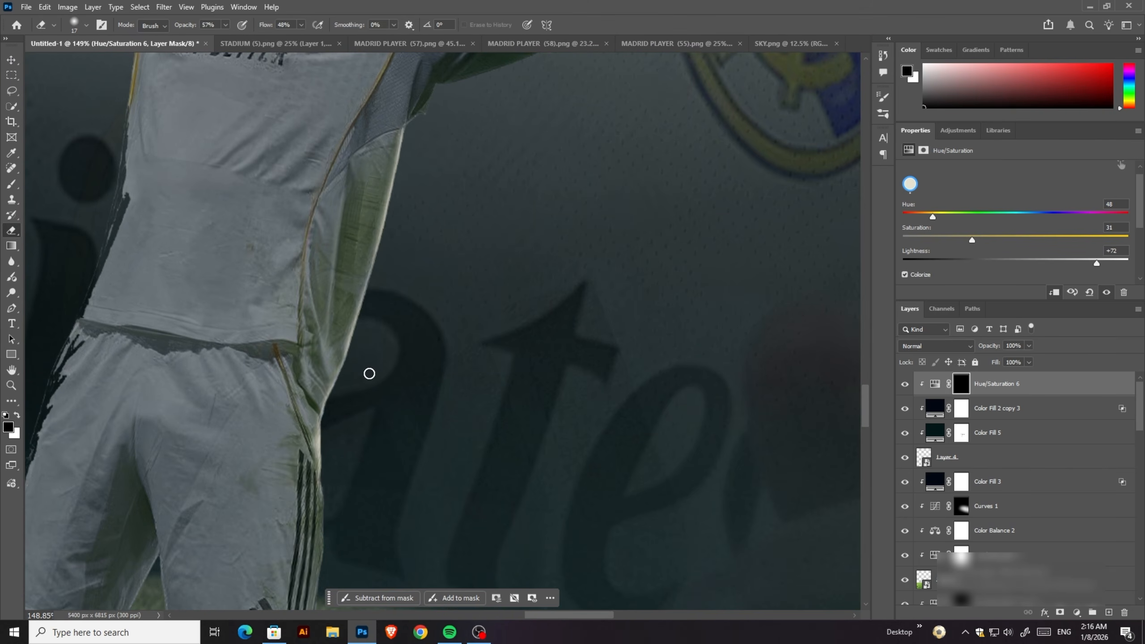
pyautogui.click(86, 24)
pyautogui.moveTo(72, 64); pyautogui.dragTo(82, 64)
pyautogui.moveTo(265, 24); pyautogui.dragTo(259, 24)
pyautogui.moveTo(394, 128); pyautogui.dragTo(383, 190)
# Step: Refine the rim light along the shirt's outer edge with a finer stroke and enlarge the eraser for softening its inner side
pyautogui.scroll(1, 421, 102)
pyautogui.click(86, 24)
pyautogui.moveTo(81, 64); pyautogui.dragTo(70, 64)
pyautogui.scroll(1, 384, 226)
pyautogui.moveTo(414, 146); pyautogui.dragTo(392, 215)
pyautogui.scroll(-1, 425, 170)
pyautogui.press('x')
pyautogui.click(86, 25)
pyautogui.moveTo(70, 63); pyautogui.dragTo(86, 64)
# Step: Extend the warm rim light down the shirt's side to the waist at 73% eraser opacity
pyautogui.scroll(-4, 540, 253)
pyautogui.click(86, 24)
pyautogui.click(224, 26)
pyautogui.moveTo(217, 37); pyautogui.dragTo(224, 37)
pyautogui.scroll(-1, 361, 413)
pyautogui.scroll(1, 409, 218)
pyautogui.press('x')
pyautogui.moveTo(392, 381); pyautogui.dragTo(355, 453)
# Step: Reveal the warm rim light along the underside of the sleeve reaching towards the crest with a 14 px eraser, and soften its inner edge
pyautogui.click(86, 24)
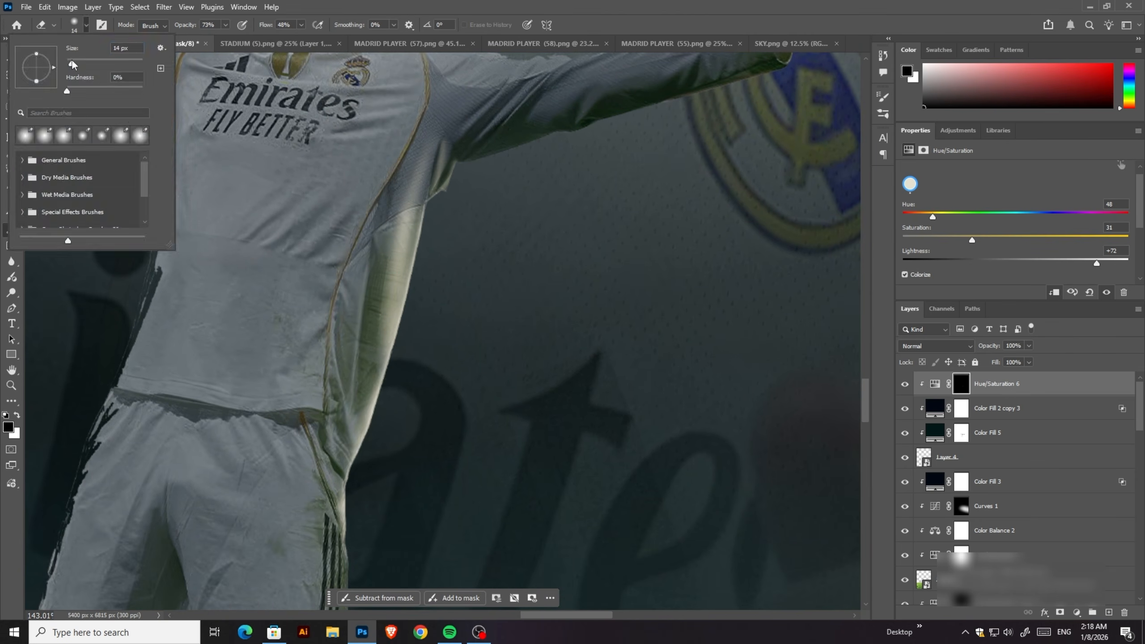
pyautogui.moveTo(80, 64); pyautogui.dragTo(72, 64)
pyautogui.scroll(4, 518, 149)
pyautogui.moveTo(436, 210); pyautogui.dragTo(533, 179)
pyautogui.scroll(-2, 590, 165)
pyautogui.moveTo(685, 169)
pyautogui.mouseDown()
pyautogui.moveTo(572, 200)
pyautogui.moveTo(693, 138)
pyautogui.mouseUp()
pyautogui.scroll(-1, 534, 294)
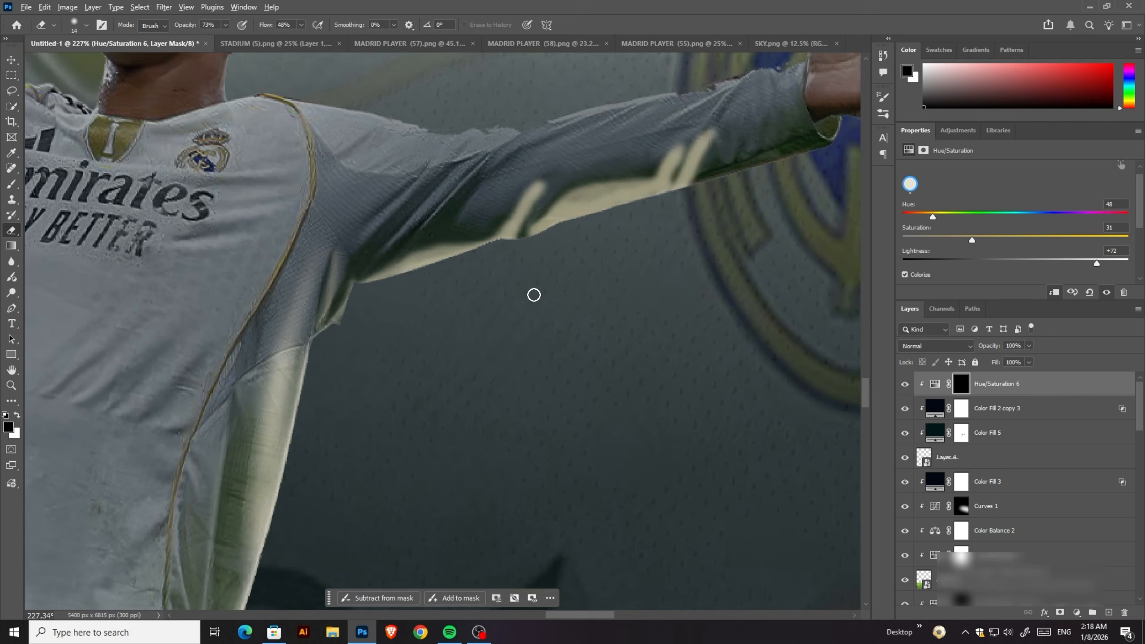
pyautogui.moveTo(559, 232); pyautogui.dragTo(672, 197)
pyautogui.scroll(-2, 631, 216)
pyautogui.press('x')
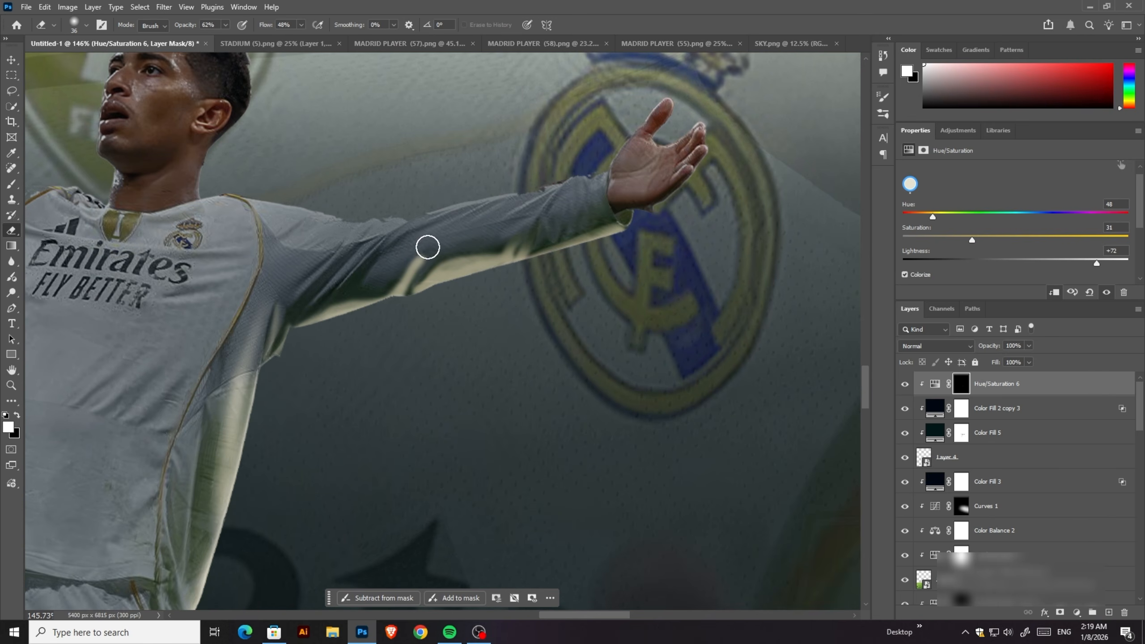
pyautogui.click(492, 226)
# Step: Add a layer mask to the small player's layer and erase the stray cuff edge at his outstretched wrist
pyautogui.scroll(-2, 590, 218)
pyautogui.scroll(2, 599, 216)
pyautogui.click(946, 458)
pyautogui.click(1059, 612)
pyautogui.click(617, 234)
pyautogui.scroll(-2, 613, 194)
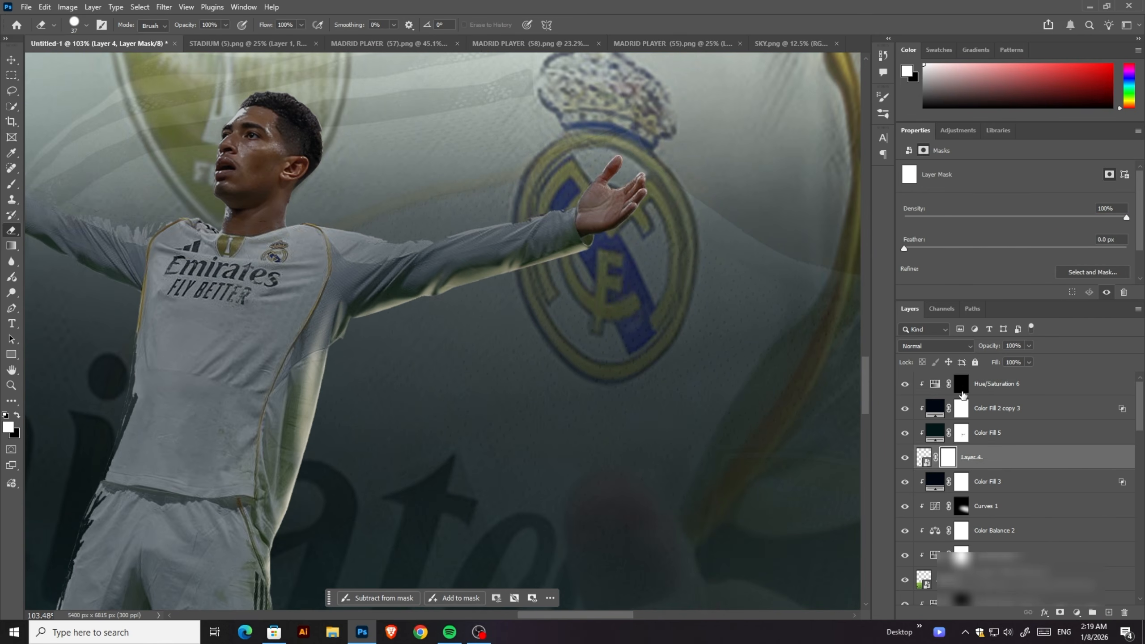
# Step: Build up the warm light on Hue/Saturation 6's mask down the small player's side and leg at 33% eraser opacity
pyautogui.click(961, 384)
pyautogui.scroll(-1, 399, 287)
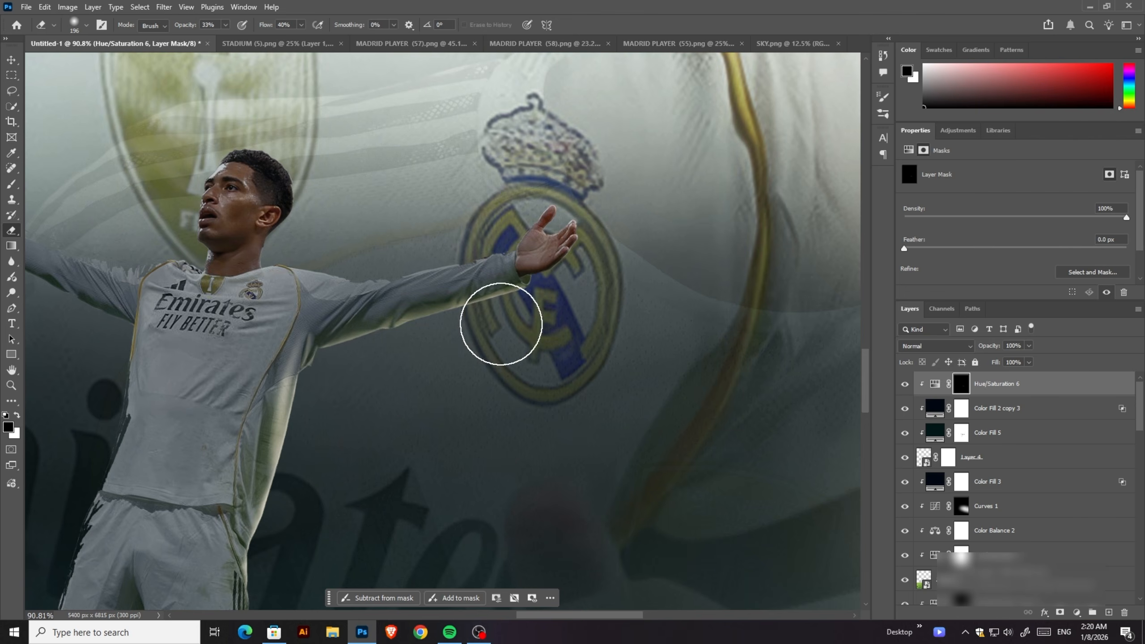
pyautogui.scroll(-3, 338, 423)
pyautogui.scroll(4, 342, 450)
pyautogui.moveTo(336, 278); pyautogui.dragTo(328, 409)
pyautogui.scroll(-3, 336, 396)
pyautogui.moveTo(341, 313); pyautogui.dragTo(318, 501)
pyautogui.scroll(-5, 381, 391)
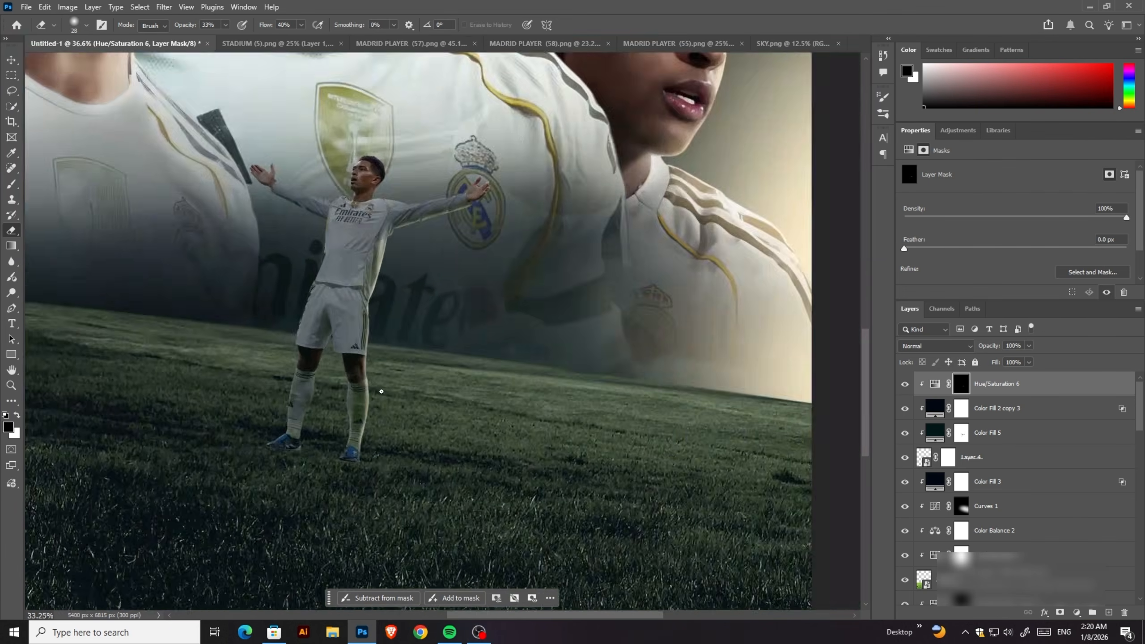
pyautogui.scroll(6, 392, 187)
pyautogui.scroll(-2, 336, 217)
pyautogui.scroll(1, 355, 130)
pyautogui.click(947, 457)
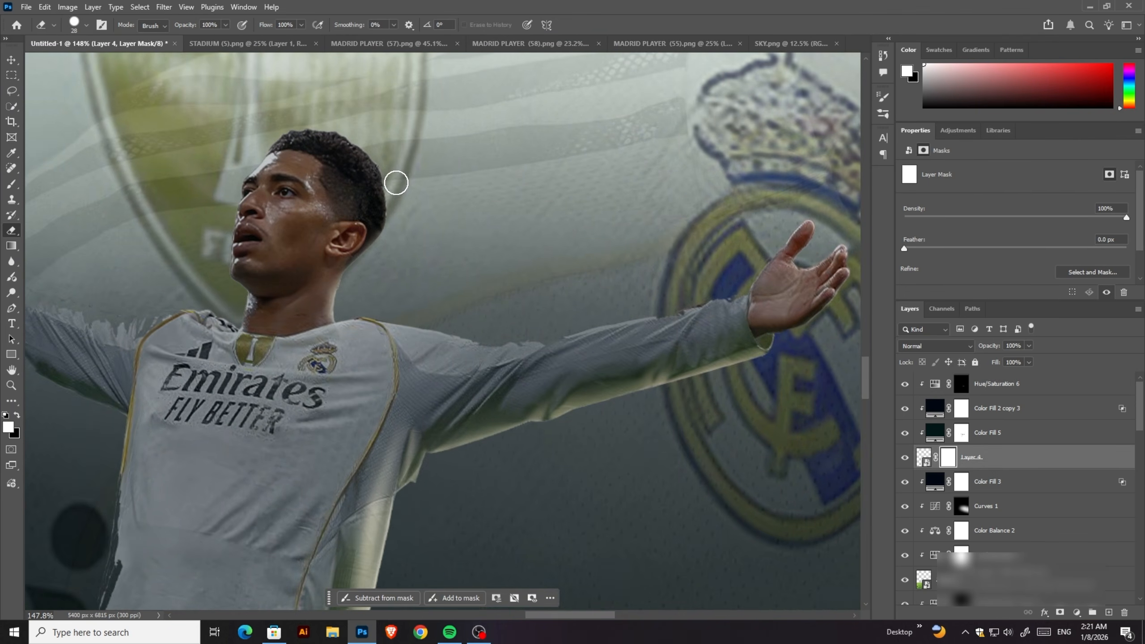
pyautogui.scroll(-2, 423, 207)
pyautogui.click(961, 383)
pyautogui.click(87, 24)
pyautogui.click(948, 457)
pyautogui.scroll(2, 401, 252)
# Step: Strengthen the warm light down the small player's lit side on the Hue/Saturation 6 mask at 71% eraser opacity
pyautogui.click(960, 384)
pyautogui.press('x')
pyautogui.scroll(-5, 435, 225)
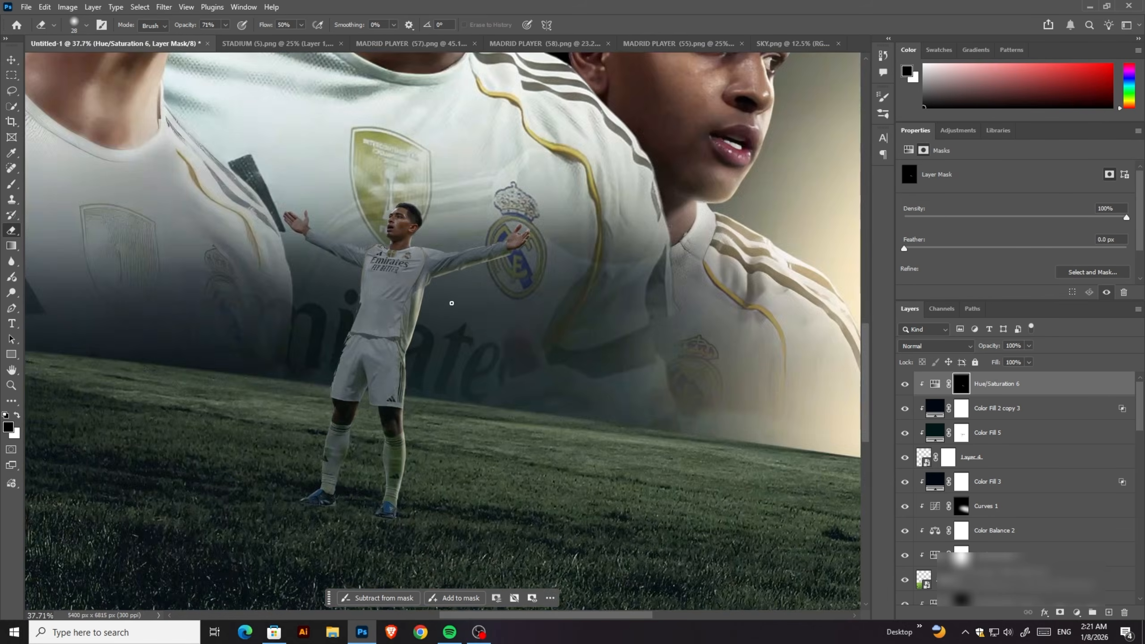
pyautogui.scroll(5, 334, 492)
pyautogui.moveTo(362, 435); pyautogui.dragTo(432, 219)
pyautogui.click(86, 25)
pyautogui.moveTo(70, 64); pyautogui.dragTo(76, 64)
pyautogui.moveTo(403, 263); pyautogui.dragTo(371, 404)
pyautogui.scroll(2, 401, 306)
pyautogui.scroll(-5, 387, 261)
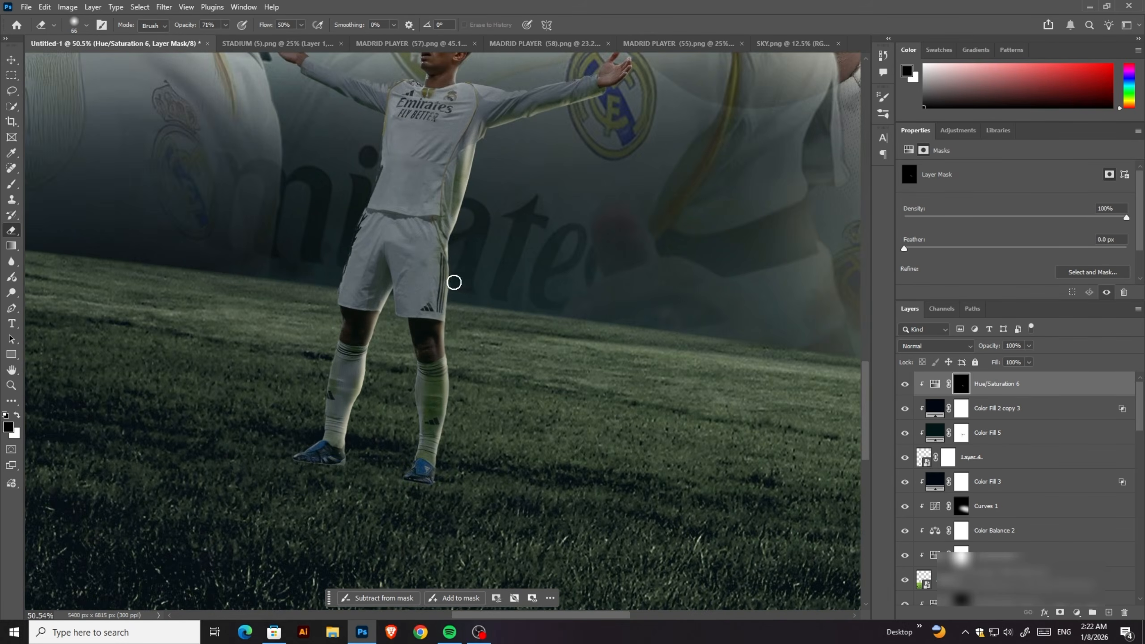
# Step: Reveal the warm rim light along the small player's neck and shoulder with an 18 px soft eraser at 65% opacity
pyautogui.scroll(-2, 450, 284)
pyautogui.press('4')
pyautogui.press('6')
pyautogui.scroll(4, 332, 299)
pyautogui.scroll(6, 454, 214)
pyautogui.click(86, 24)
pyautogui.moveTo(76, 64); pyautogui.dragTo(68, 64)
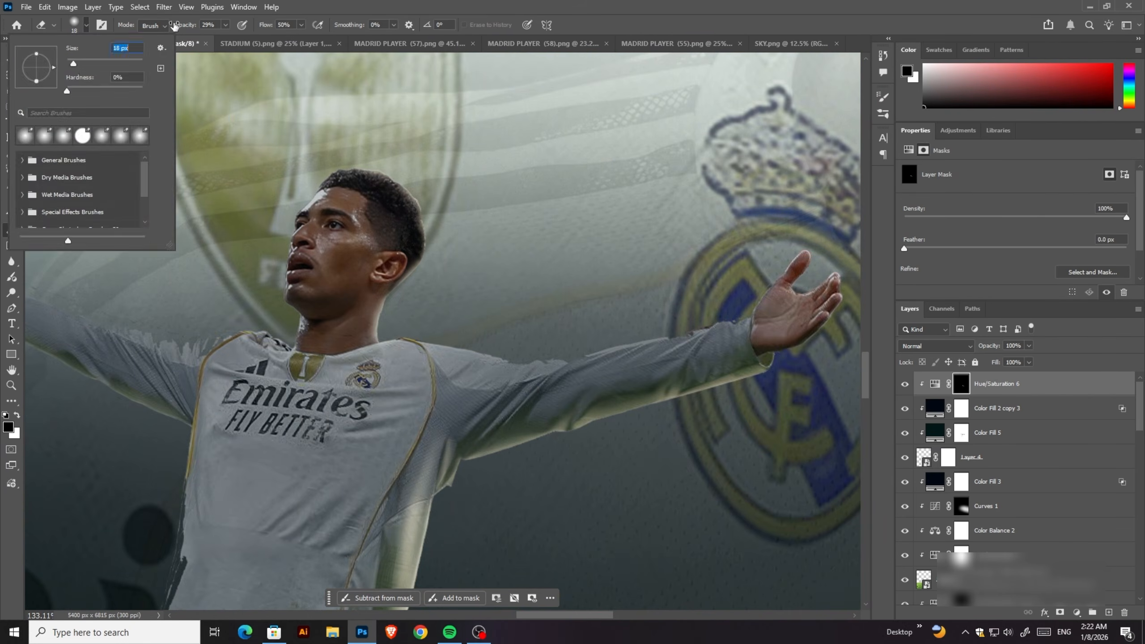
pyautogui.moveTo(180, 25); pyautogui.dragTo(196, 24)
pyautogui.moveTo(375, 338); pyautogui.dragTo(511, 353)
pyautogui.scroll(-6, 511, 353)
pyautogui.scroll(3, 532, 336)
pyautogui.scroll(-8, 481, 340)
pyautogui.scroll(-5, 481, 340)
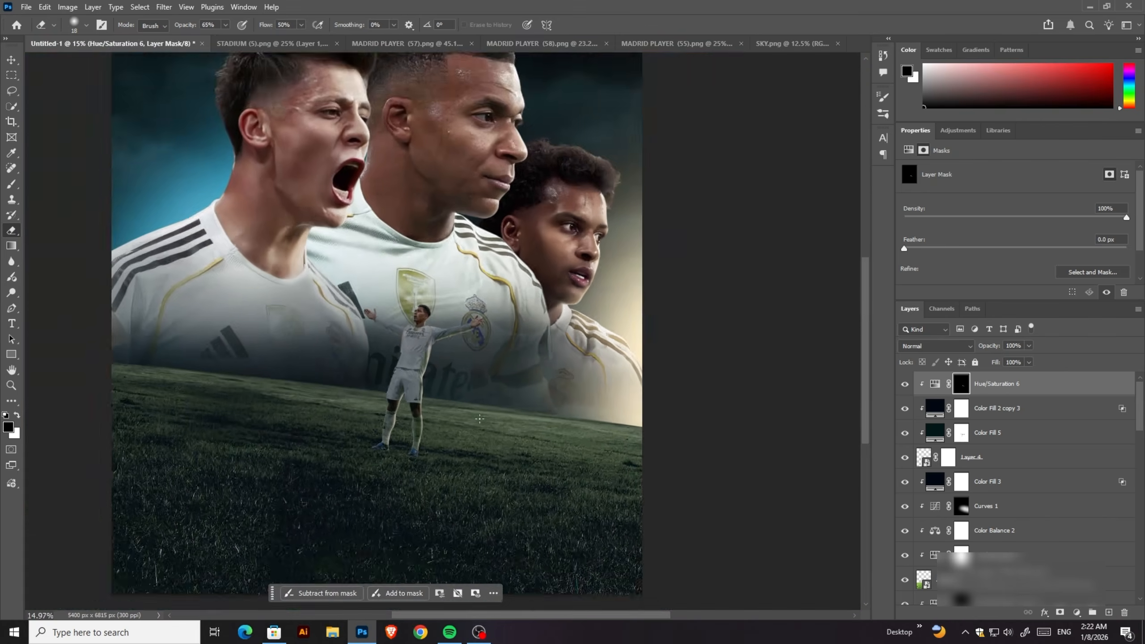
# Step: Add a clipped Hue/Saturation adjustment above the small player's Color Fill 2 copy 3 and set the greens' saturation to -40
pyautogui.scroll(3, 450, 396)
pyautogui.click(1037, 409)
pyautogui.click(1076, 612)
pyautogui.click(1082, 462)
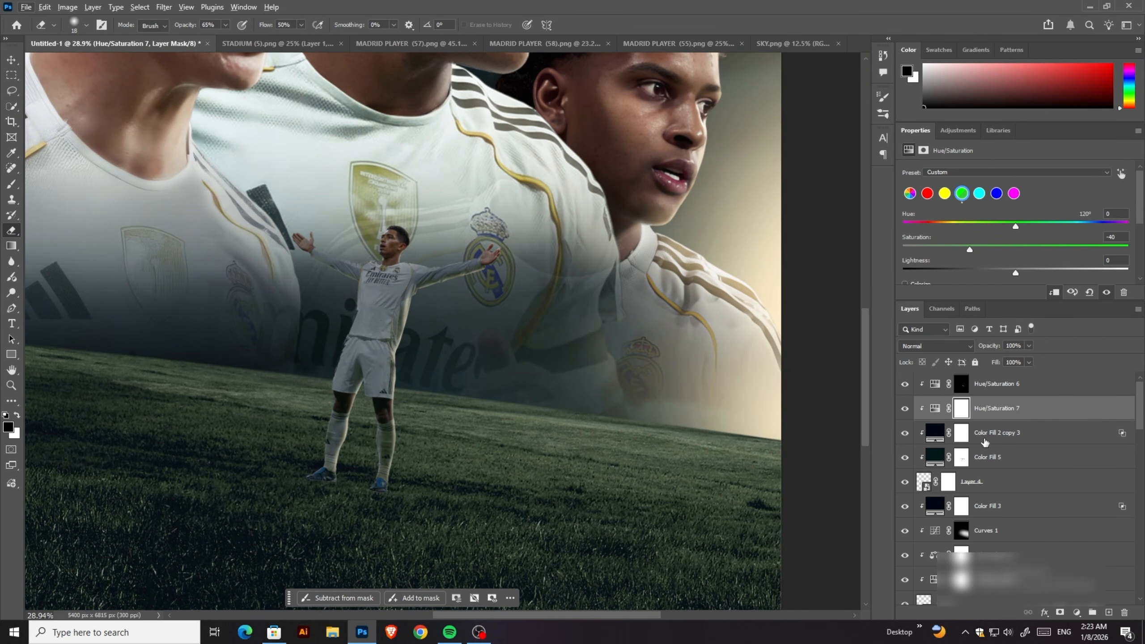
# Step: Add another clipped Hue/Saturation adjustment, colorized yellow at hue 50 and saturation 70 with the lightness raised above +69
pyautogui.click(1076, 612)
pyautogui.click(1082, 463)
pyautogui.click(906, 283)
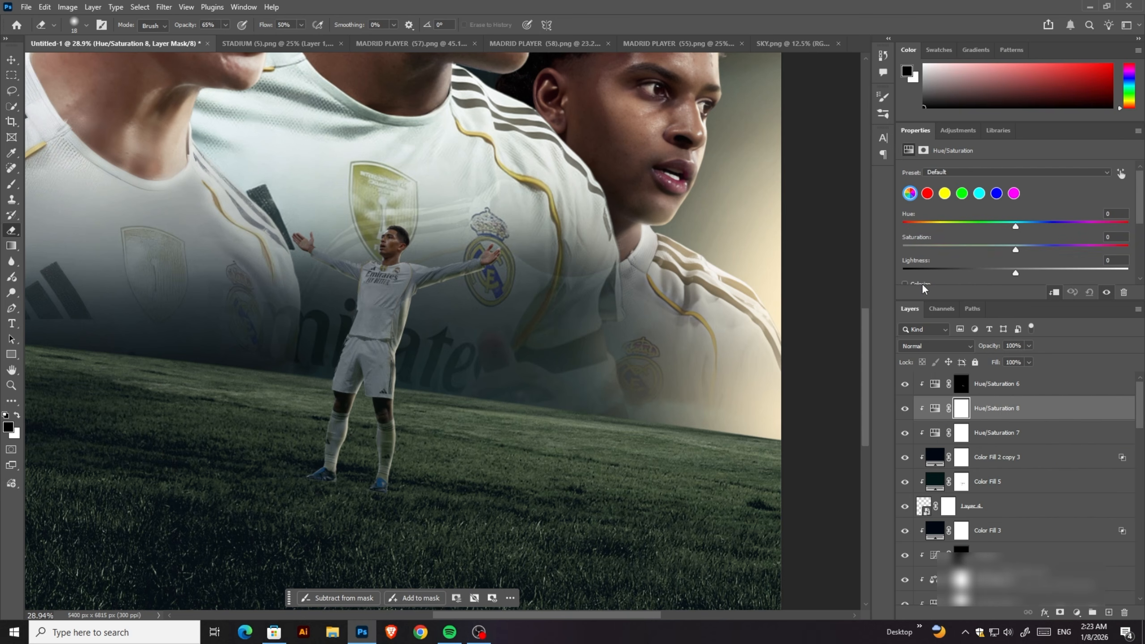
pyautogui.moveTo(920, 225)
pyautogui.mouseDown()
pyautogui.moveTo(1060, 249)
pyautogui.moveTo(1093, 273)
pyautogui.moveTo(940, 229)
pyautogui.mouseUp()
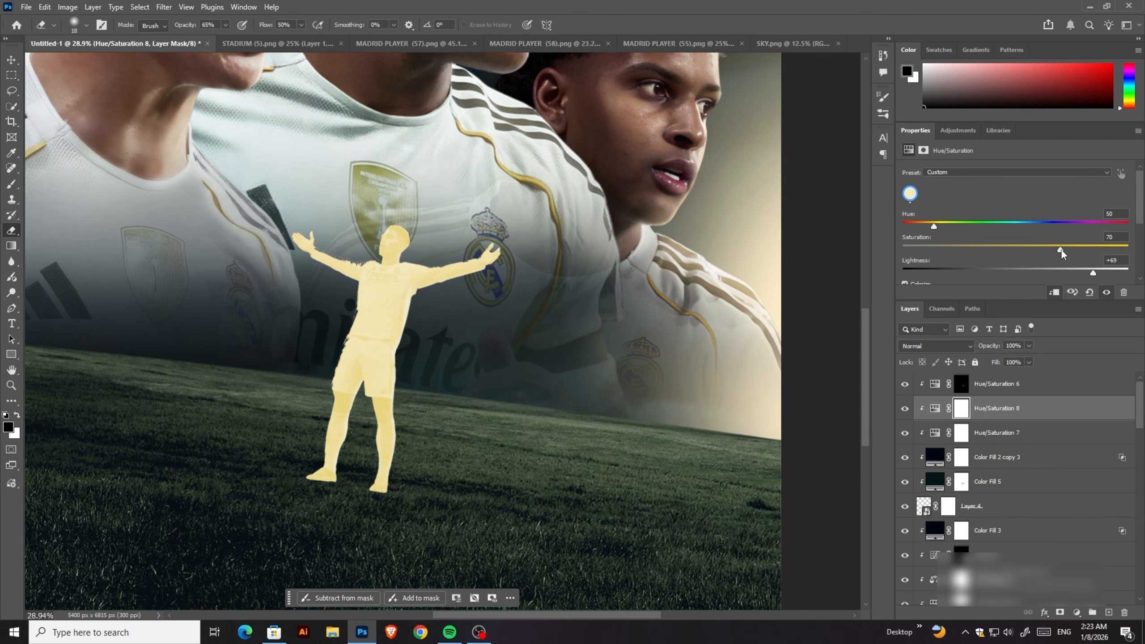
pyautogui.moveTo(1093, 271); pyautogui.dragTo(1105, 273)
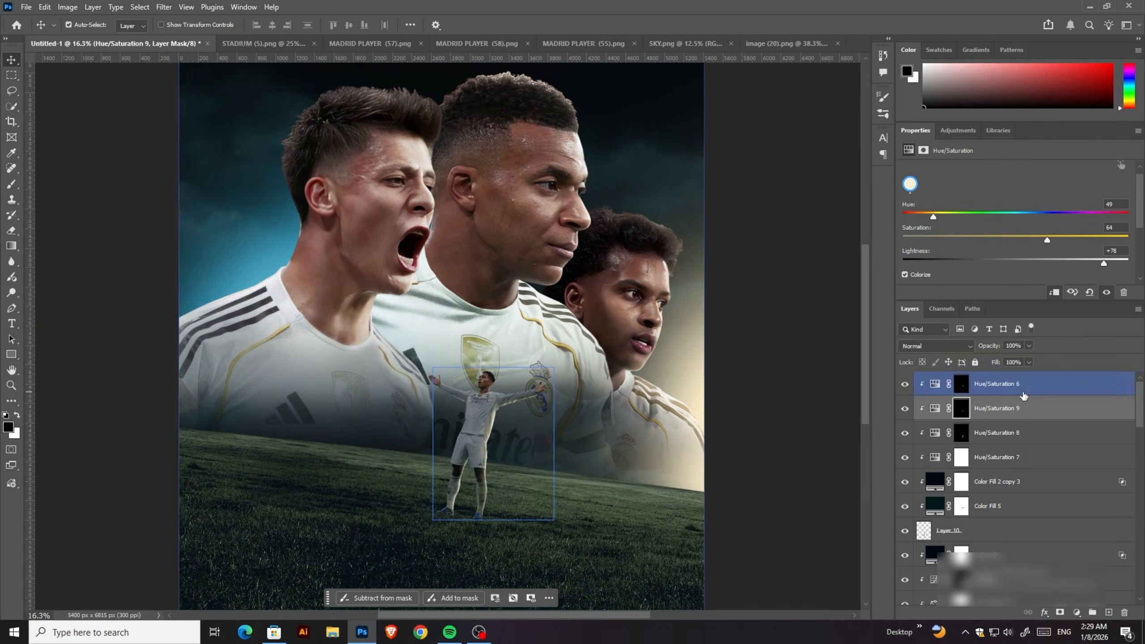
# Step: Paint a soft cream glow on new Layer 11 where the grass meets the bright edge beside the third player, using 5000 px and 2165 px brushes
pyautogui.press('b')
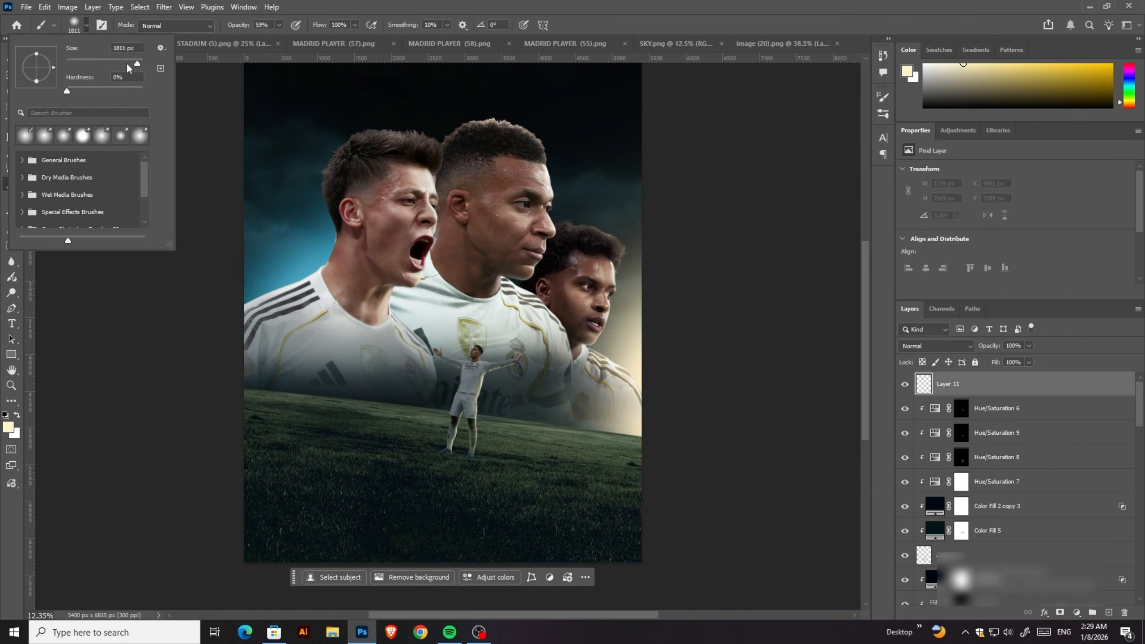
pyautogui.click(639, 409)
pyautogui.click(728, 414)
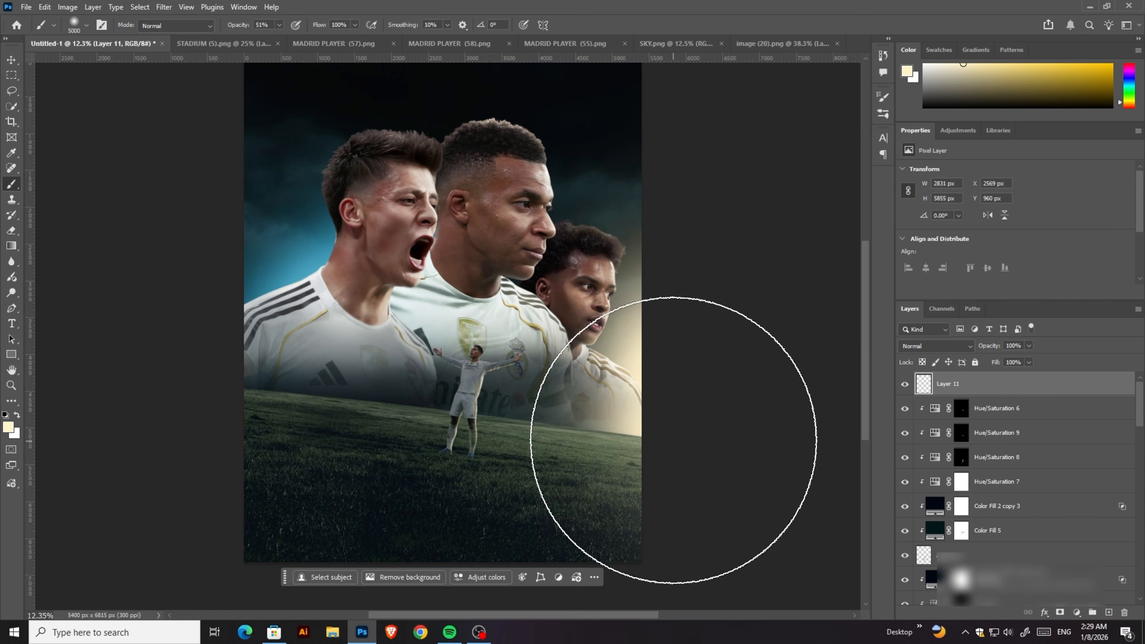
pyautogui.click(87, 25)
pyautogui.moveTo(131, 55); pyautogui.dragTo(109, 56)
pyautogui.click(629, 436)
pyautogui.click(635, 430)
pyautogui.scroll(-2, 517, 379)
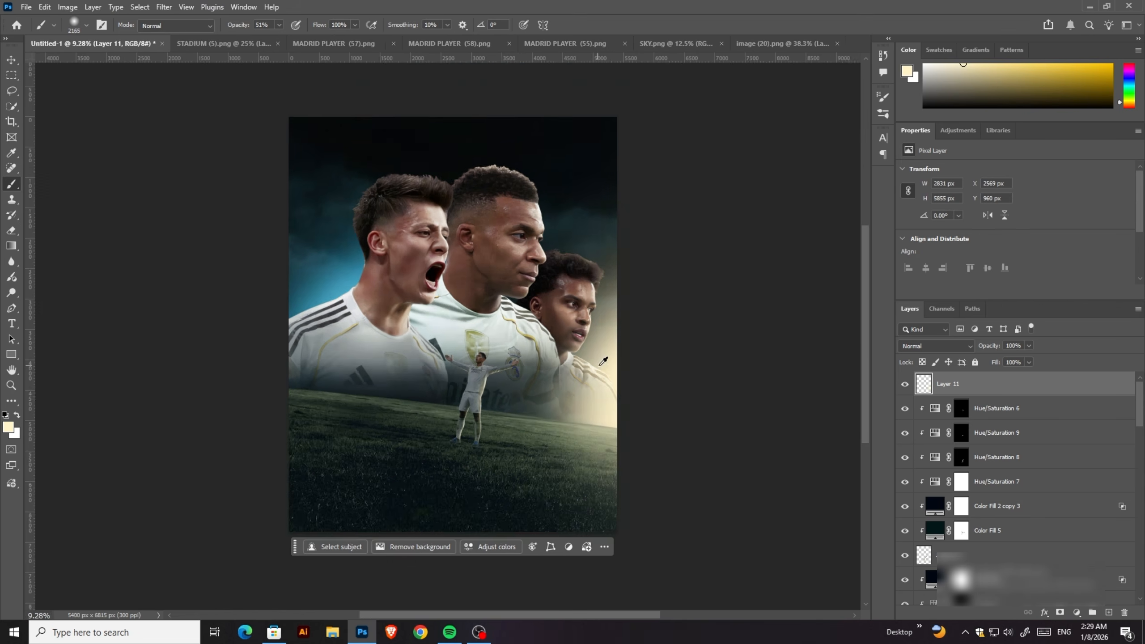
# Step: Scale the cream glow to 150.80%, rotate it -8.58° and position it over the poster's bright edge
pyautogui.moveTo(517, 379); pyautogui.dragTo(405, 363)
pyautogui.hotkey('ctrl', 't')
pyautogui.moveTo(516, 334); pyautogui.dragTo(611, 334)
pyautogui.moveTo(558, 365); pyautogui.dragTo(536, 363)
pyautogui.moveTo(630, 360); pyautogui.dragTo(631, 334)
pyautogui.moveTo(558, 359); pyautogui.dragTo(537, 360)
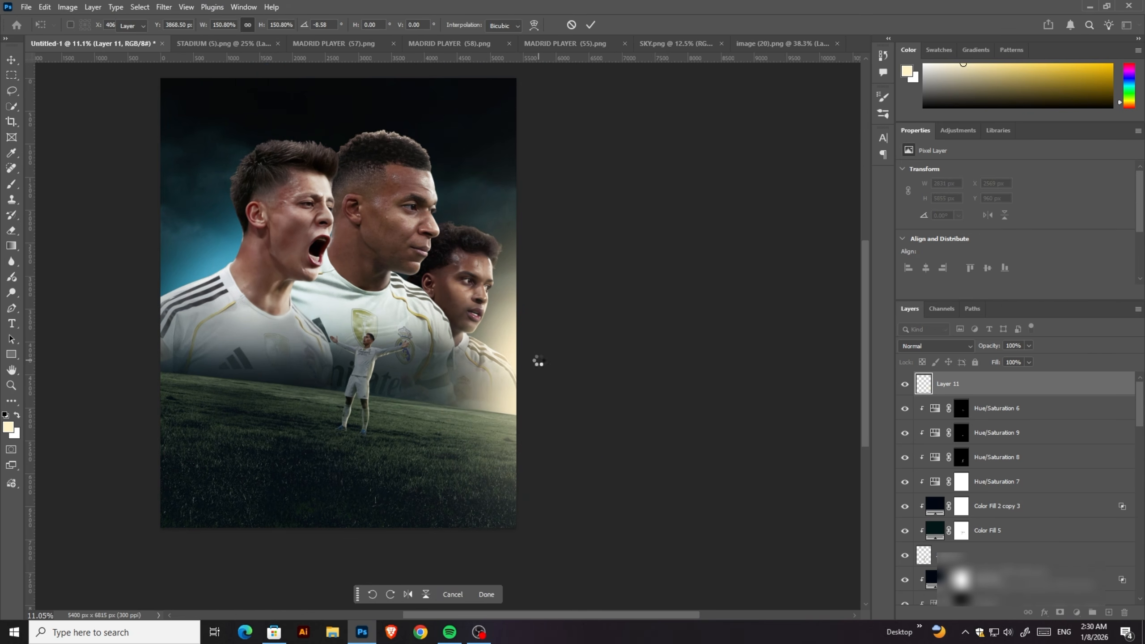
pyautogui.press('Return')
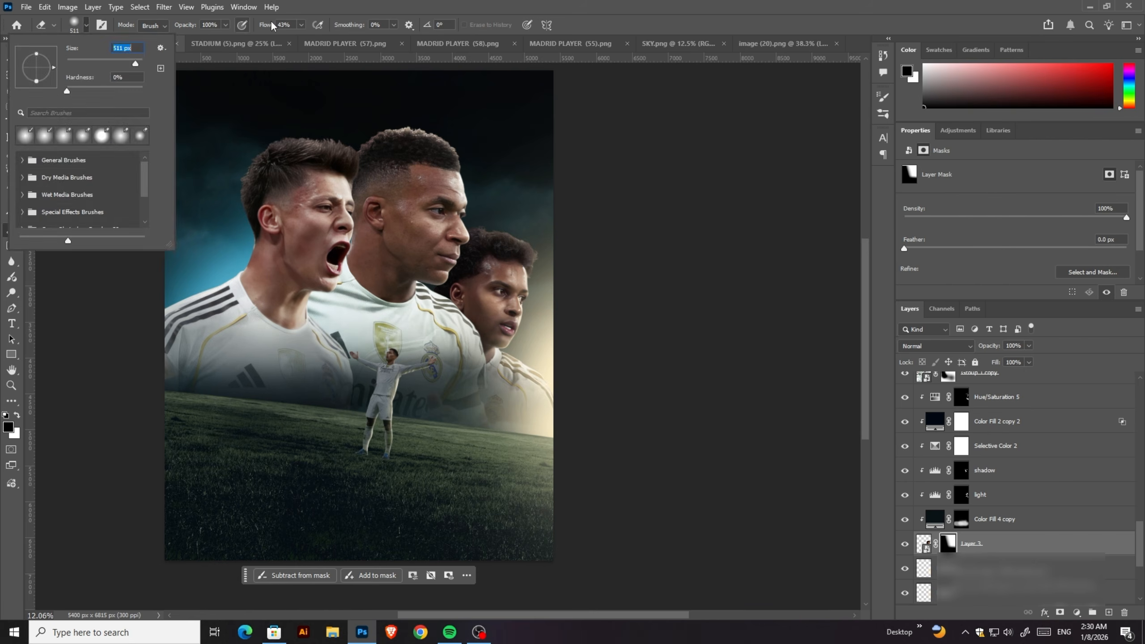
# Step: Reveal more of the dark Color Fill 4 over the middle player's lower shirt with a 2165 px soft eraser at 27% opacity
pyautogui.press('Return')
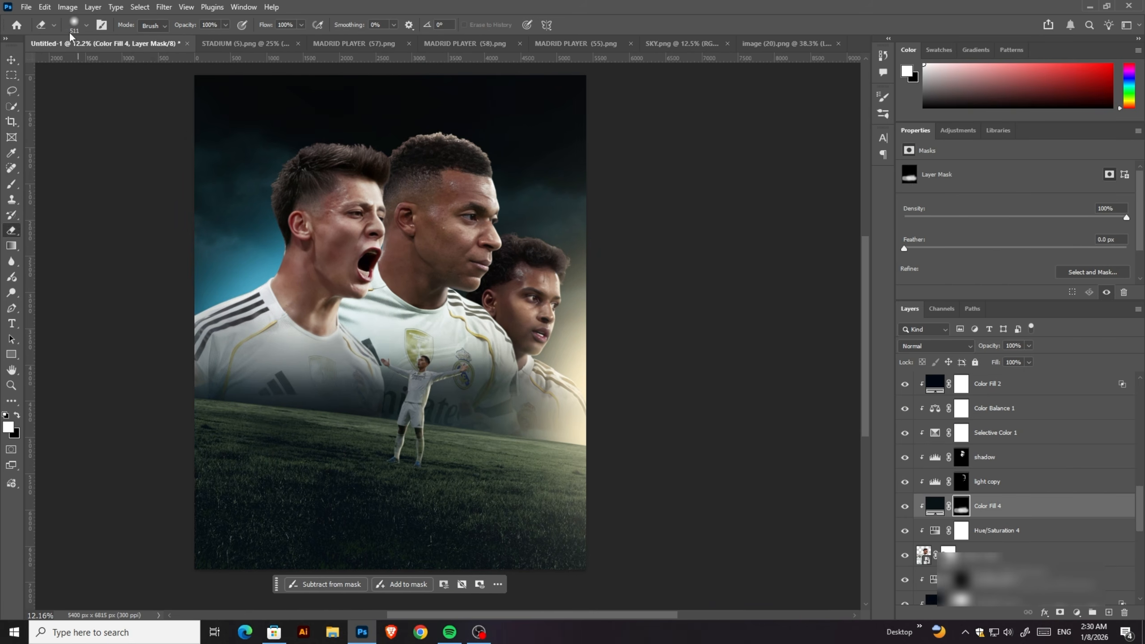
pyautogui.click(87, 25)
pyautogui.moveTo(146, 64); pyautogui.dragTo(138, 64)
pyautogui.click(417, 342)
pyautogui.hotkey('ctrl', 'z')
pyautogui.moveTo(350, 355); pyautogui.dragTo(475, 395)
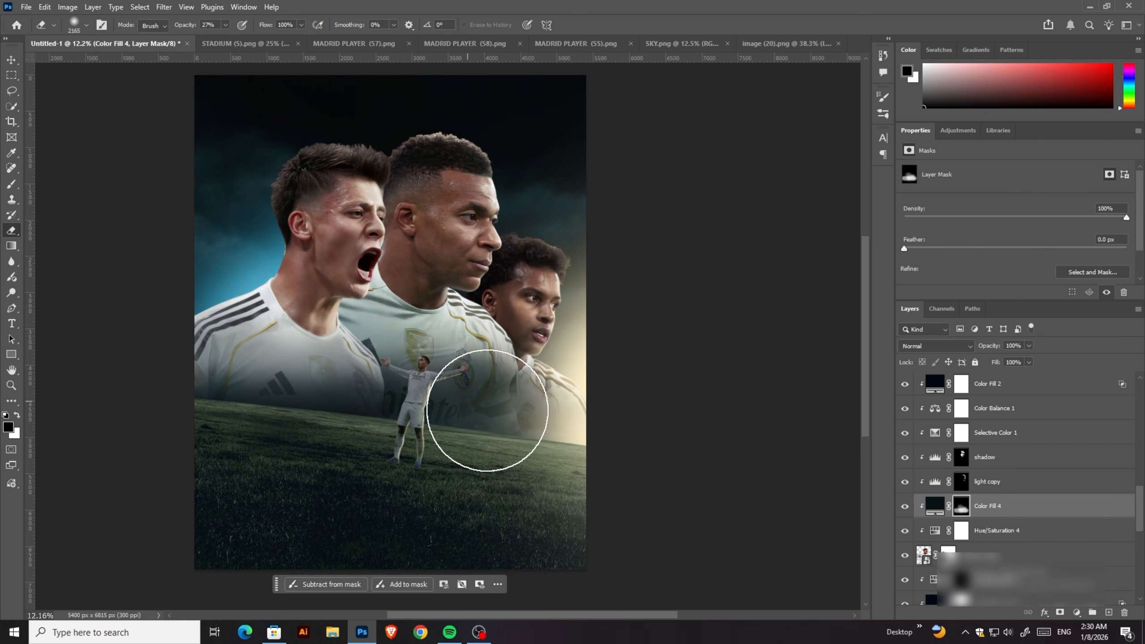
# Step: Darken the middle player with a clipped Exposure adjustment at -0.80 and a lowered gamma correction
pyautogui.keyDown('ctrl'); pyautogui.click(325, 380); pyautogui.keyUp('ctrl')
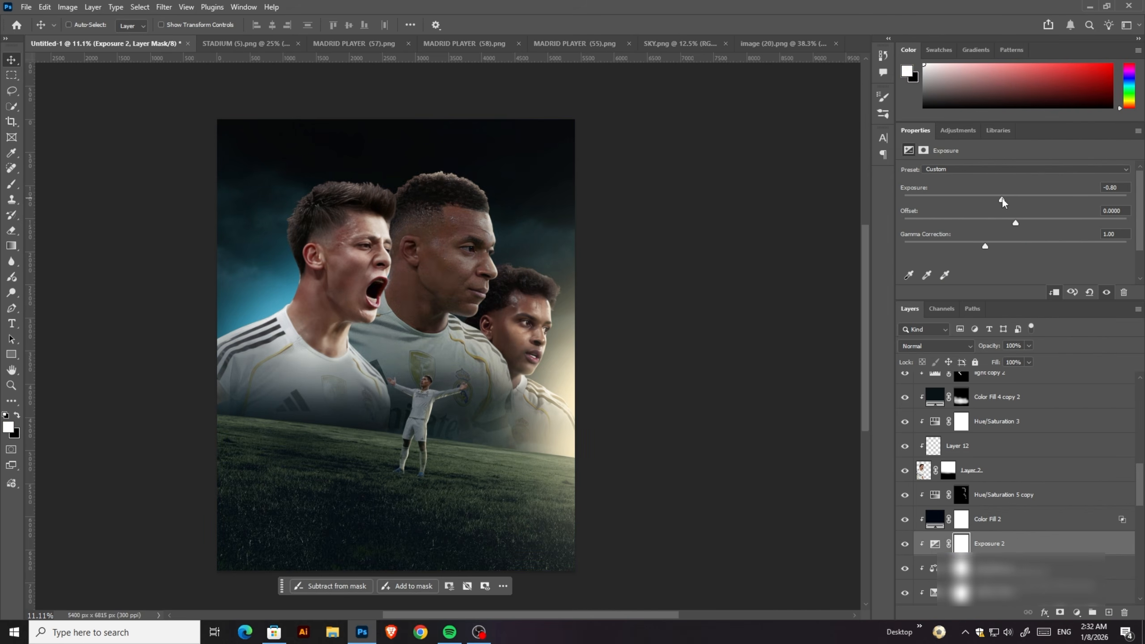
pyautogui.moveTo(985, 246); pyautogui.dragTo(1012, 247)
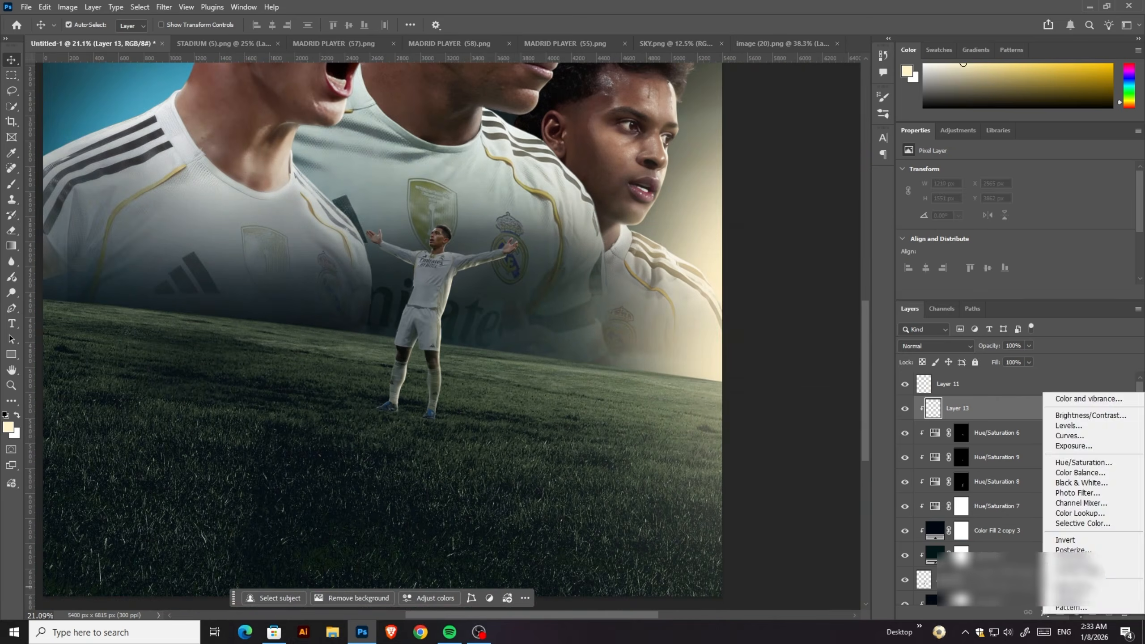
# Step: Add a clipped cream solid colour fill to the small standing player, adjust its opacity, invert its mask and reveal it with the eraser
pyautogui.click(1073, 587)
pyautogui.click(973, 234)
pyautogui.moveTo(984, 345)
pyautogui.mouseDown()
pyautogui.moveTo(965, 345)
pyautogui.moveTo(989, 346)
pyautogui.mouseUp()
pyautogui.hotkey('ctrl', 'i')
pyautogui.press('e')
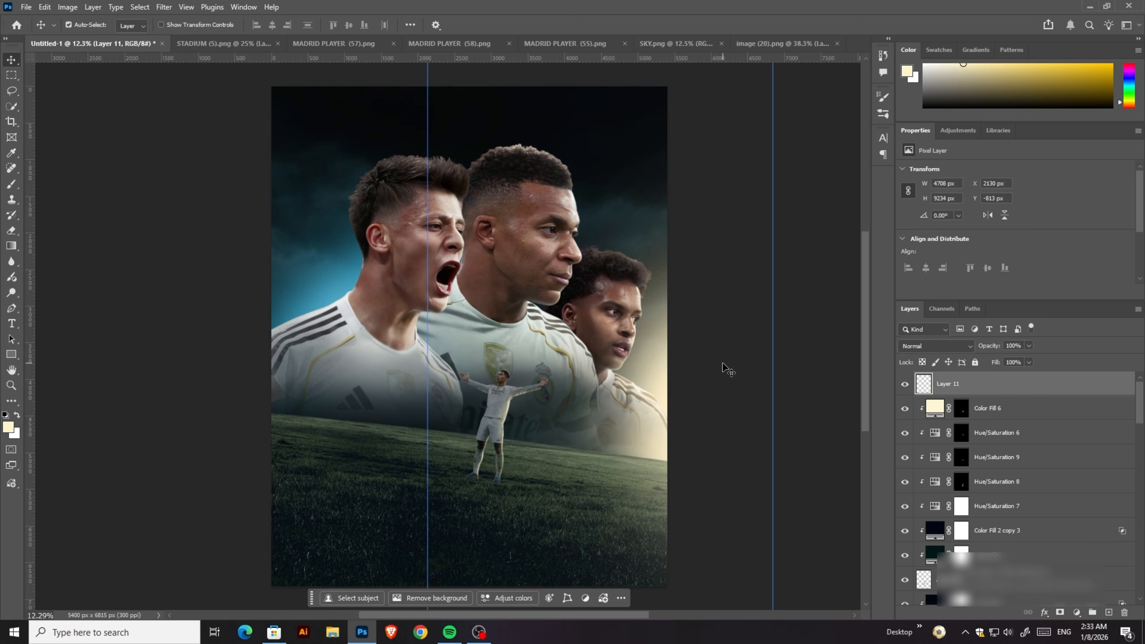
# Step: Grade the whole poster with a Color Lookup adjustment using Orange - Blue_17.cube at 64% opacity
pyautogui.click(1077, 612)
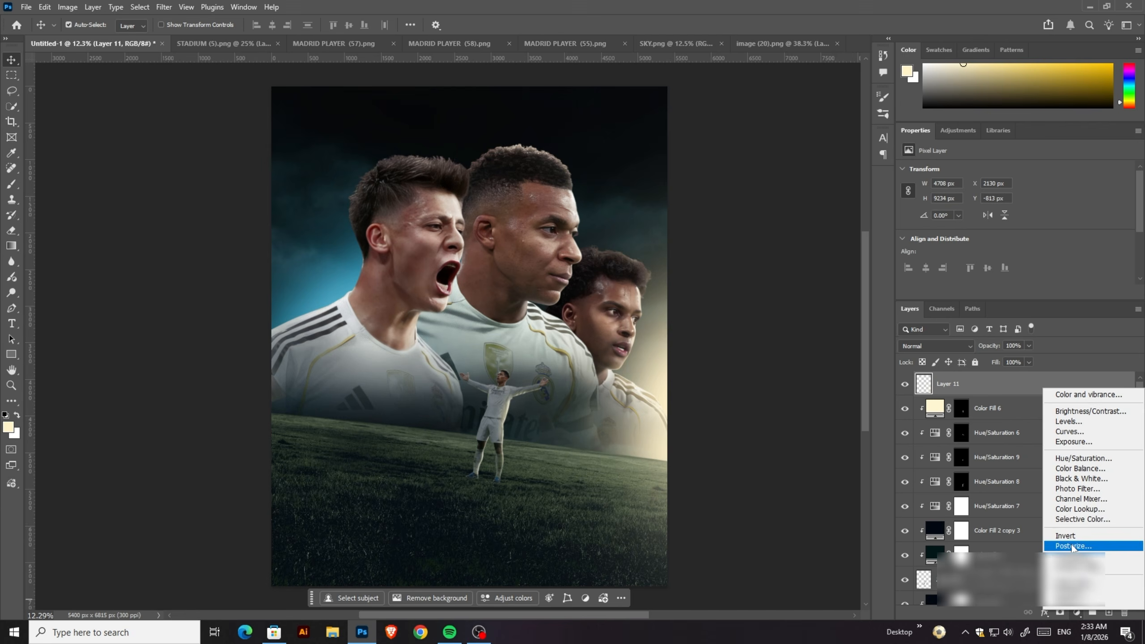
pyautogui.click(1079, 509)
pyautogui.click(1036, 171)
pyautogui.scroll(-5, 1014, 271)
pyautogui.click(990, 355)
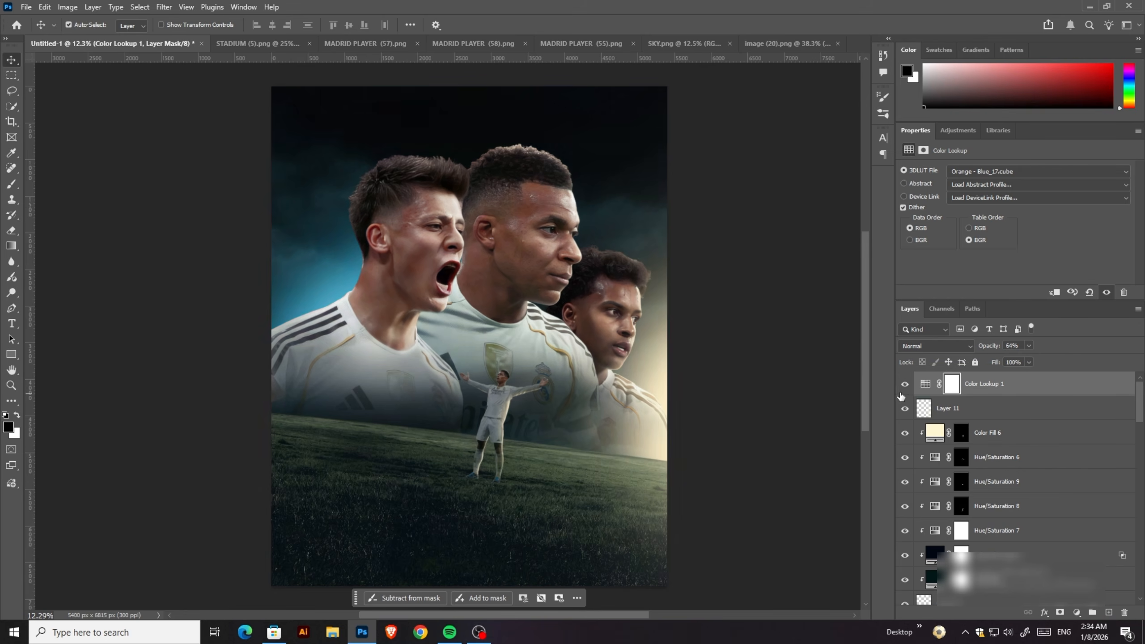
# Step: Prepare new Layer 13 below the small player for haze, using dark navy and a soft, flattened 5000 px brush at 91% opacity
pyautogui.scroll(-5, 1014, 495)
pyautogui.click(984, 518)
pyautogui.scroll(-2, 458, 287)
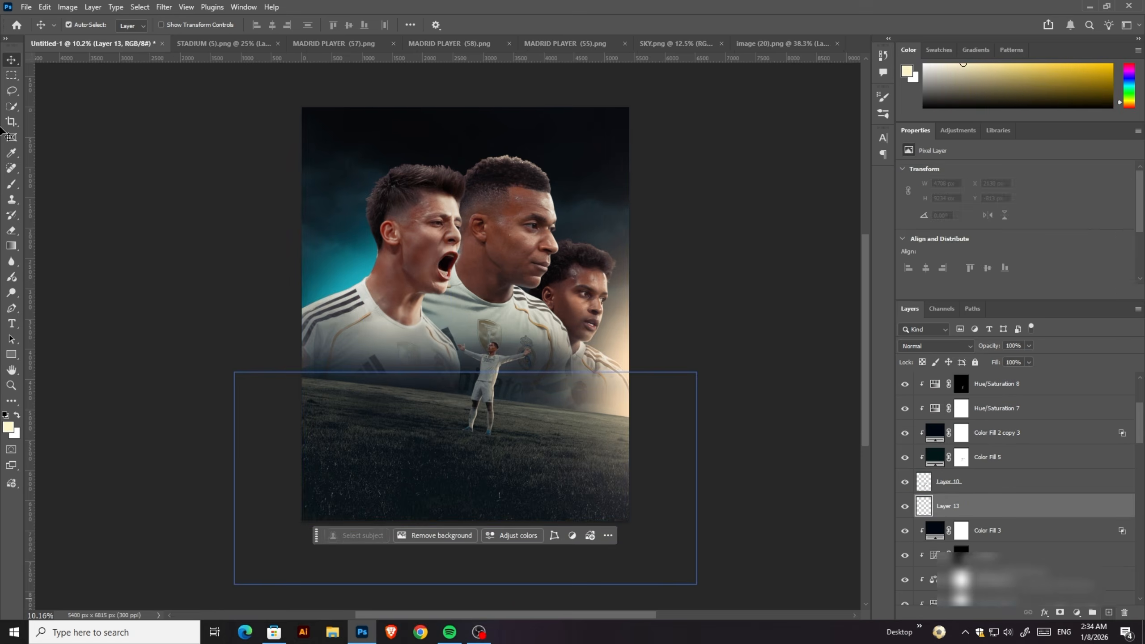
pyautogui.click(8, 426)
pyautogui.click(972, 234)
pyautogui.press('b')
pyautogui.rightClick(38, 78)
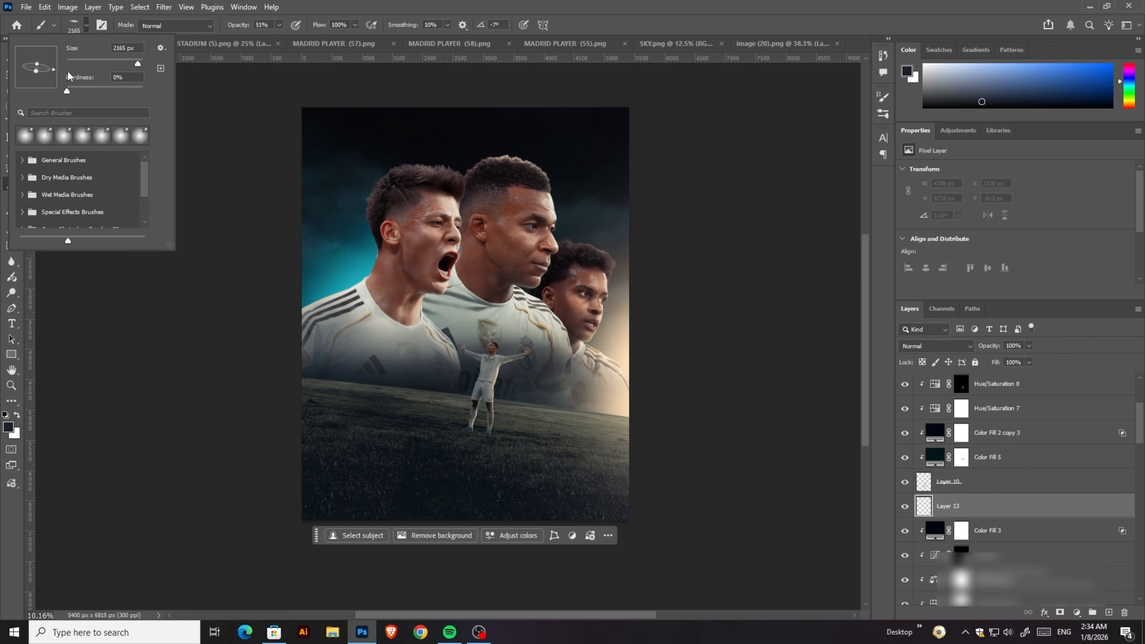
pyautogui.press('Return')
pyautogui.press('9')
pyautogui.press('1')
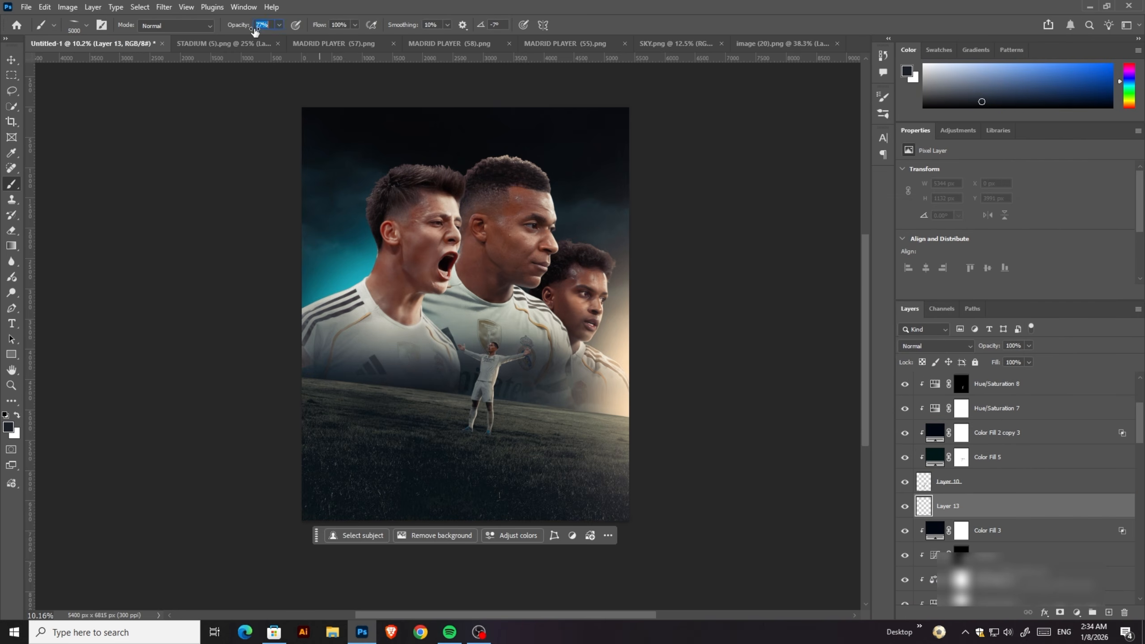
# Step: Paint a dark blue-grey haze along the grass horizon on Layer 13 with the flattened 5000 px brush
pyautogui.scroll(-2, 1051, 479)
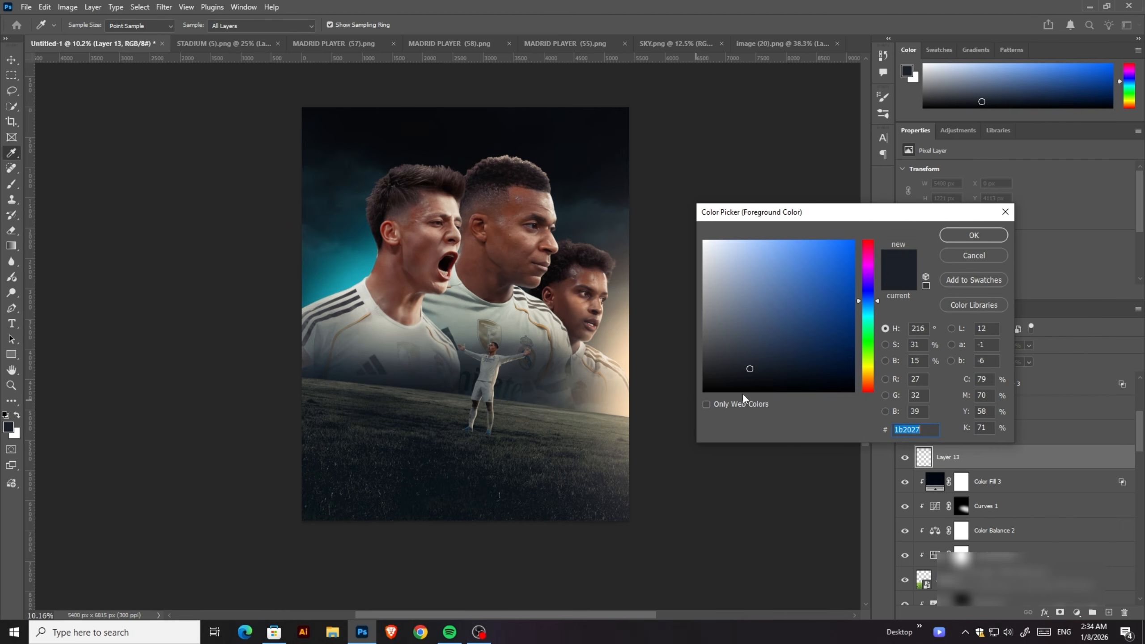
pyautogui.click(972, 234)
pyautogui.press('b')
pyautogui.rightClick(32, 76)
pyautogui.press('Return')
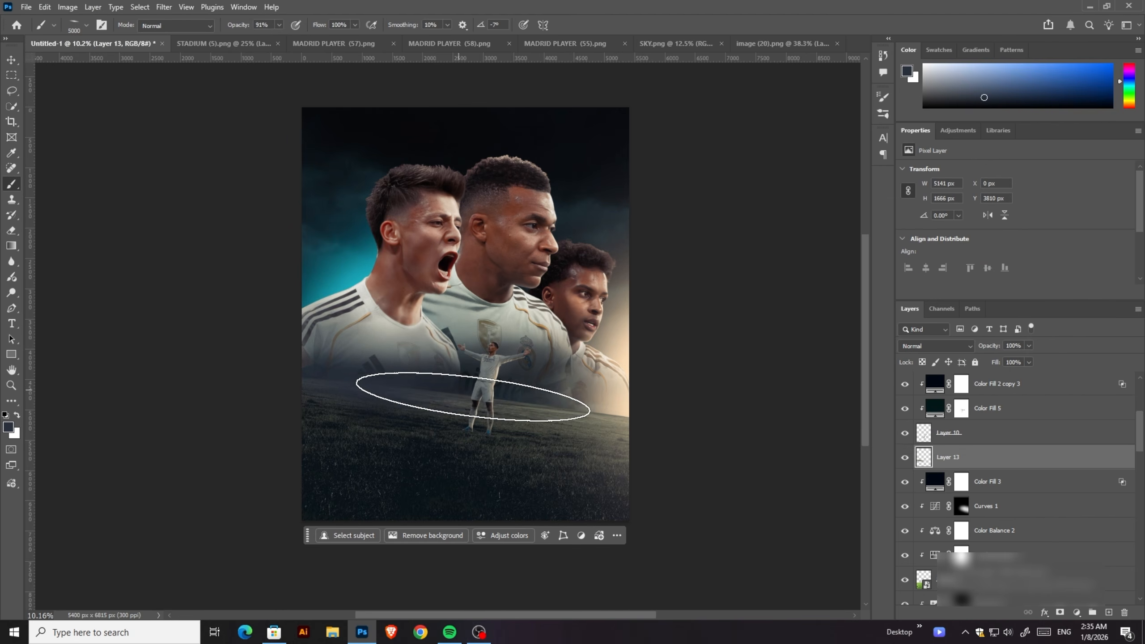
# Step: Enlarge and reposition the haze over the horizon and set Layer 13's opacity to 84%
pyautogui.press('v')
pyautogui.moveTo(637, 407); pyautogui.dragTo(631, 400)
pyautogui.hotkey('ctrl', 't')
pyautogui.press('Return')
pyautogui.moveTo(992, 347); pyautogui.dragTo(982, 348)
# Step: Give Layer 13 a dark blue Color Overlay sampled from the sky near the first player and slightly lightened
pyautogui.doubleClick(1005, 459)
pyautogui.click(713, 326)
pyautogui.click(961, 208)
pyautogui.click(327, 165)
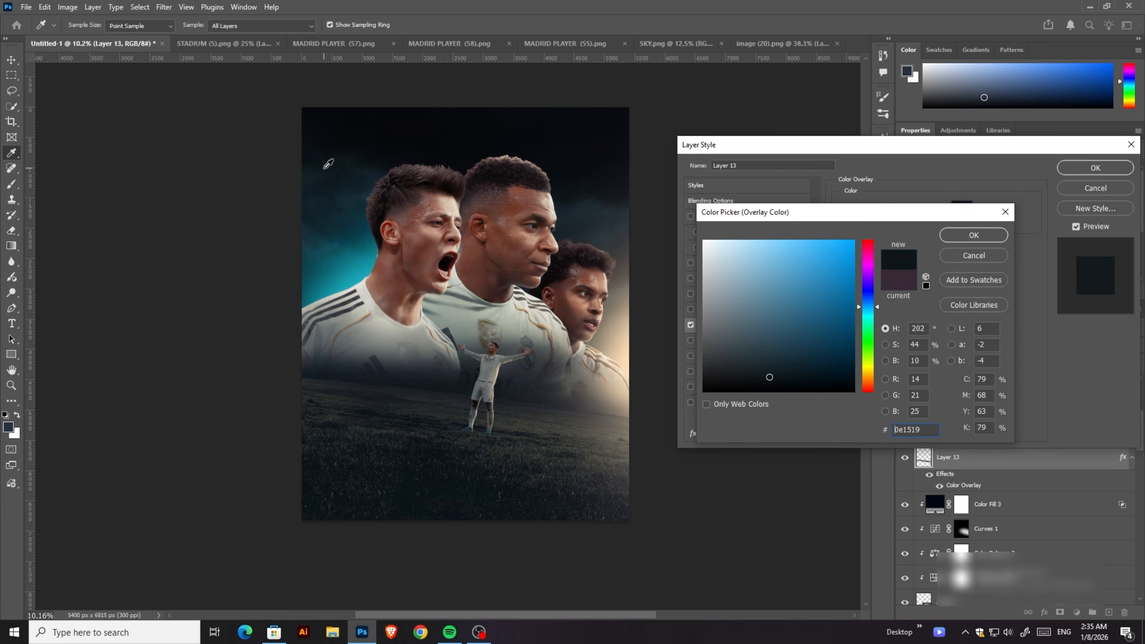
pyautogui.moveTo(770, 378); pyautogui.dragTo(765, 366)
pyautogui.click(972, 234)
pyautogui.click(1094, 167)
# Step: Desaturate the middle player with a clipped Hue/Saturation adjustment at Saturation -13
pyautogui.scroll(-2, 532, 312)
pyautogui.scroll(3, 543, 291)
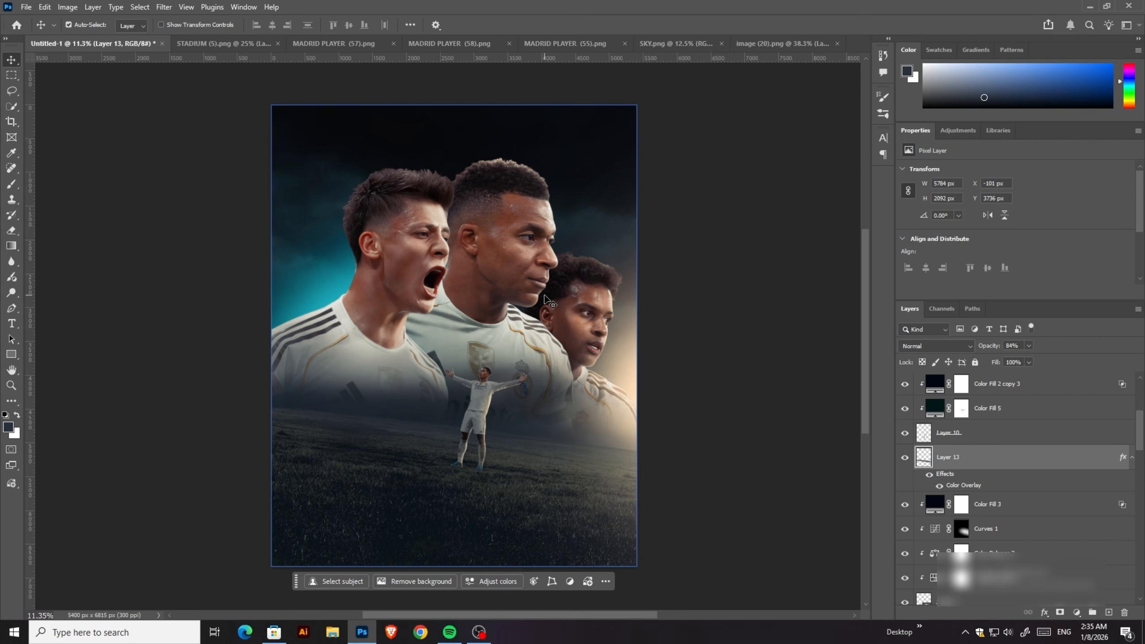
pyautogui.scroll(-3, 544, 297)
pyautogui.scroll(3, 544, 296)
pyautogui.click(504, 267)
pyautogui.scroll(-3, 995, 554)
pyautogui.click(1000, 543)
pyautogui.click(1076, 612)
pyautogui.click(1086, 454)
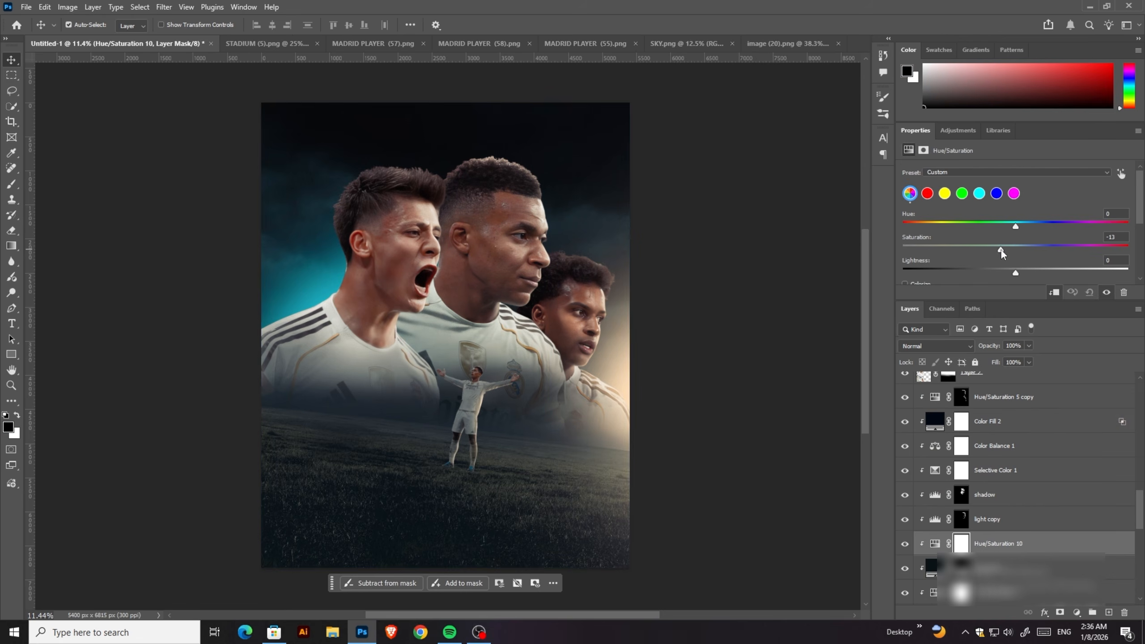
# Step: Mute the colours of the first and third players with clipped adjustment layers, slightly lowering the first player's saturation
pyautogui.click(401, 259)
pyautogui.click(997, 505)
pyautogui.click(1076, 612)
pyautogui.click(1084, 457)
pyautogui.moveTo(1014, 250); pyautogui.dragTo(1003, 252)
pyautogui.click(594, 310)
pyautogui.click(998, 568)
pyautogui.click(1077, 611)
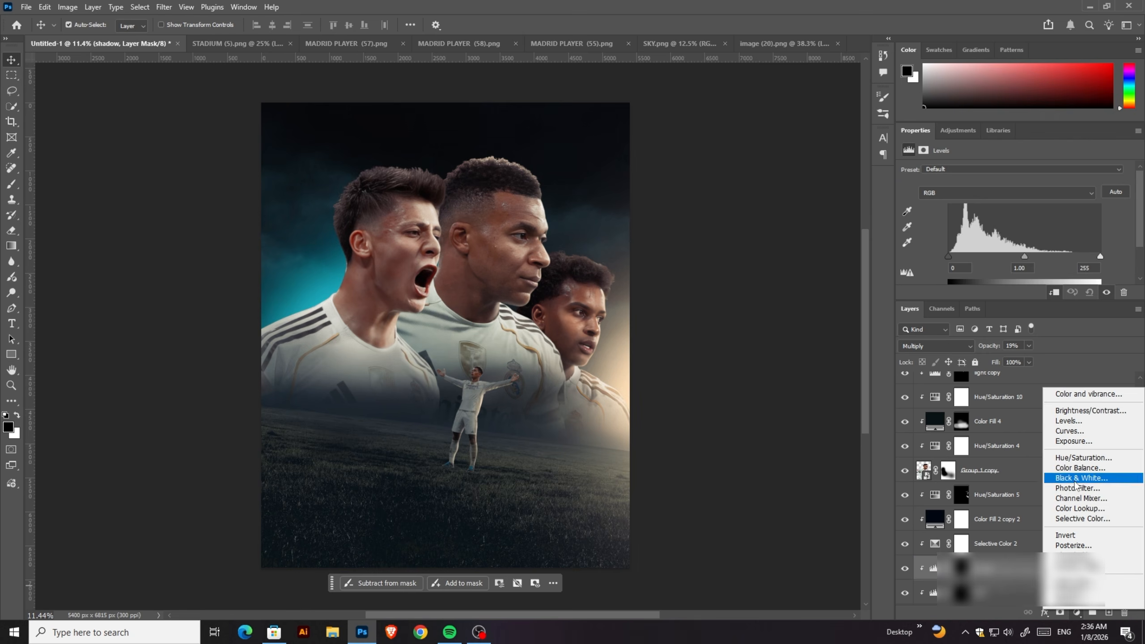
pyautogui.click(1081, 477)
# Step: Paint a thin slate-blue haze across the grass horizon on new Layer 14 with a flattened 5000 px brush
pyautogui.scroll(-2, 446, 334)
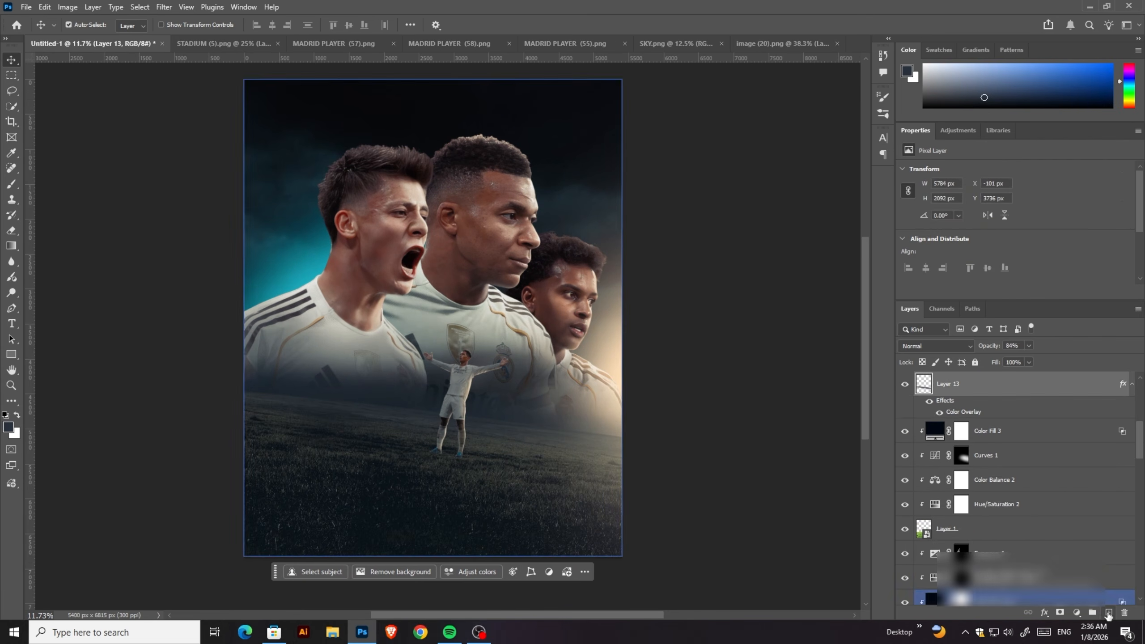
pyautogui.click(1108, 612)
pyautogui.press('b')
pyautogui.click(75, 28)
pyautogui.click(8, 427)
pyautogui.click(743, 318)
pyautogui.click(971, 234)
pyautogui.click(81, 28)
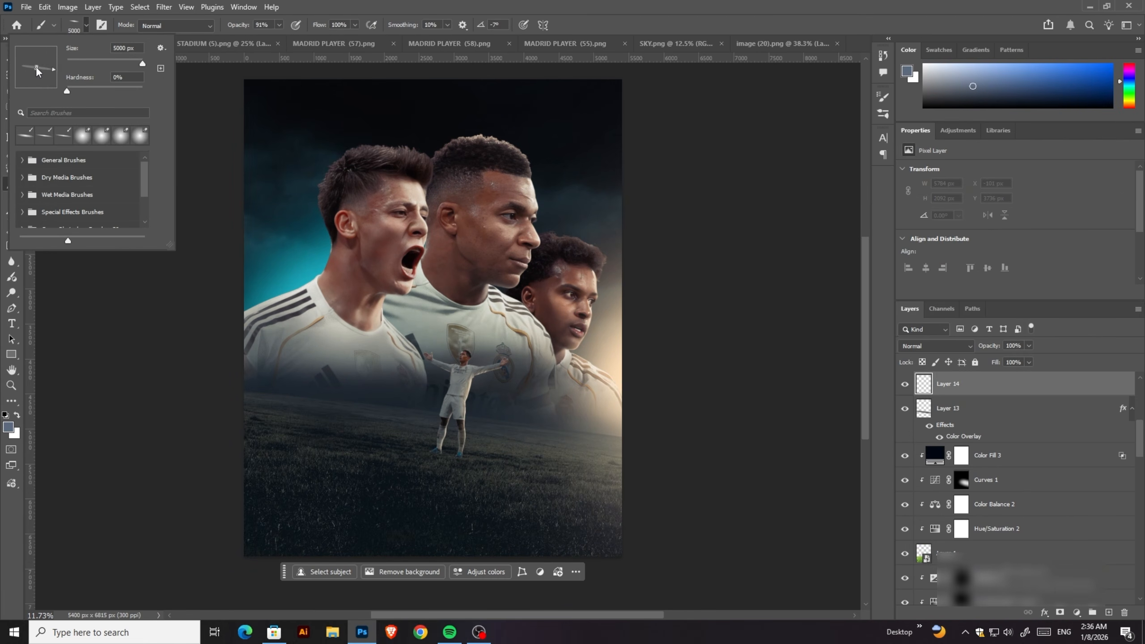
pyautogui.moveTo(346, 406); pyautogui.dragTo(843, 470)
# Step: Set Layer 14's opacity to 25% and transform the slate-blue haze to fit across the horizon
pyautogui.click(11, 60)
pyautogui.moveTo(989, 346)
pyautogui.mouseDown()
pyautogui.moveTo(953, 348)
pyautogui.moveTo(982, 345)
pyautogui.mouseUp()
pyautogui.hotkey('ctrl', 't')
pyautogui.press('Return')
pyautogui.scroll(1, 452, 247)
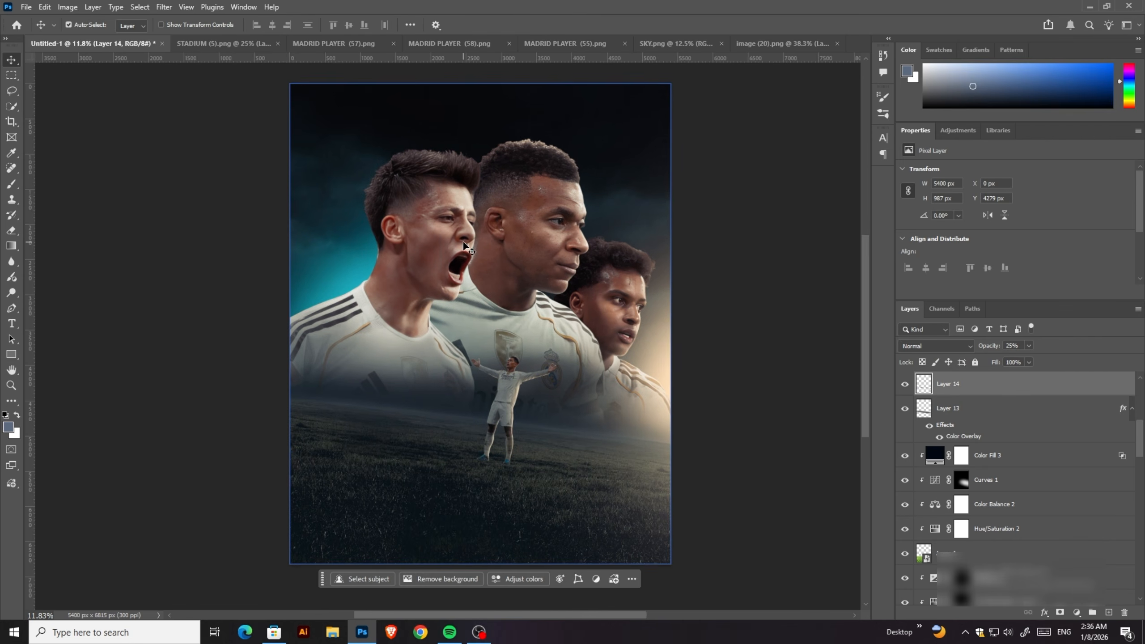
# Step: Tune the first and middle players' midtones with clipped Color Balance adjustments, shifting the middle player's Yellow/Blue to -3
pyautogui.click(452, 247)
pyautogui.click(1077, 612)
pyautogui.click(1076, 464)
pyautogui.click(1076, 612)
pyautogui.click(1076, 473)
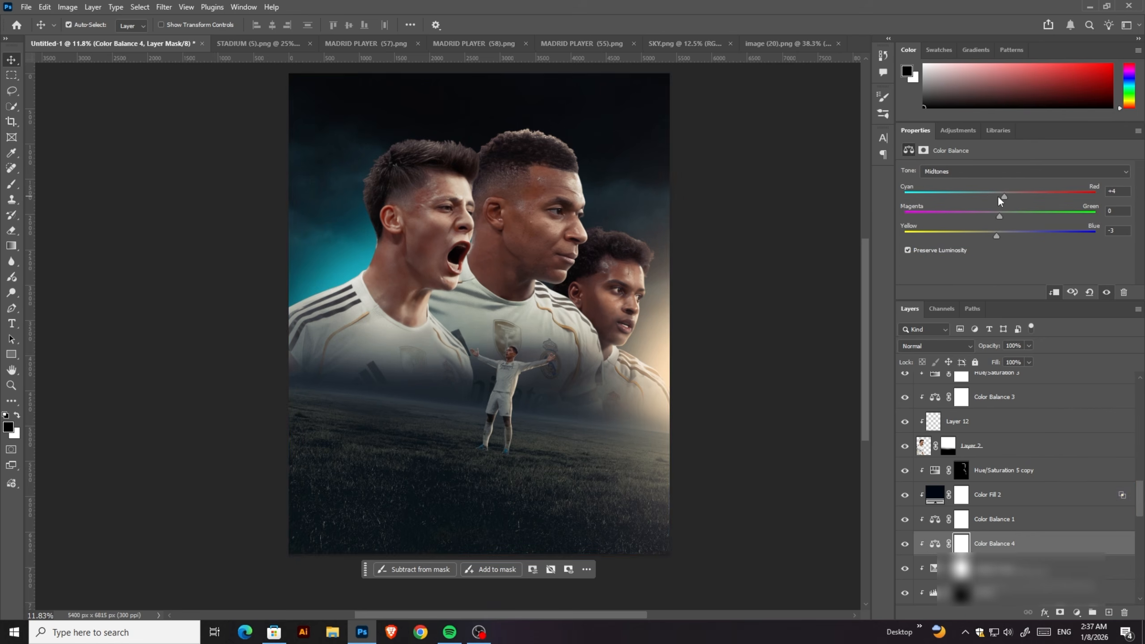
pyautogui.moveTo(998, 197); pyautogui.dragTo(993, 197)
pyautogui.moveTo(998, 236); pyautogui.dragTo(996, 235)
# Step: Adjust the first player in Camera Raw Filter: Clarity +27, Exposure -0.05, Shadows +2, higher Whites and a slightly warmer Temperature
pyautogui.scroll(-1, 464, 376)
pyautogui.click(163, 8)
pyautogui.click(206, 115)
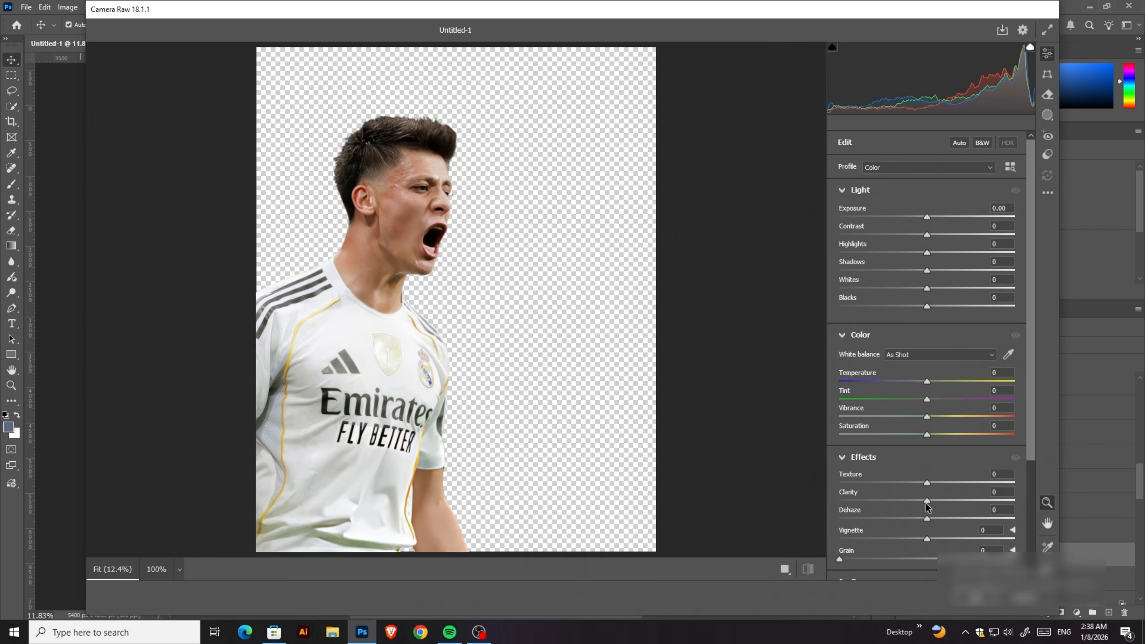
pyautogui.moveTo(926, 501); pyautogui.dragTo(950, 501)
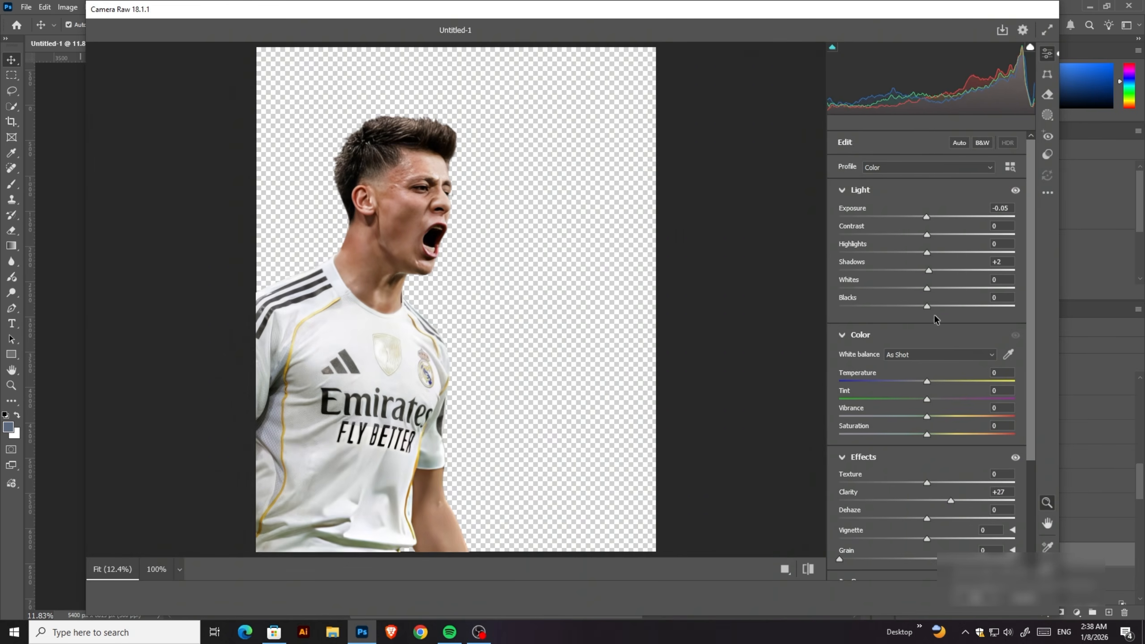
pyautogui.moveTo(927, 217); pyautogui.dragTo(926, 217)
pyautogui.moveTo(927, 252); pyautogui.dragTo(929, 252)
pyautogui.moveTo(926, 270); pyautogui.dragTo(928, 270)
pyautogui.moveTo(927, 289); pyautogui.dragTo(938, 289)
pyautogui.moveTo(926, 382); pyautogui.dragTo(930, 382)
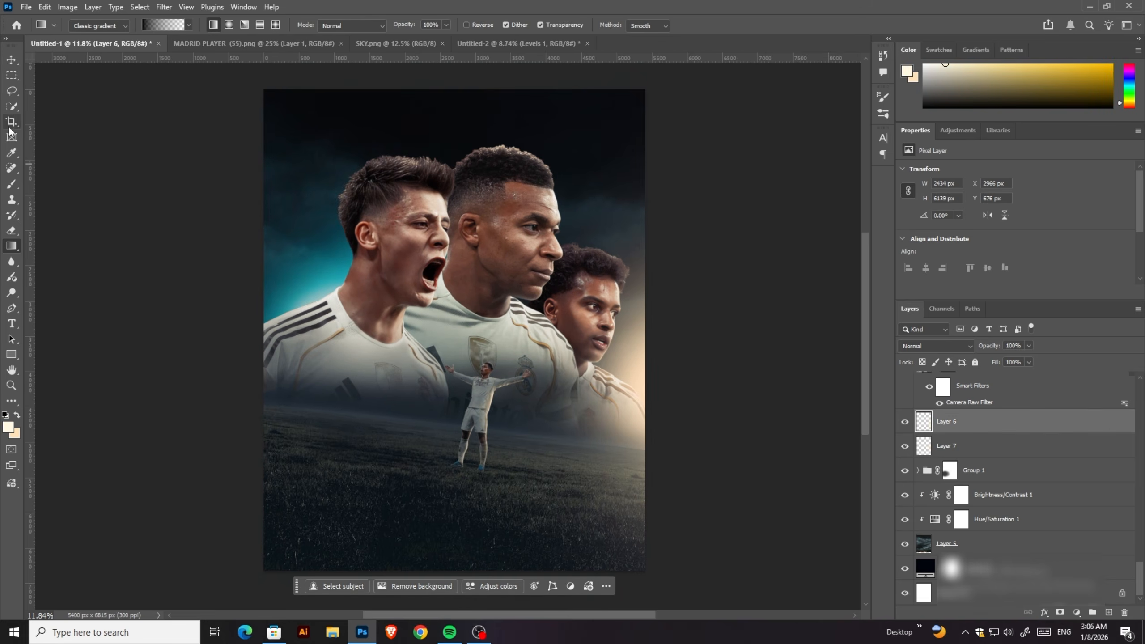
# Step: Extend the canvas below the grass to a height of 7161 px with the Crop tool
pyautogui.click(11, 122)
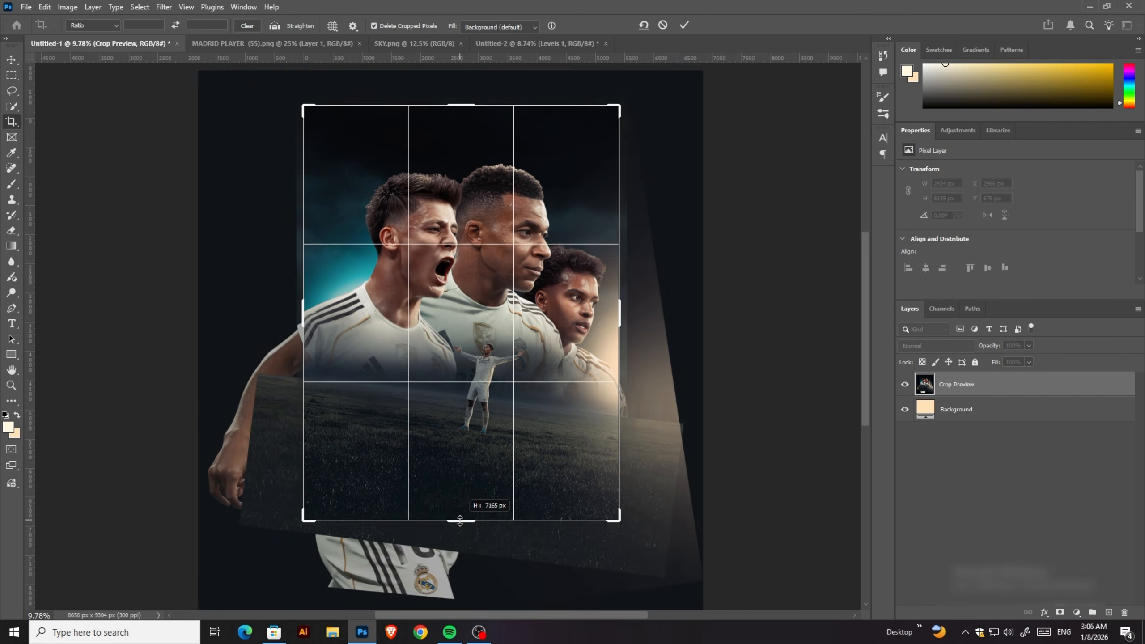
pyautogui.press('Return')
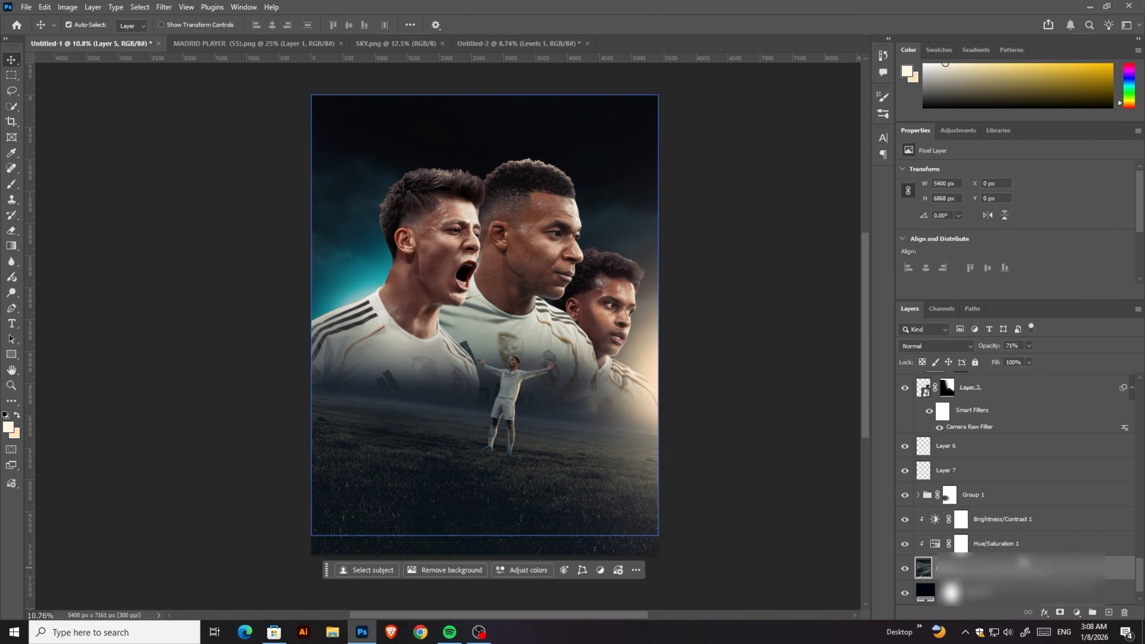
# Step: Draw an upward dark teal (#0f1b22) gradient over the sky on new Layer 17 clipped to Layer 5
pyautogui.click(1108, 611)
pyautogui.click(11, 246)
pyautogui.click(8, 427)
pyautogui.click(627, 221)
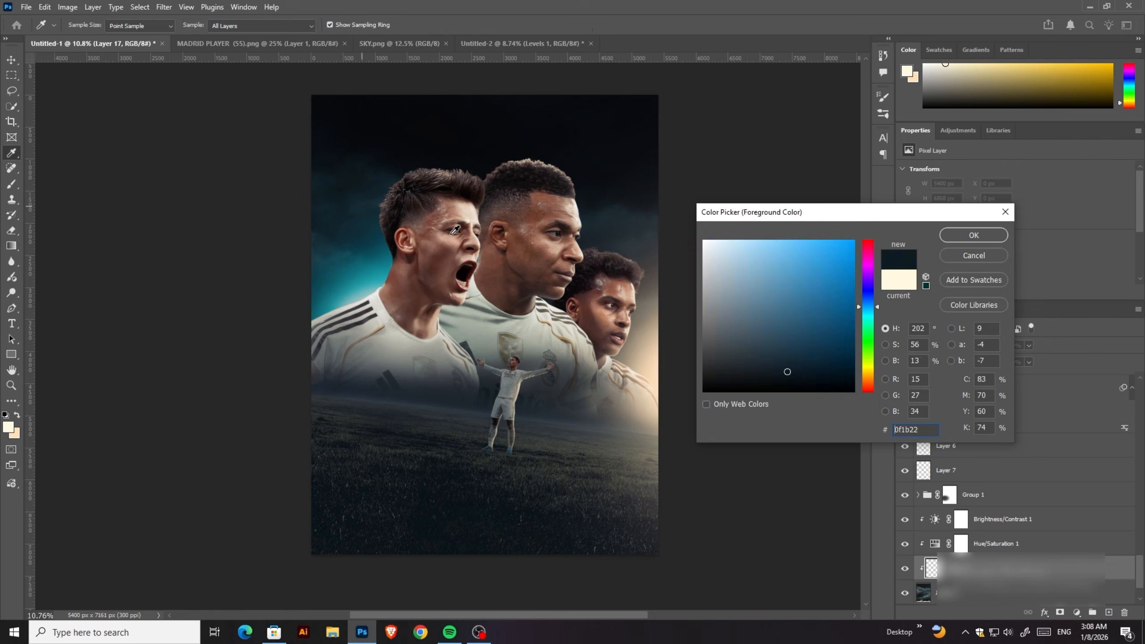
pyautogui.click(971, 235)
pyautogui.moveTo(526, 444); pyautogui.dragTo(529, 109)
# Step: Switch the foreground to a lighter, more saturated dark blue and redraw the upward sky gradient on Layer 17
pyautogui.click(998, 518)
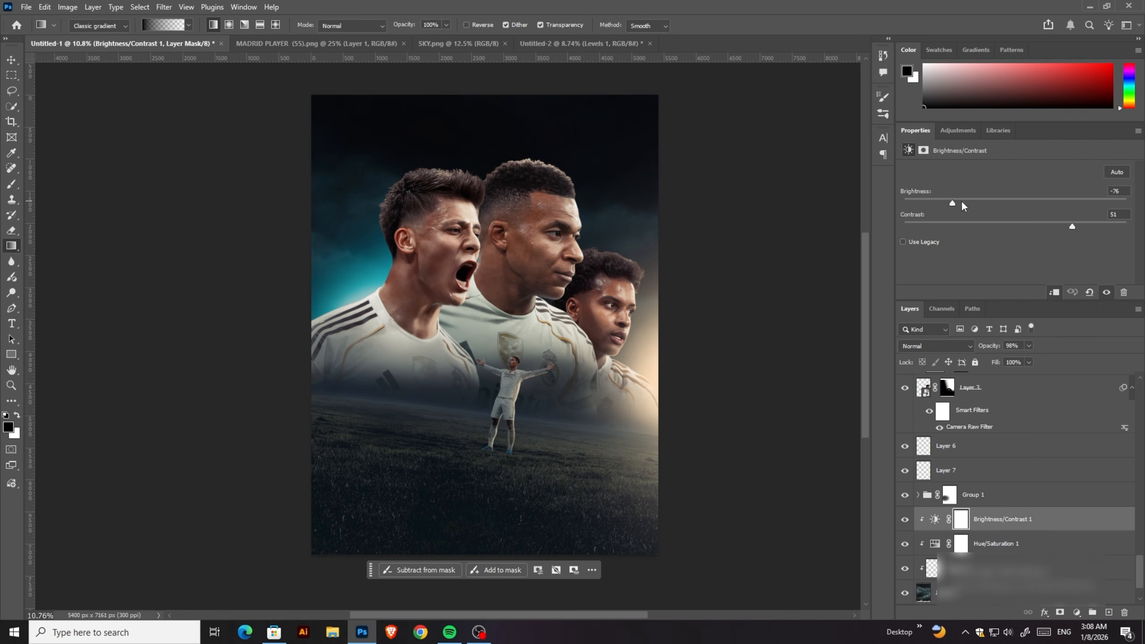
pyautogui.click(1014, 568)
pyautogui.click(9, 427)
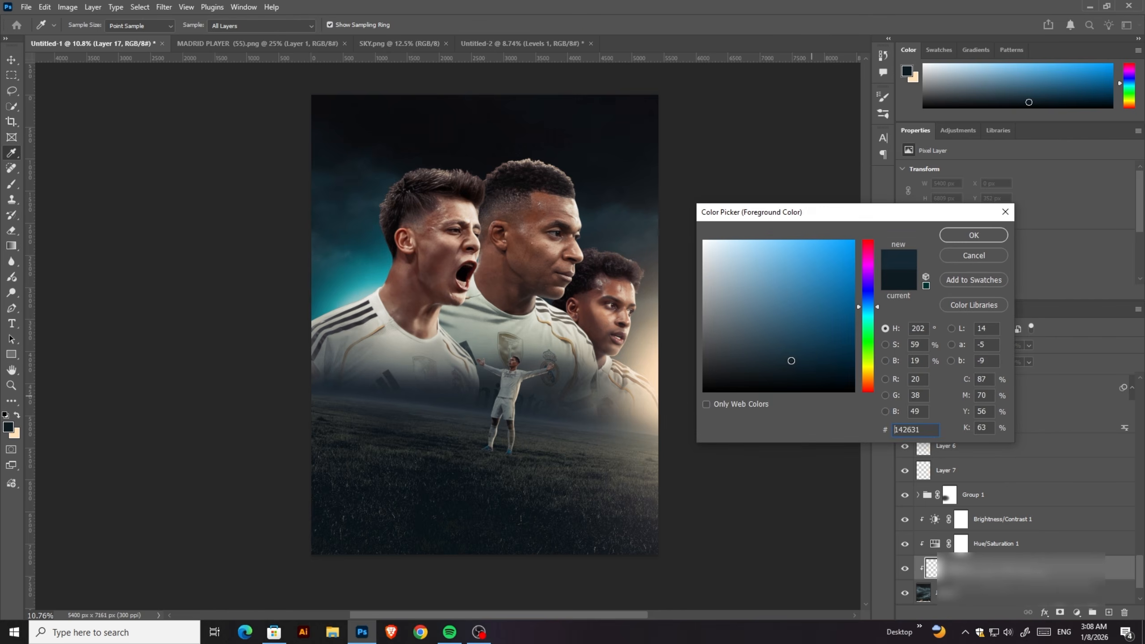
pyautogui.click(948, 237)
pyautogui.moveTo(495, 408); pyautogui.dragTo(508, 89)
# Step: Choose the foreground-to-transparent preset from Basics and draw the dark blue gradient upward through the sky on Layer 17
pyautogui.click(179, 28)
pyautogui.click(786, 157)
pyautogui.click(188, 26)
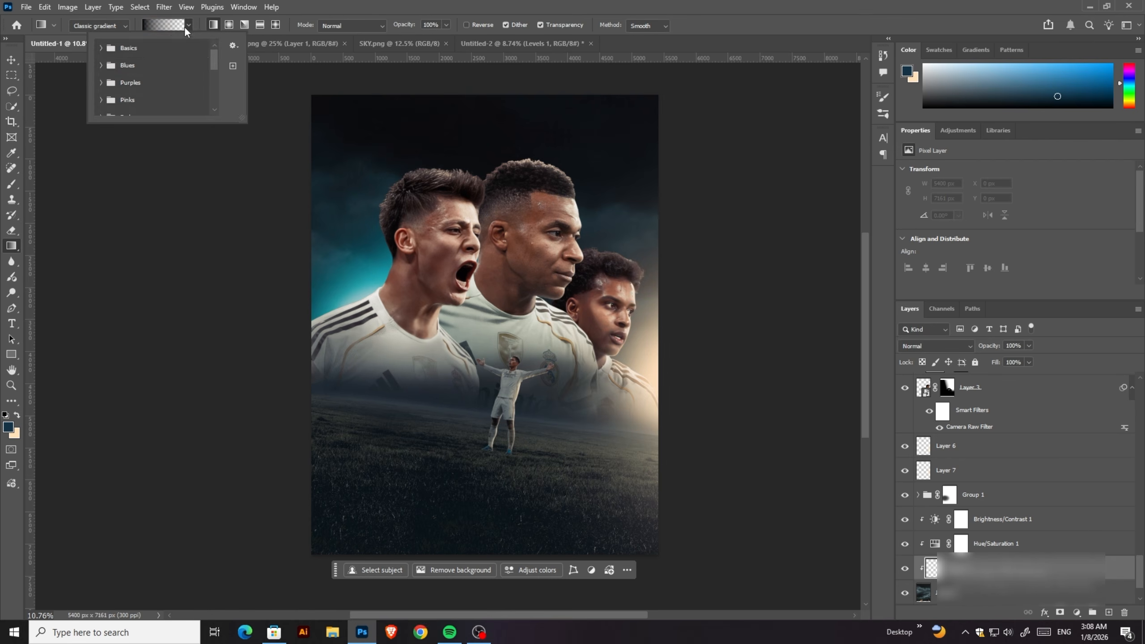
pyautogui.click(102, 47)
pyautogui.click(135, 66)
pyautogui.click(196, 26)
pyautogui.moveTo(496, 433); pyautogui.dragTo(491, 93)
pyautogui.moveTo(710, 263); pyautogui.dragTo(600, 61)
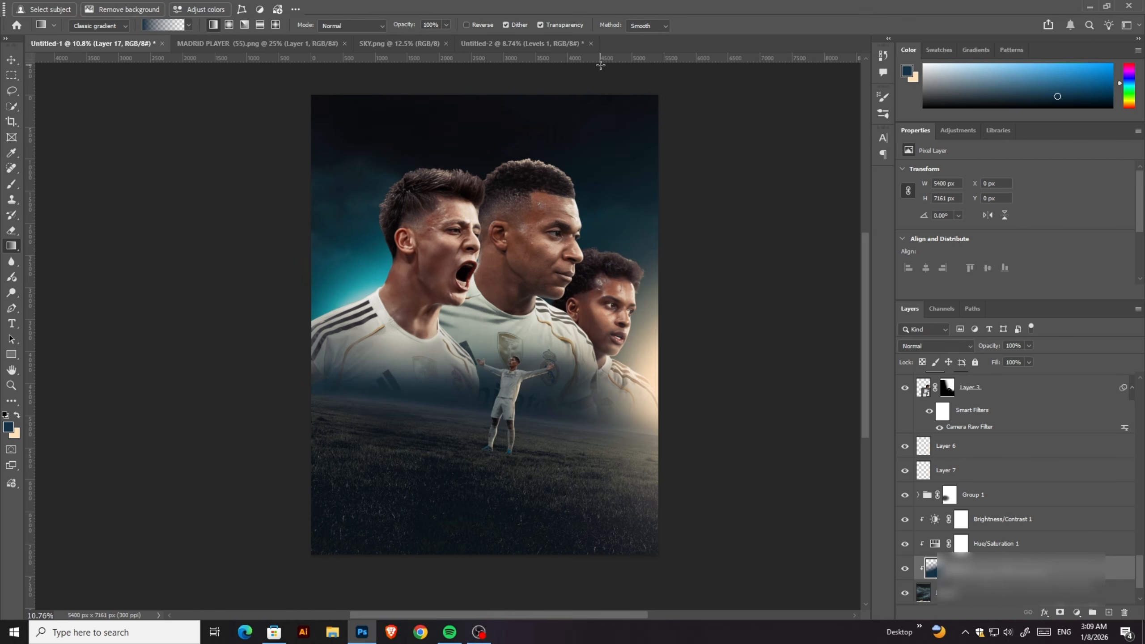
# Step: Stretch the Layer 17 gradient upward beyond the canvas to a height of 7988 px and lower its opacity
pyautogui.scroll(2, 630, 266)
pyautogui.scroll(-3, 599, 266)
pyautogui.hotkey('ctrl', 't')
pyautogui.moveTo(496, 119); pyautogui.dragTo(499, 70)
pyautogui.press('Return')
pyautogui.scroll(1, 798, 205)
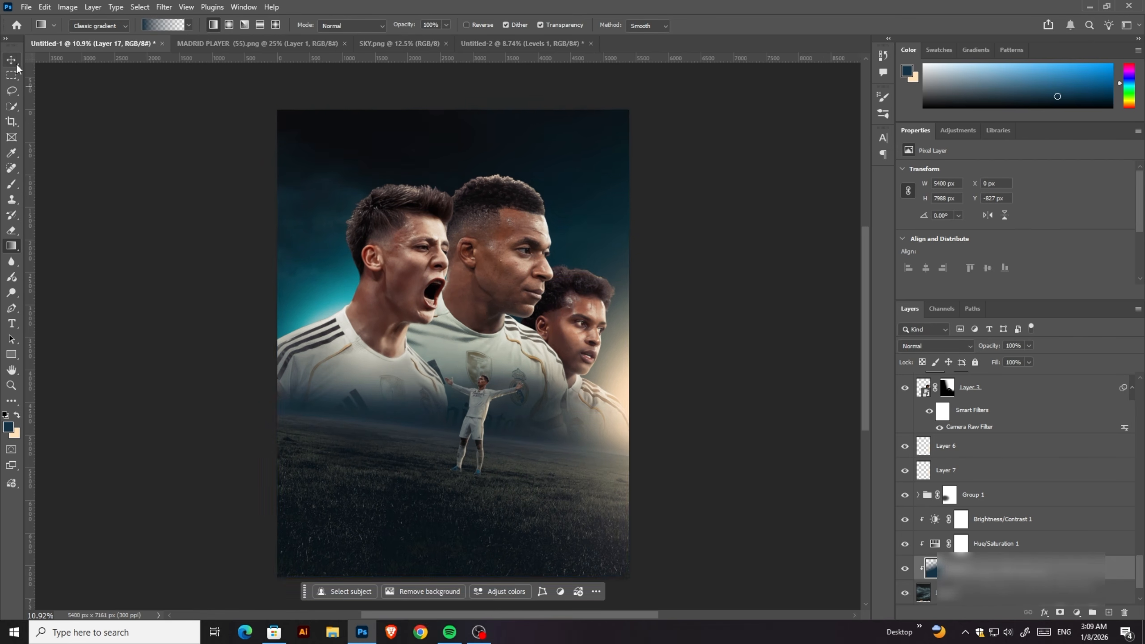
pyautogui.press('v')
pyautogui.moveTo(992, 345); pyautogui.dragTo(973, 344)
# Step: Draw a short downward blue gradient from the poster's upper edge on new Layer 18 and adjust its opacity
pyautogui.click(1109, 612)
pyautogui.press('g')
pyautogui.moveTo(490, 97); pyautogui.dragTo(492, 199)
pyautogui.scroll(2, 491, 200)
pyautogui.moveTo(989, 345); pyautogui.dragTo(838, 344)
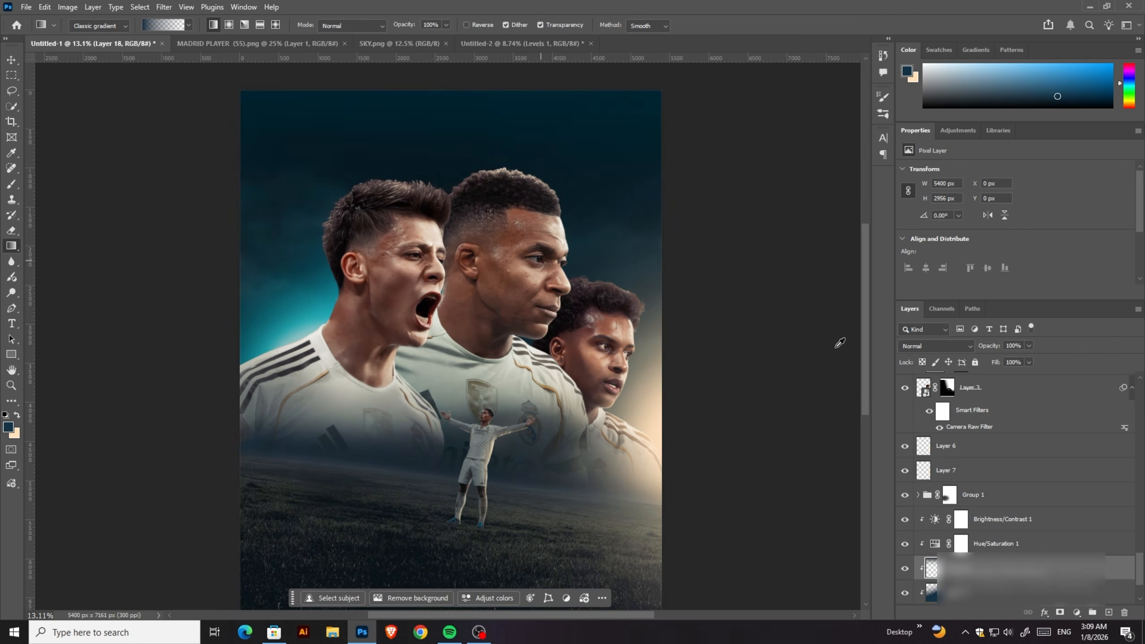
# Step: Fine-tune the opacity of the blue sky gradient on Layer 17
pyautogui.scroll(-4, 464, 149)
pyautogui.click(992, 593)
pyautogui.moveTo(987, 345); pyautogui.dragTo(976, 350)
pyautogui.scroll(1, 509, 331)
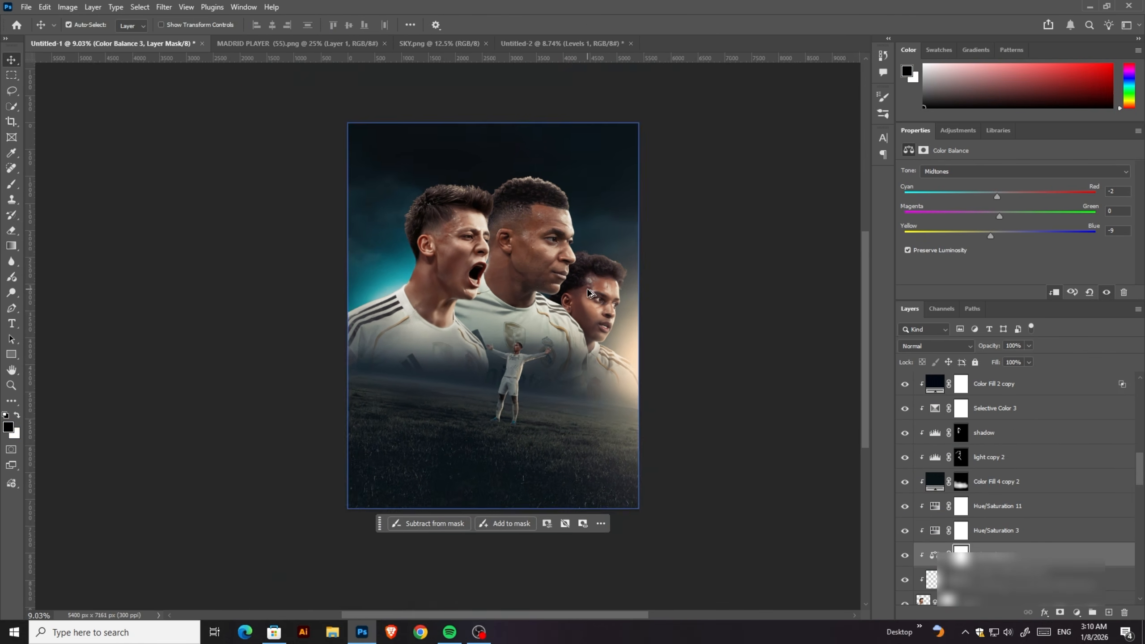
# Step: Add a layer mask to Layer 10, the small standing player, ready for blending the boots into the grass
pyautogui.scroll(5, 491, 406)
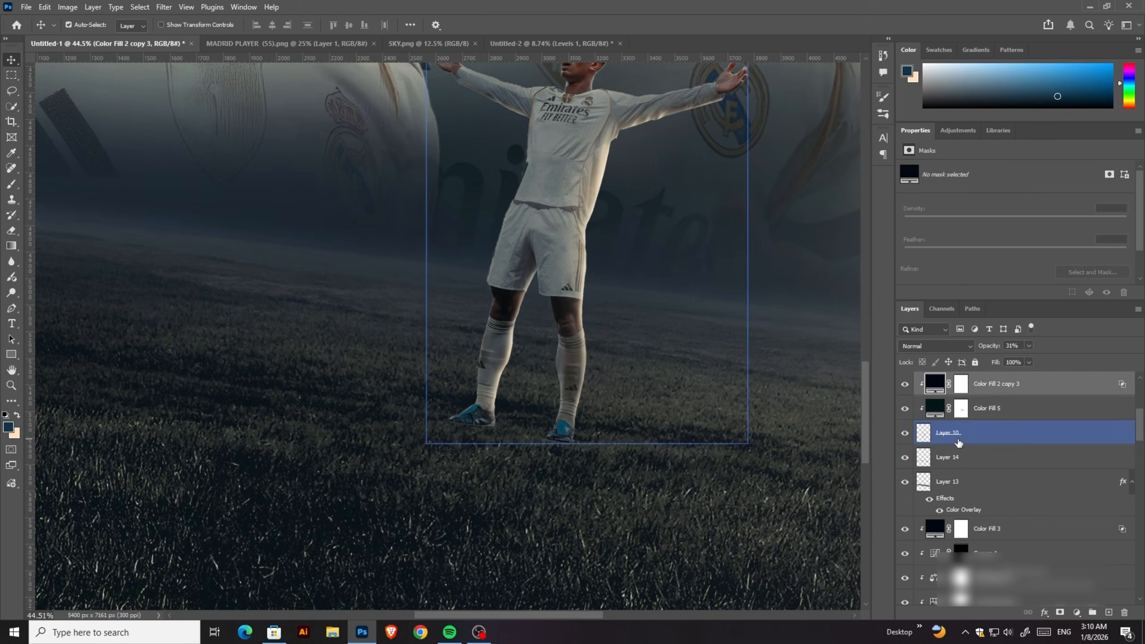
pyautogui.click(959, 443)
pyautogui.click(882, 97)
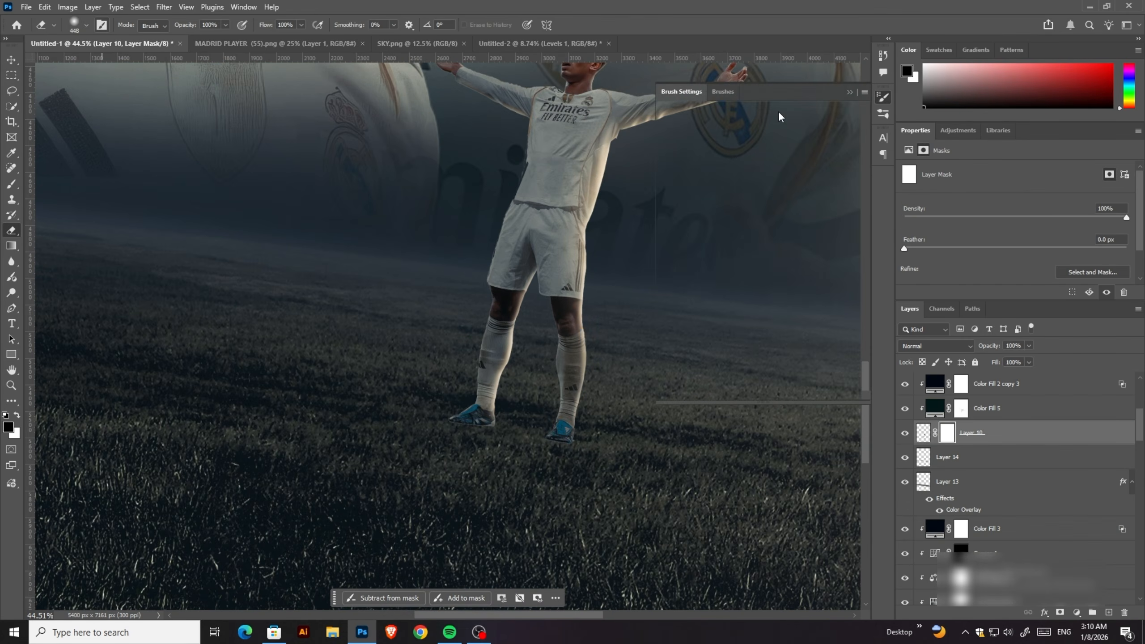
pyautogui.click(882, 96)
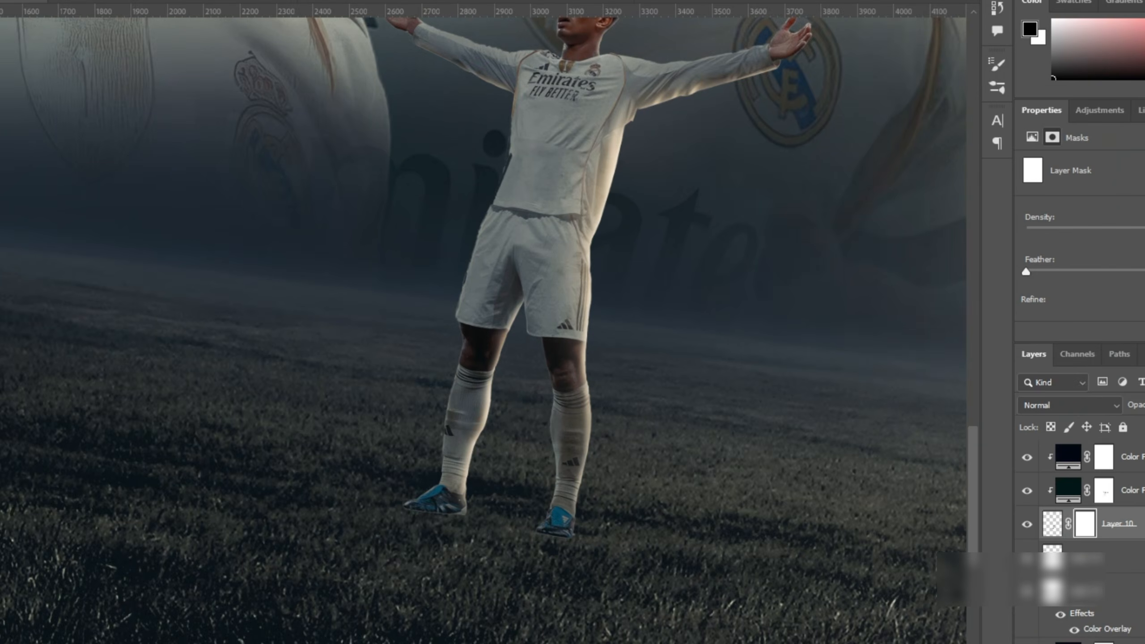
# Step: Mask the soles of both boots on Layer 10 with the grass-shaped brush so the small player stands in the grass
pyautogui.scroll(1, 483, 434)
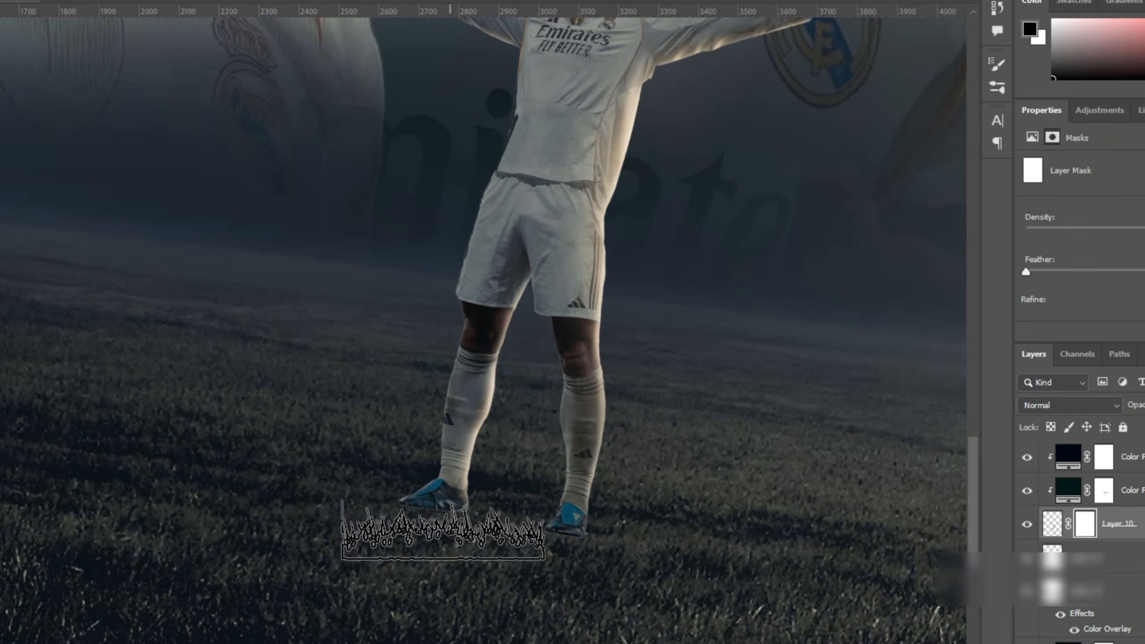
pyautogui.scroll(1, 450, 539)
pyautogui.click(380, 497)
pyautogui.press('x')
pyautogui.press('x')
pyautogui.press('x')
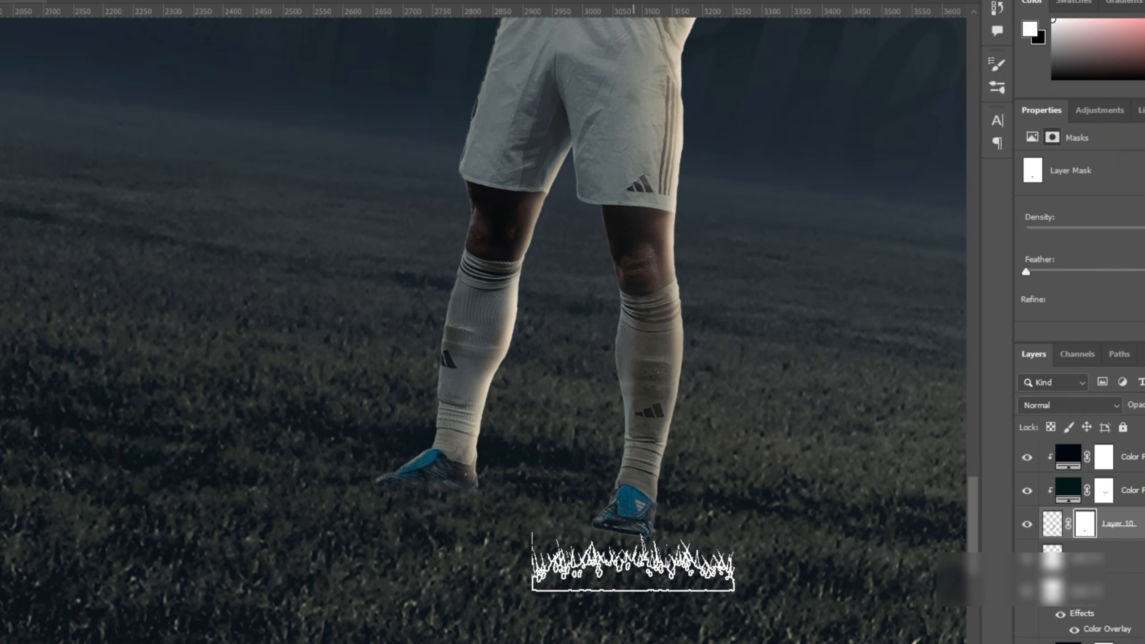
pyautogui.scroll(-2, 491, 540)
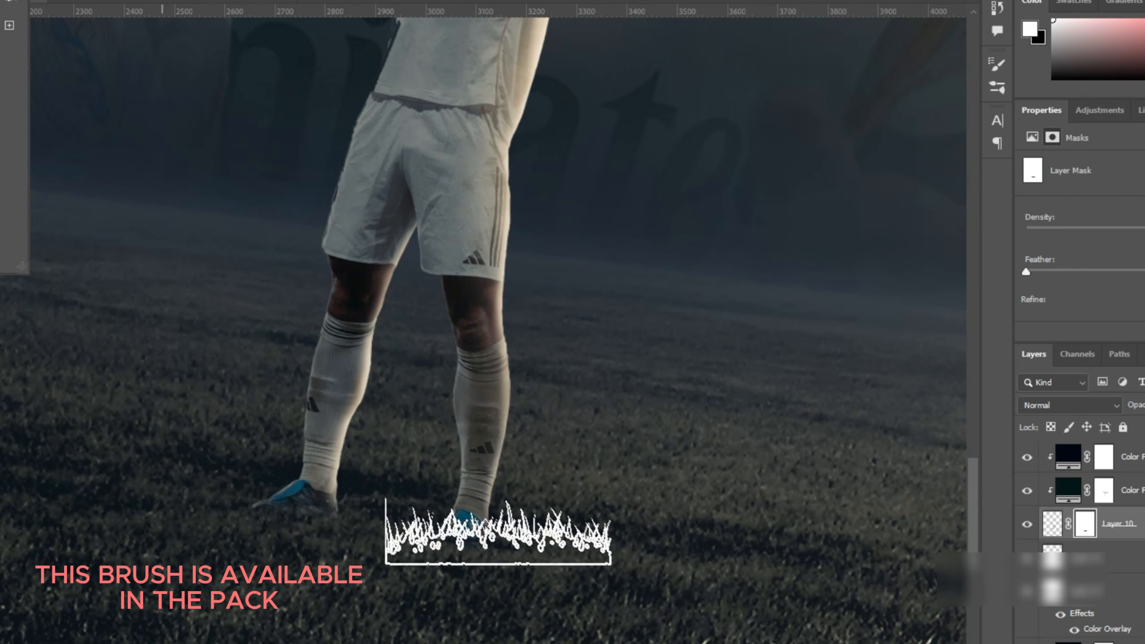
pyautogui.scroll(-3, 498, 532)
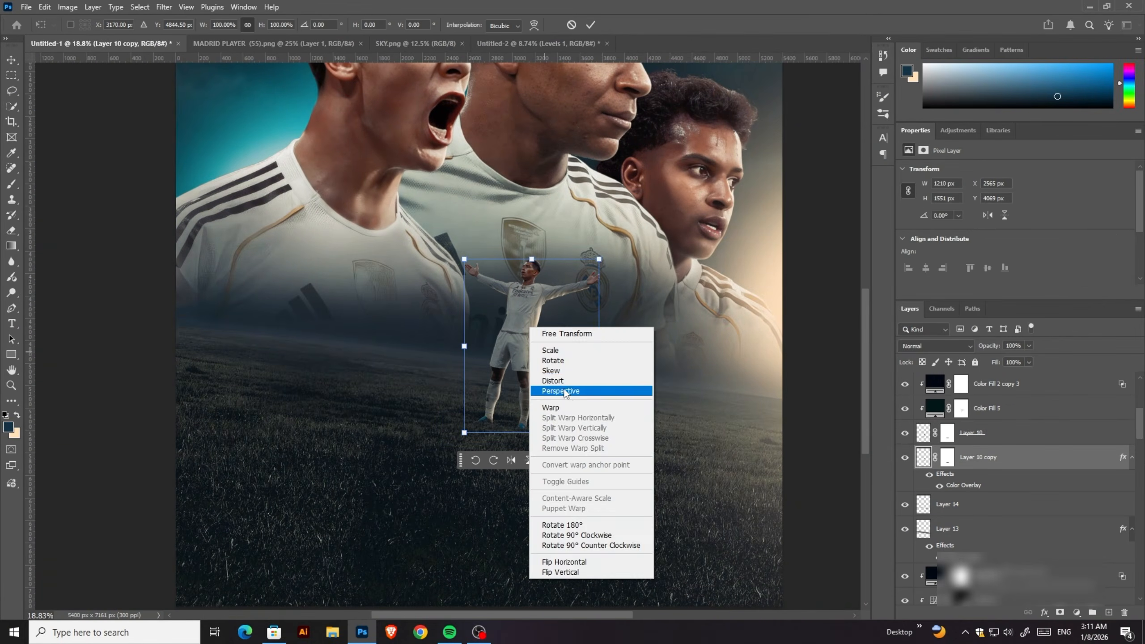
# Step: Transform Layer 10 copy down from the small player's boots into a cast shadow on the grass and apply a blur filter
pyautogui.click(559, 389)
pyautogui.moveTo(530, 250); pyautogui.dragTo(439, 456)
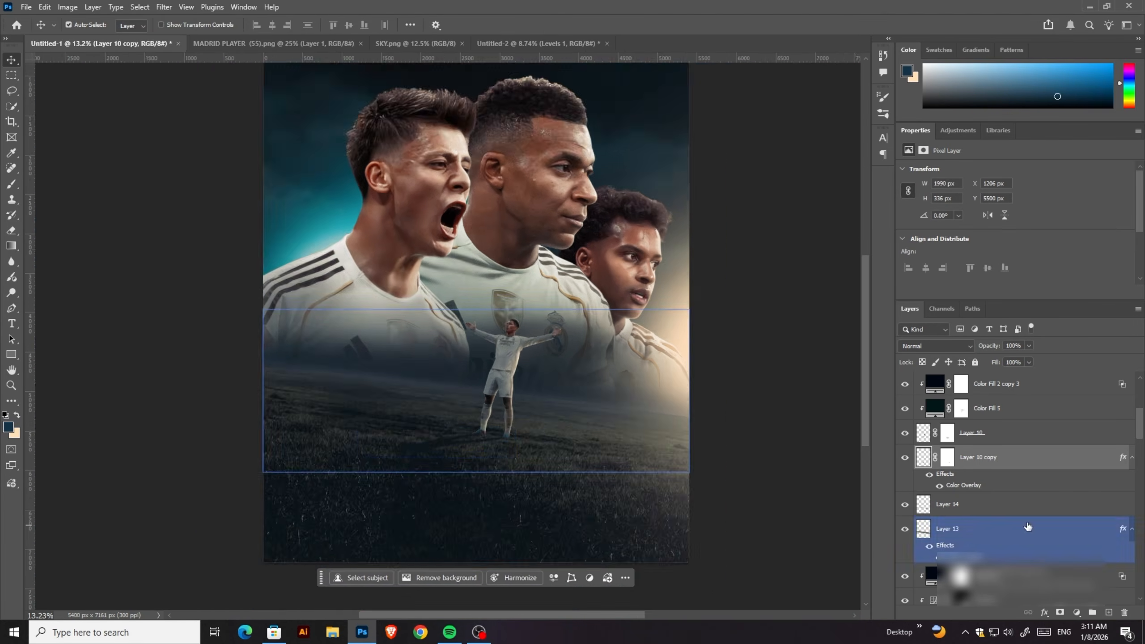
pyautogui.click(164, 7)
pyautogui.moveTo(271, 204)
pyautogui.click(341, 273)
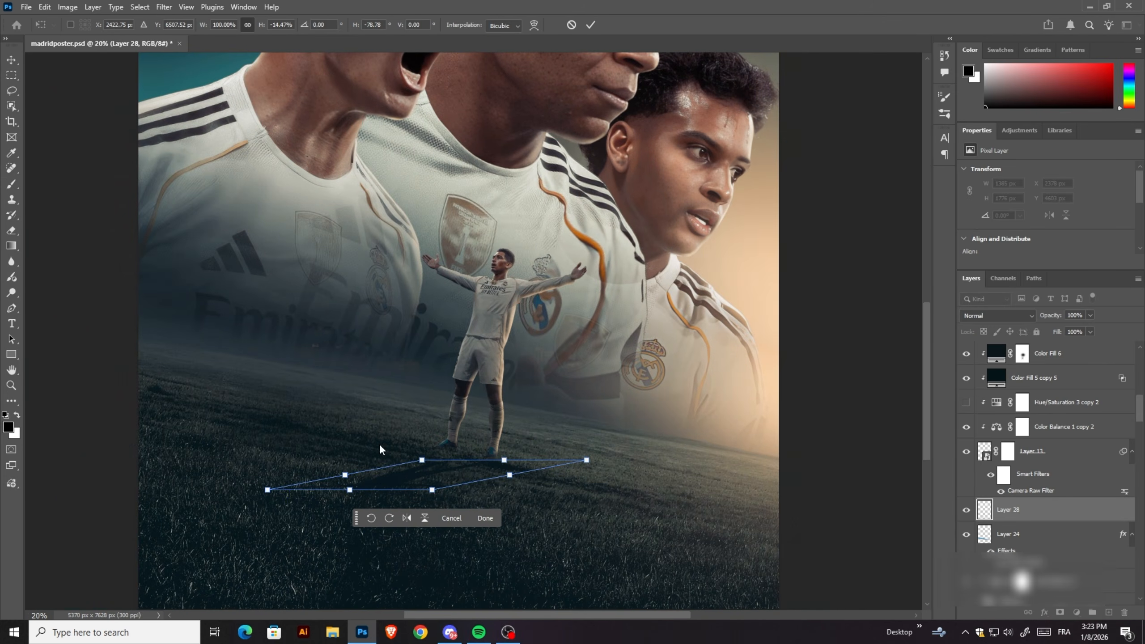
# Step: Skew the Layer 28 shadow so it starts at the player's boots and stretches flat across the grass, about 2198 by 229 px
pyautogui.scroll(2, 449, 473)
pyautogui.moveTo(451, 451); pyautogui.dragTo(448, 441)
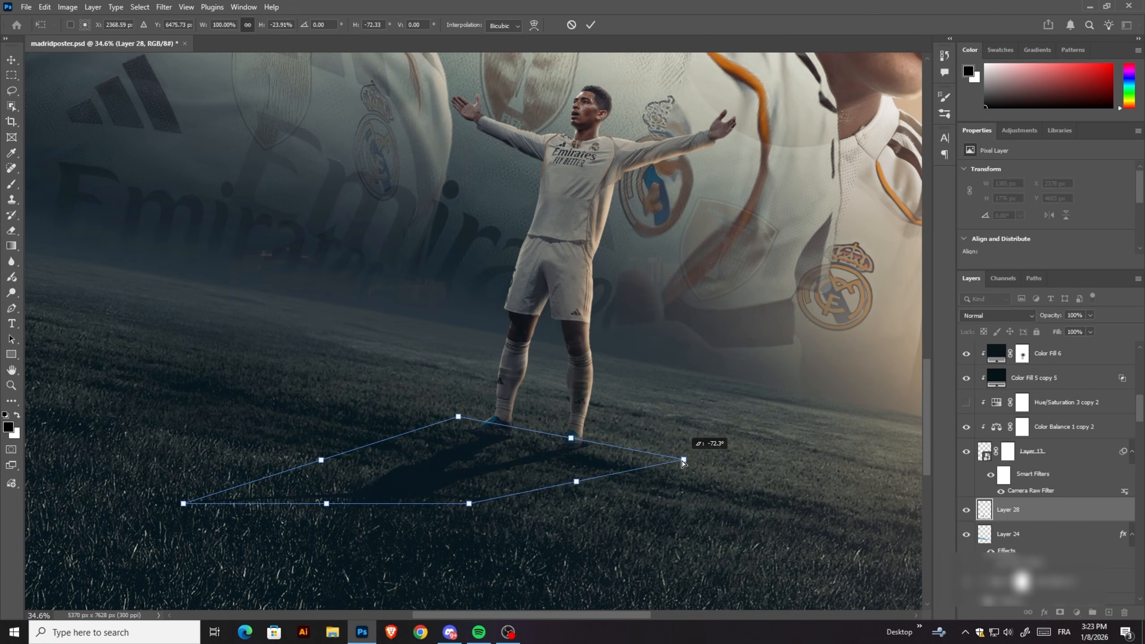
pyautogui.moveTo(179, 487); pyautogui.dragTo(180, 444)
pyautogui.moveTo(748, 474); pyautogui.dragTo(758, 490)
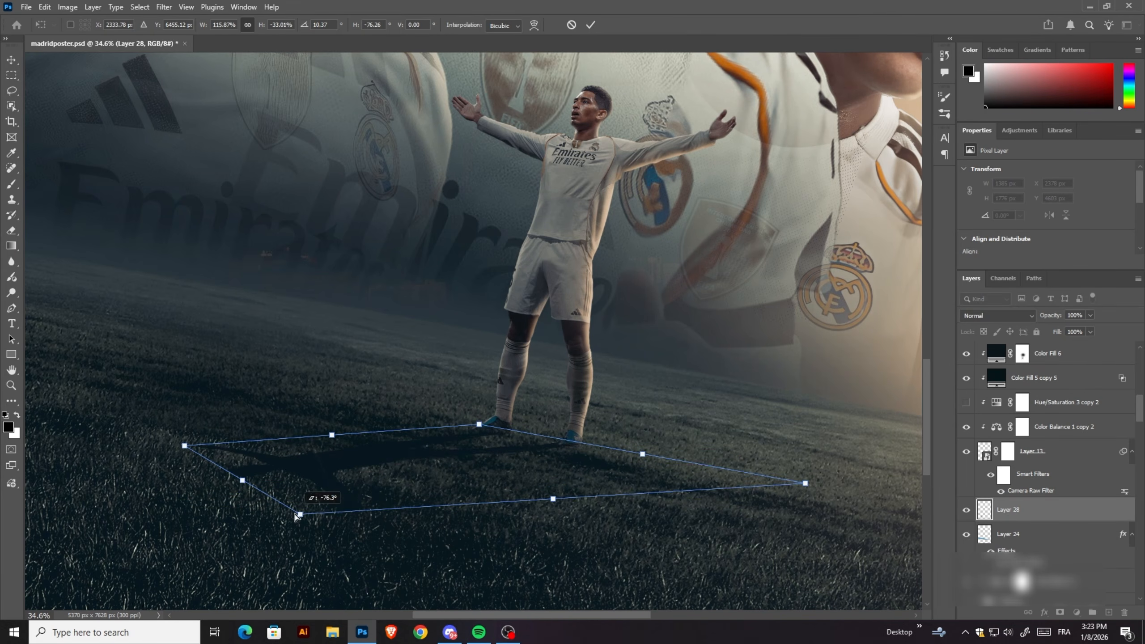
pyautogui.moveTo(296, 517); pyautogui.dragTo(268, 498)
pyautogui.hotkey('ctrl', 's')
pyautogui.click(584, 238)
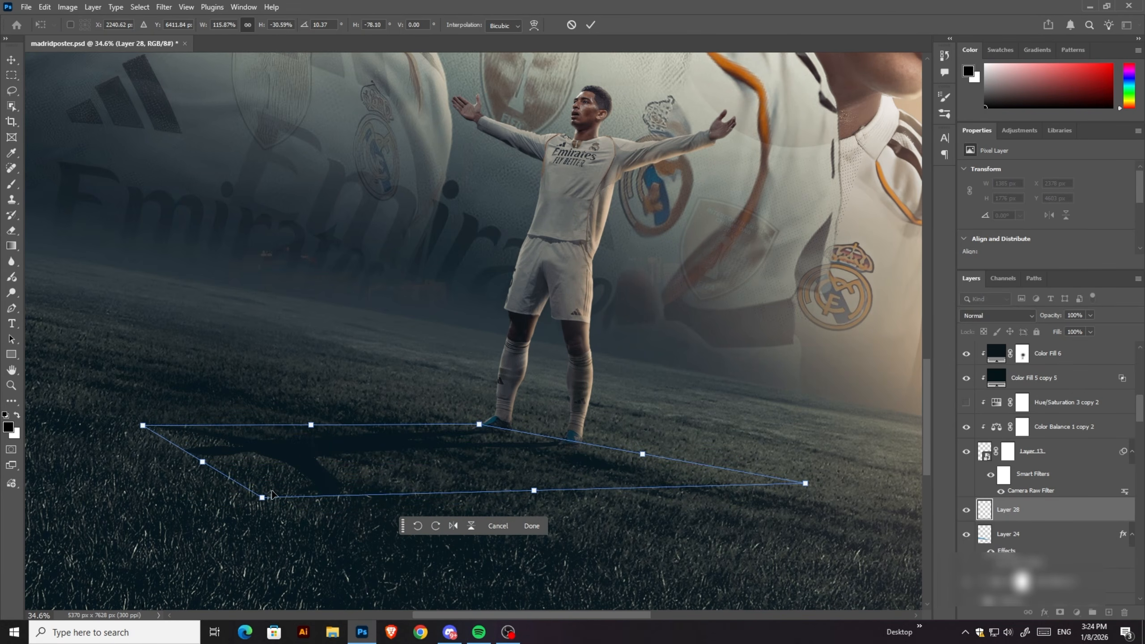
pyautogui.scroll(-3, 134, 425)
pyautogui.scroll(2, 134, 425)
pyautogui.press('Return')
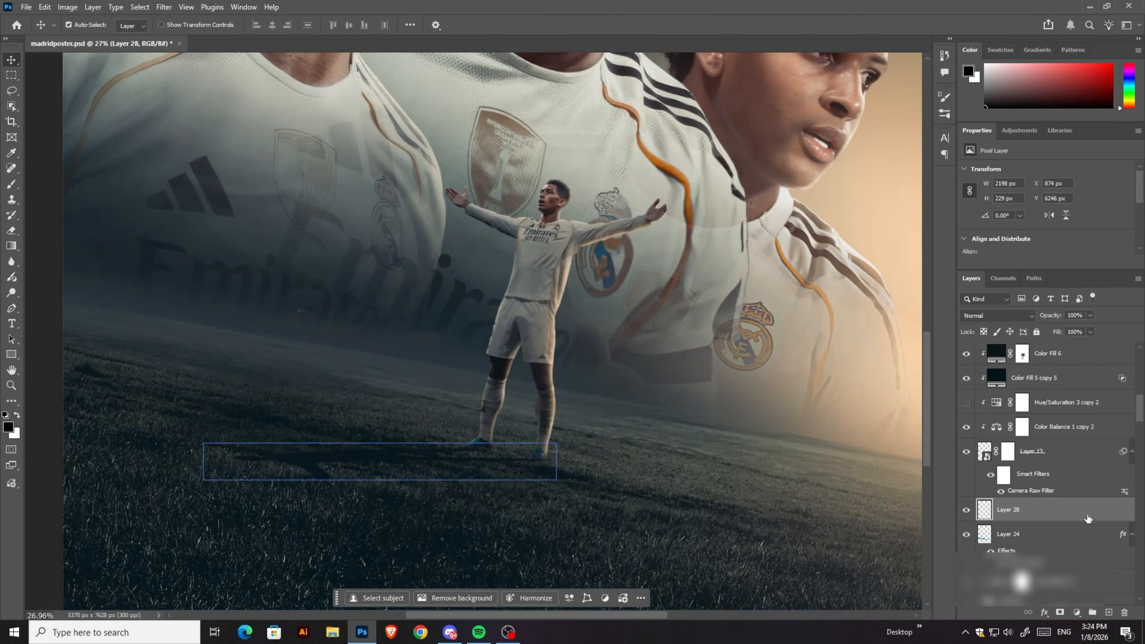
# Step: Blend the Layer 28 shadow into the grass through its blending options and soften it with a blur filter
pyautogui.doubleClick(1082, 509)
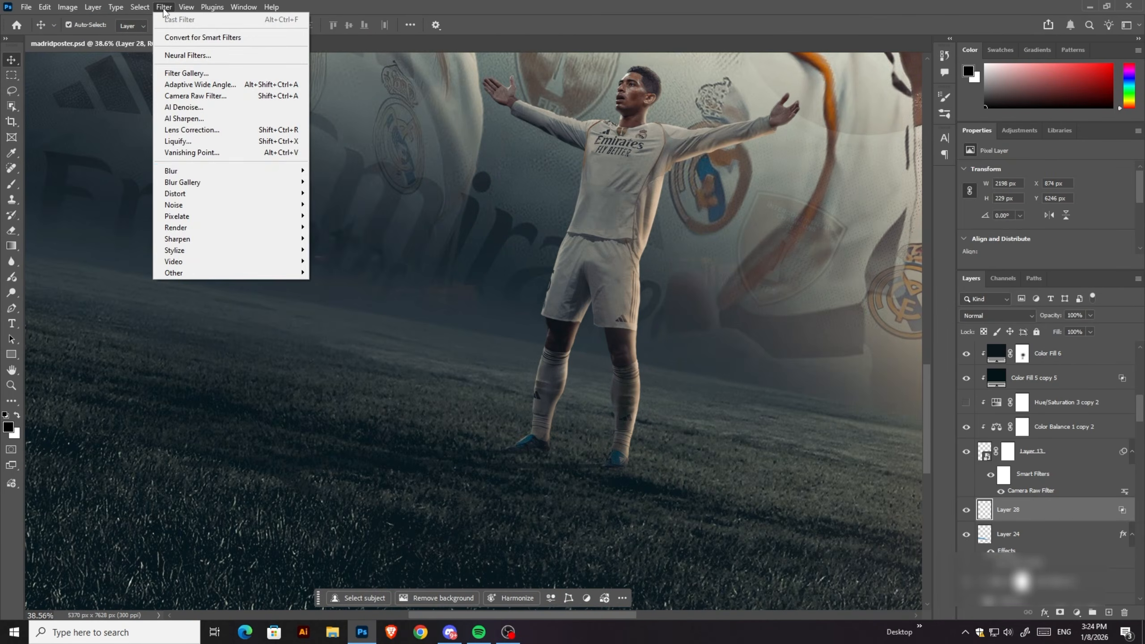
pyautogui.click(356, 227)
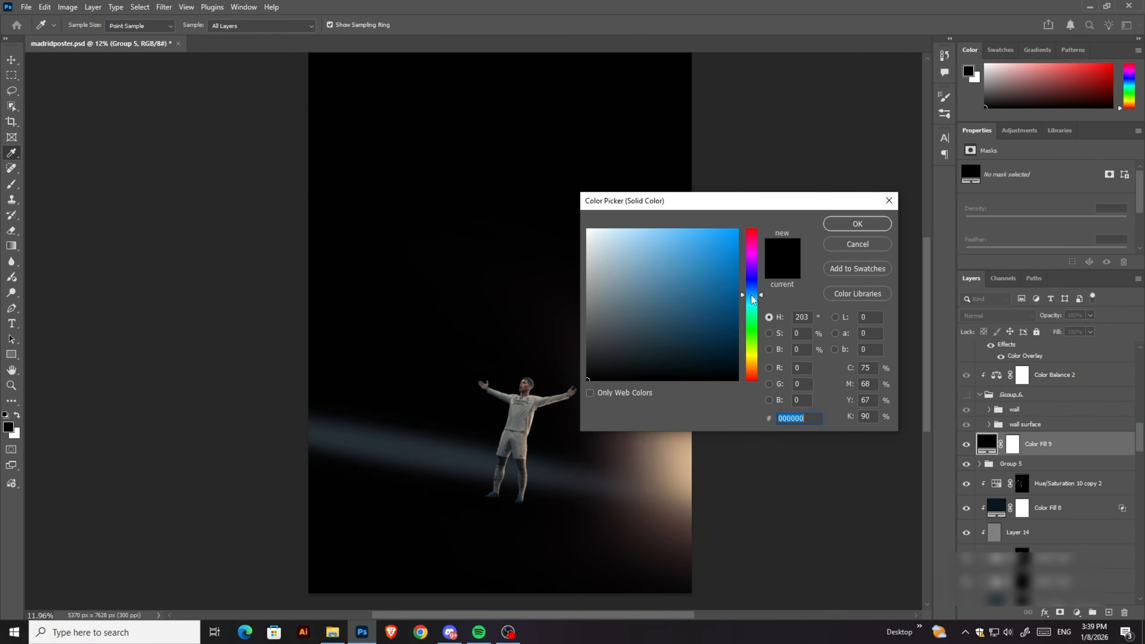
# Step: Choose a dark blue with hue 203 for the solid colour layer Color Fill 9
pyautogui.moveTo(631, 370); pyautogui.dragTo(657, 341)
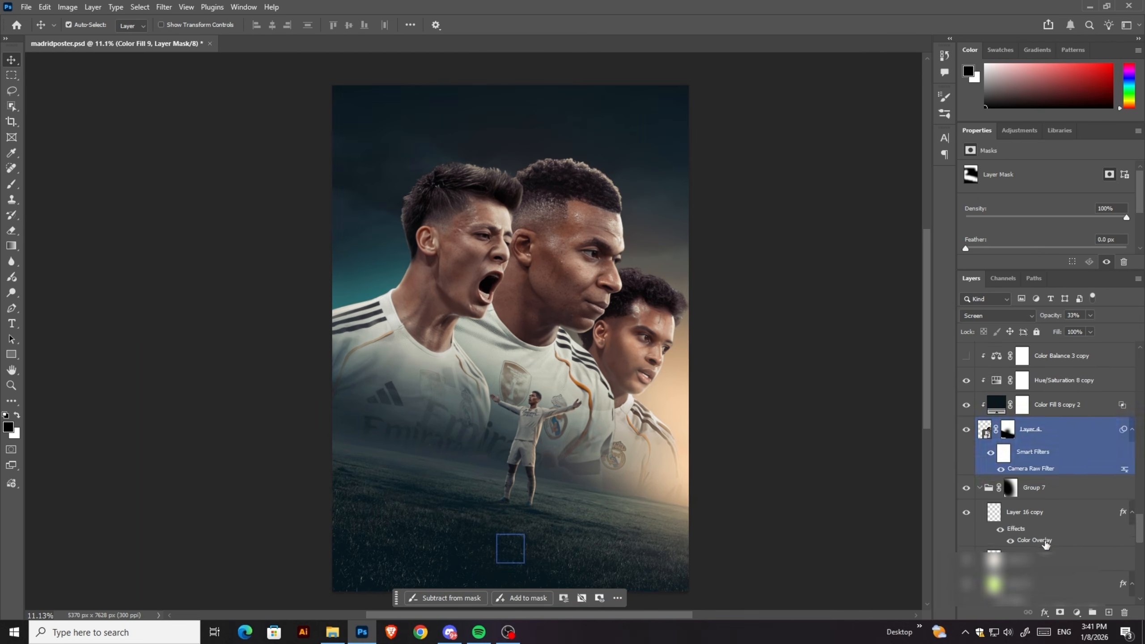
# Step: Draw a tall peach rectangle without a stroke behind the players and transform it into a slanted beam, bounding about 2231 by 4732 px
pyautogui.rightClick(11, 354)
pyautogui.click(41, 354)
pyautogui.click(8, 427)
pyautogui.press('Return')
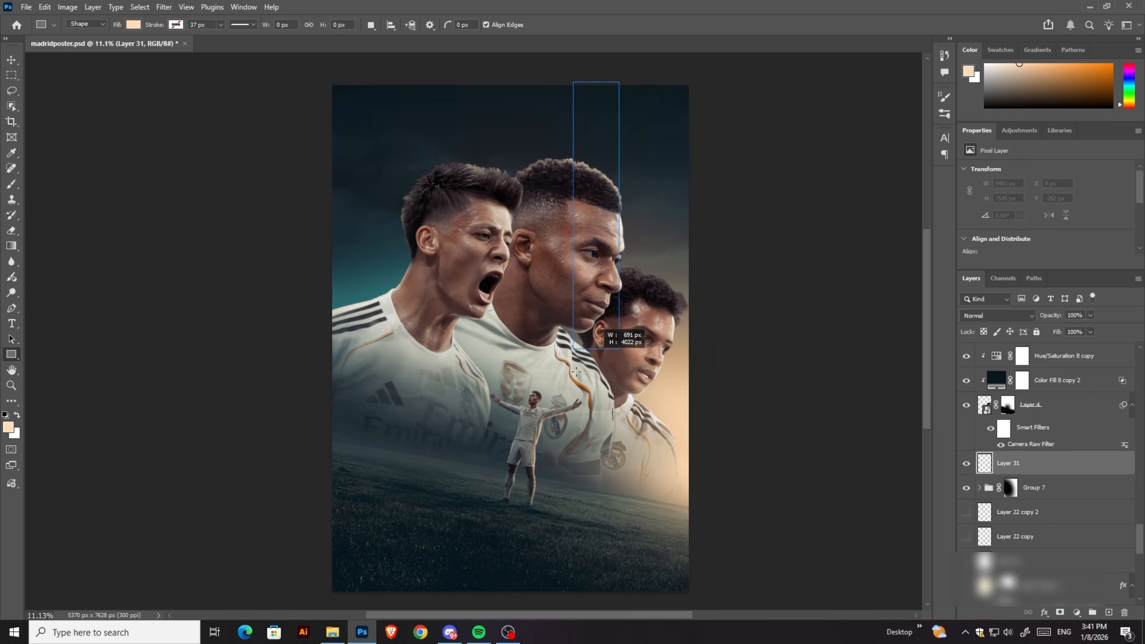
pyautogui.click(244, 25)
pyautogui.click(245, 82)
pyautogui.moveTo(585, 250); pyautogui.dragTo(639, 227)
pyautogui.hotkey('ctrl', 'z')
pyautogui.hotkey('ctrl', 'z')
pyautogui.hotkey('ctrl', 't')
pyautogui.press('Return')
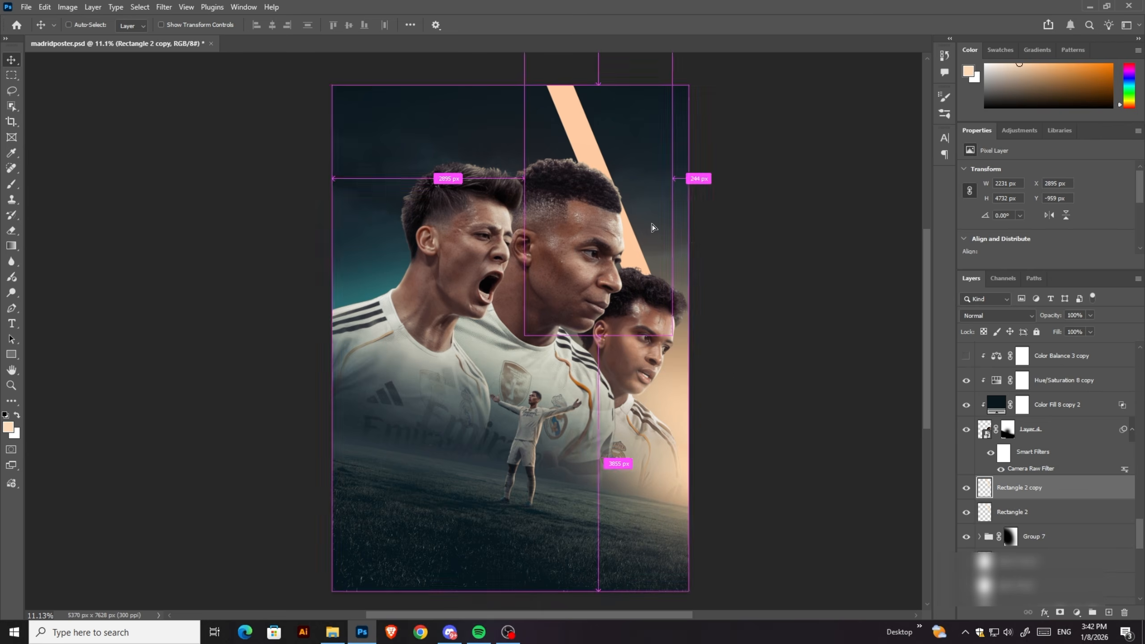
# Step: Blur the slanted peach rectangle strongly to turn it into a soft light beam
pyautogui.click(164, 6)
pyautogui.moveTo(180, 182)
pyautogui.click(341, 227)
pyautogui.moveTo(564, 128); pyautogui.dragTo(843, 144)
pyautogui.moveTo(811, 333); pyautogui.dragTo(828, 334)
pyautogui.click(909, 170)
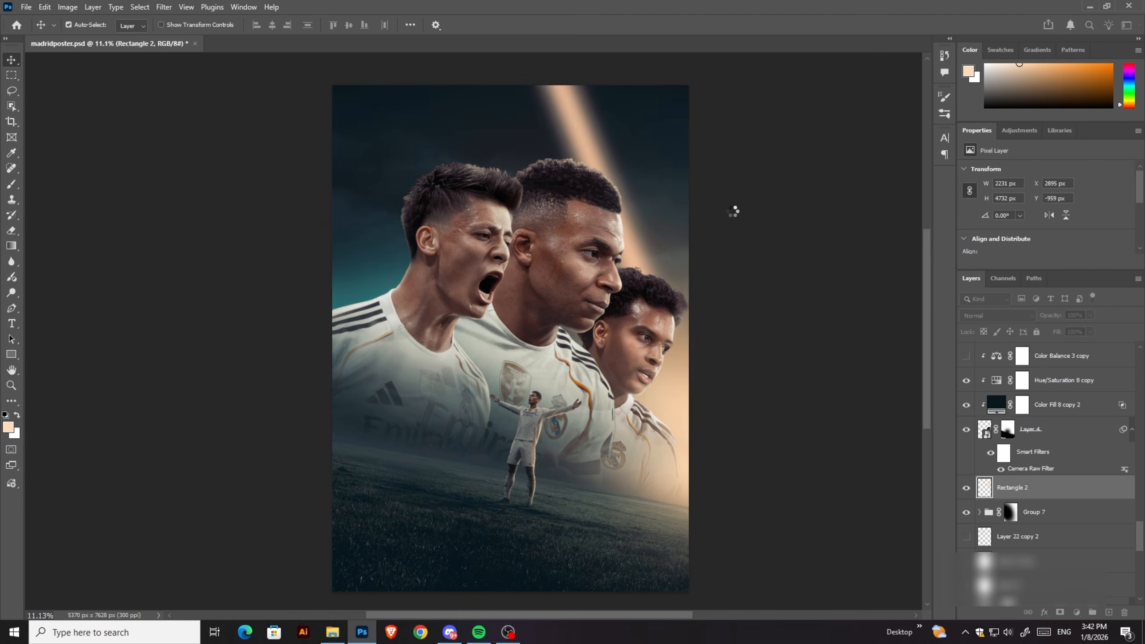
# Step: Adjust the layer style of the blurred light beam on Rectangle 2
pyautogui.doubleClick(1072, 487)
pyautogui.click(625, 339)
pyautogui.click(1122, 187)
pyautogui.click(750, 169)
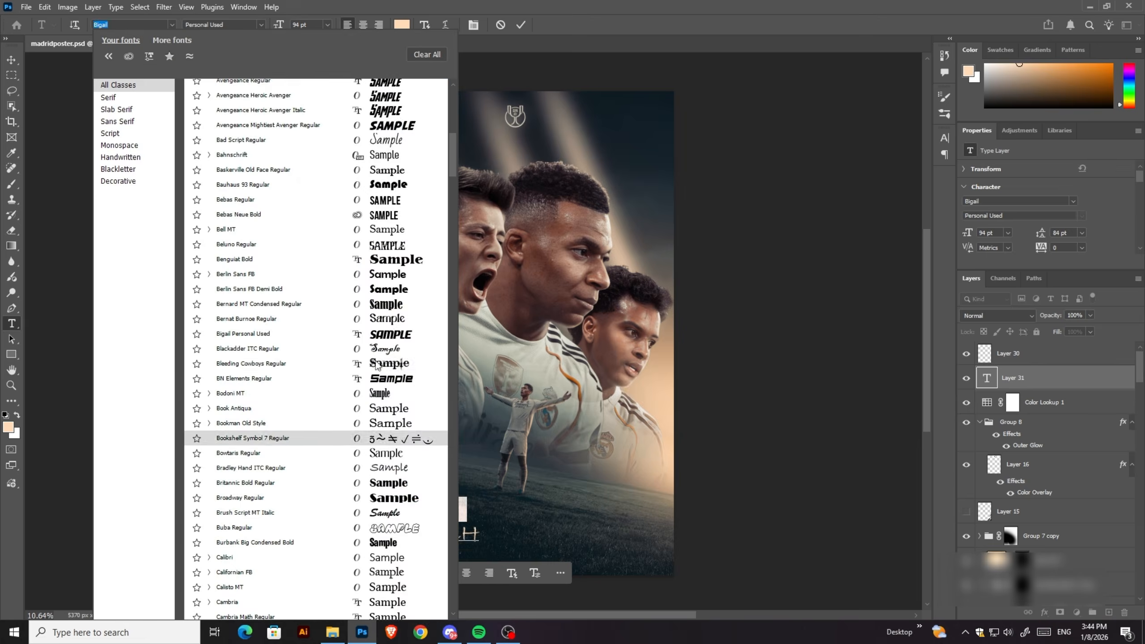
# Step: Set the NEXT MATCH title in Akira Expanded Super Bold at 80 pt with 71 pt leading, and begin the small designer credit
pyautogui.scroll(-10, 403, 494)
pyautogui.click(402, 495)
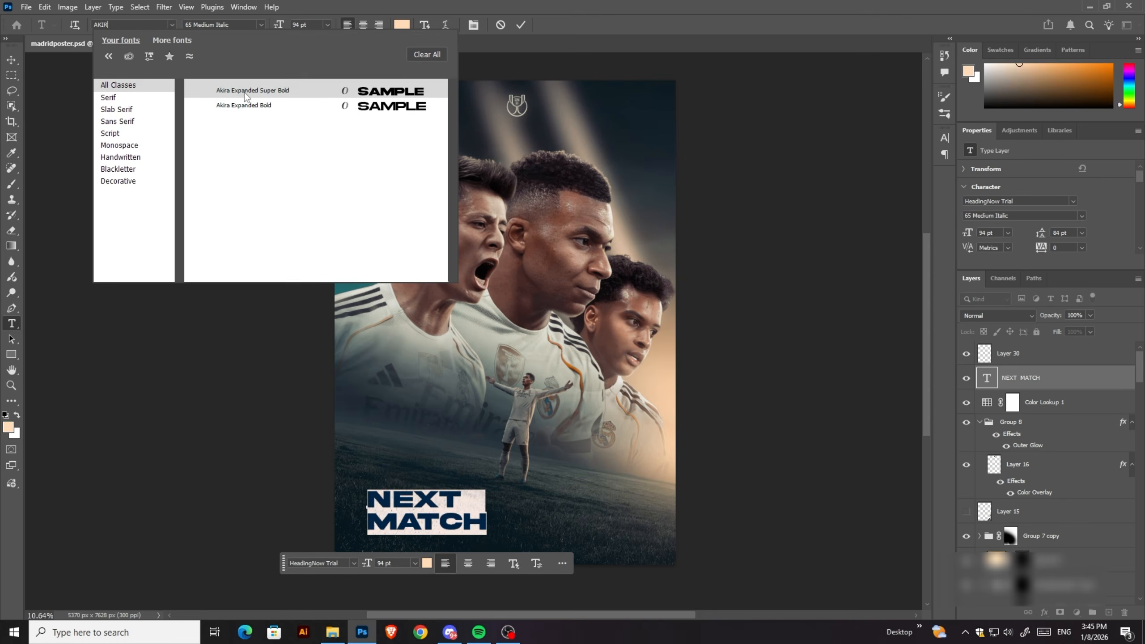
pyautogui.click(473, 25)
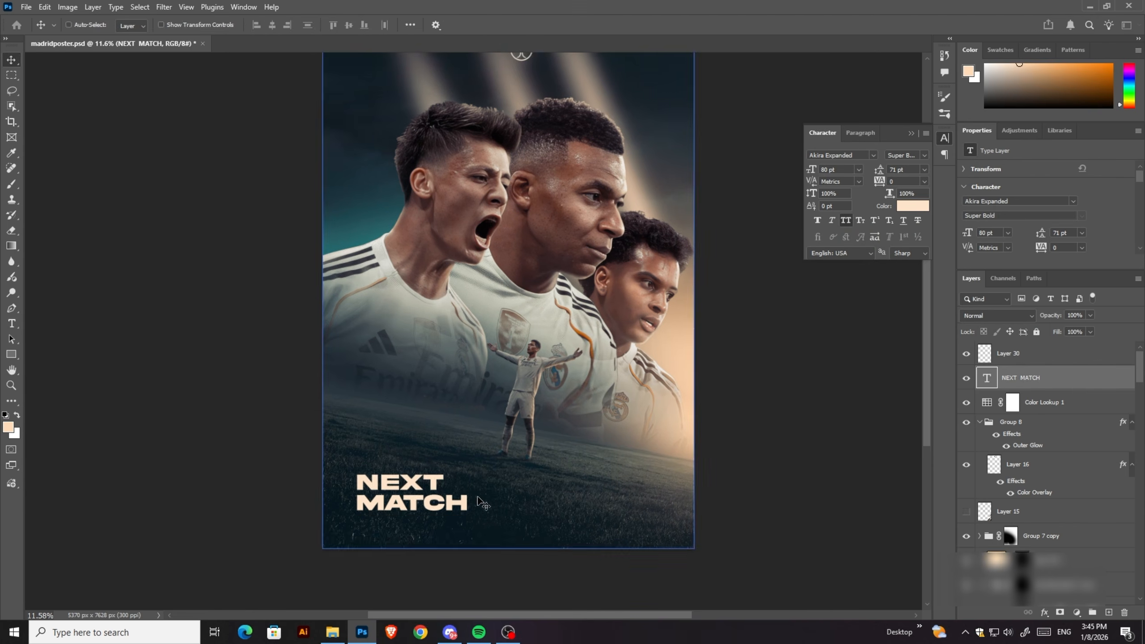
pyautogui.click(12, 323)
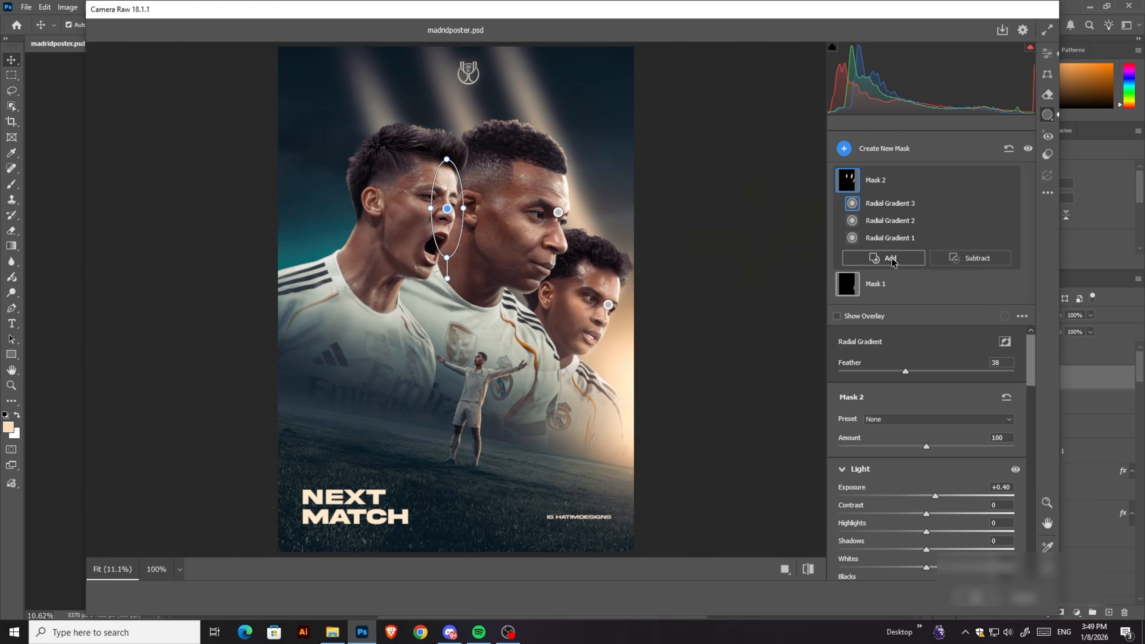
# Step: Extend Camera Raw Mask 2 with a radial gradient over the teal glow, set its exposure to +0.50 and add another radial gradient
pyautogui.click(893, 263)
pyautogui.click(703, 279)
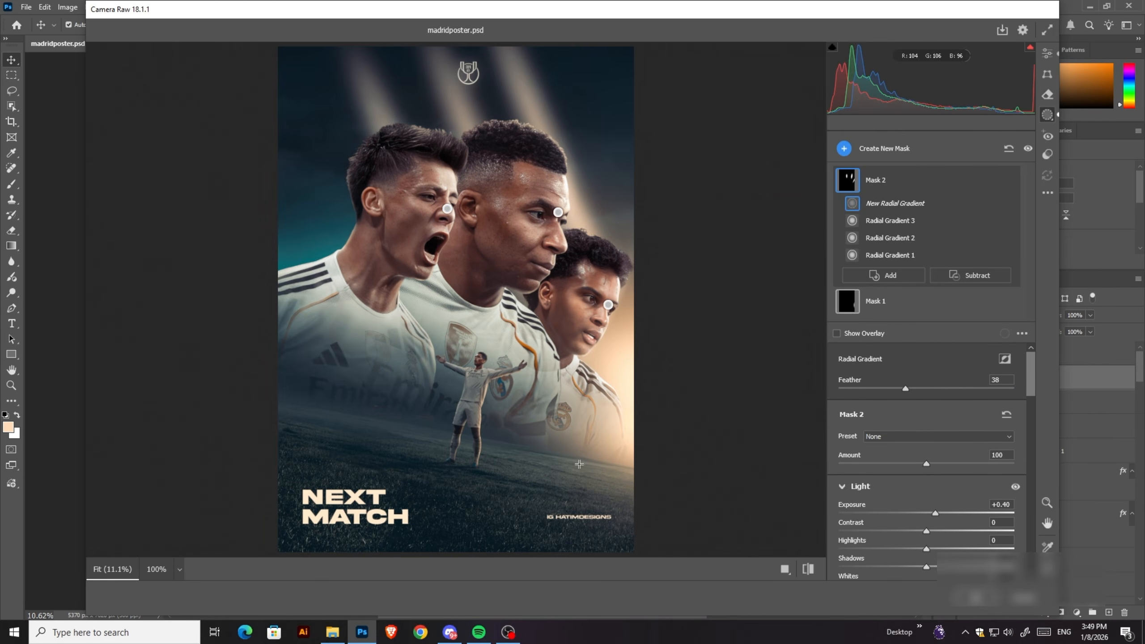
pyautogui.click(907, 276)
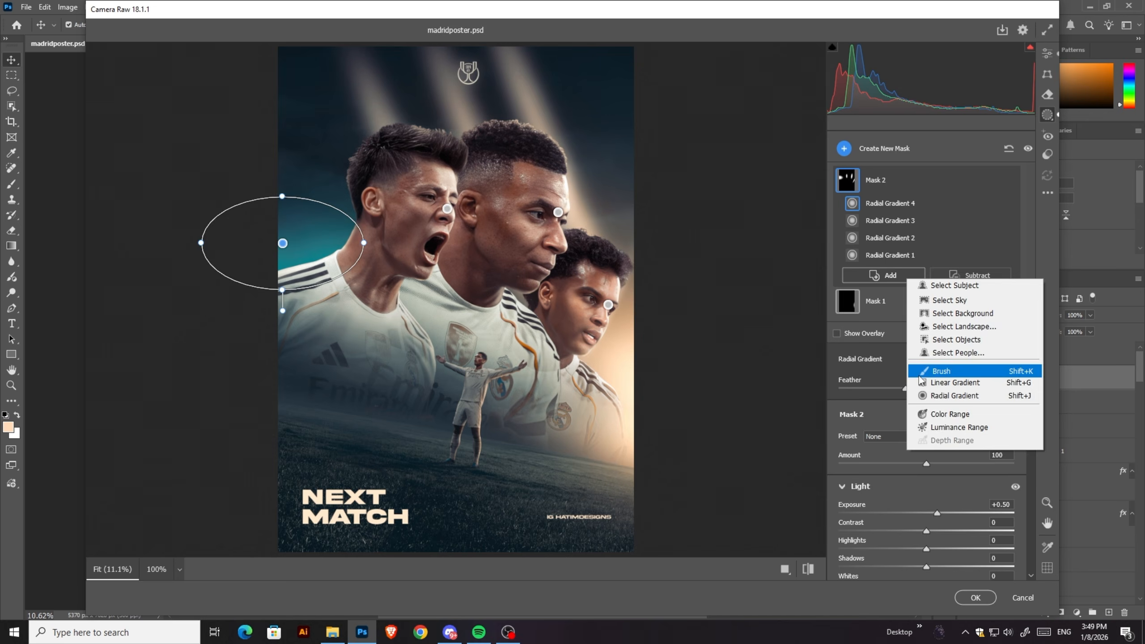
pyautogui.click(951, 396)
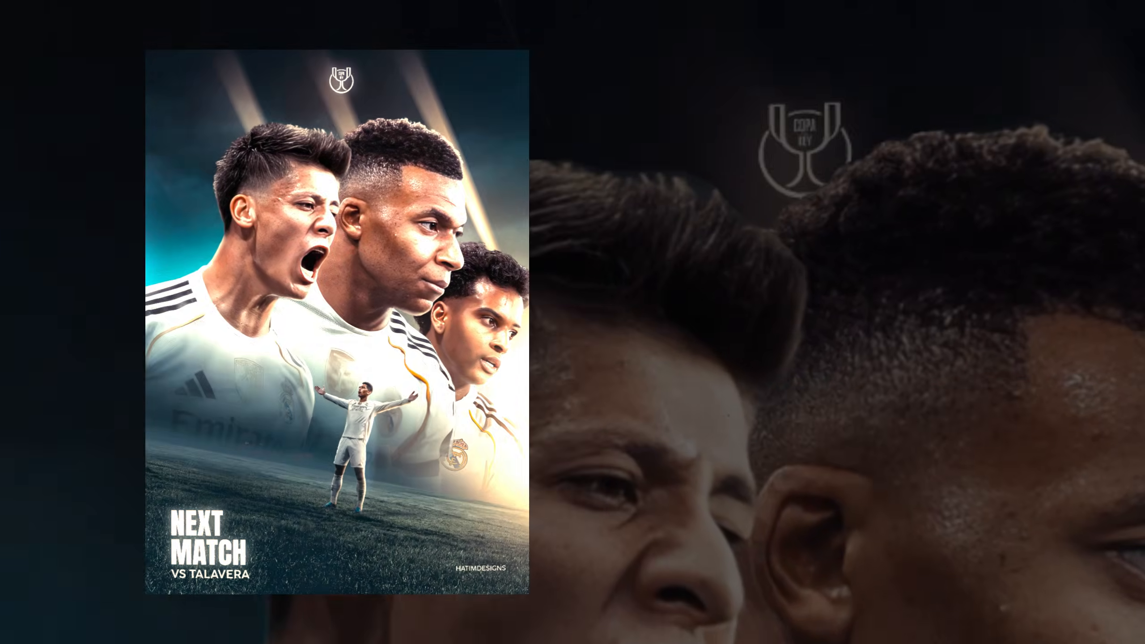